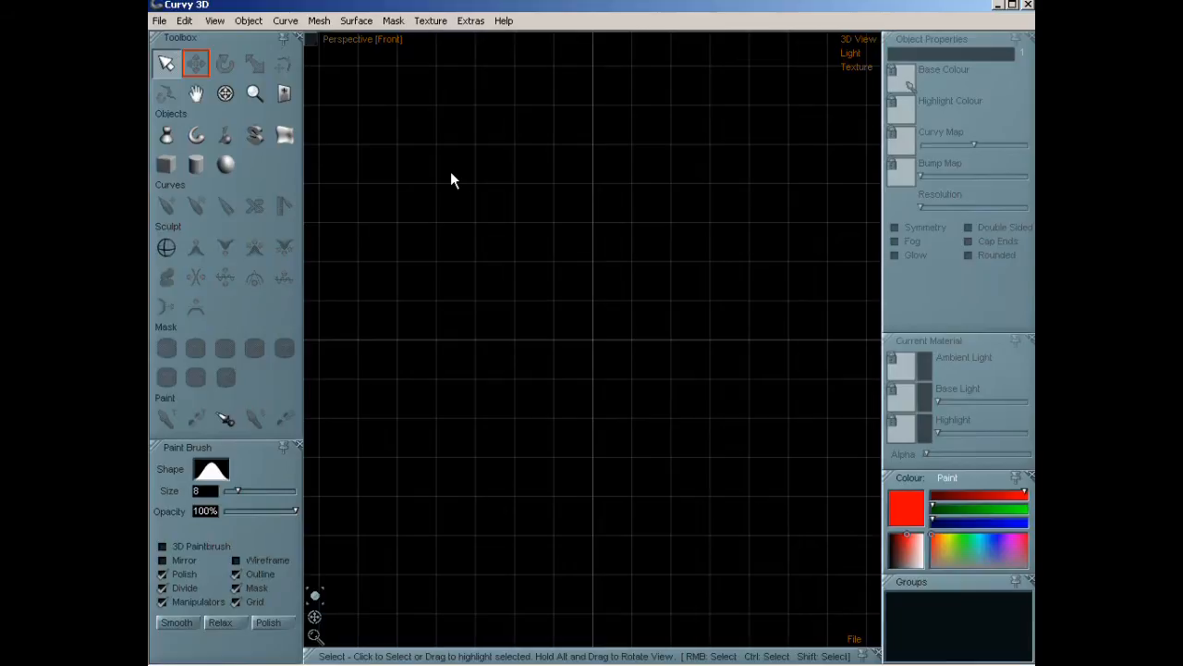
Create a Lathe body in the left view from a C-shaped profile, adding a second curve that bulges near the bottom on the opposite side.
click(167, 205)
drag(296, 599, 211, 597)
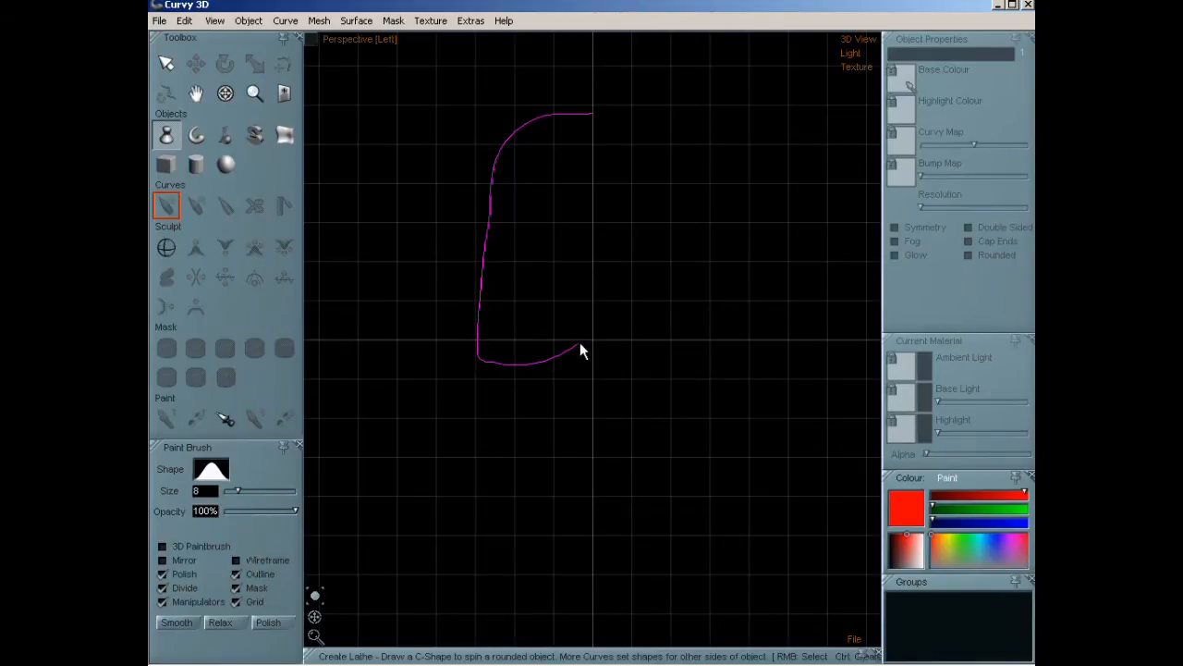
drag(580, 350, 581, 349)
mouse_move(633, 113)
mouse_down()
mouse_move(692, 146)
mouse_move(747, 311)
mouse_up()
mouse_move(732, 351)
mouse_down()
mouse_move(706, 363)
mouse_move(598, 338)
mouse_move(593, 348)
mouse_up()
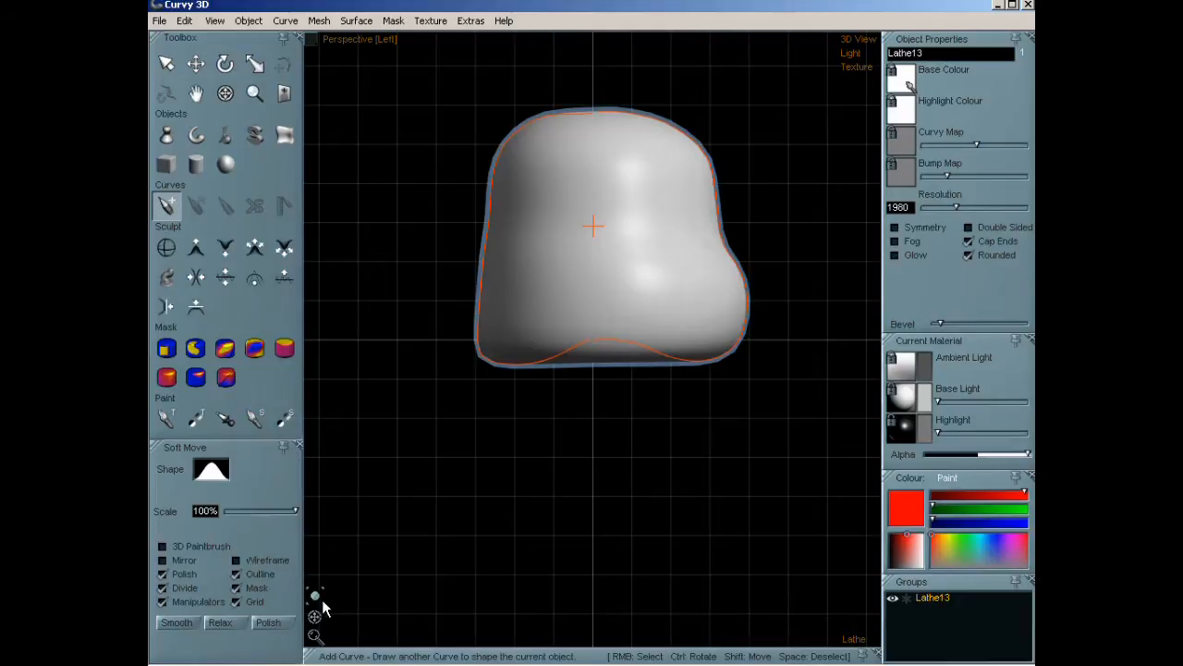
Add a side profile curve flaring near the bottom to the Lathe body in the front view, and turn on Symmetry.
drag(315, 618, 451, 616)
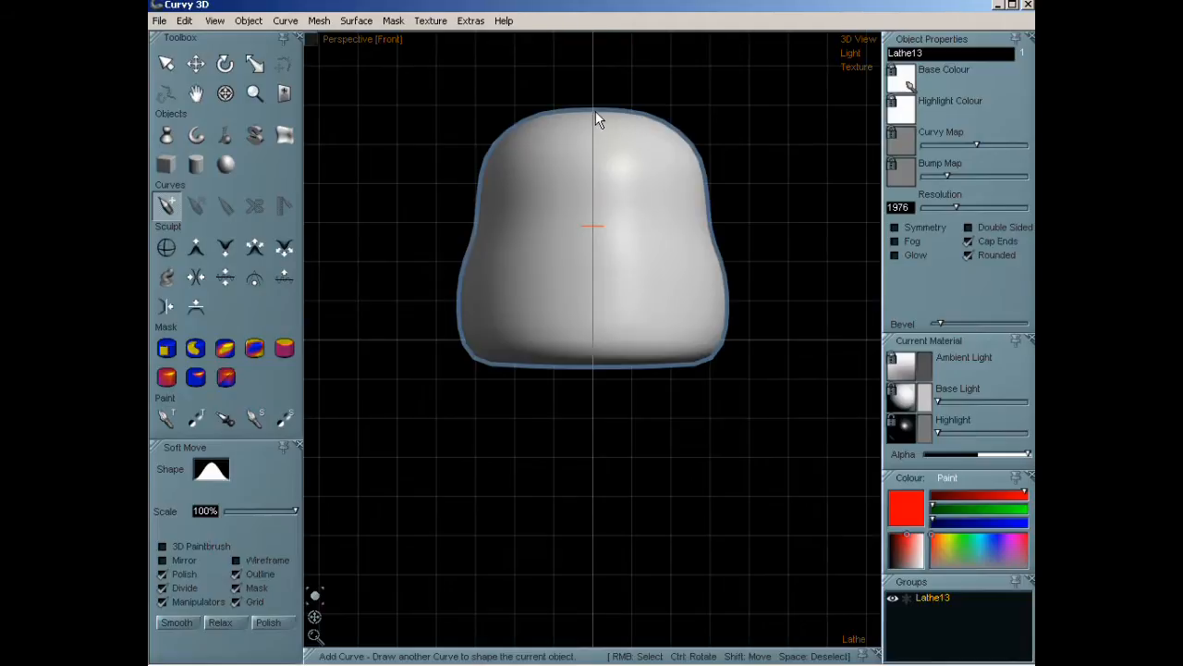
mouse_move(660, 126)
mouse_down()
mouse_move(699, 163)
mouse_move(710, 215)
mouse_up()
mouse_move(734, 306)
mouse_down()
mouse_move(726, 333)
mouse_move(710, 340)
mouse_up()
drag(598, 335, 592, 335)
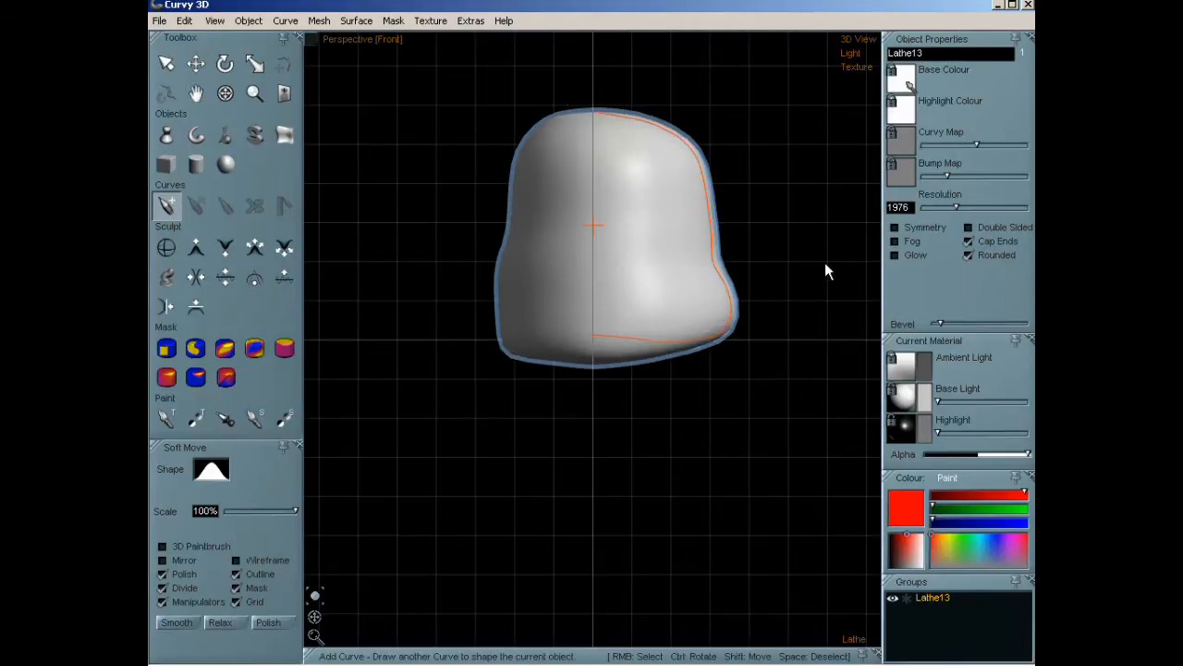
click(894, 227)
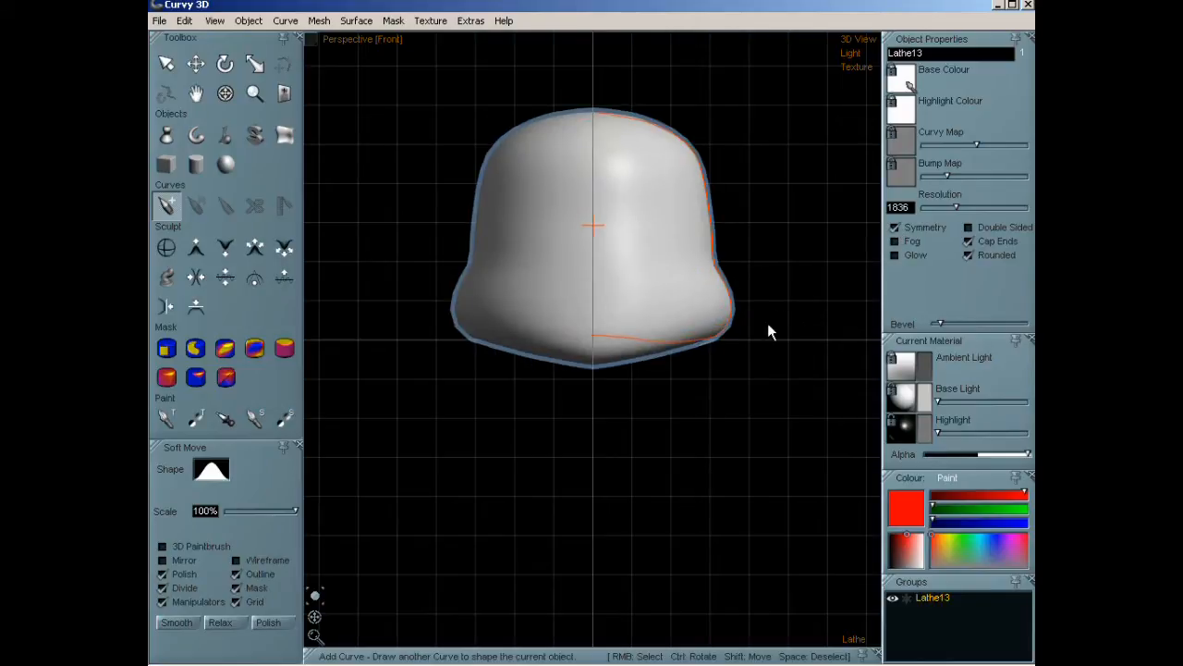
Pull the lower part of the Lathe body's side curve toward the back with Soft Move in the left view.
drag(317, 615, 183, 618)
right_click(607, 321)
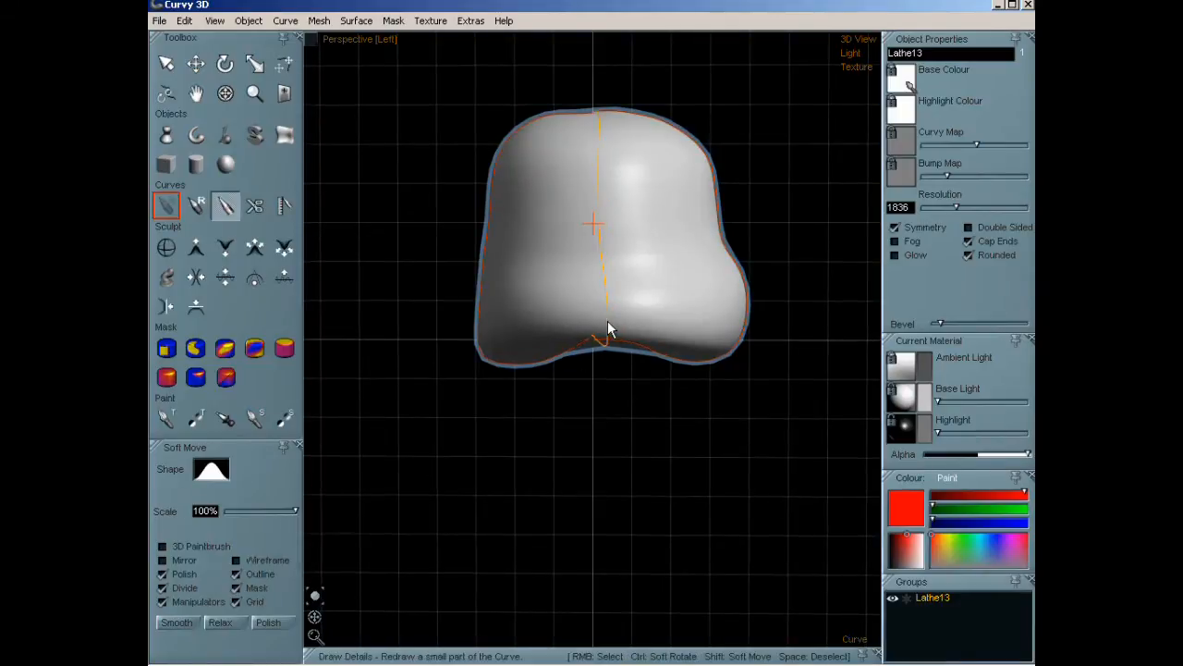
click(284, 64)
drag(611, 317, 643, 309)
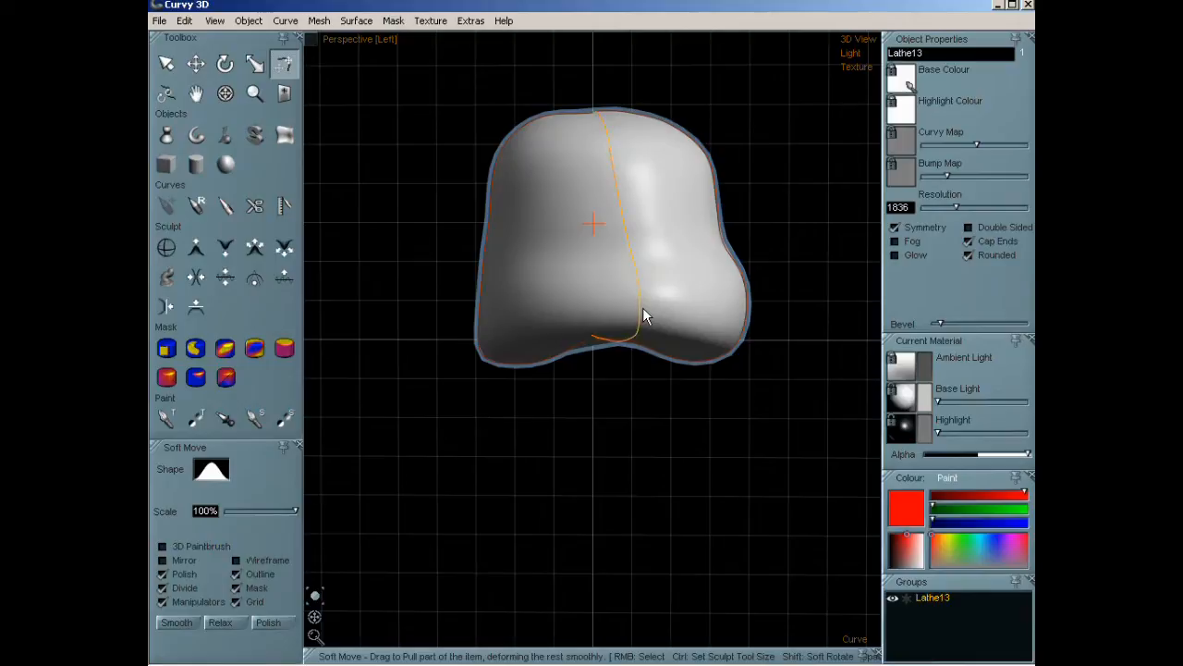
Soft-move the lower edges of the Lathe body's front and back curves upward to flatten its underside.
right_click(537, 369)
drag(536, 369, 481, 353)
right_click(681, 367)
drag(685, 368, 683, 354)
right_click(511, 369)
drag(511, 368, 509, 358)
drag(315, 617, 336, 598)
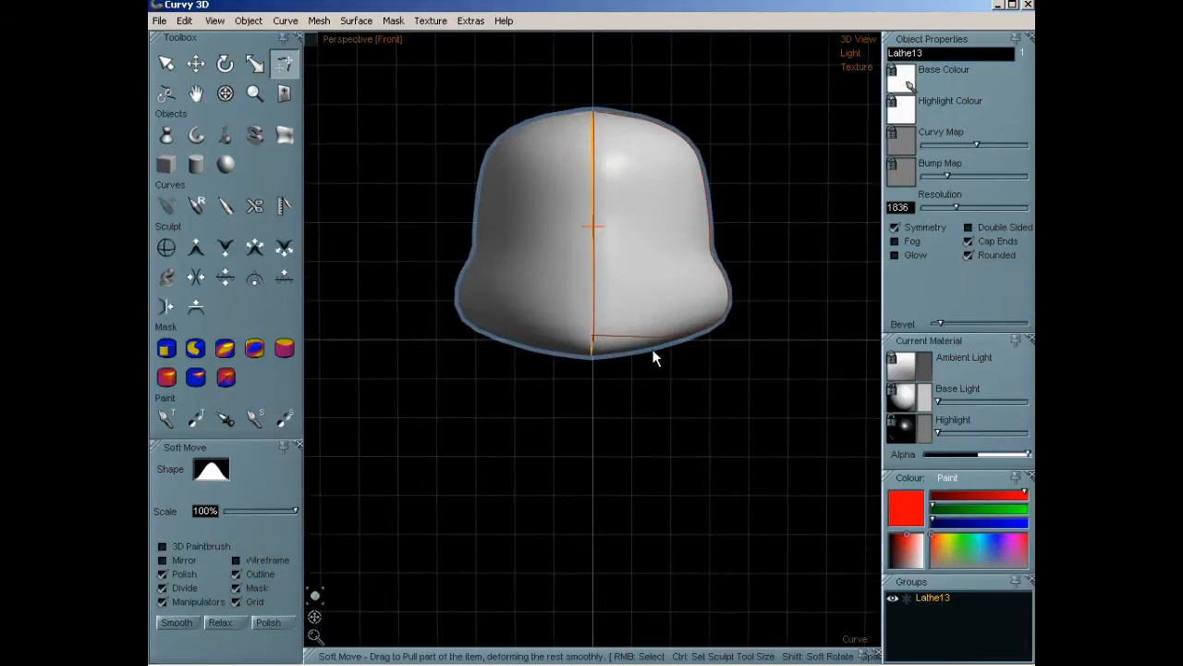
right_click(728, 284)
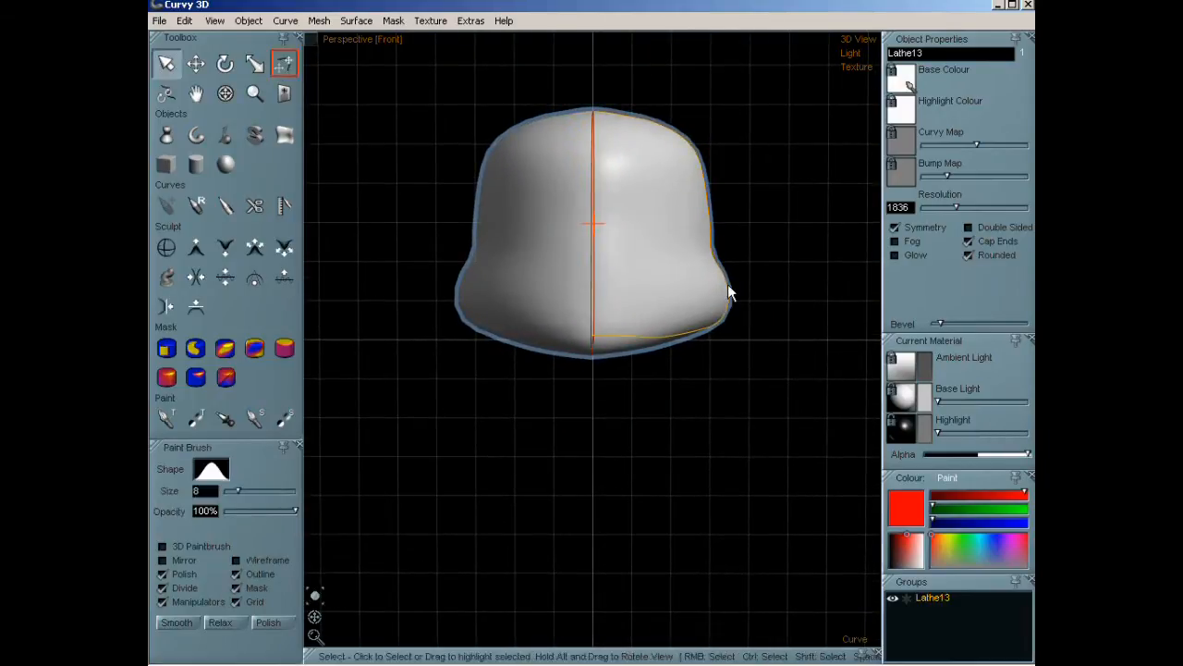
click(314, 618)
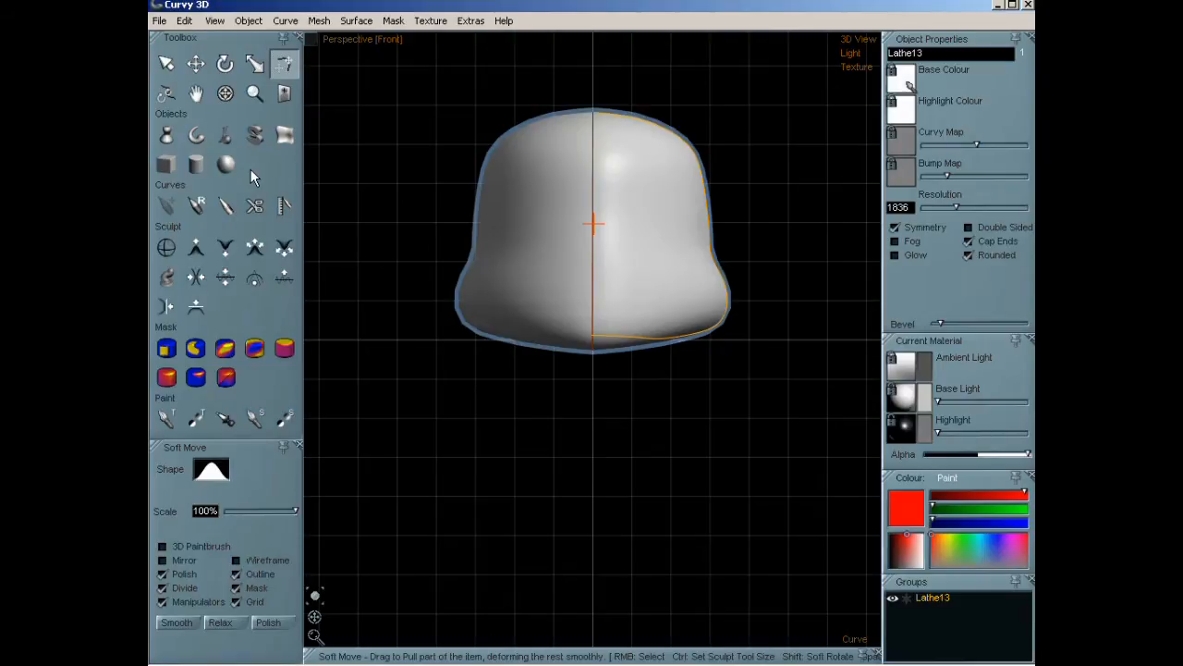
Draw a rounded-square Blob over the lower front of the body, slightly off its centre line.
click(228, 136)
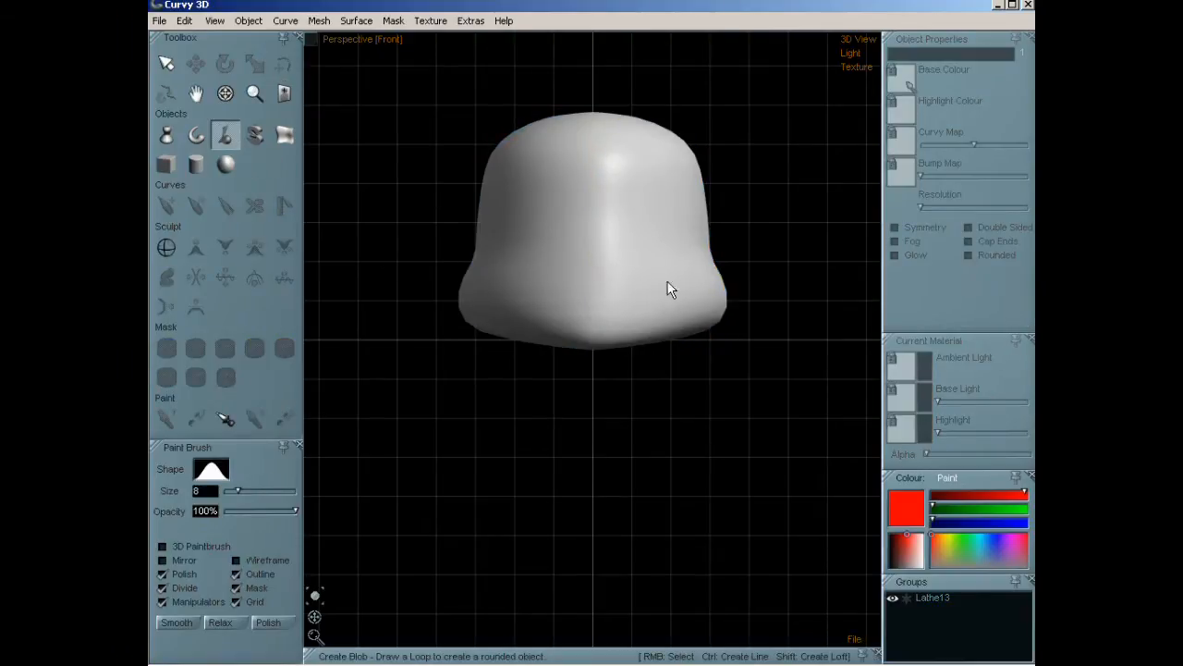
mouse_move(686, 310)
mouse_down()
mouse_move(670, 267)
mouse_move(637, 259)
mouse_move(571, 312)
mouse_up()
drag(687, 341, 689, 329)
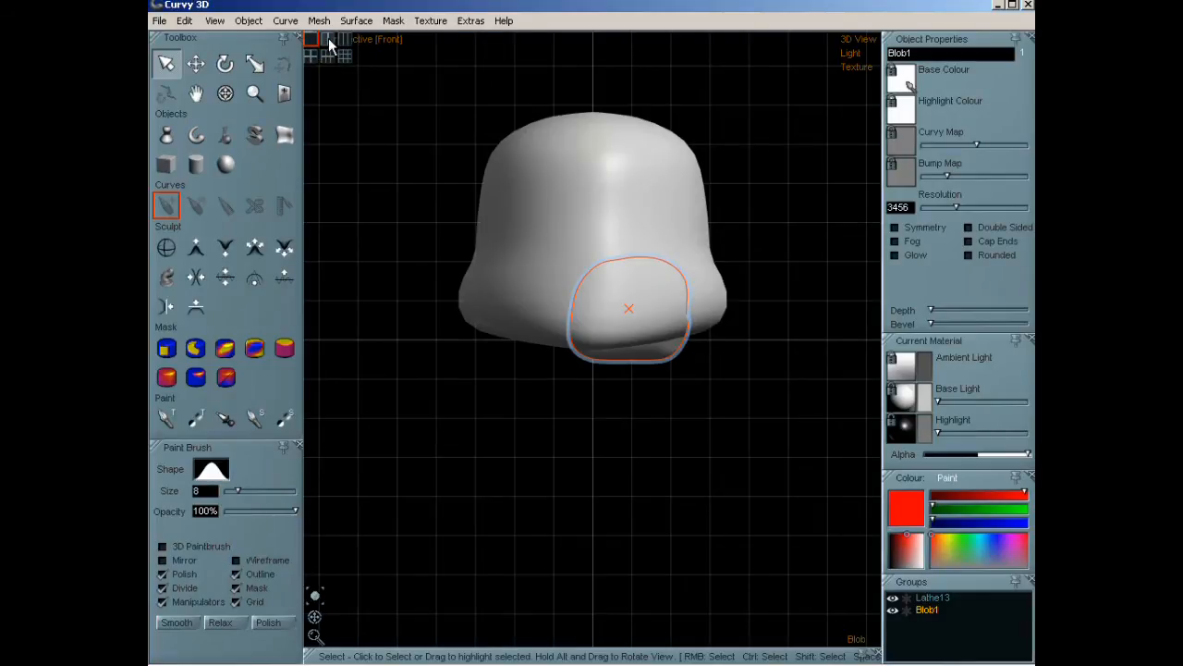
Move the blob out to the front of the body using a two-view layout, and increase its Depth and Bevel.
click(331, 41)
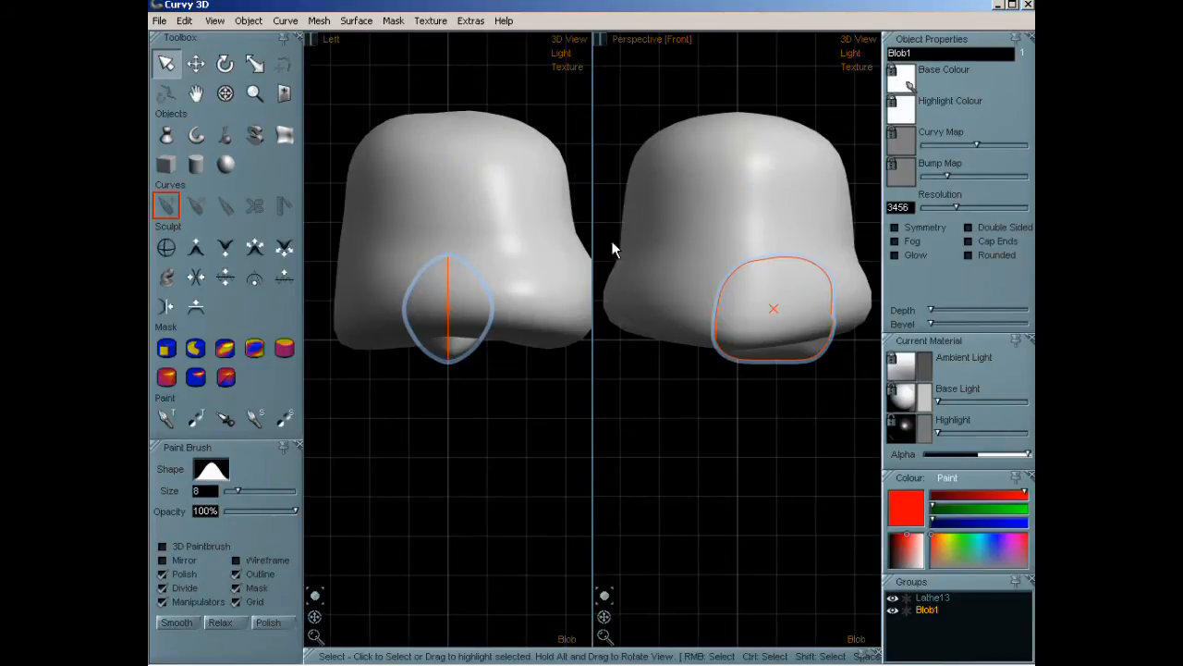
click(196, 63)
drag(452, 300, 367, 322)
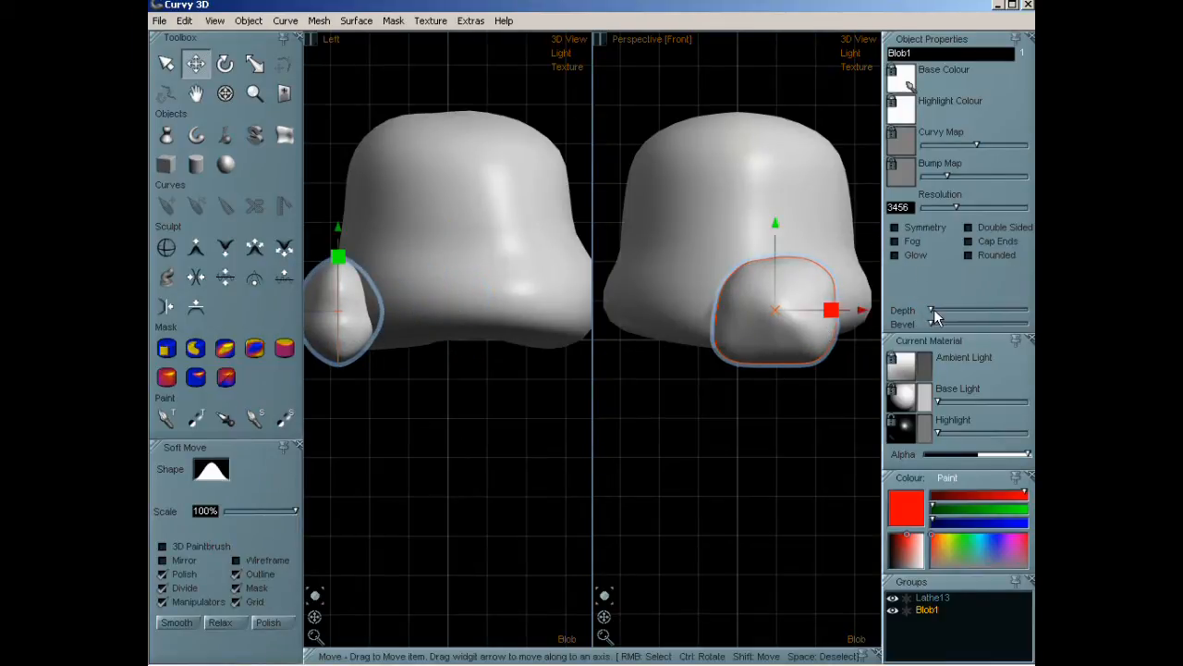
drag(933, 307, 952, 321)
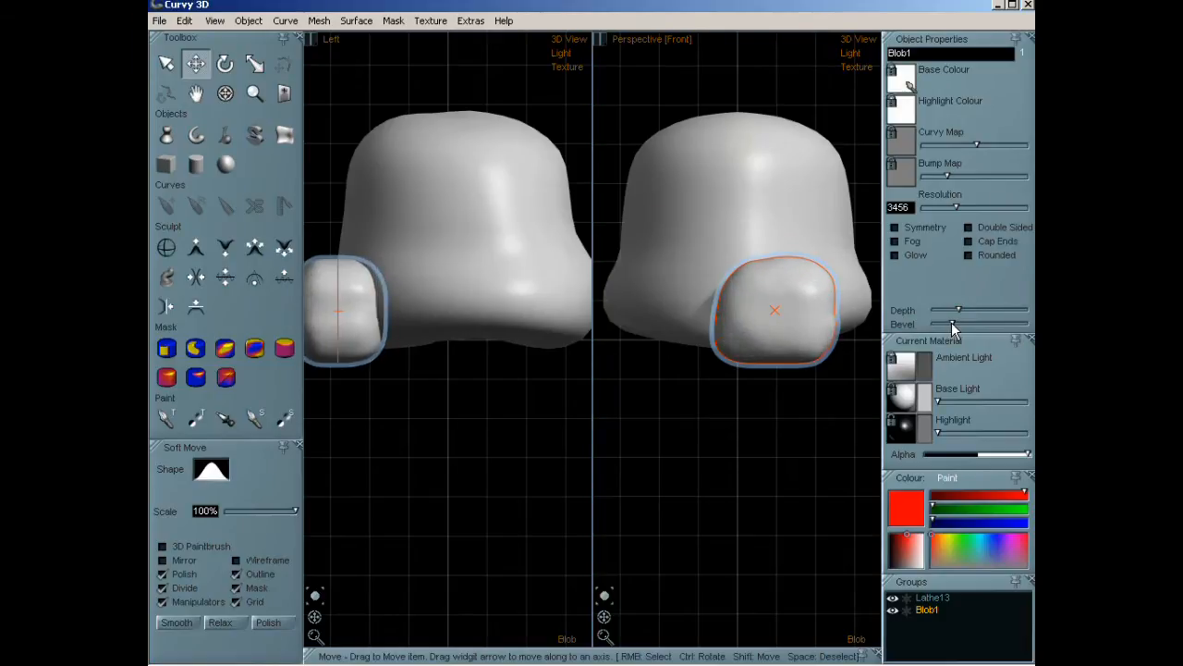
Refine the corners and inner side of the blob's outline curve with Soft Move, making the shape slightly narrower and squarer.
right_click(768, 256)
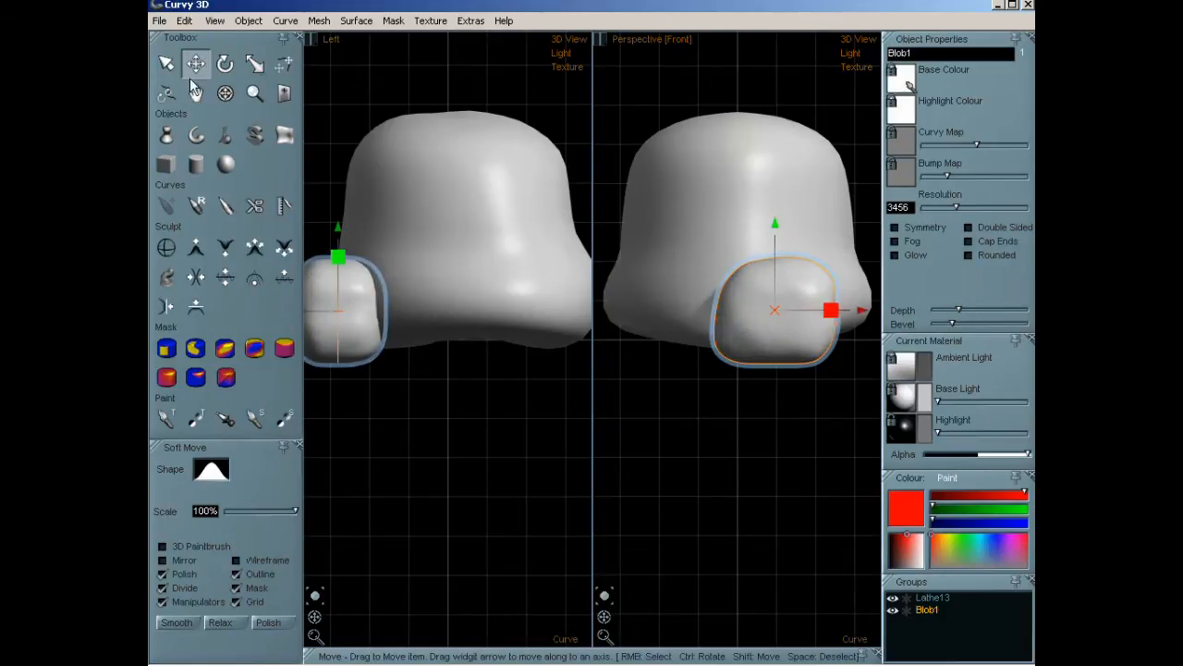
click(283, 63)
drag(721, 357, 725, 351)
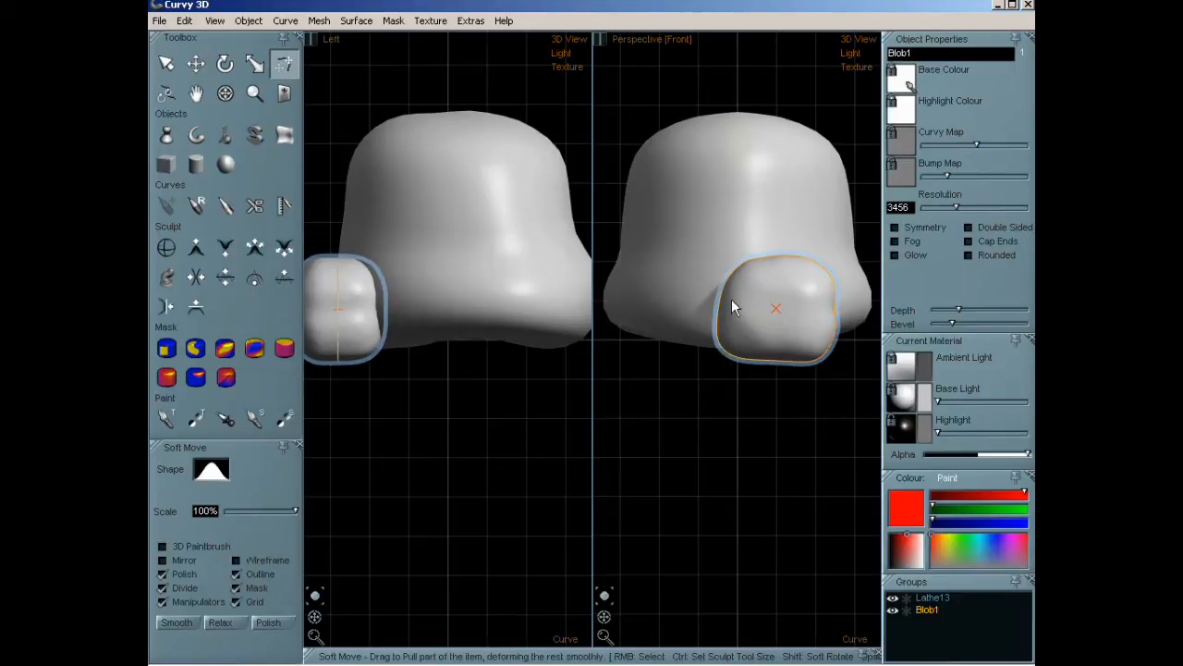
drag(732, 282, 729, 277)
drag(718, 339, 723, 340)
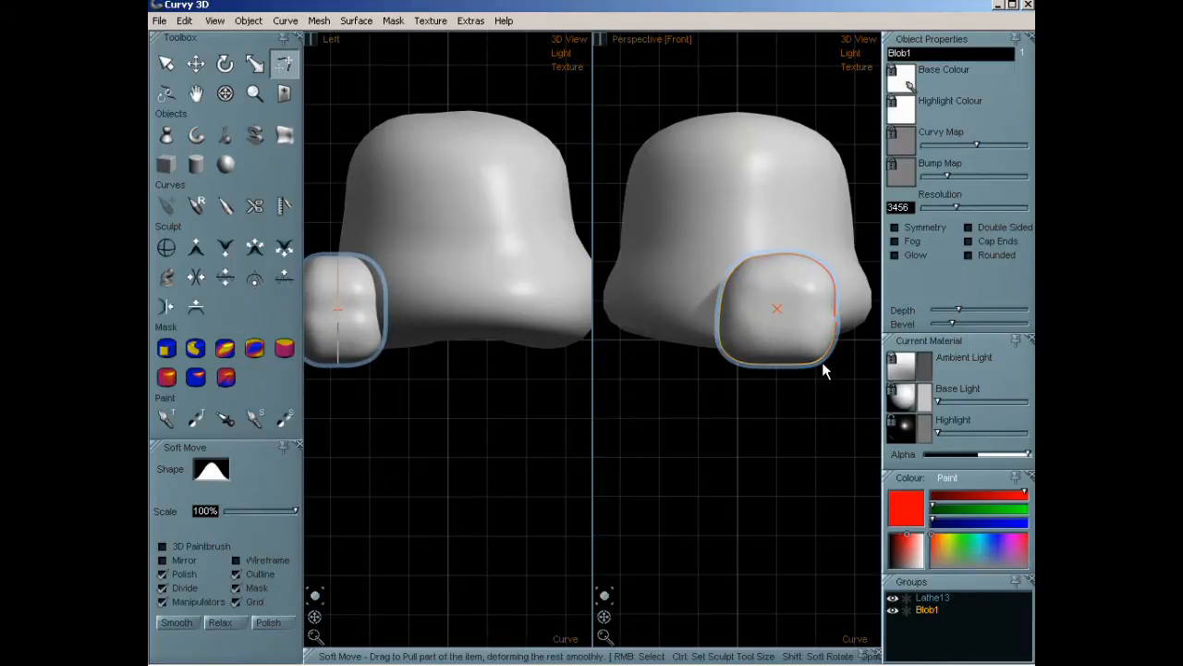
drag(848, 322, 831, 360)
drag(722, 348, 728, 350)
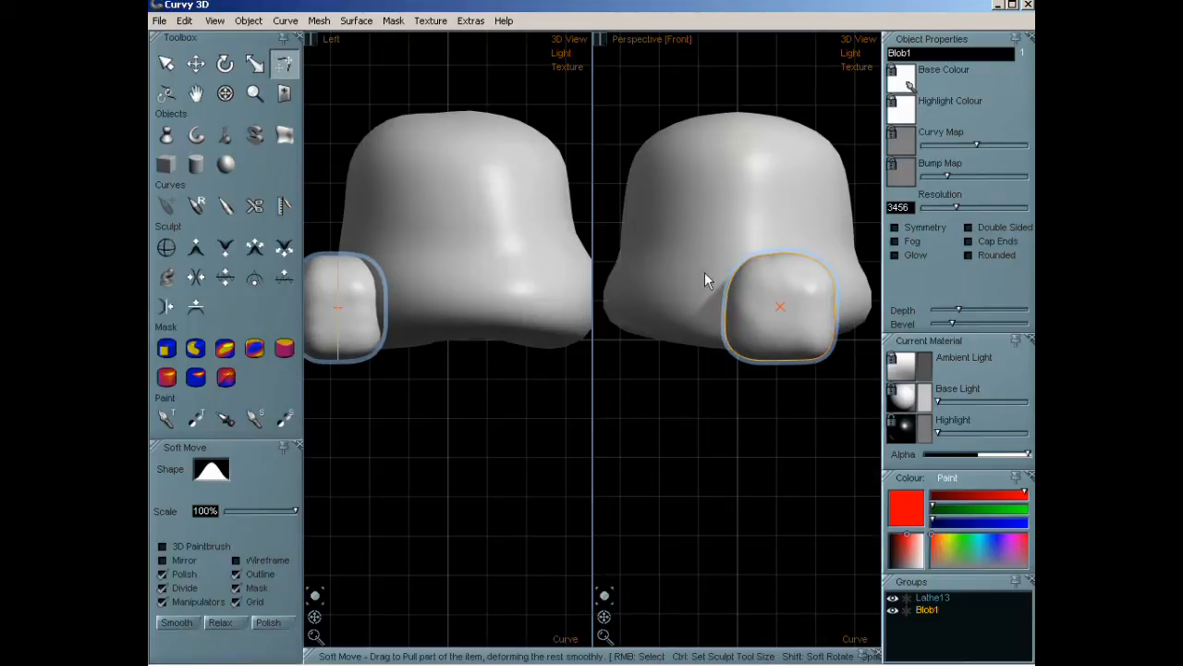
Switch to a four-view layout and rotate the blob in the top view to follow the curved front of the body.
click(312, 39)
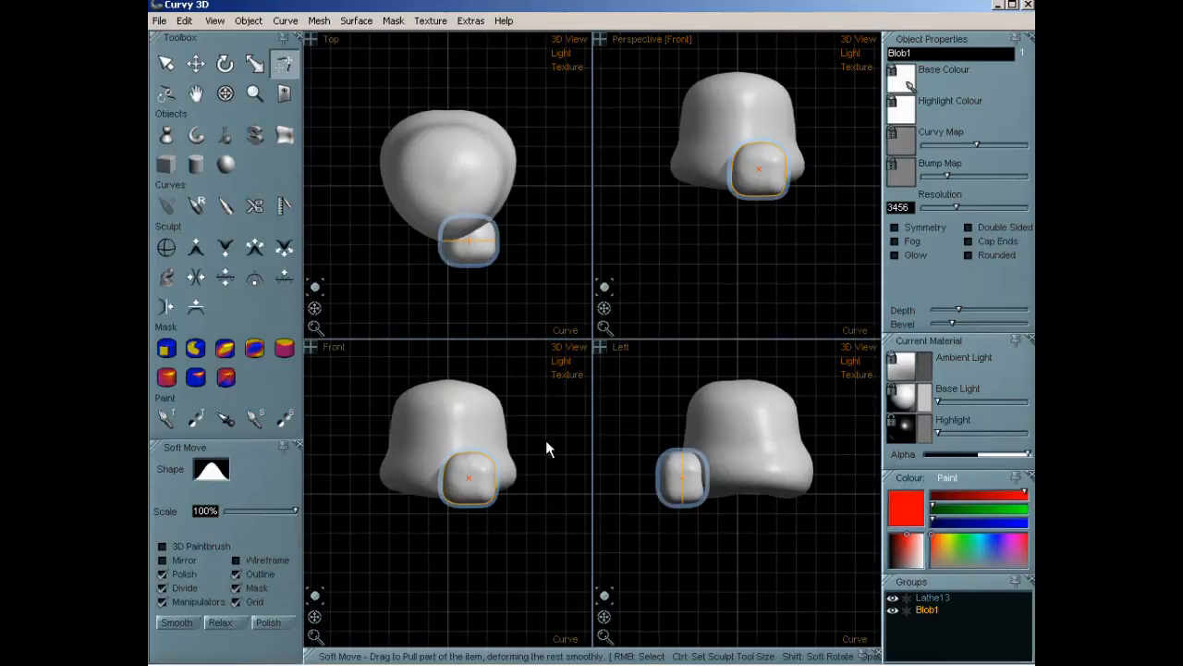
scroll(469, 201, up, 1)
scroll(466, 387, up, 1)
scroll(701, 455, up, 1)
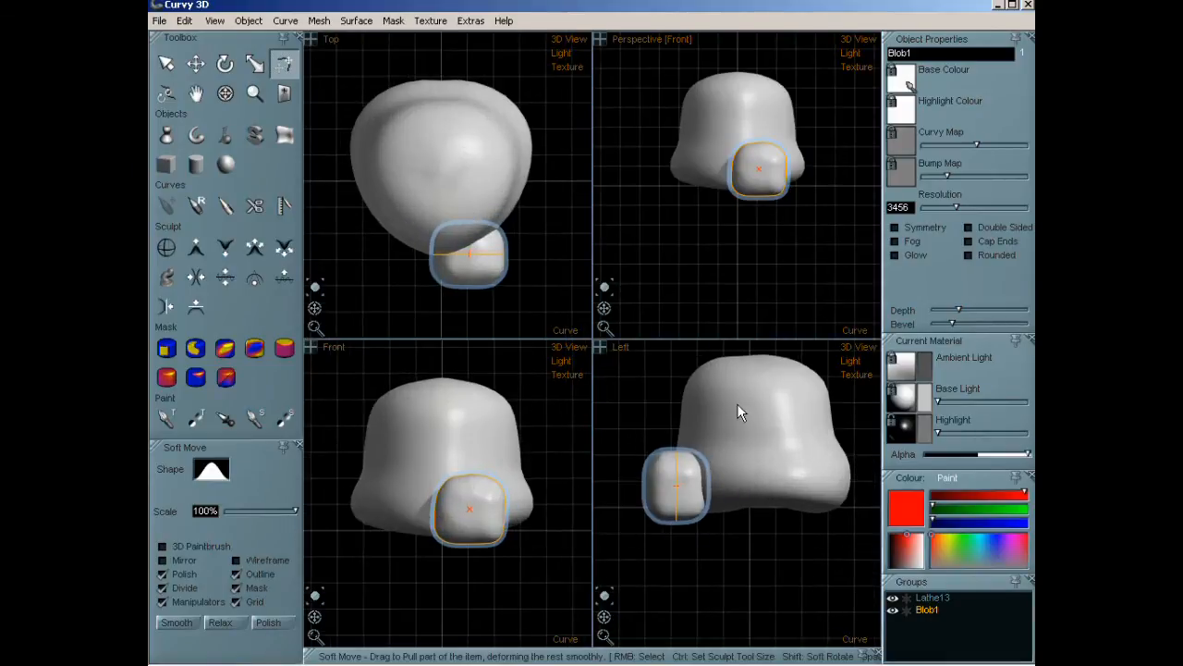
scroll(757, 141, up, 1)
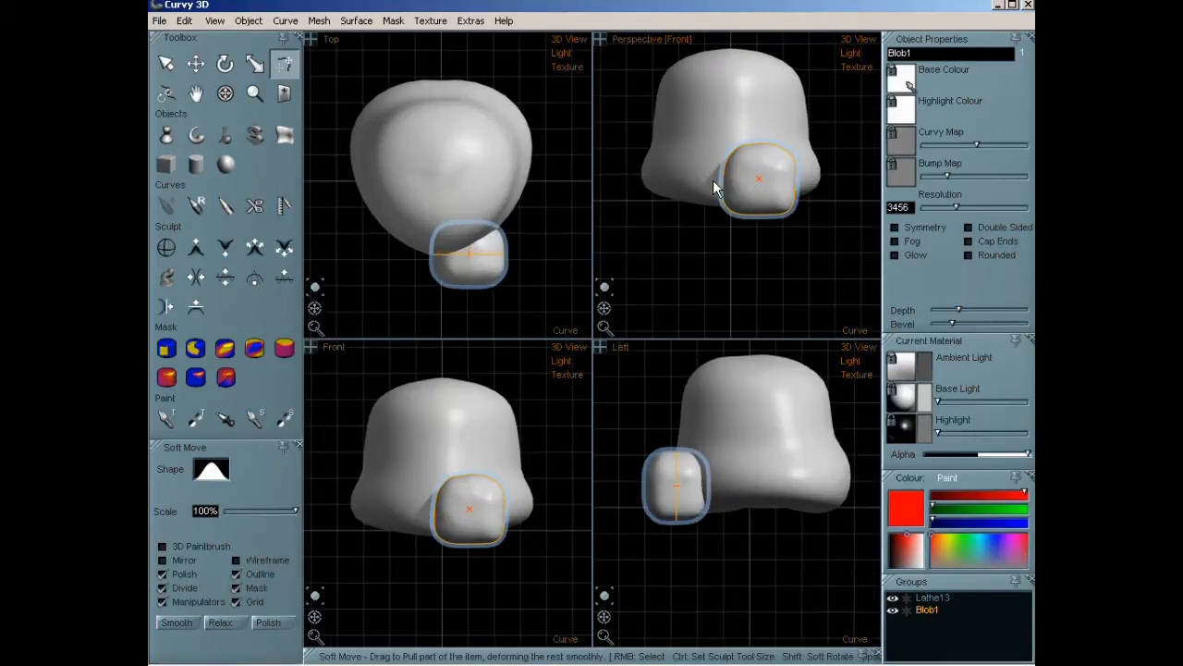
click(225, 63)
click(485, 244)
drag(489, 243, 505, 240)
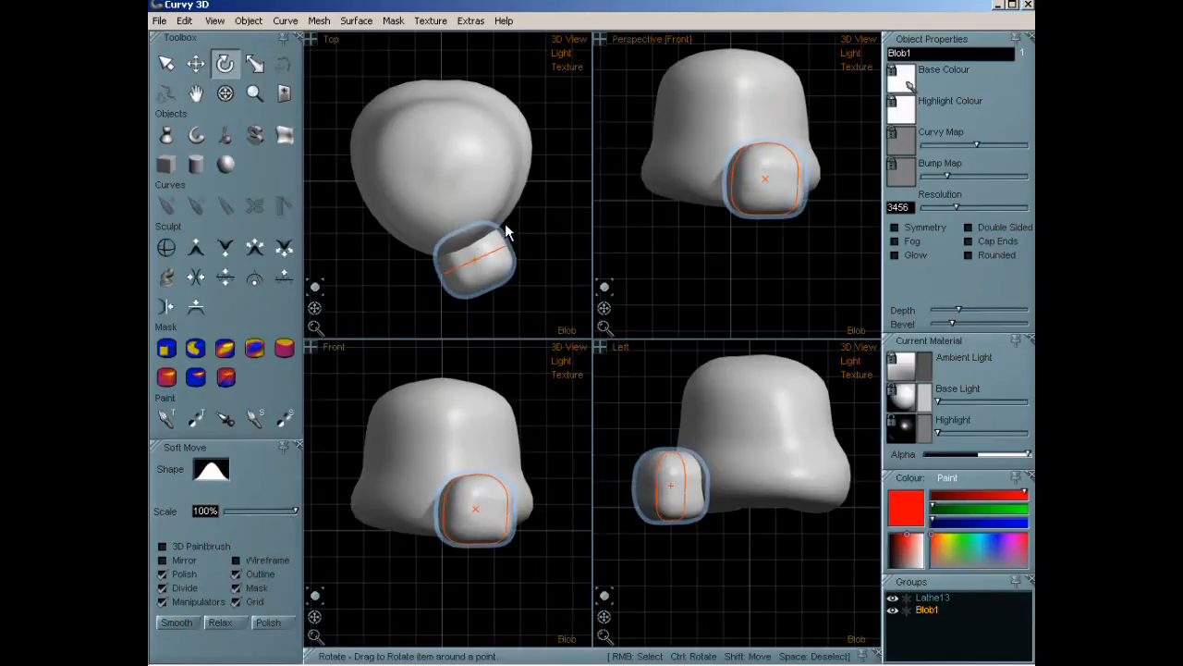
Move the rotated blob inward in the top view so it sinks into the body's front near the centre line.
right_click(503, 272)
right_click(504, 280)
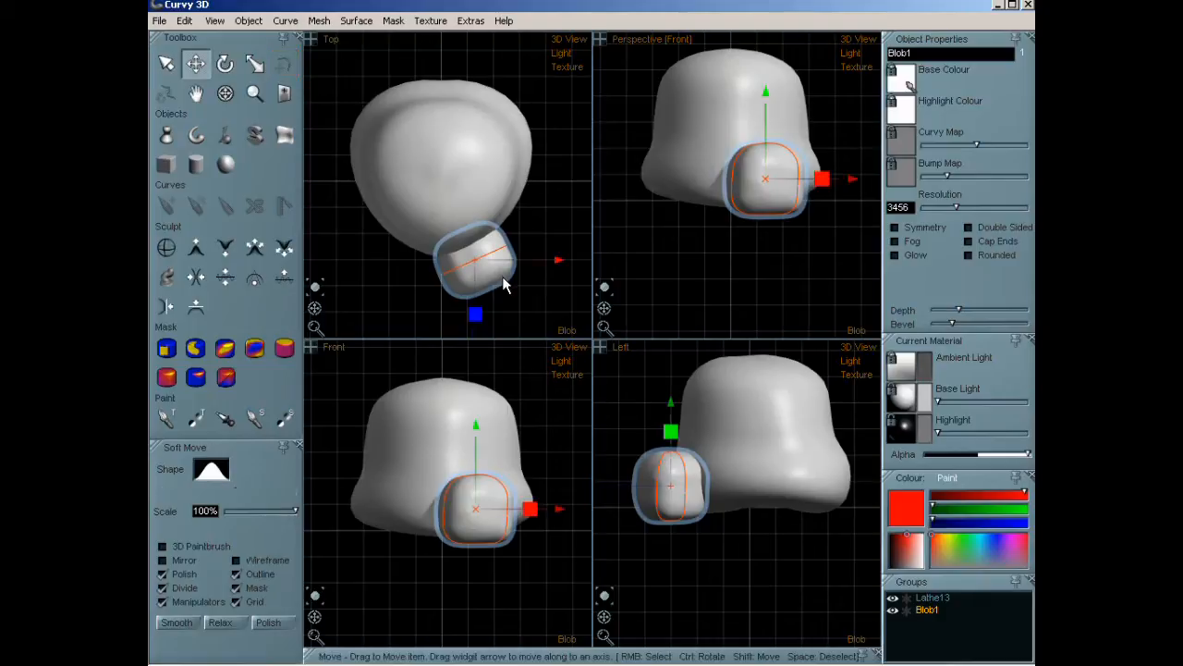
drag(506, 287, 492, 269)
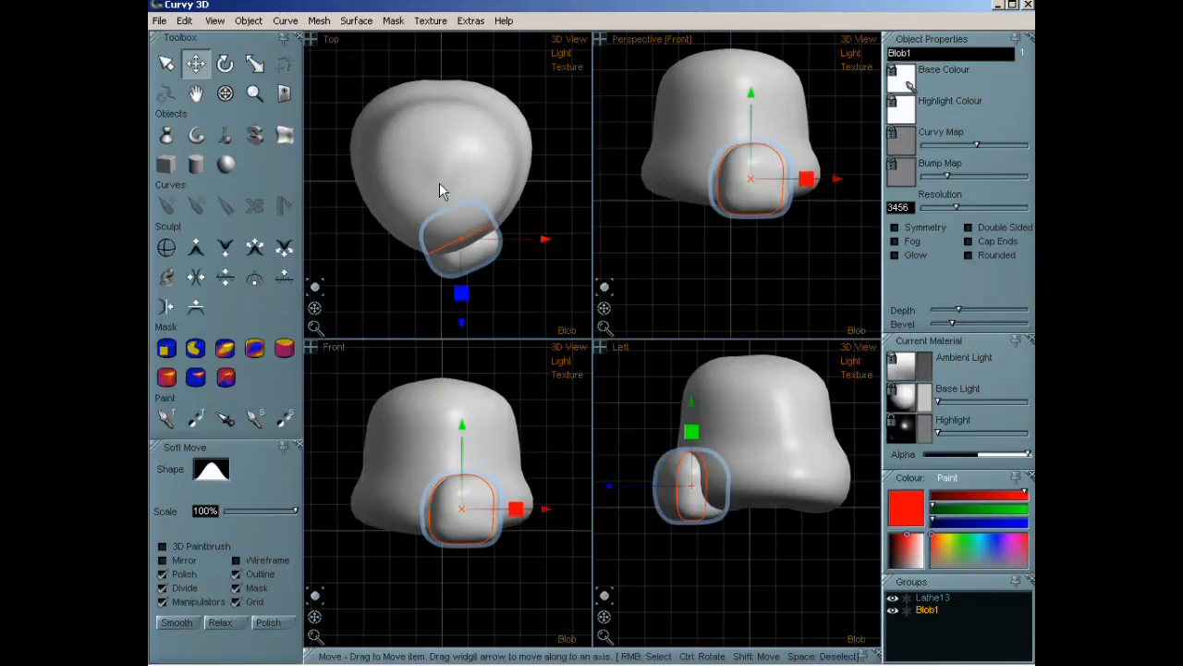
Create a mirrored copy of the blob on the other side of the body's centre line.
click(188, 22)
click(175, 67)
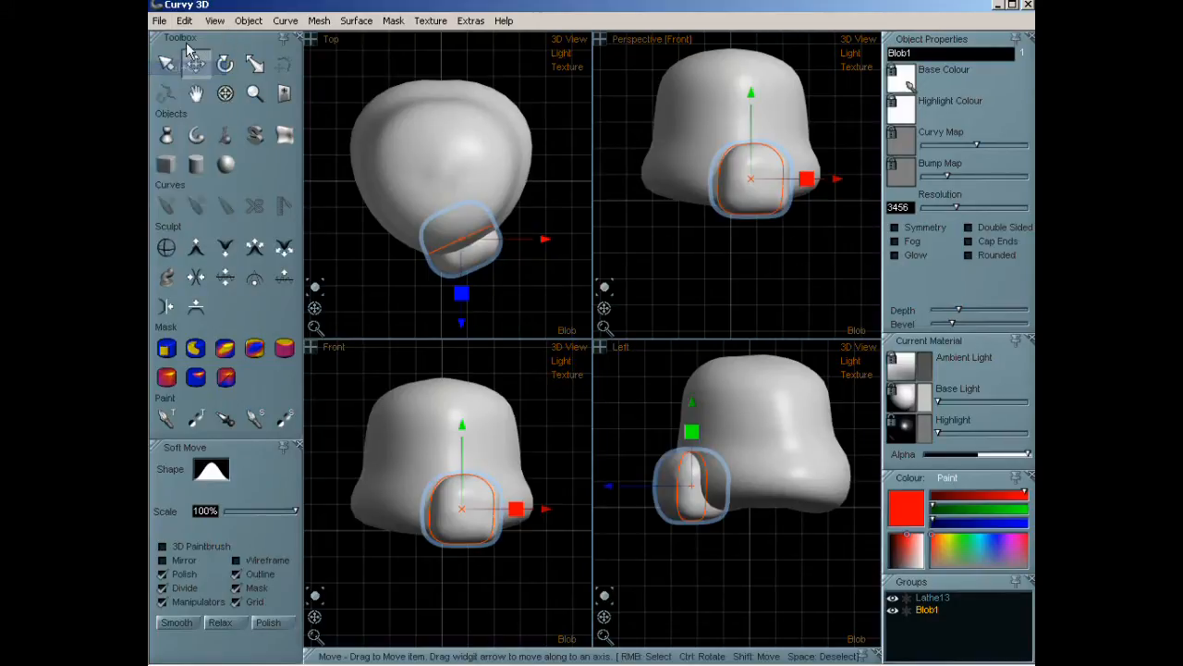
click(213, 22)
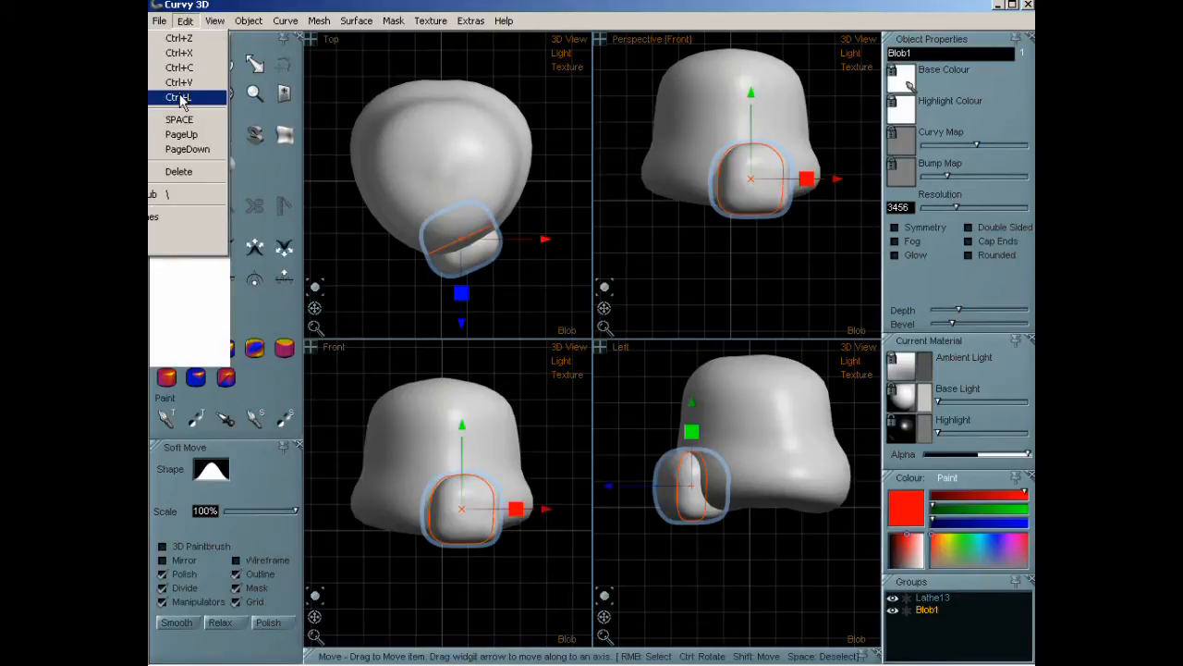
click(178, 94)
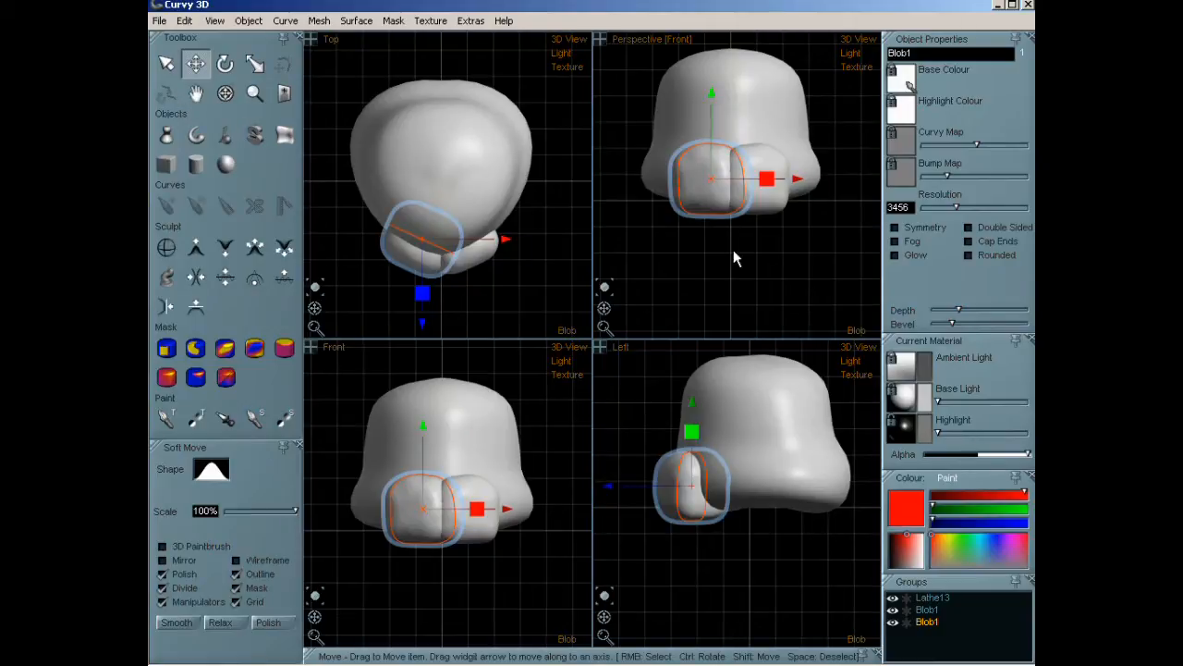
drag(610, 316, 689, 285)
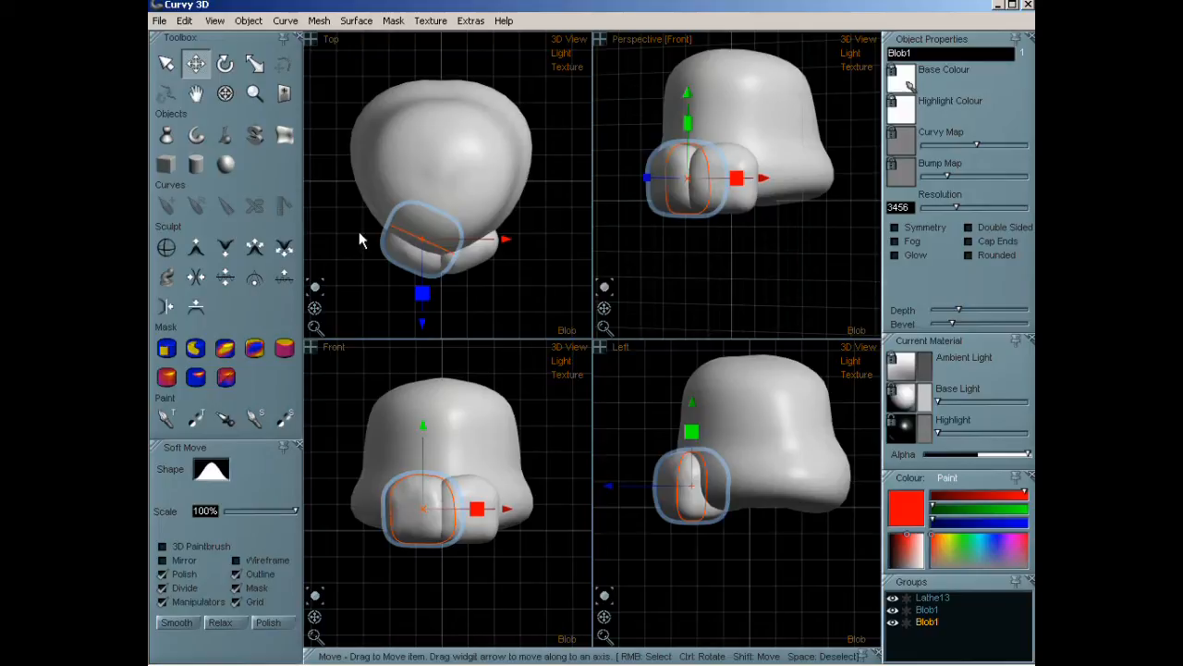
Create a small cube on the centre line and move it forward to sit on top of the two blobs.
click(170, 164)
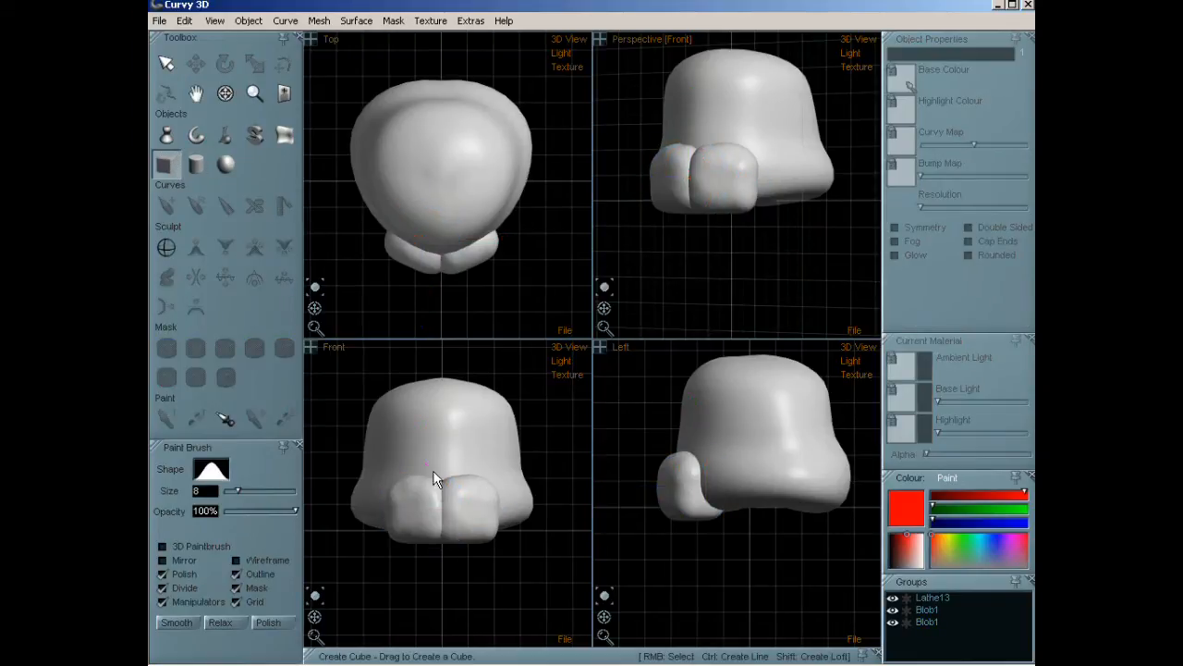
drag(454, 483, 460, 495)
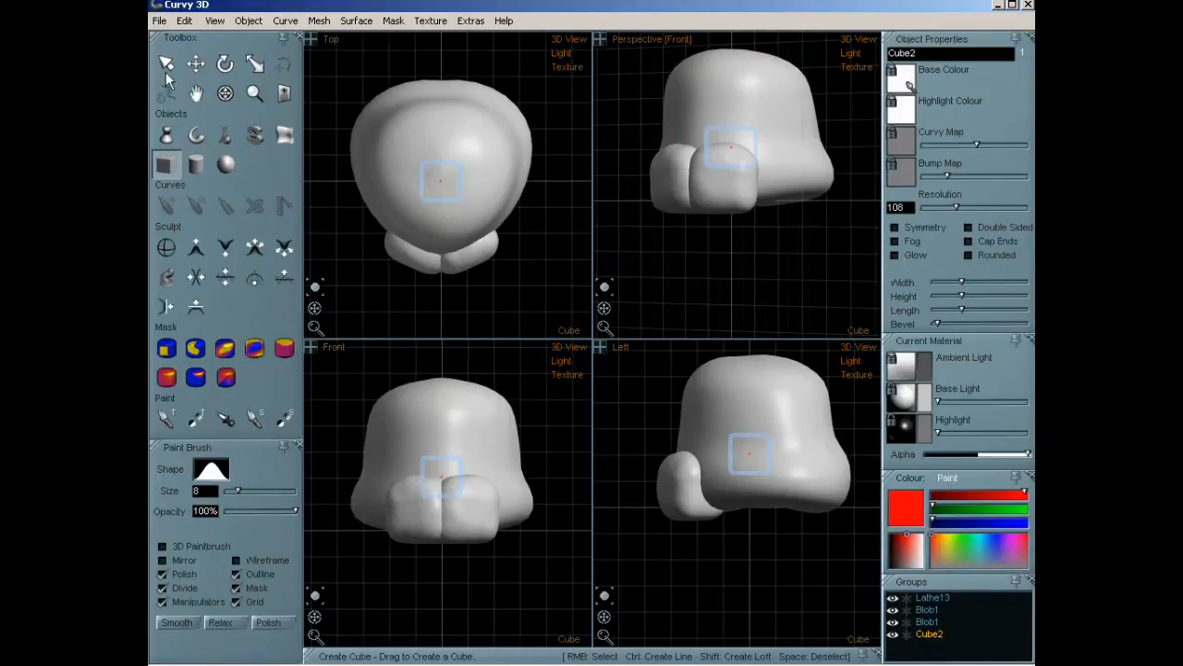
click(194, 67)
drag(777, 460, 708, 453)
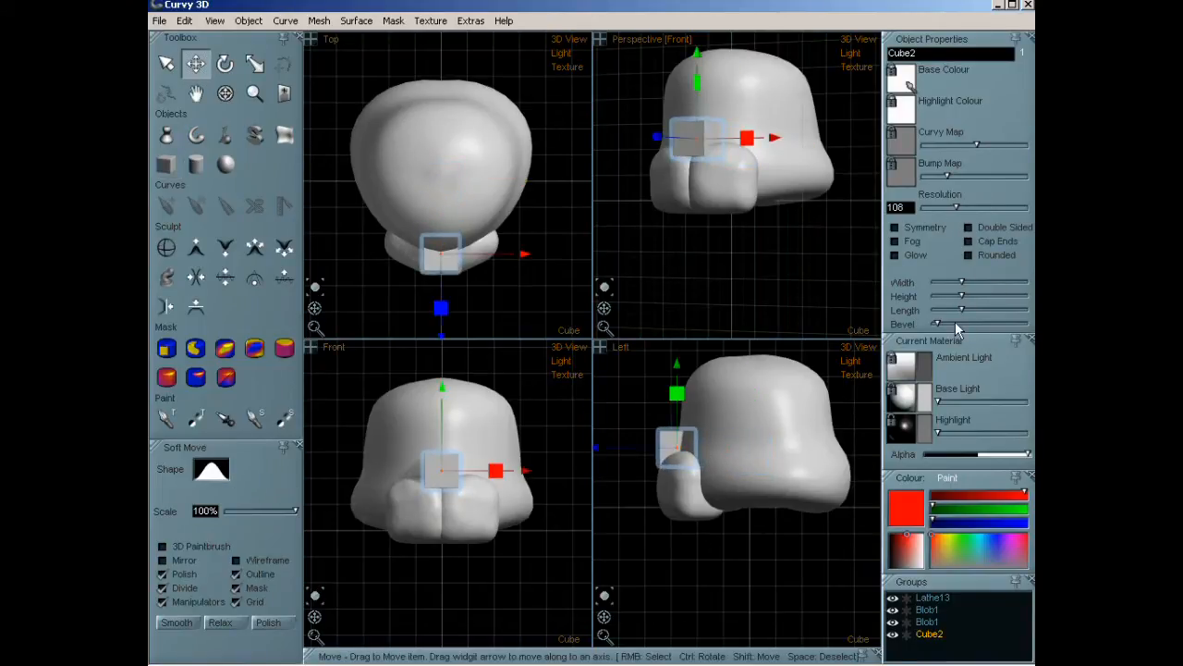
Increase the cube's bevel, slightly reduce its width and height, and lower it onto the two blobs.
drag(939, 323, 959, 282)
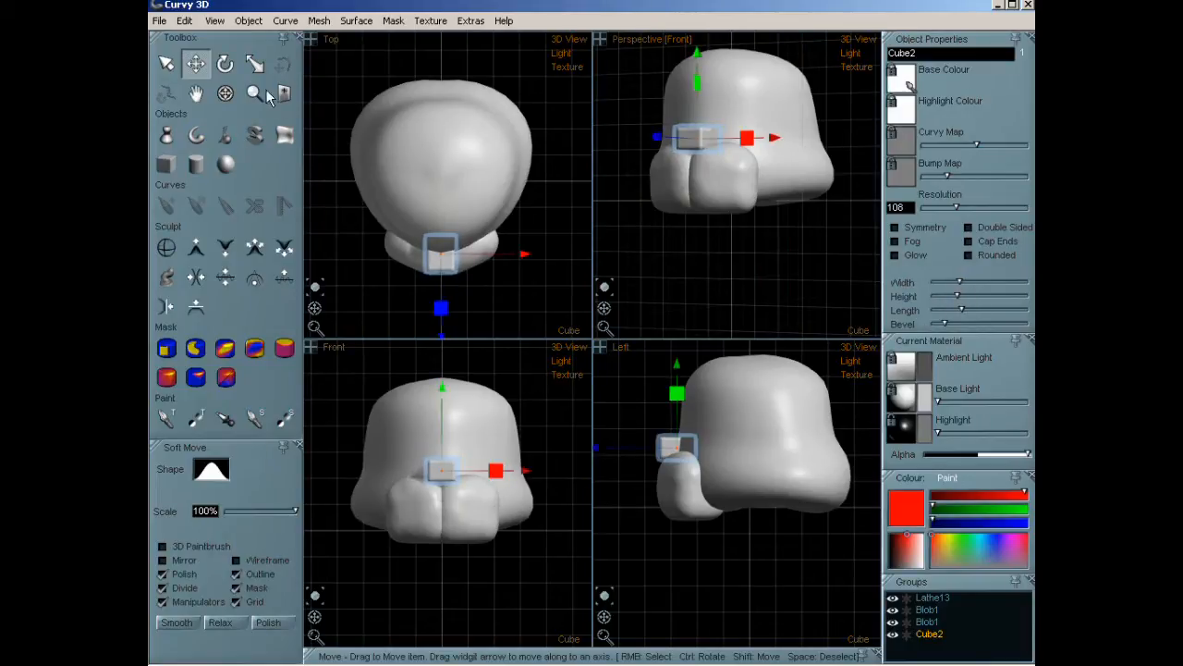
drag(714, 452, 716, 454)
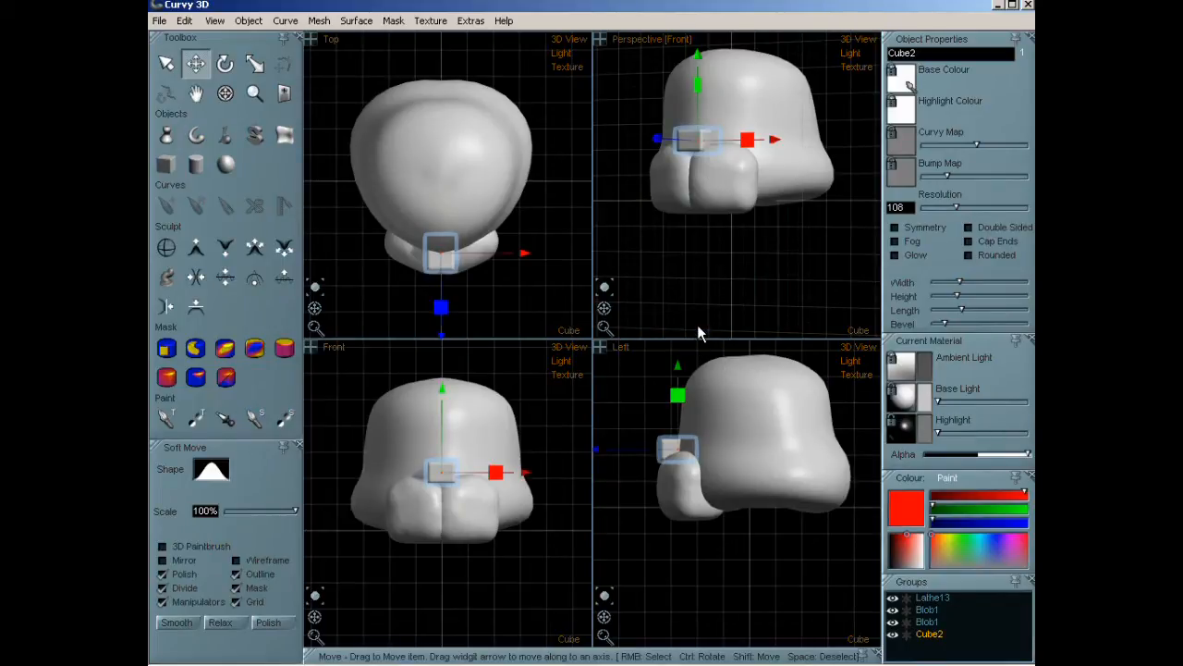
Duplicate the bevelled cube, move the copy below one blob just beside the centre line, and shrink its width and length into a tooth.
key(ctrl)
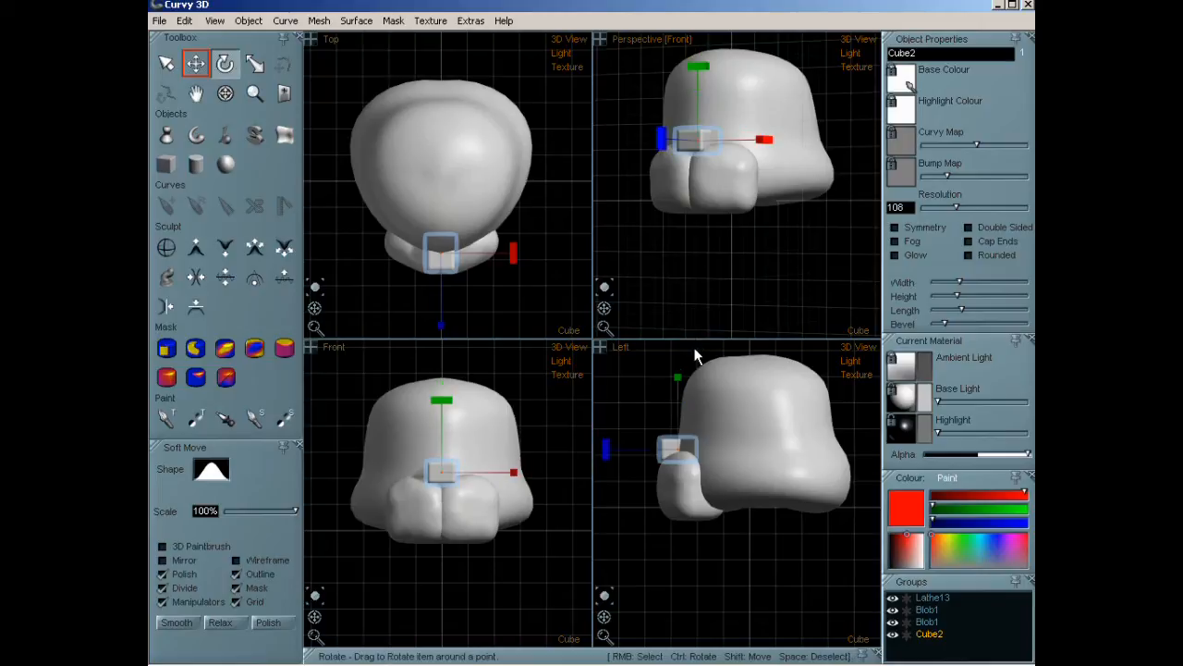
key(ctrl+d)
drag(704, 177, 712, 247)
drag(555, 517, 565, 517)
drag(698, 570, 703, 570)
drag(957, 281, 953, 311)
drag(717, 556, 710, 556)
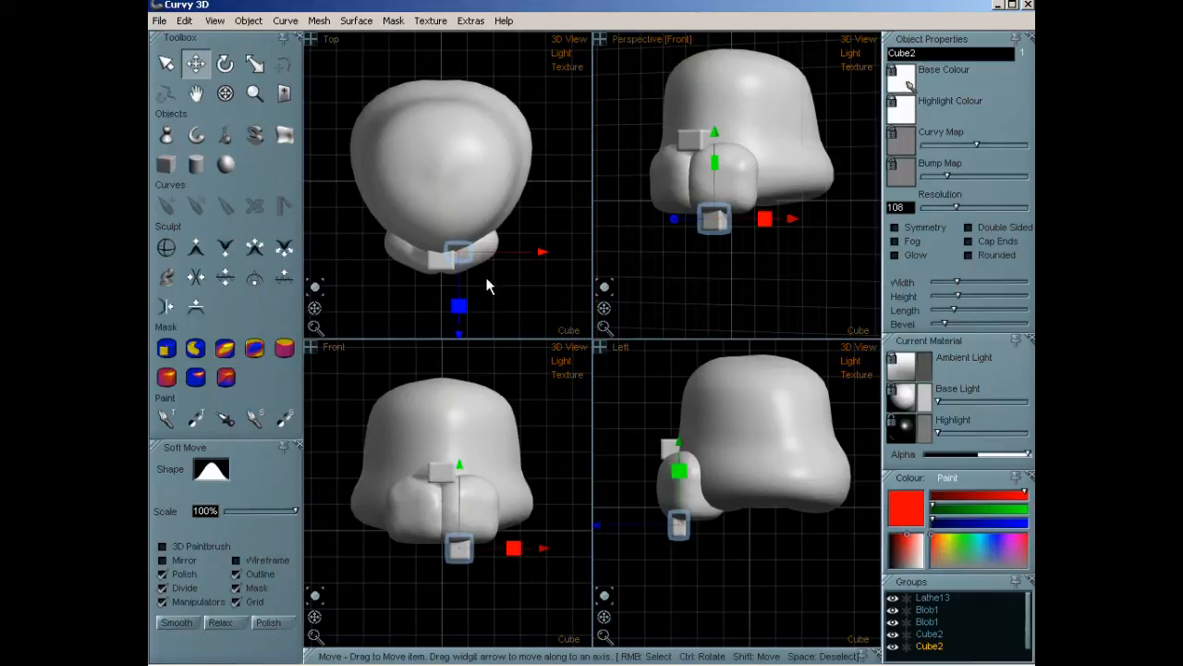
Rotate the tooth cube in the top view to follow the muzzle's curve and shift it back under the blob.
key(r)
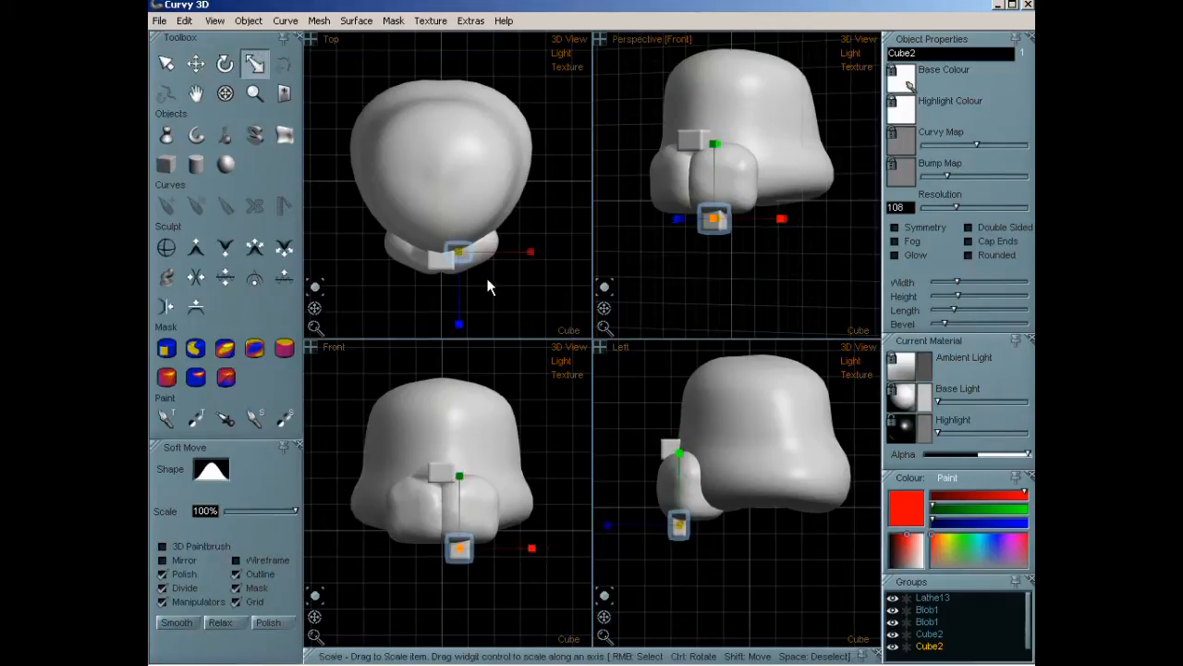
key(e)
key(w)
key(e)
key(r)
key(e)
key(w)
key(e)
mouse_move(496, 293)
mouse_down()
mouse_move(510, 267)
mouse_move(500, 287)
mouse_up()
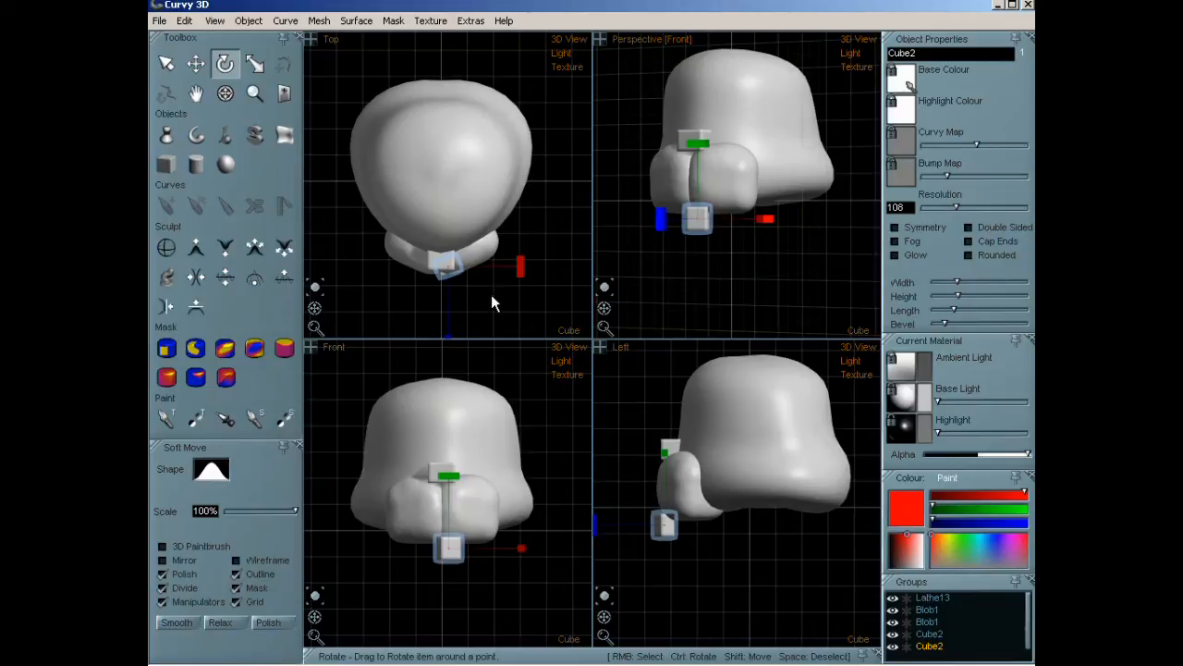
shift+drag(489, 297, 496, 281)
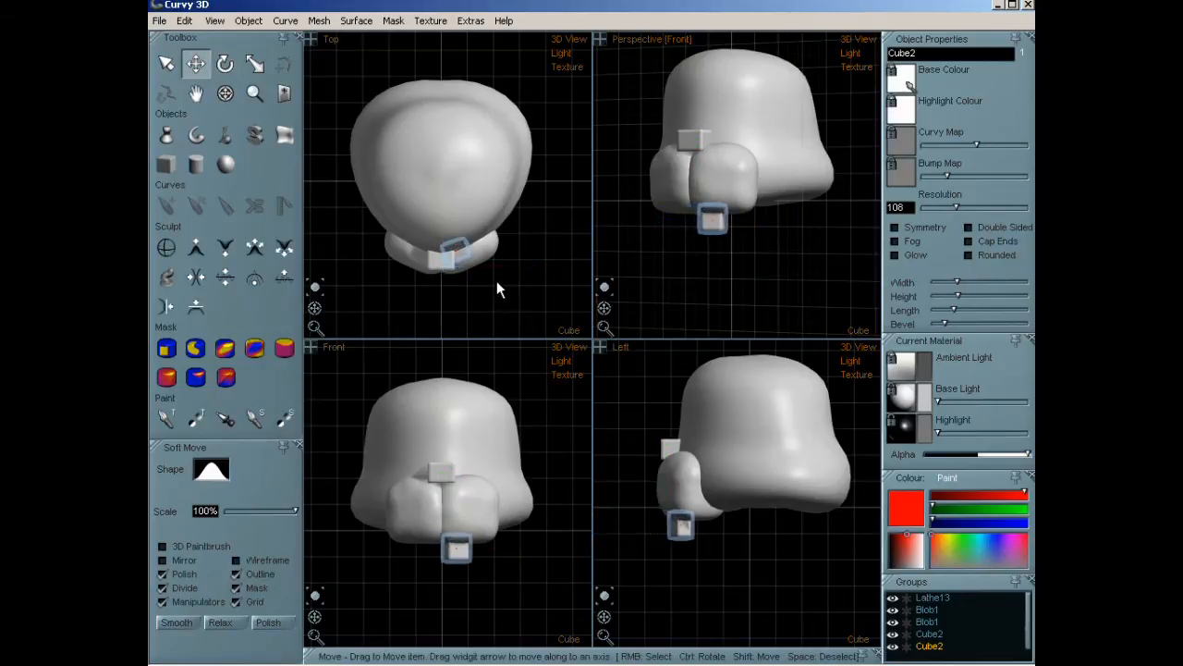
Duplicate the tooth cube and place the copy next to it, further out and back along the muzzle's curve.
key(ctrl)
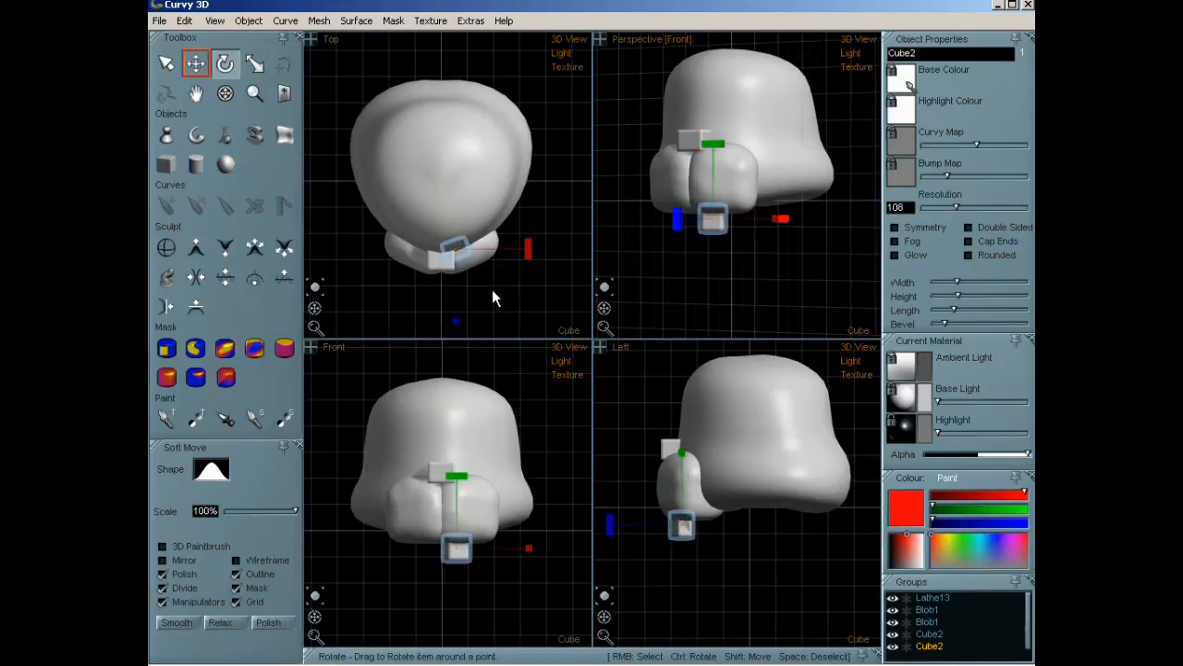
key(ctrl+v)
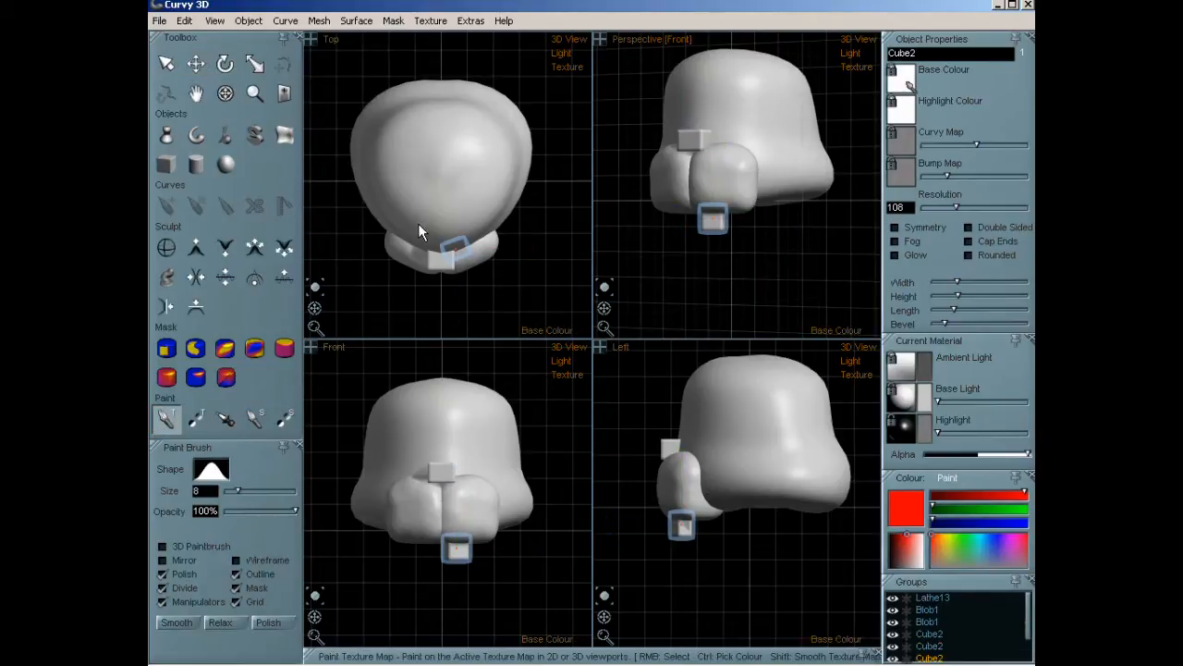
key(ctrl+v)
drag(479, 291, 502, 278)
drag(725, 594, 728, 592)
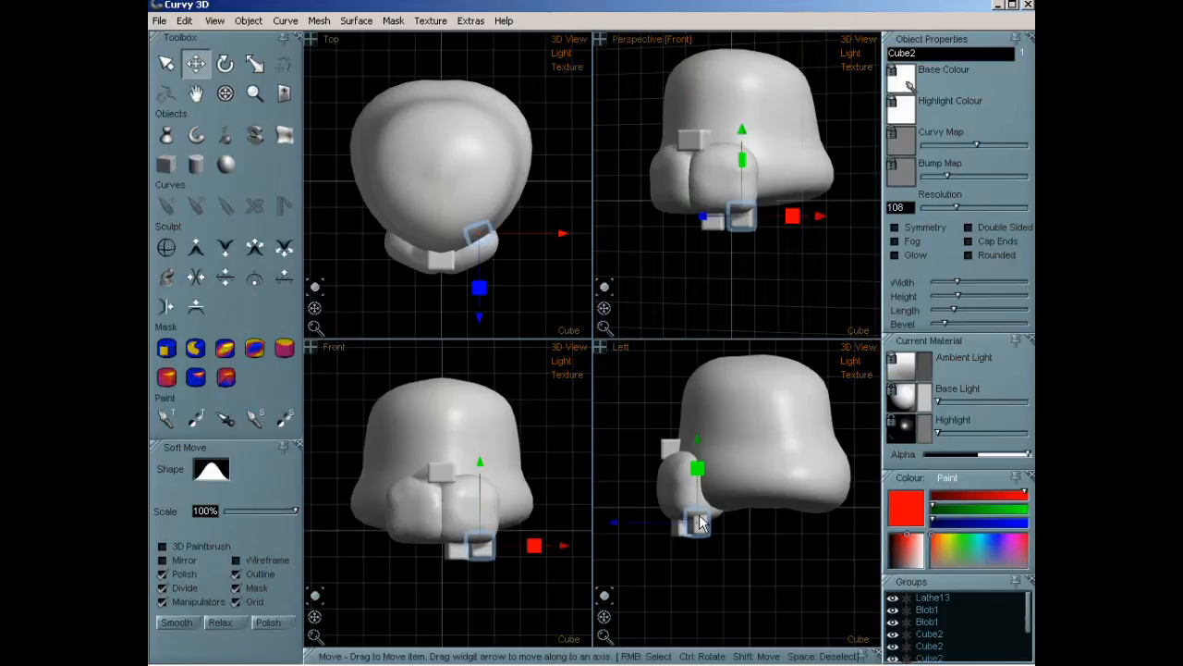
Rename the inner tooth cube as Tooth and the outer one as Tooth2.
right_click(454, 551)
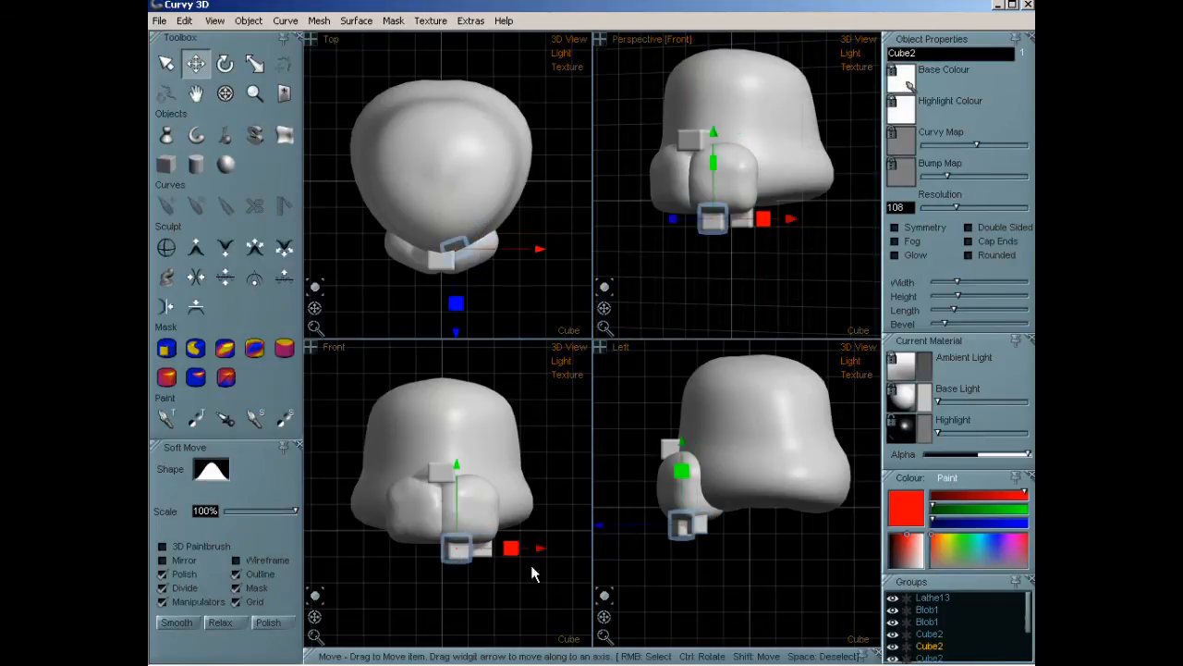
drag(935, 657, 937, 646)
click(938, 646)
scroll(940, 653, down, 1)
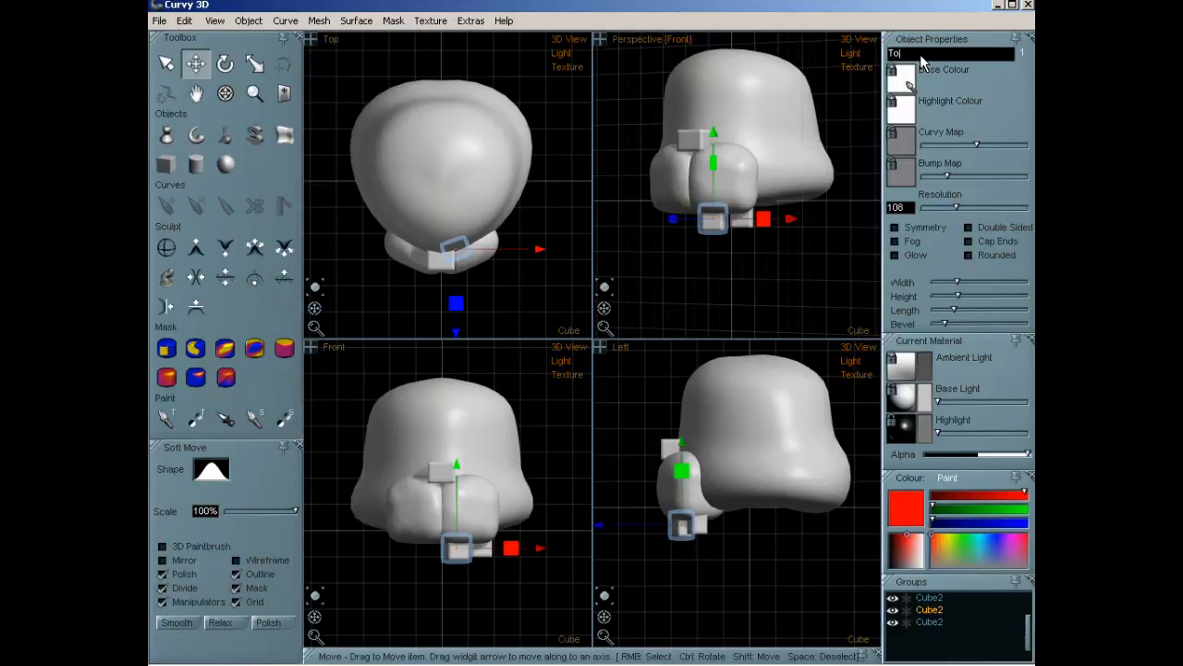
key(Return)
click(930, 622)
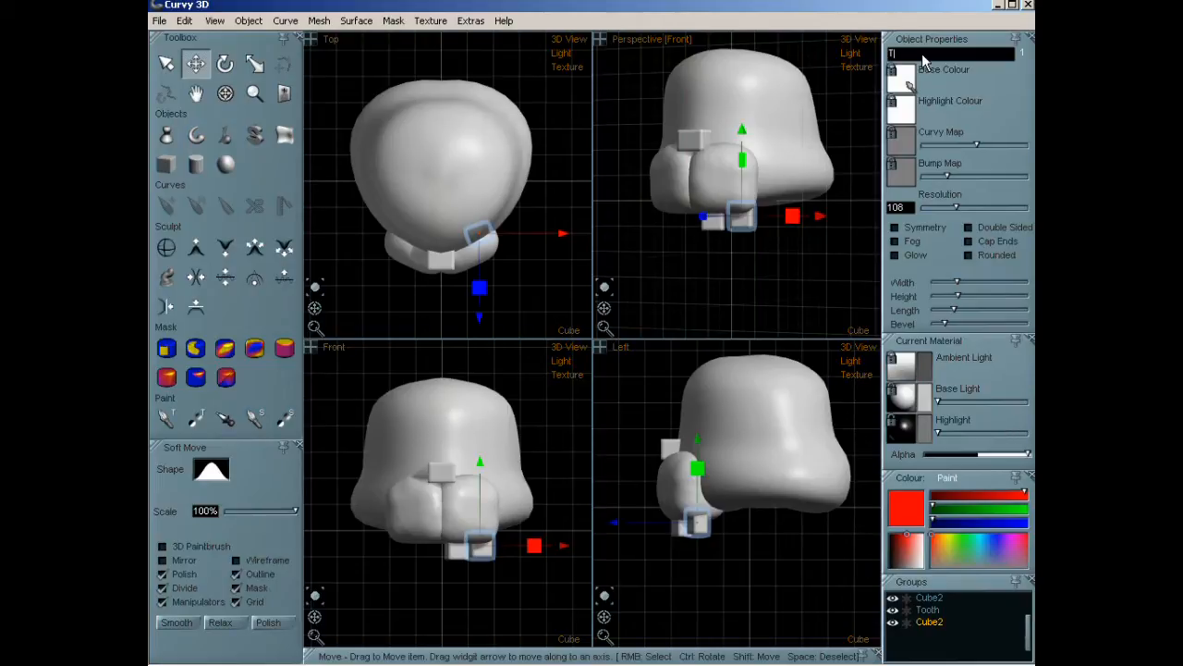
key(Return)
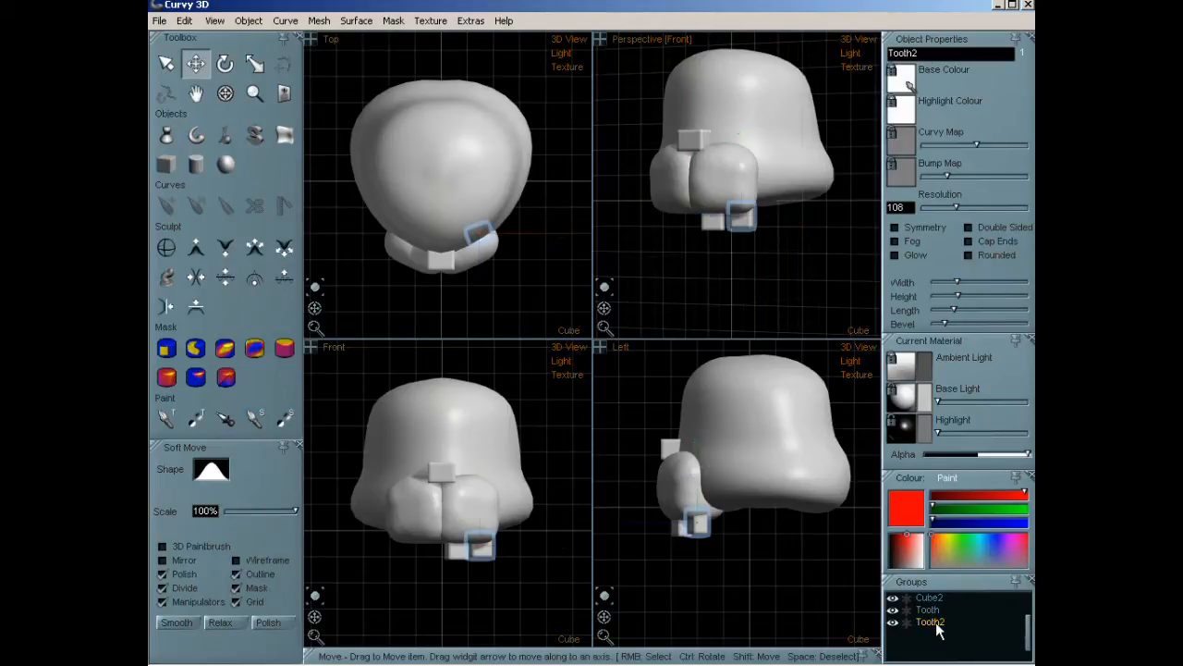
Group Tooth2 under Tooth and create a mirrored copy of the pair on the other side of the centre line.
click(930, 610)
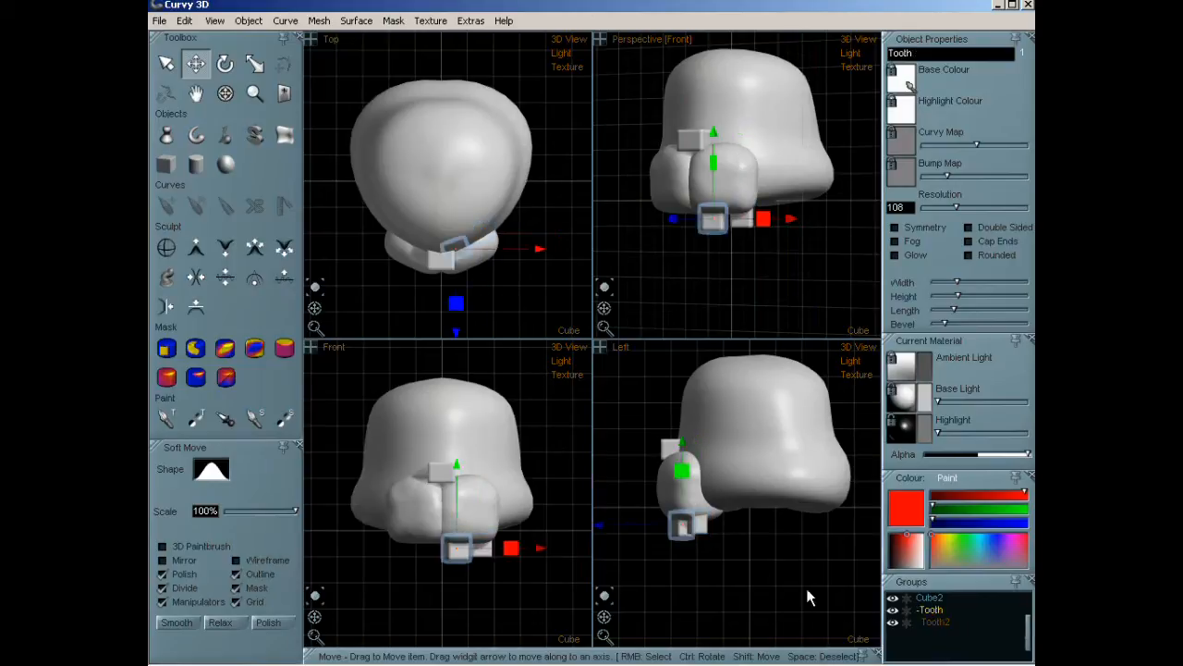
key(e)
click(185, 20)
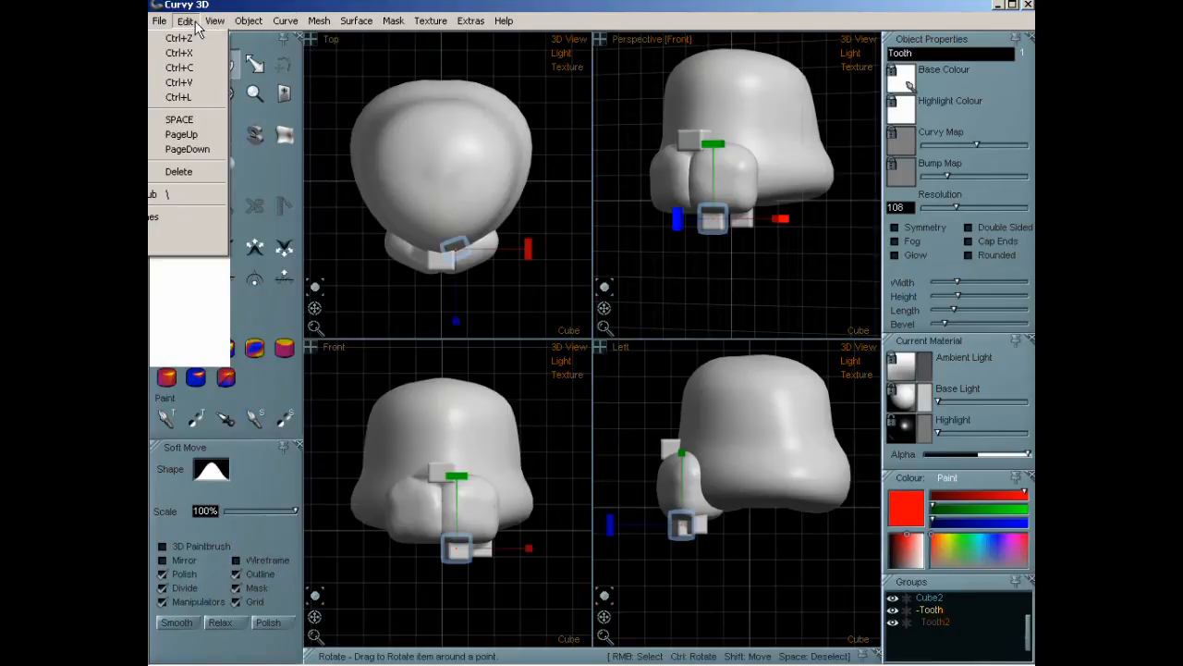
click(185, 97)
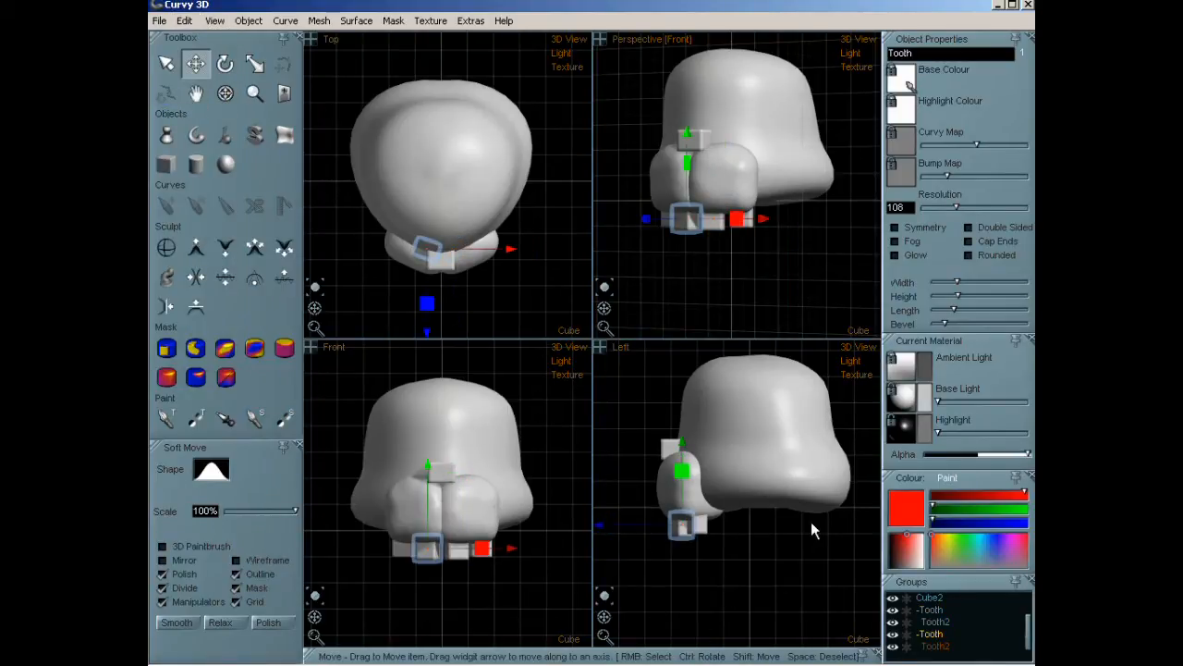
Draw a line object in the top view along one side of the head's front curve and move it below the teeth.
click(755, 453)
mouse_move(756, 442)
shift+mouse_down()
mouse_move(752, 463)
mouse_move(753, 449)
shift+mouse_up()
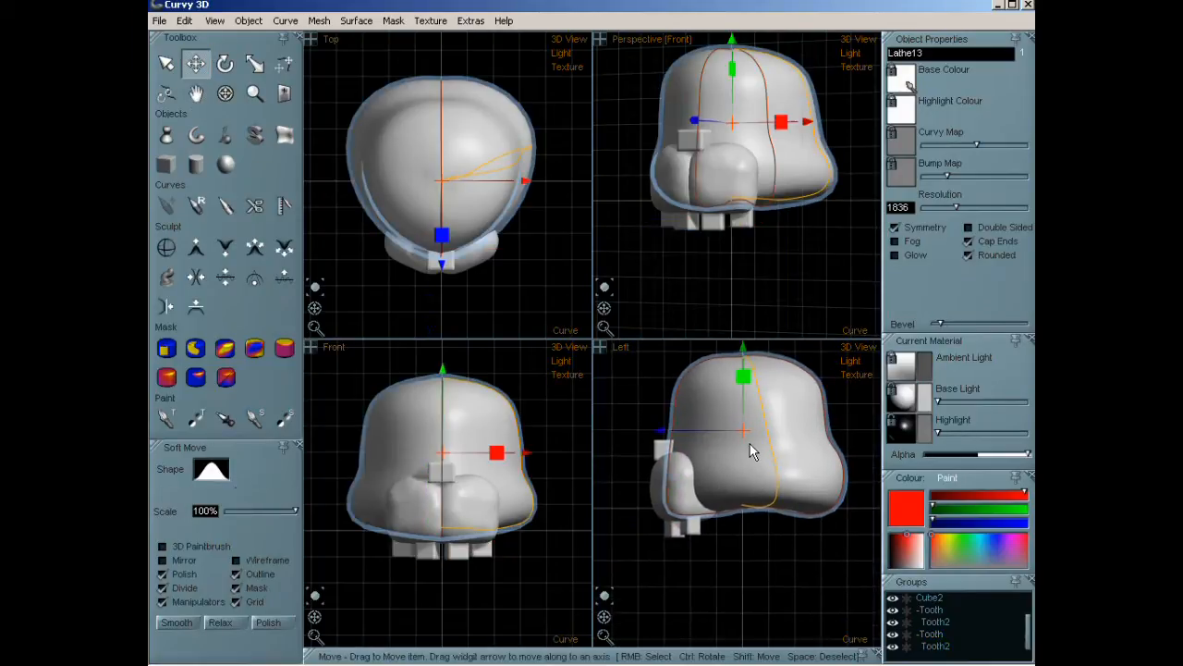
click(199, 137)
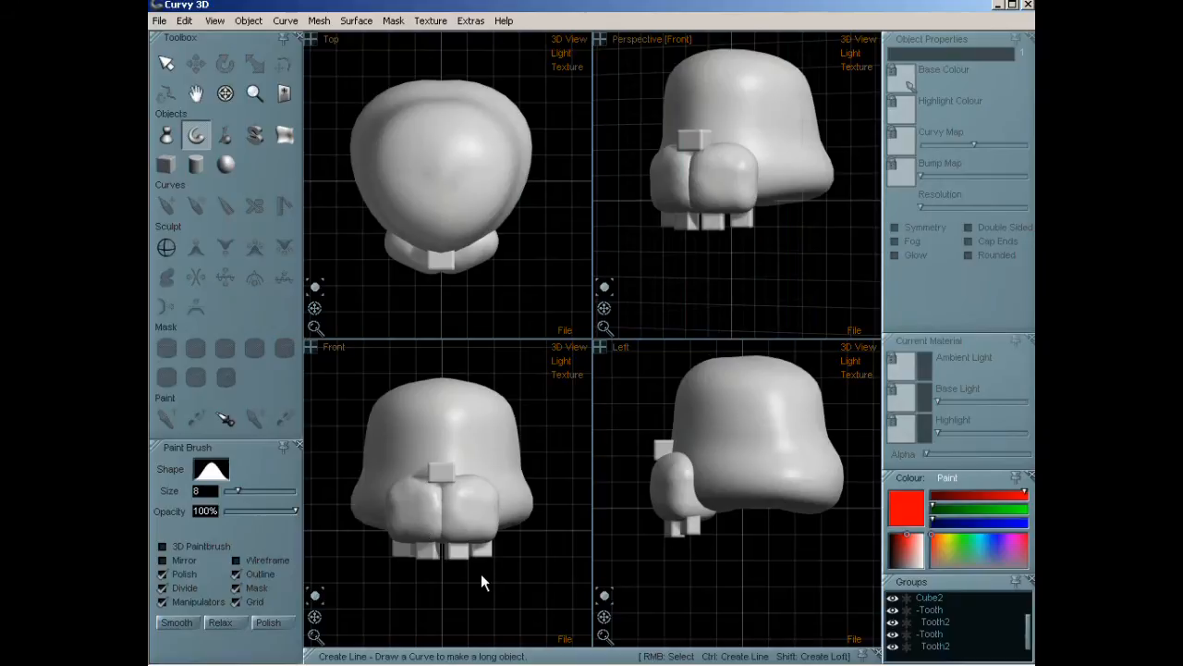
drag(445, 256, 453, 256)
drag(513, 149, 513, 150)
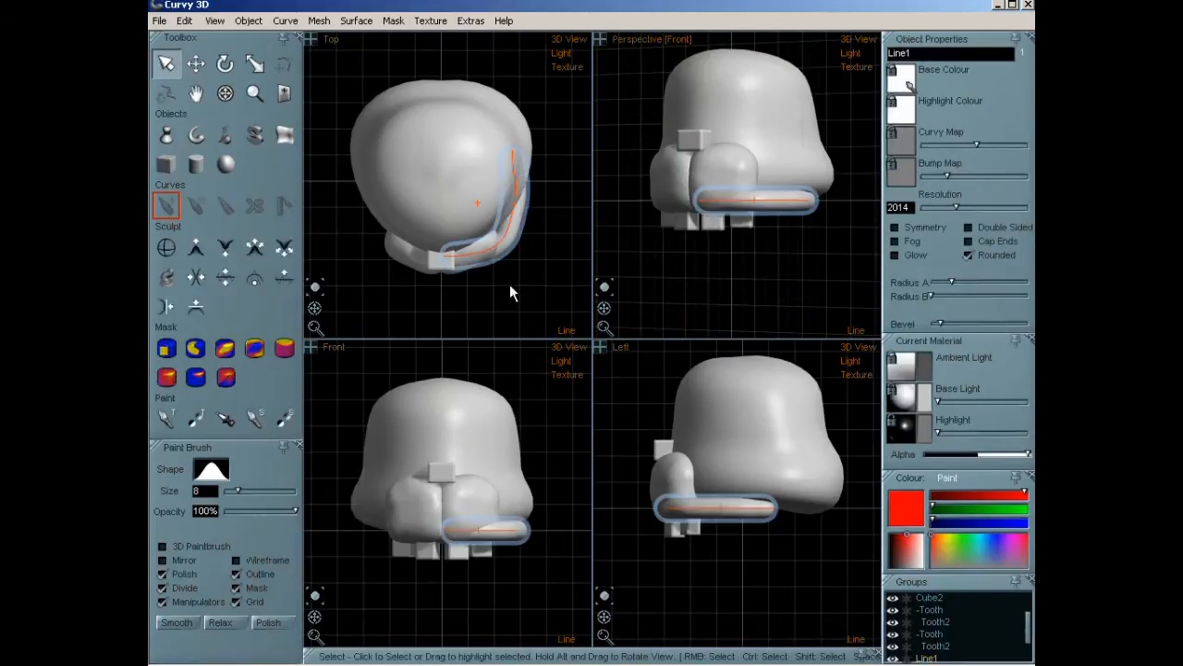
click(200, 67)
drag(502, 501, 491, 548)
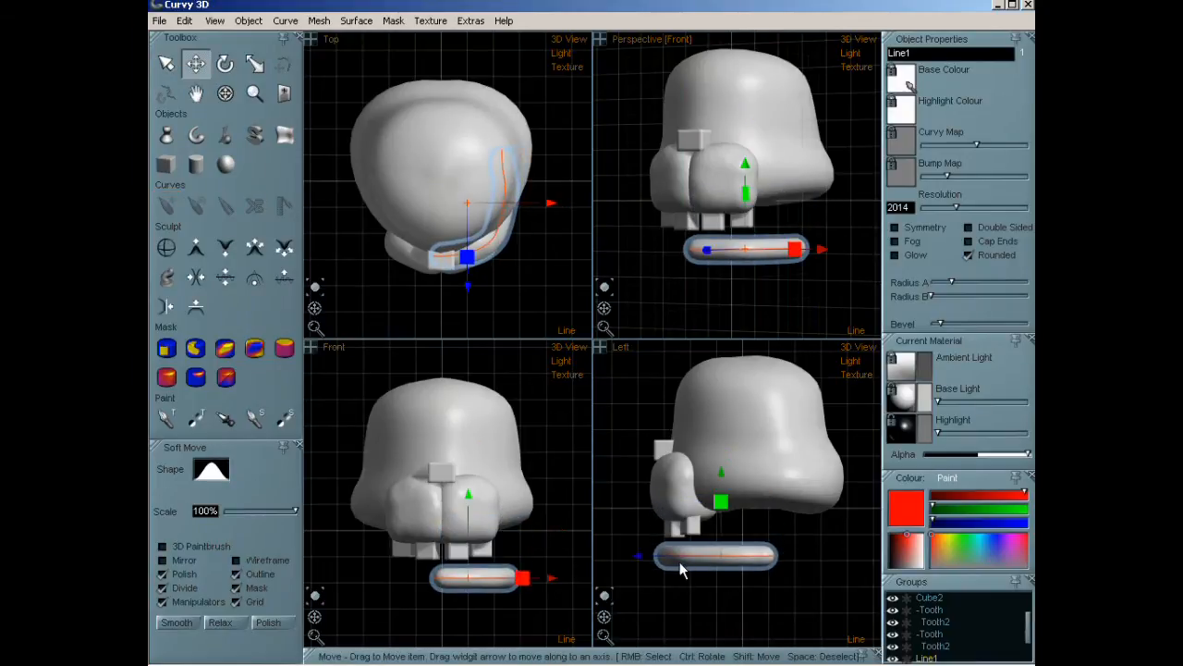
Rotate the line object in the left view so its rear end tilts up, and thicken its front end by raising Radius B.
key(s)
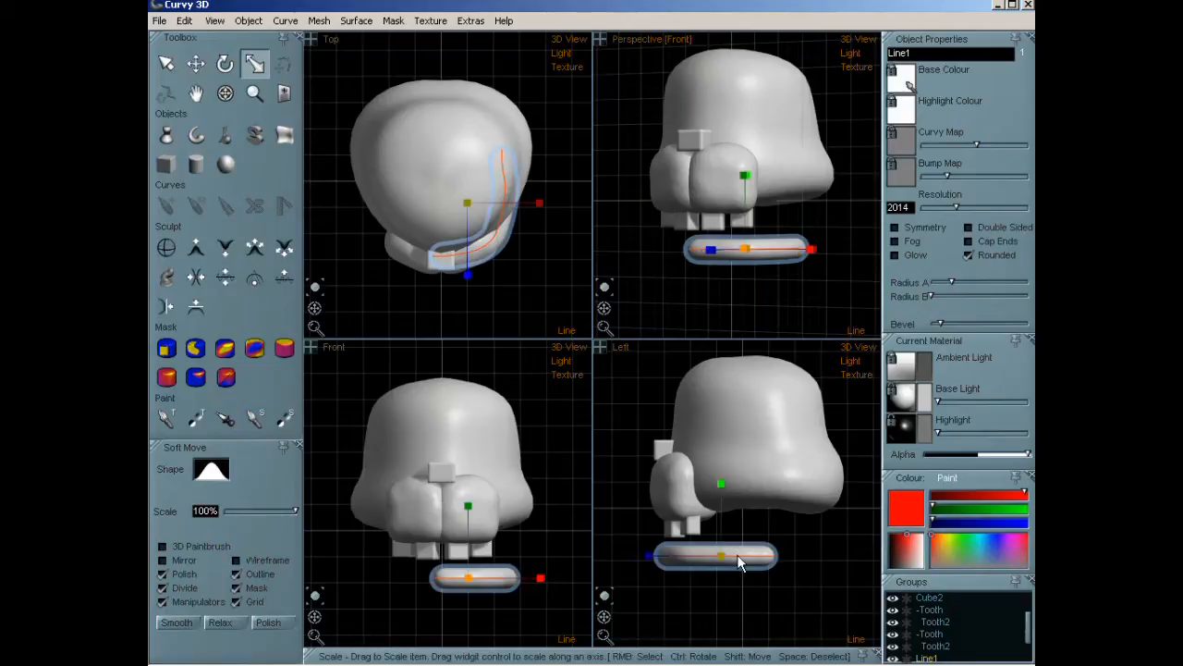
key(r)
mouse_move(759, 560)
mouse_down()
mouse_move(763, 572)
mouse_move(775, 545)
mouse_up()
key(m)
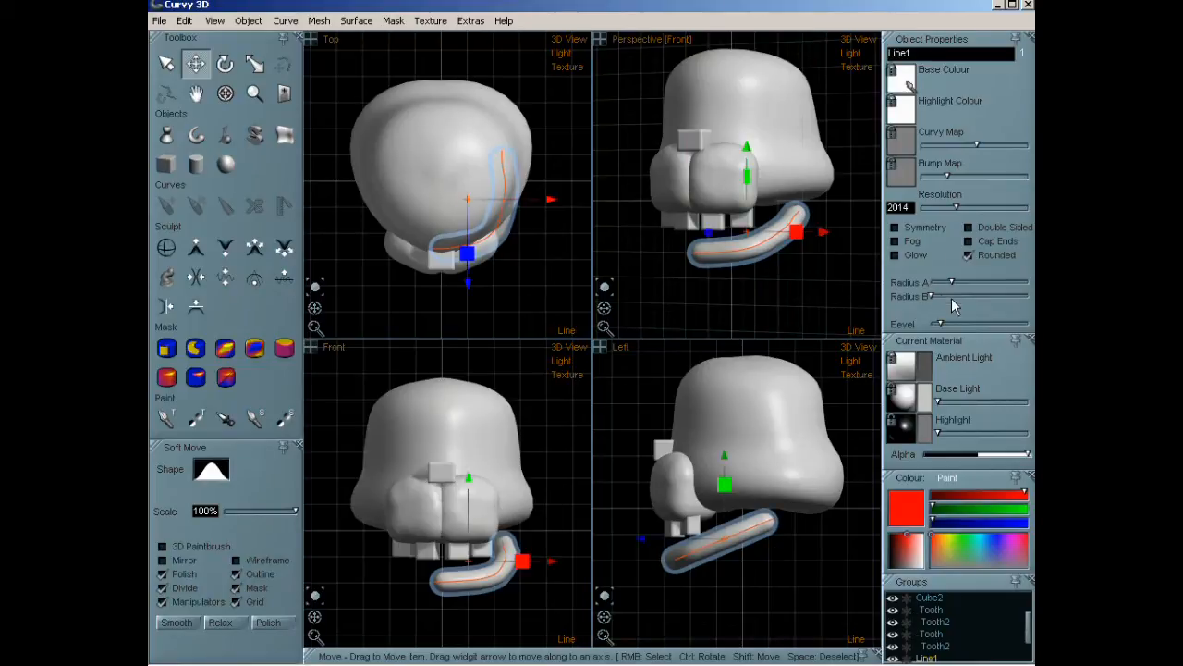
mouse_move(933, 294)
mouse_down()
mouse_move(958, 281)
mouse_move(951, 294)
mouse_up()
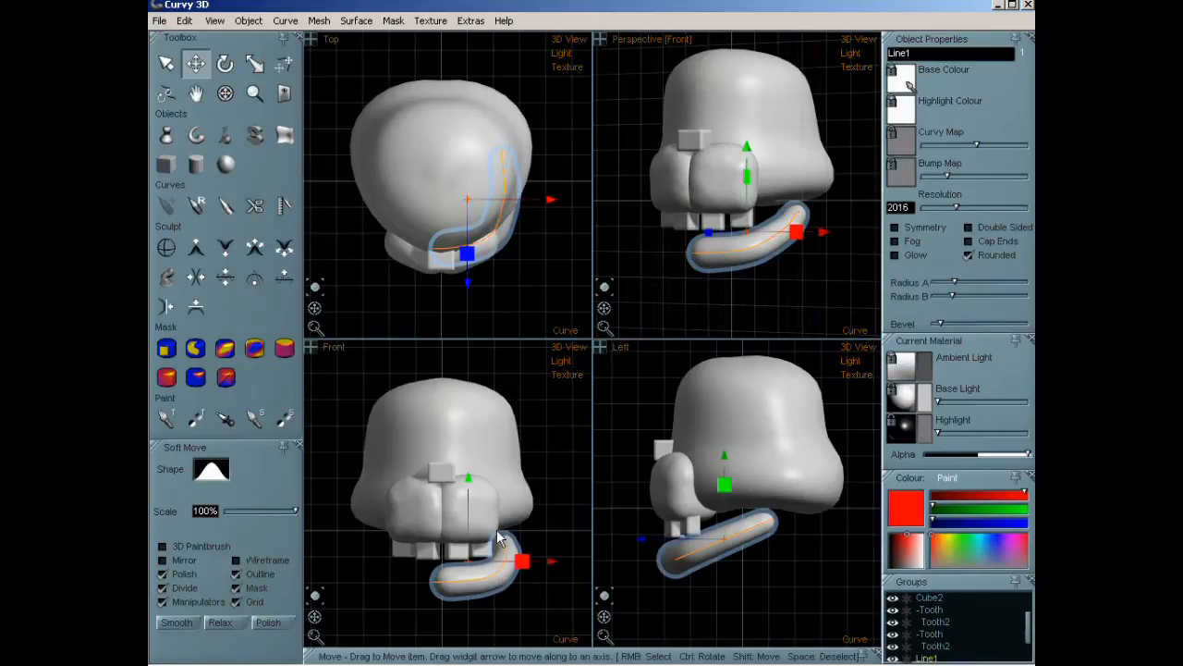
Bend the line object with Soft Move in the left view into a jaw whose rear end reaches the head.
click(284, 63)
drag(759, 541, 757, 561)
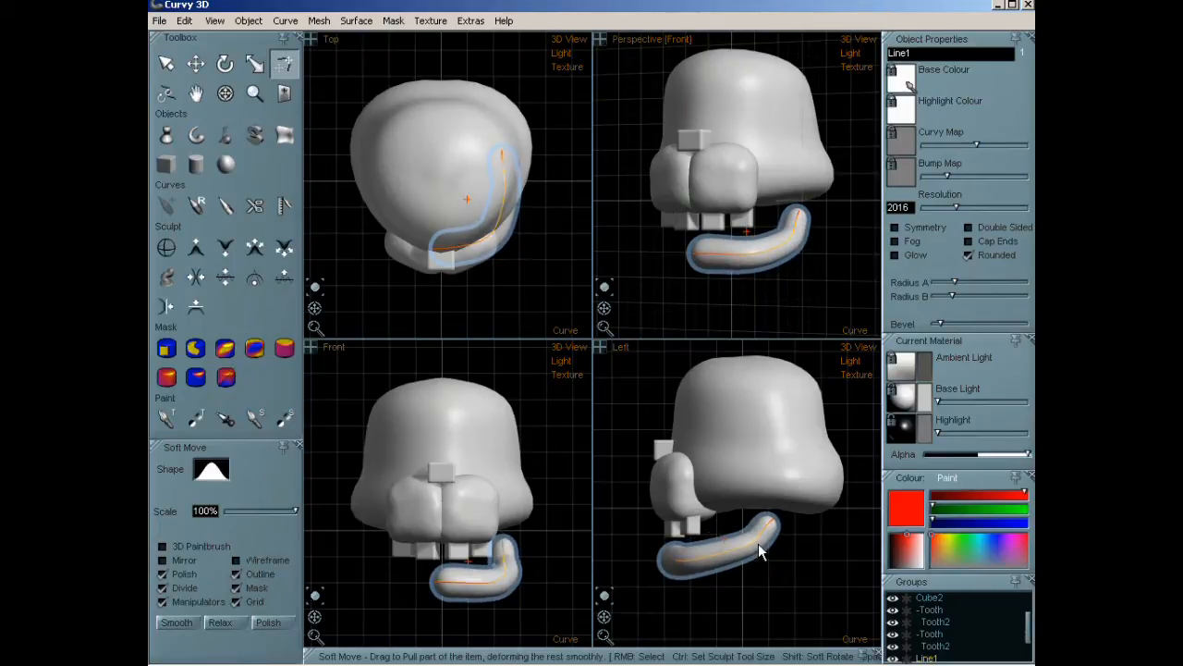
drag(791, 527, 672, 589)
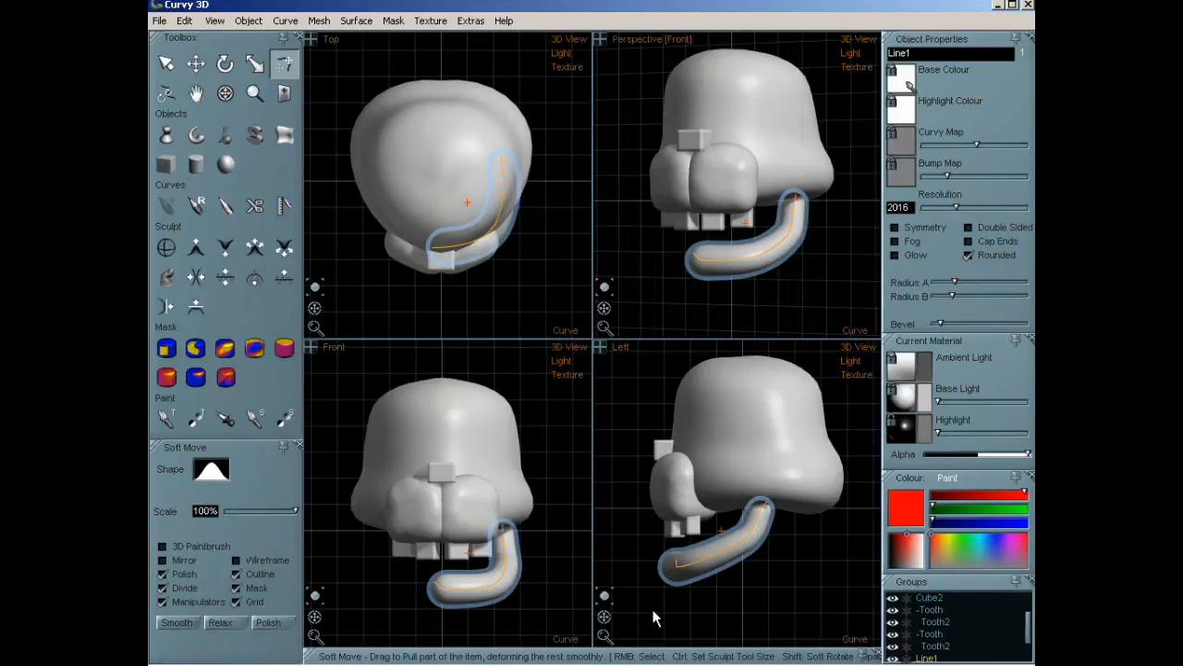
key(ctrl+z)
Create a mirrored copy of the jaw half on the other side of the centre line.
click(249, 20)
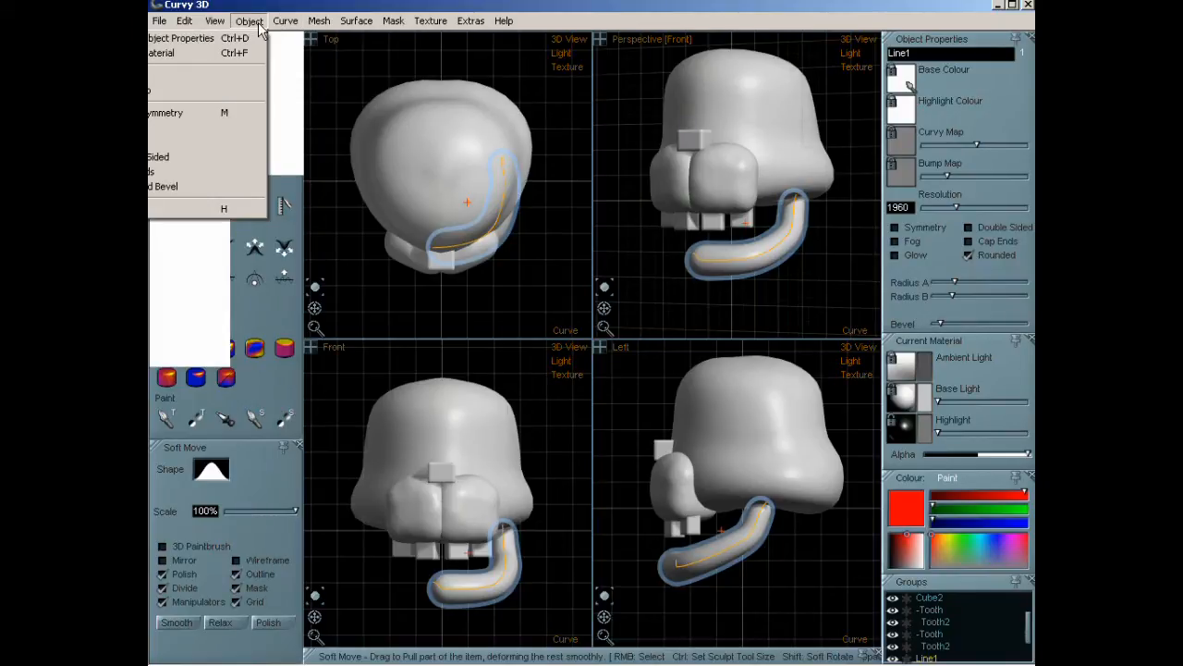
mouse_move(188, 22)
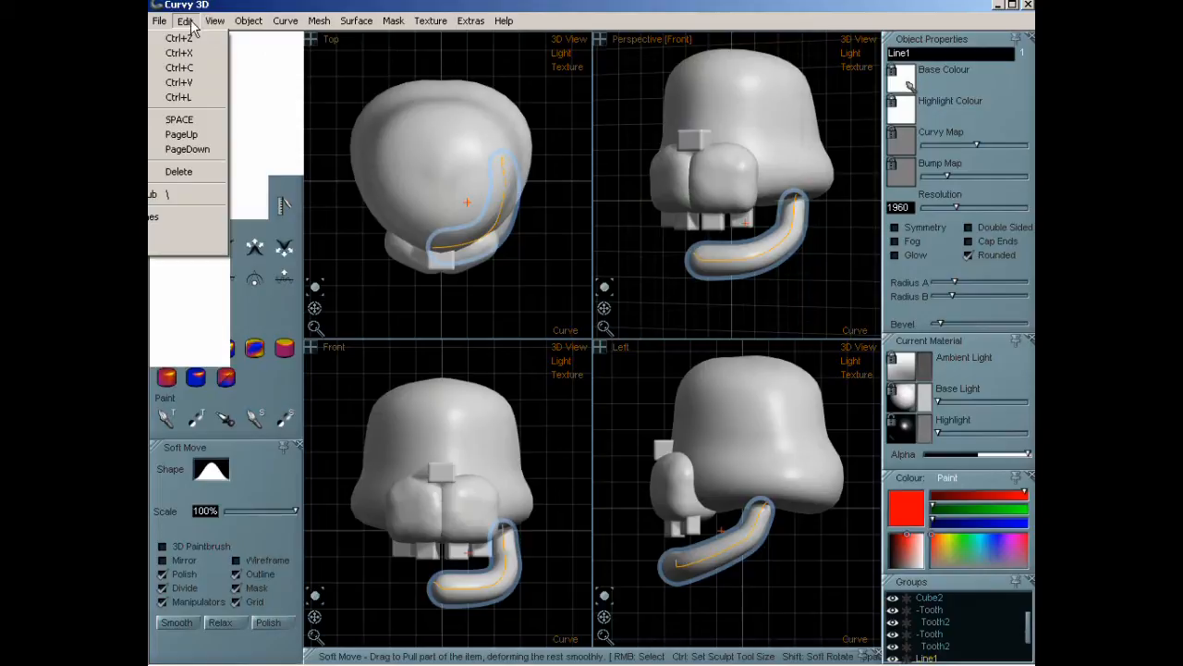
click(181, 97)
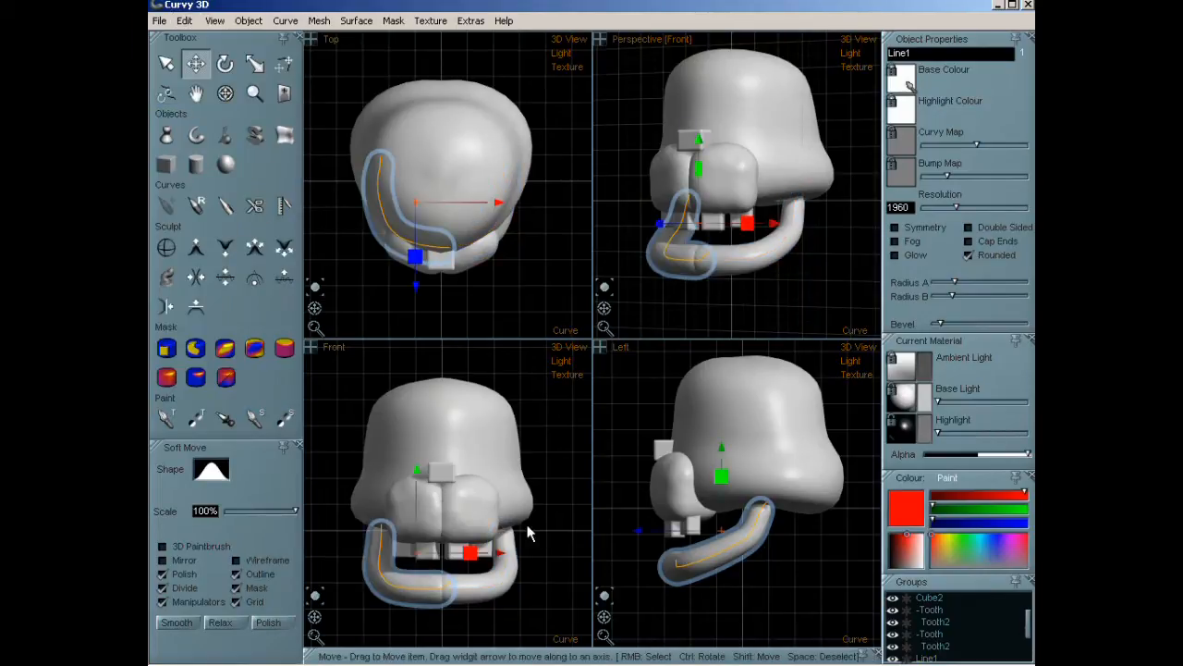
Group the mirrored teeth under the first Tooth and duplicate the whole row of four teeth.
click(934, 623)
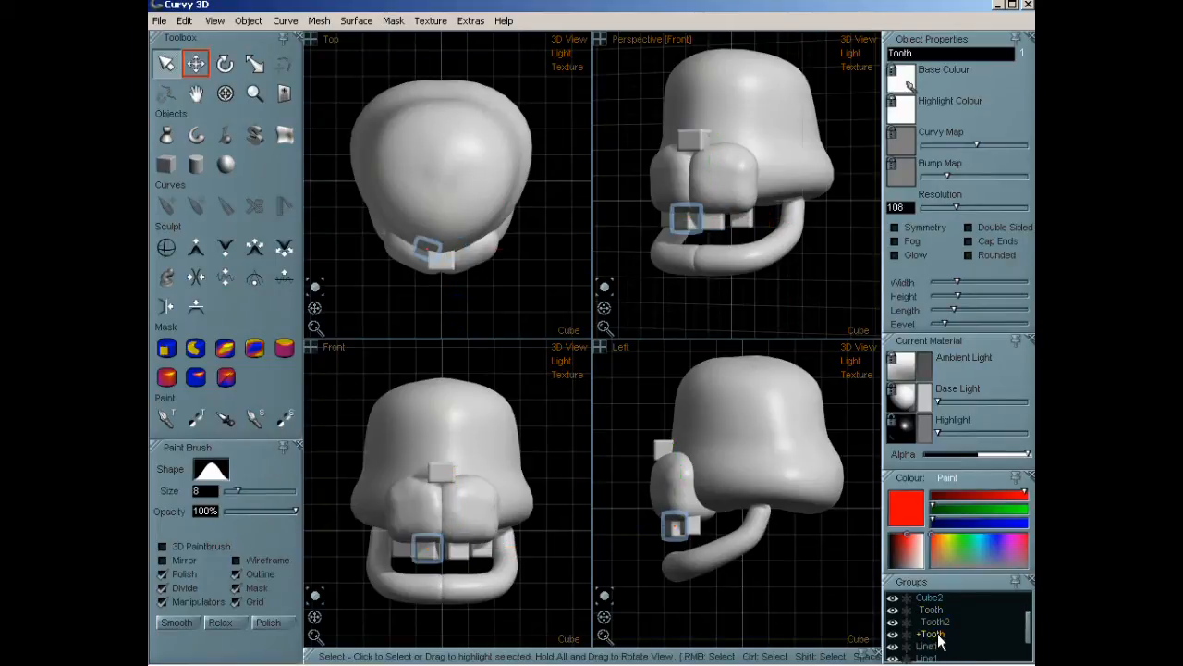
click(935, 634)
click(936, 611)
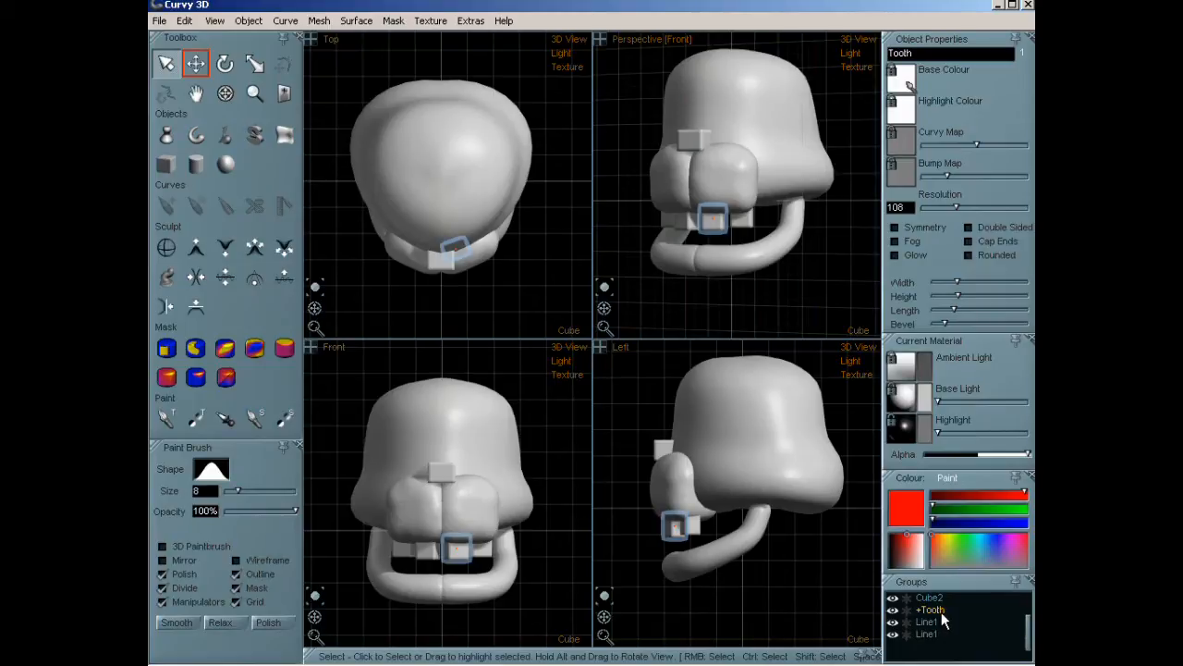
key(ctrl+c)
key(ctrl+v)
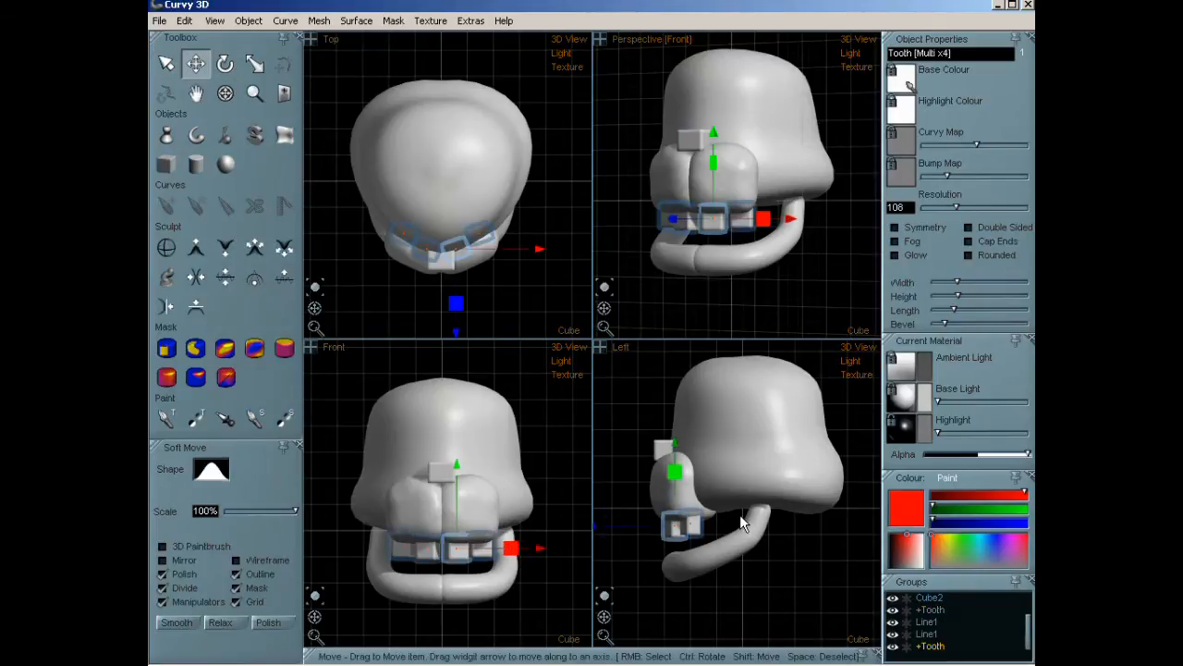
Tilt the duplicated teeth to match the jaw's slope, move them down onto the jaw as a lower row, and deselect everything.
key(r)
key(e)
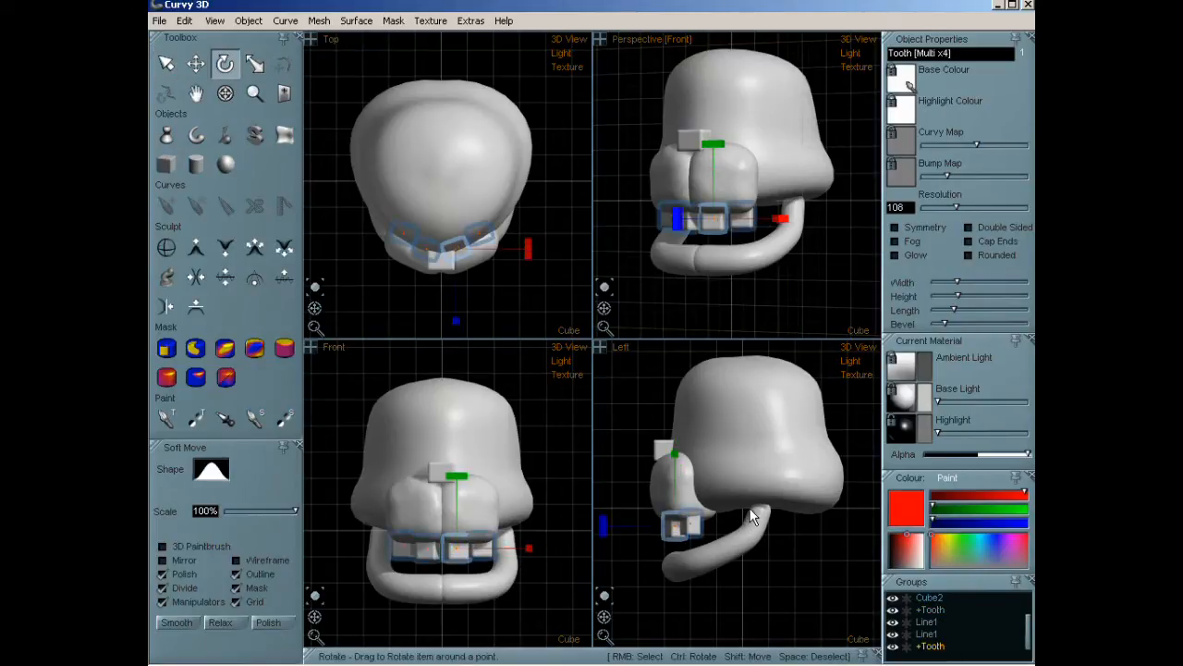
mouse_move(756, 508)
mouse_down()
mouse_move(769, 505)
mouse_move(762, 523)
mouse_up()
key(w)
middle_drag(791, 166, 790, 194)
drag(604, 309, 601, 317)
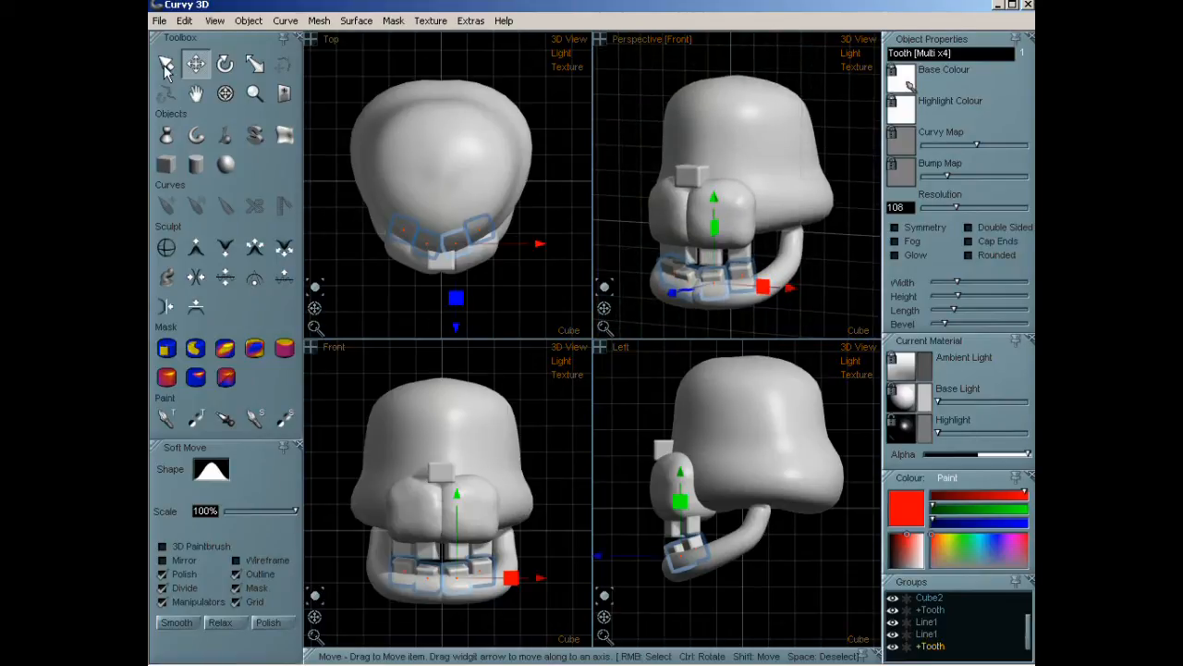
key(q)
click(506, 287)
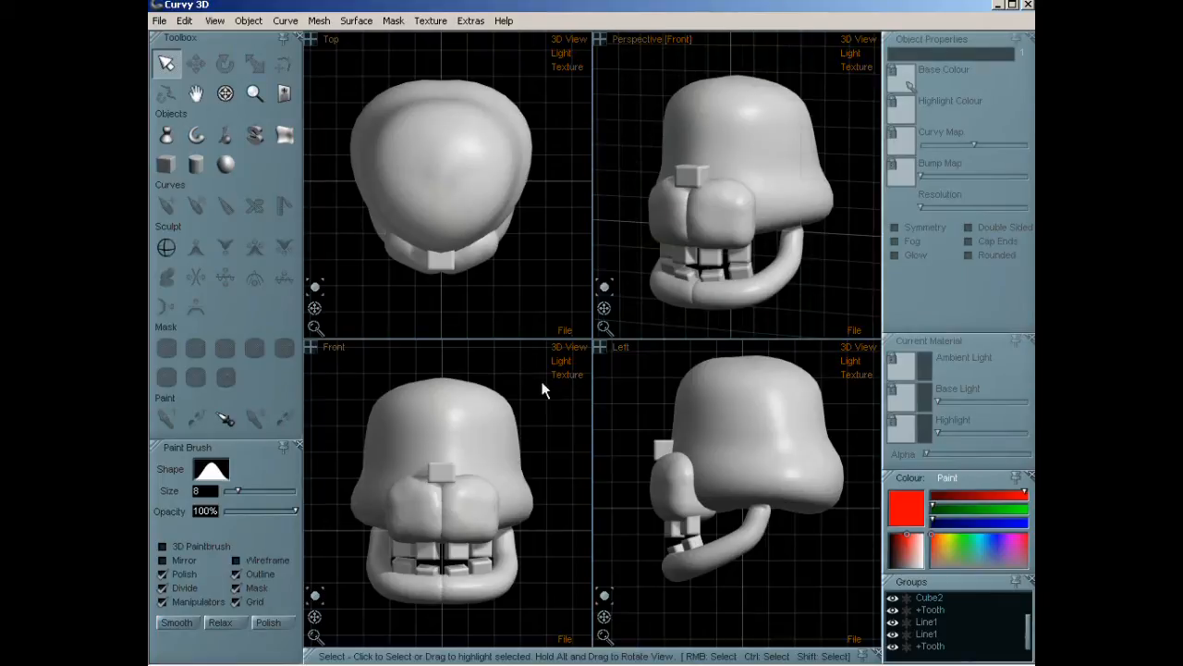
Save the model under a new numbered .cvy file name in the Freddy folder.
click(161, 22)
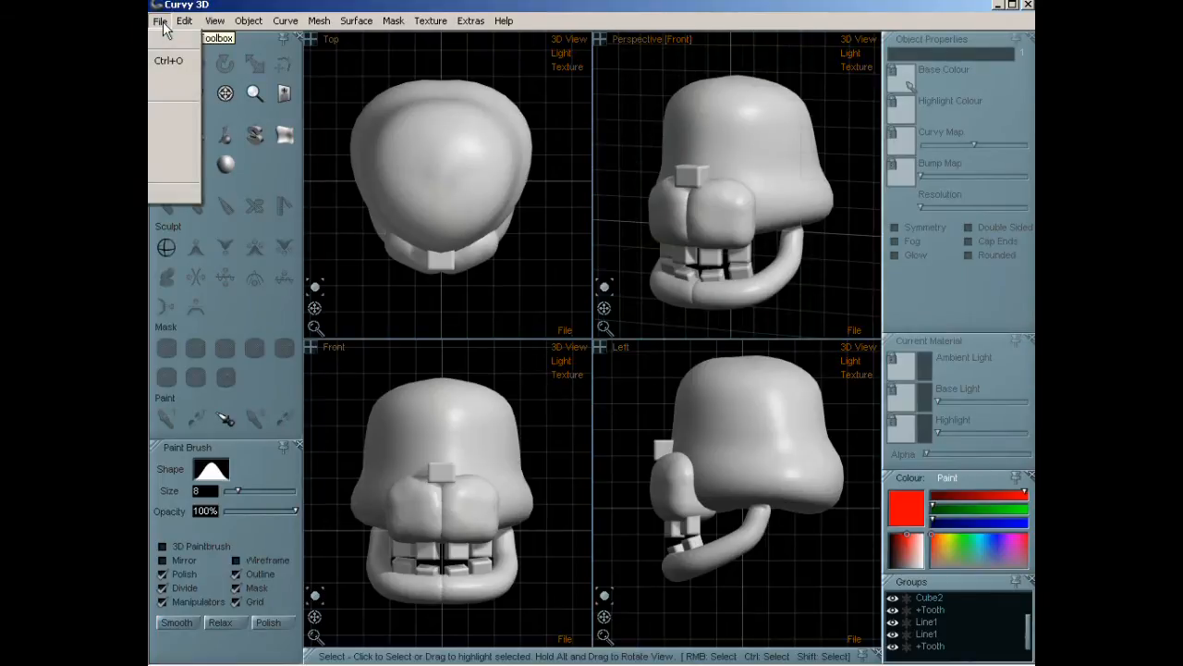
click(162, 83)
click(532, 470)
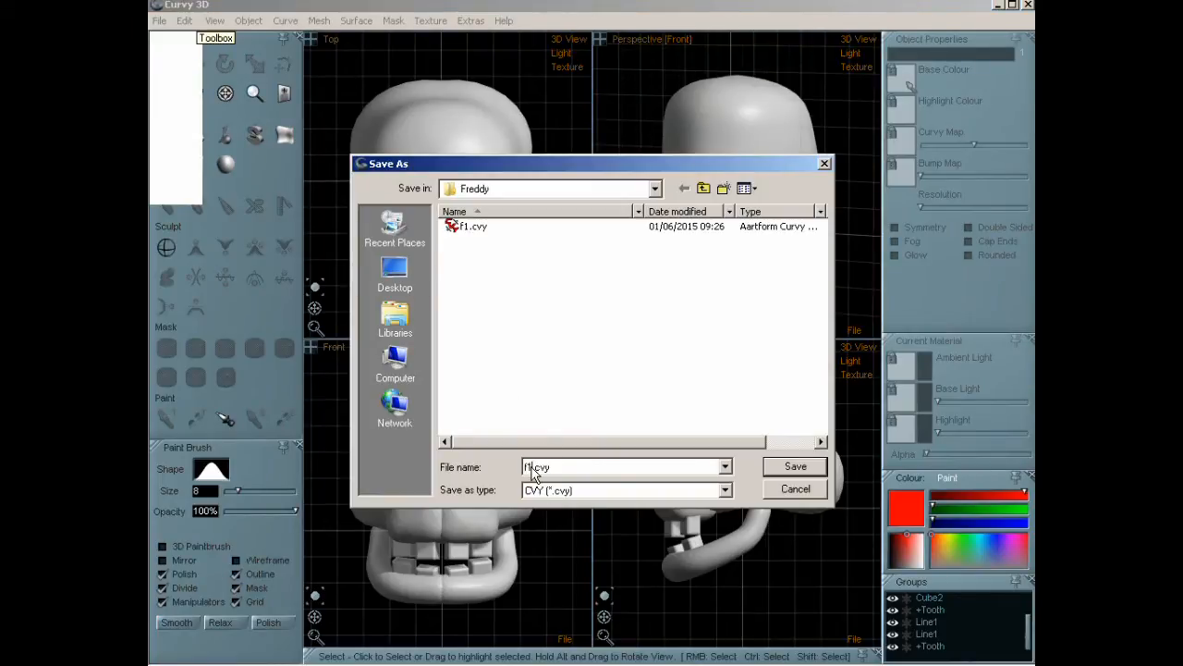
key(BackSpace)
key(Return)
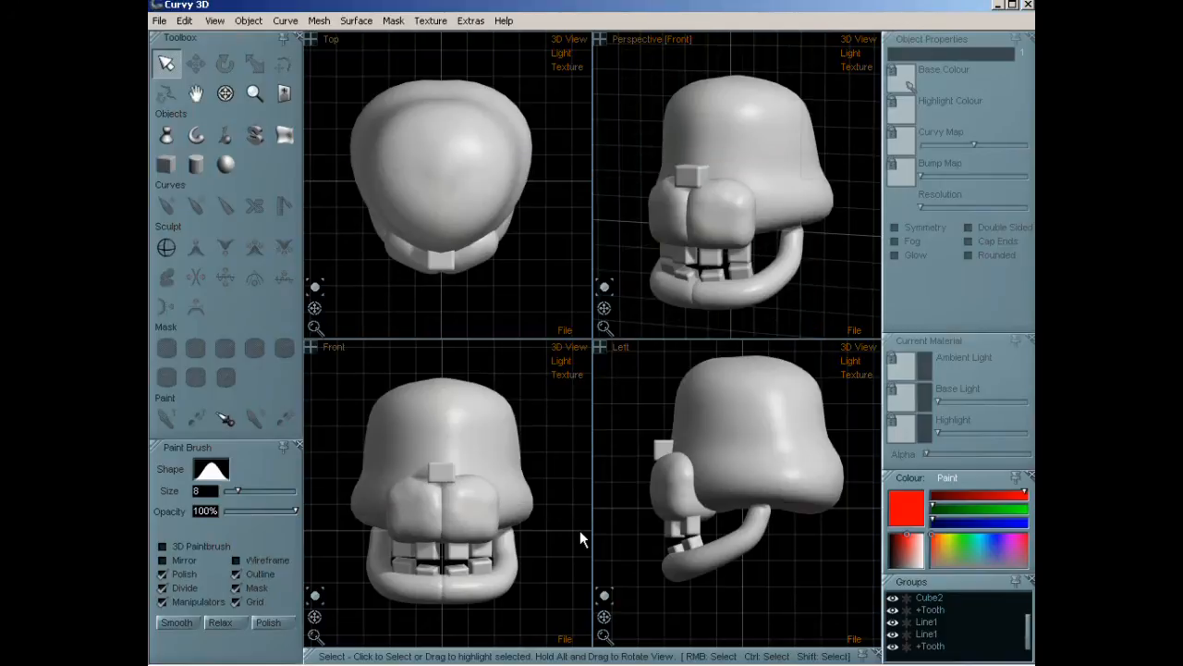
Create a cylinder above the head, reduce its radius and height, increase its bevel, and seat it on the head as the hat's crown.
drag(753, 419, 740, 455)
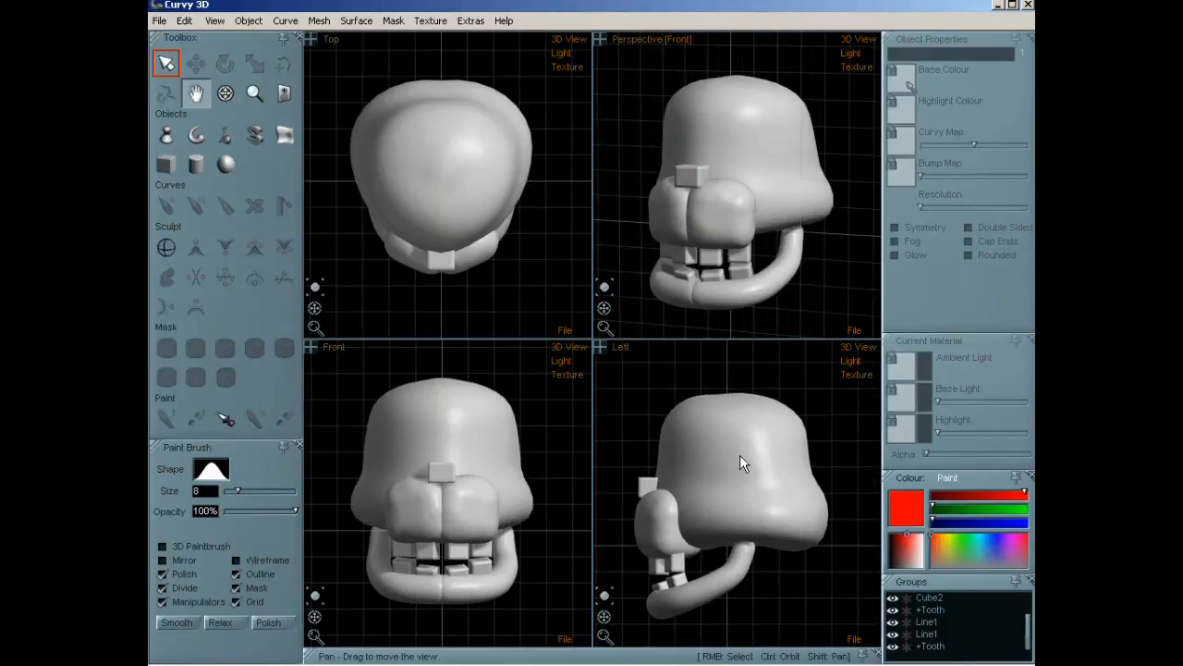
click(196, 167)
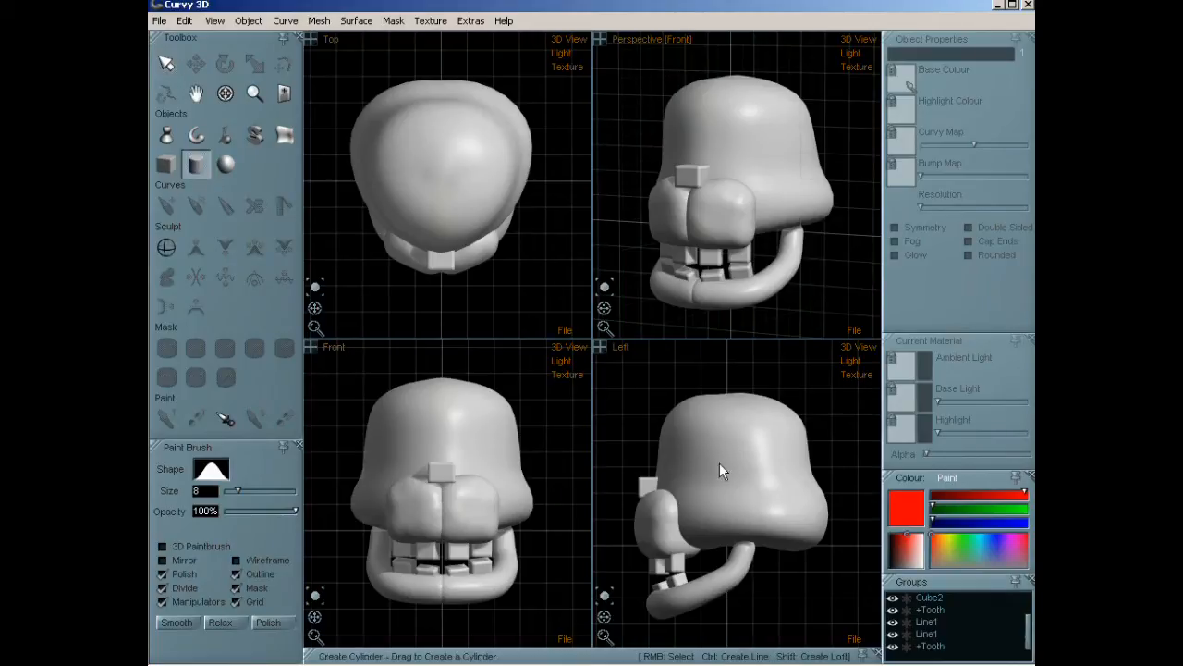
middle_drag(731, 456, 717, 541)
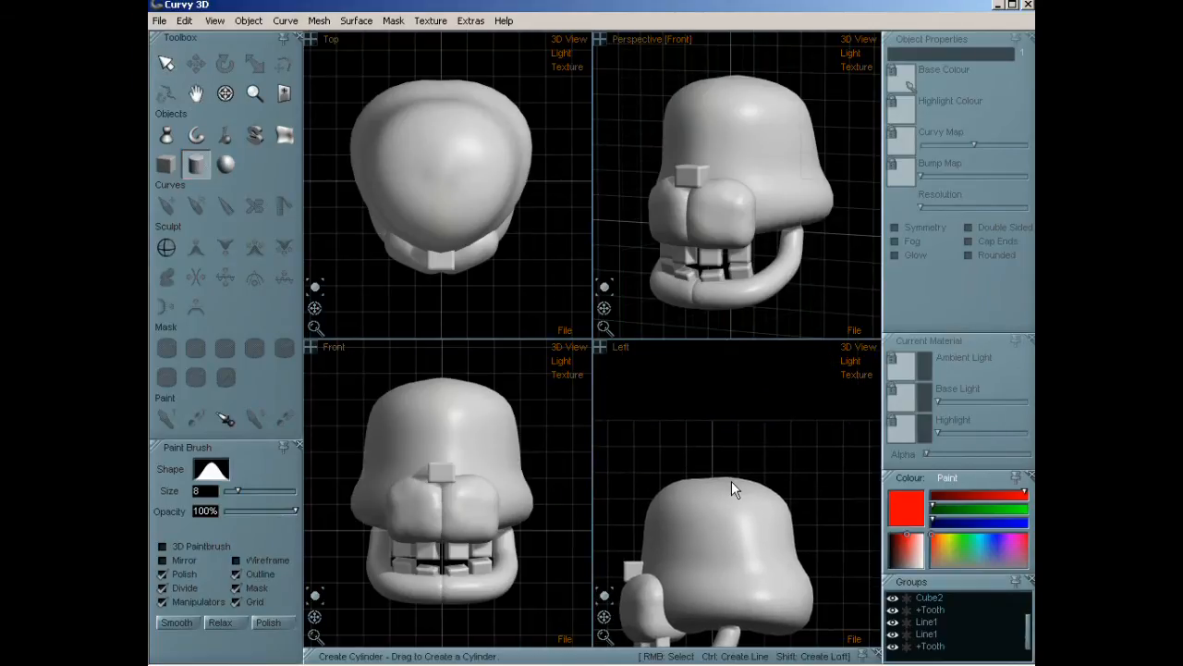
scroll(731, 489, down, 2)
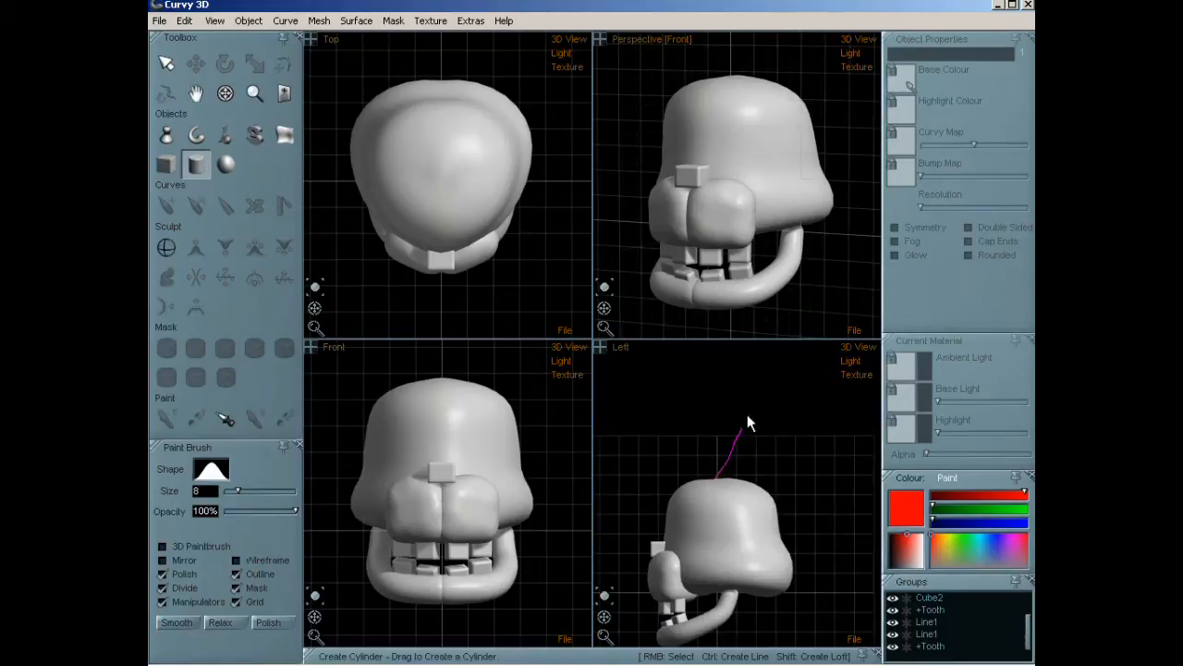
drag(747, 424, 753, 403)
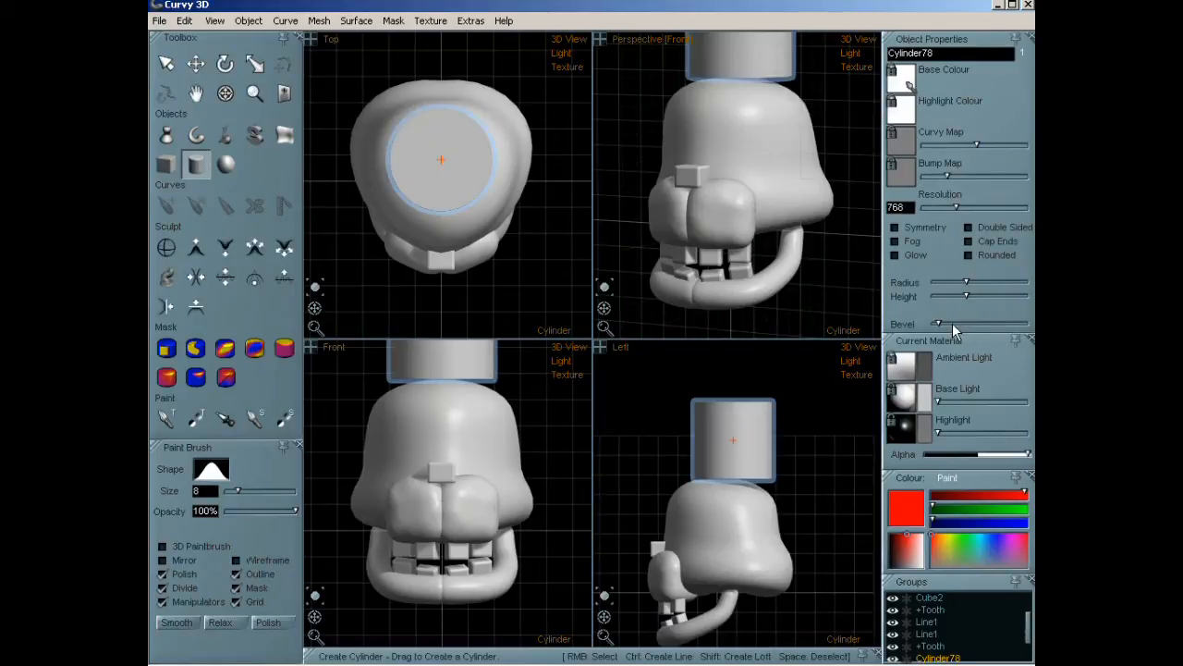
drag(964, 282, 944, 322)
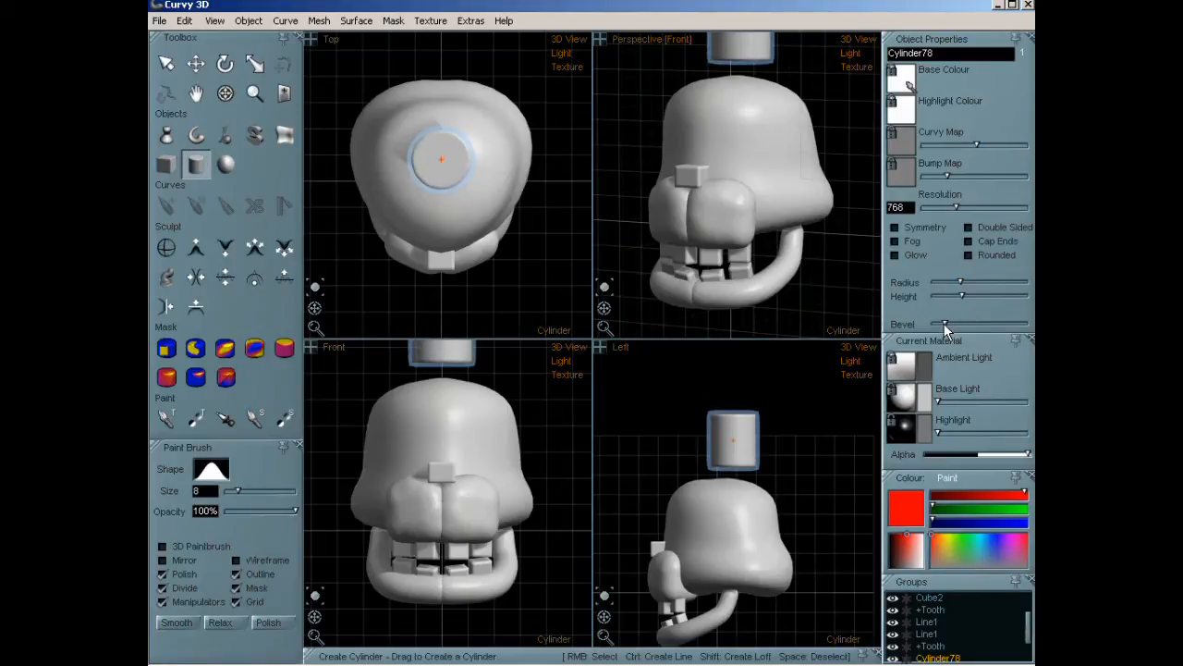
click(196, 63)
drag(646, 474, 677, 469)
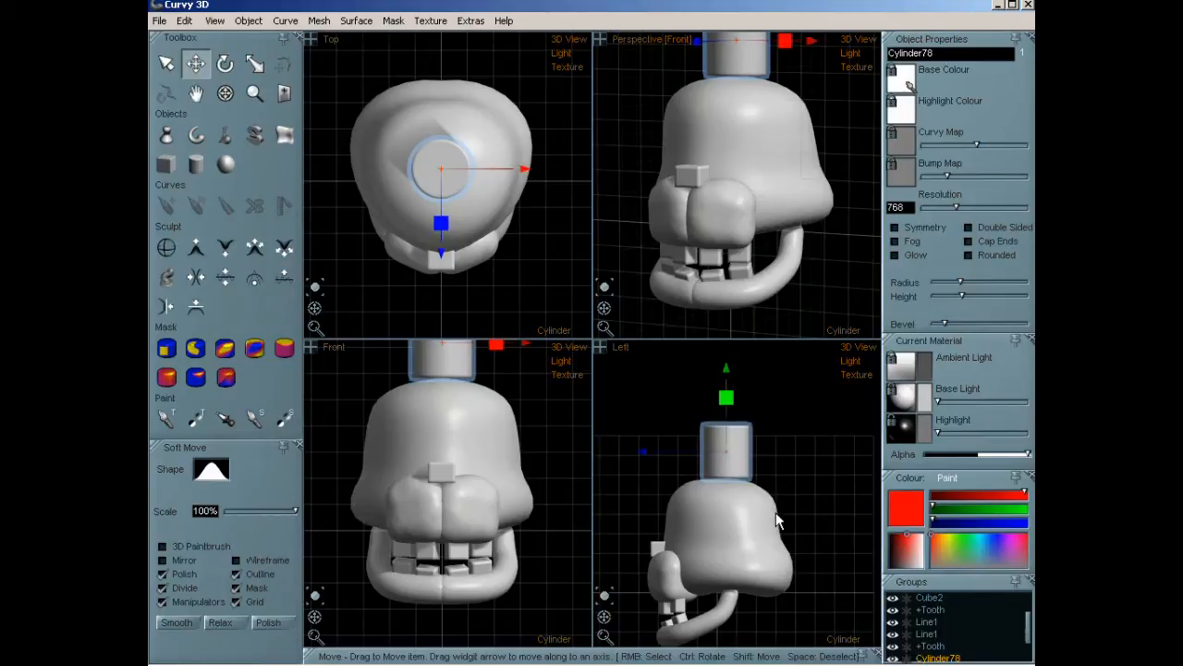
Duplicate the hat cylinder, lower the copy onto the head, and make it wider and much flatter as the hat's brim.
key(r)
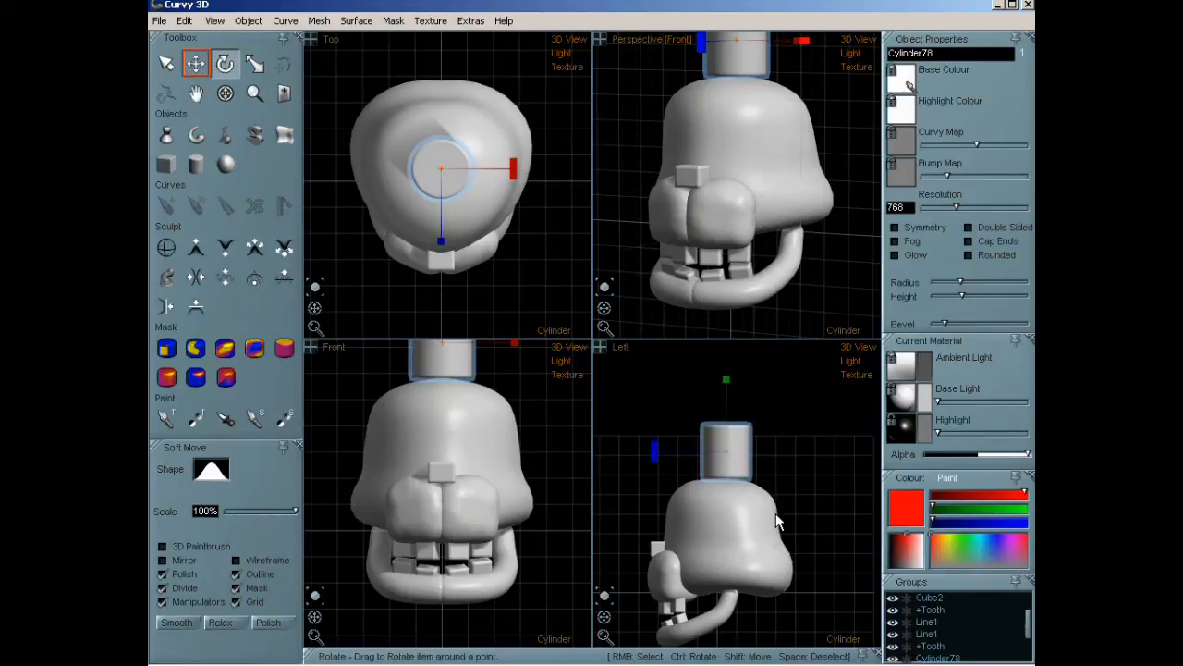
key(m)
drag(729, 368, 724, 394)
drag(959, 283, 945, 298)
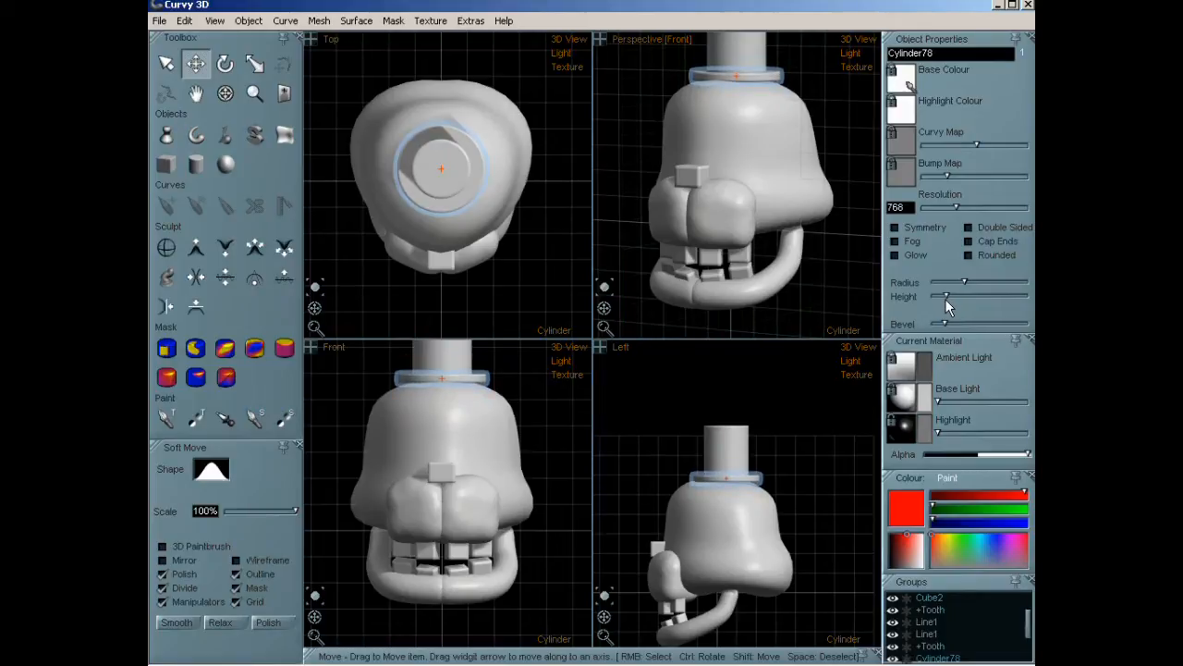
scroll(736, 165, down, 2)
middle_drag(741, 196, 740, 237)
scroll(747, 183, up, 2)
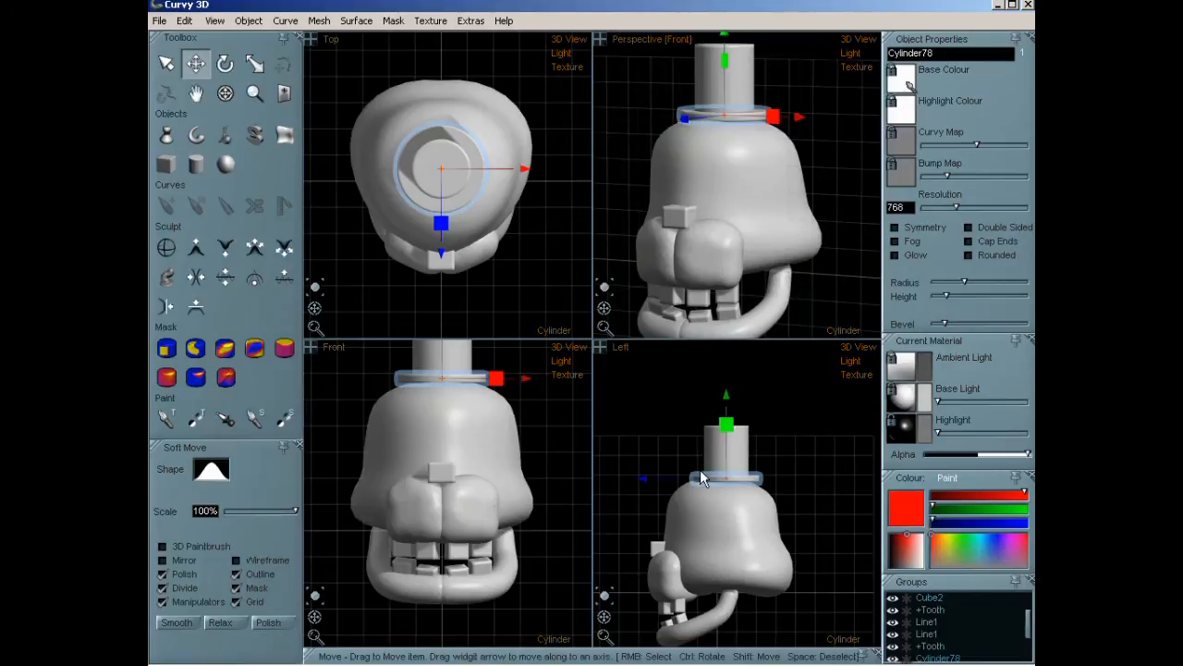
Draw a C-shaped Lathe profile beside the head in the top view to create a round, dished ear.
right_click(733, 530)
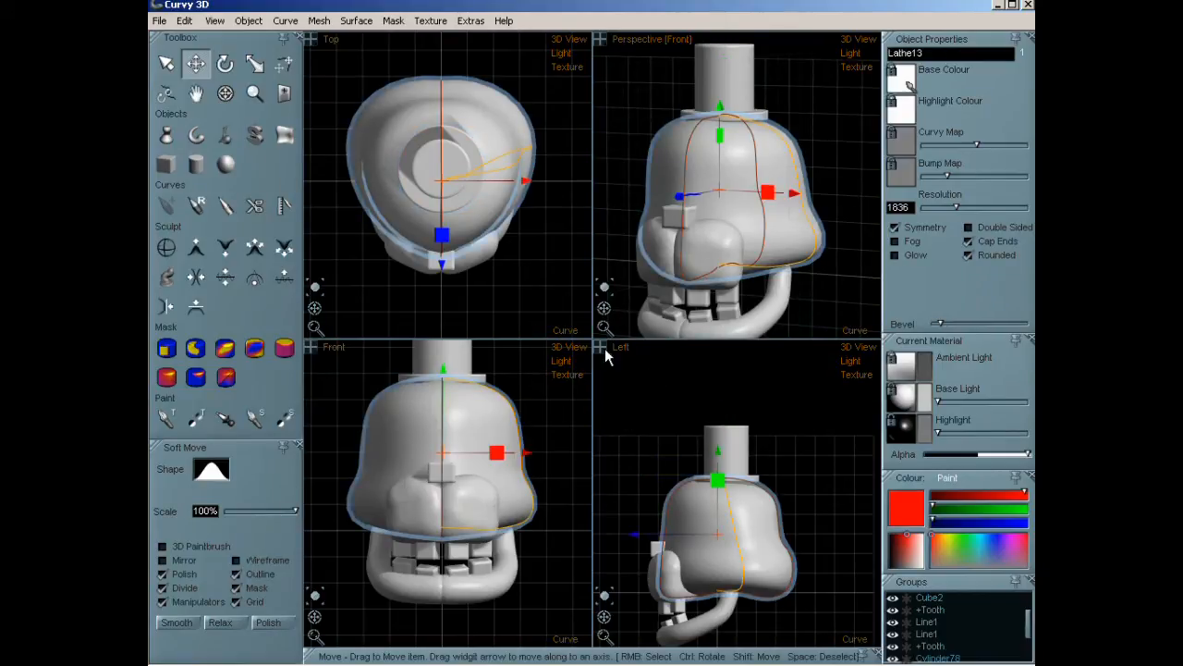
drag(605, 307, 641, 302)
mouse_move(646, 300)
middle_down()
mouse_move(625, 302)
mouse_move(645, 302)
middle_up()
shift+drag(519, 211, 454, 218)
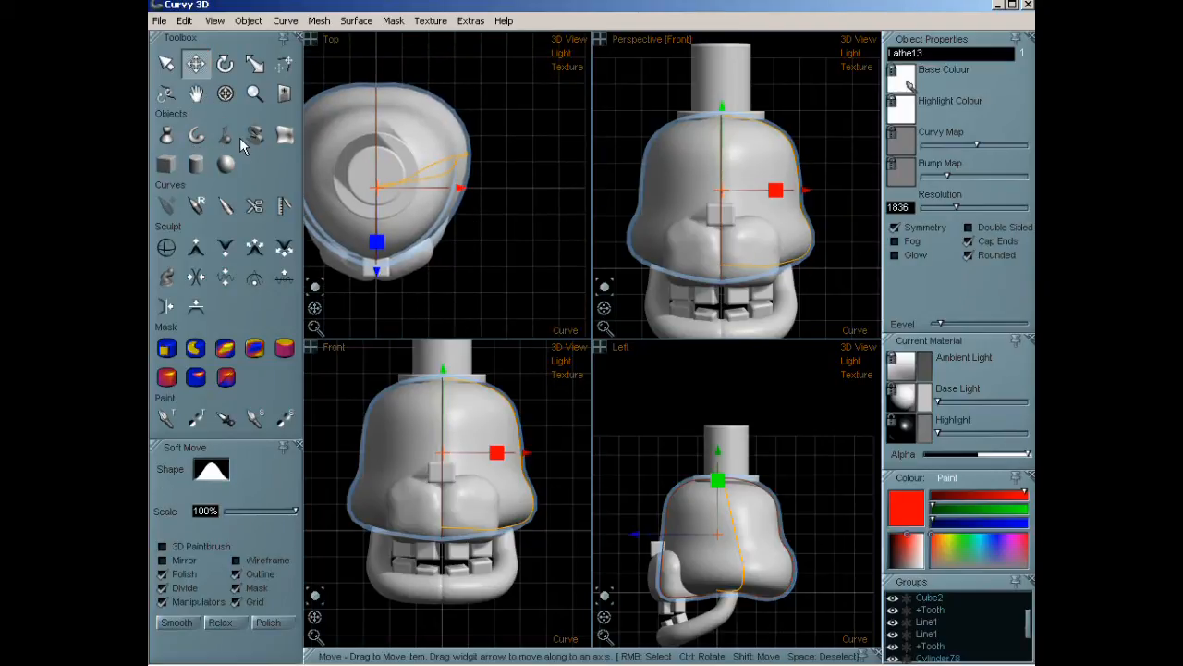
click(166, 135)
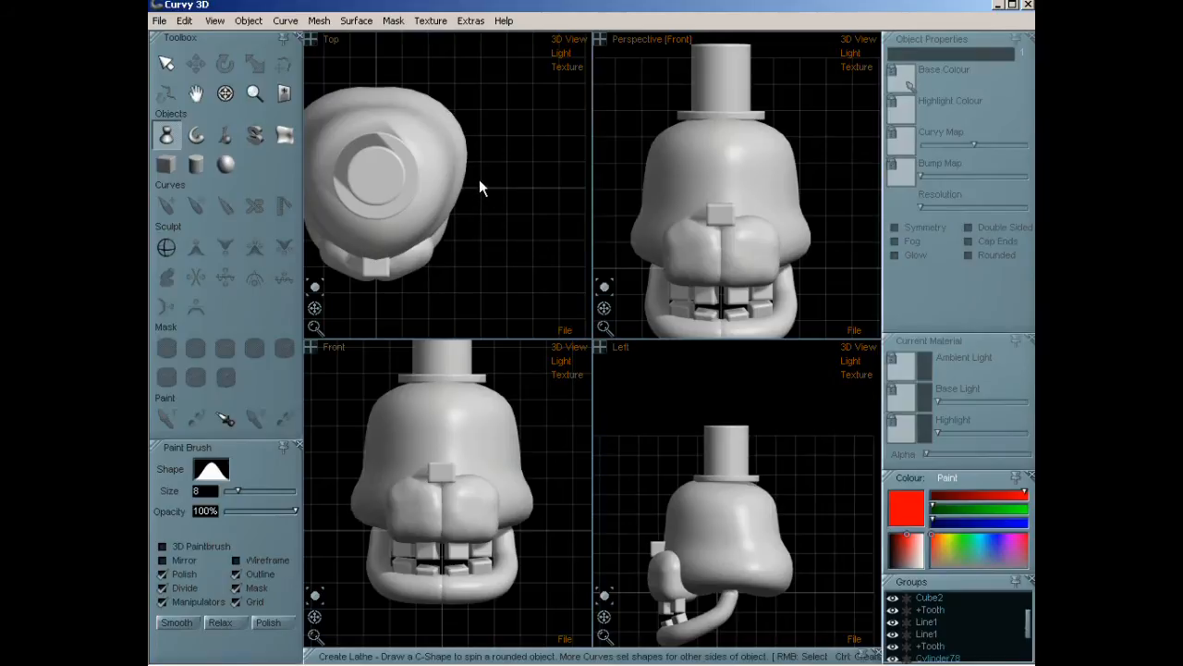
mouse_move(483, 181)
mouse_down()
mouse_move(459, 184)
mouse_move(483, 168)
mouse_up()
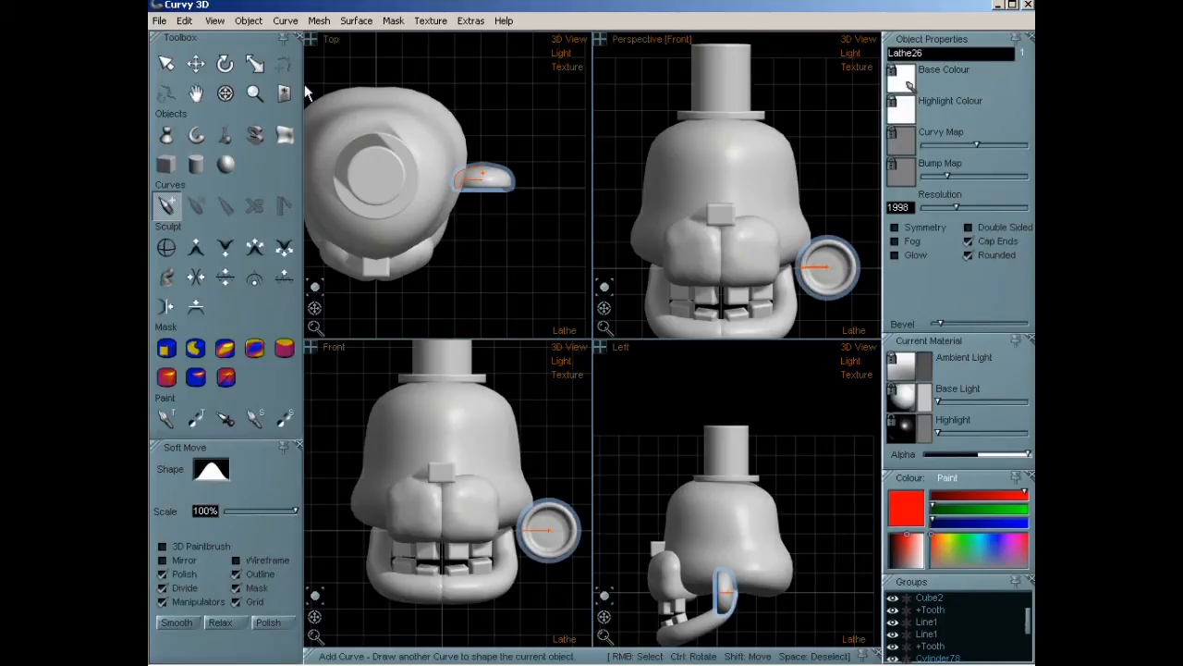
Reshape the ear's profile curve with Soft Move in the top view to give it a thicker, rounder rim.
right_click(460, 185)
click(285, 65)
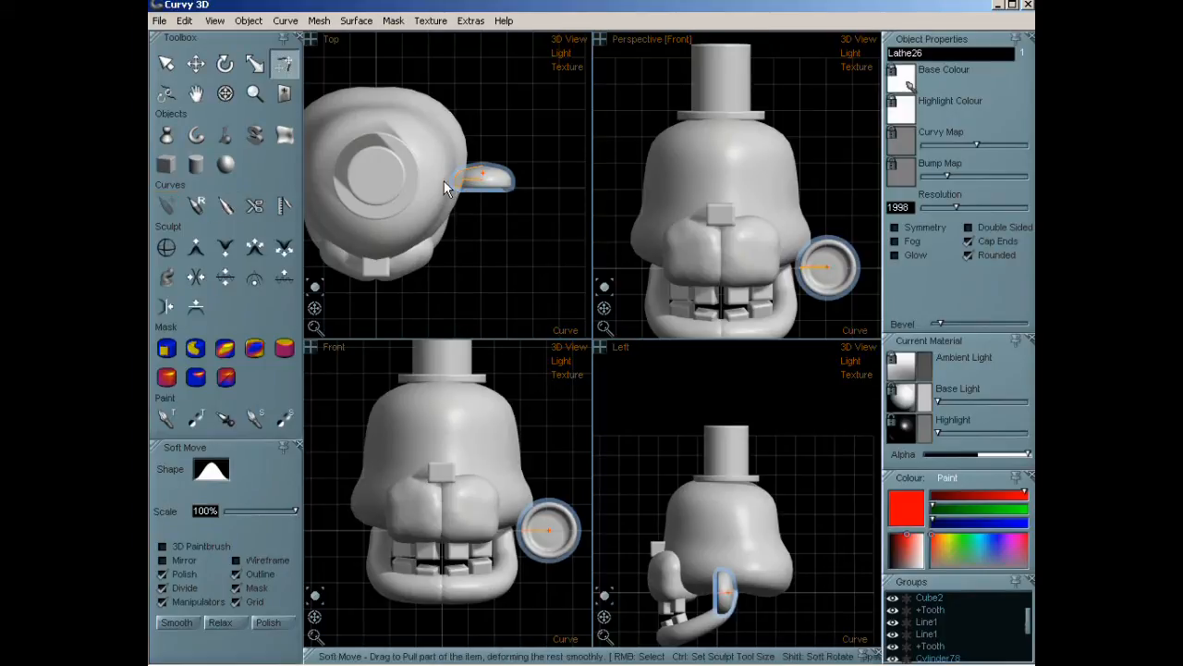
drag(455, 189, 463, 198)
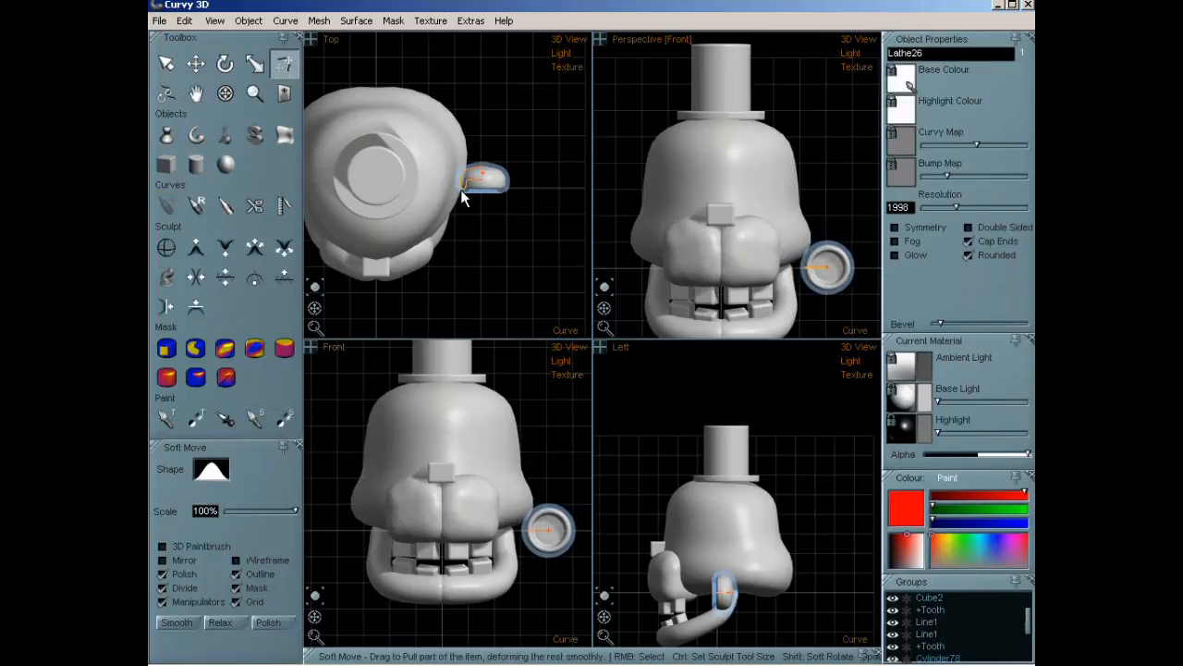
mouse_move(456, 183)
mouse_down()
mouse_move(474, 178)
mouse_move(468, 171)
mouse_up()
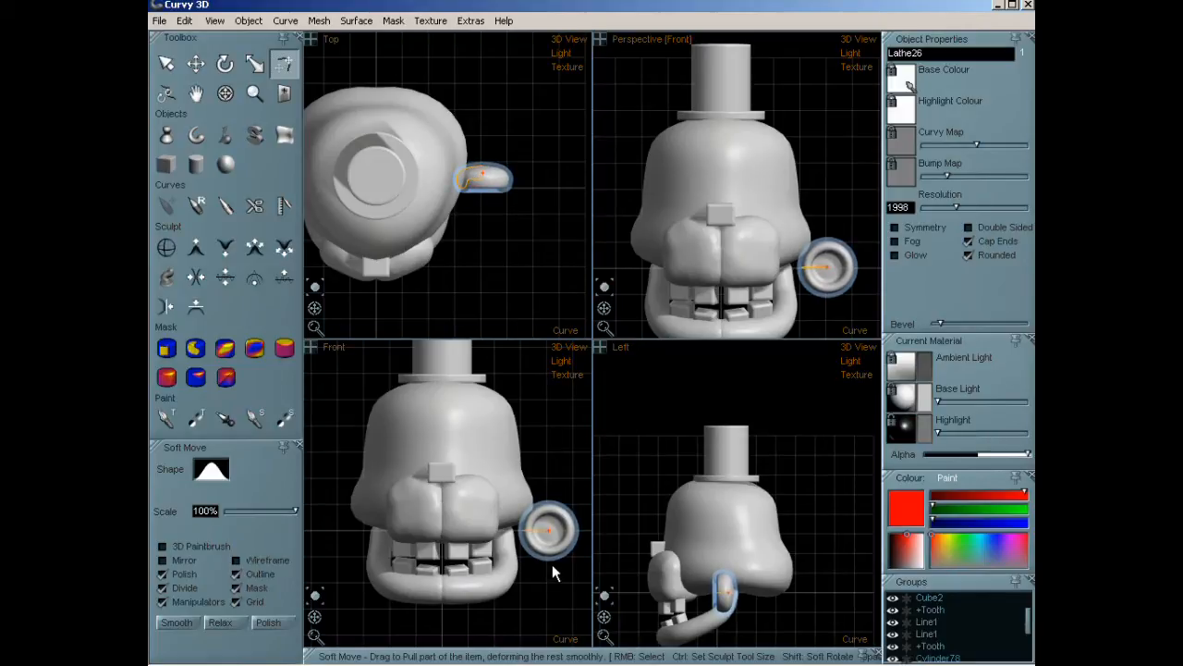
key(shift)
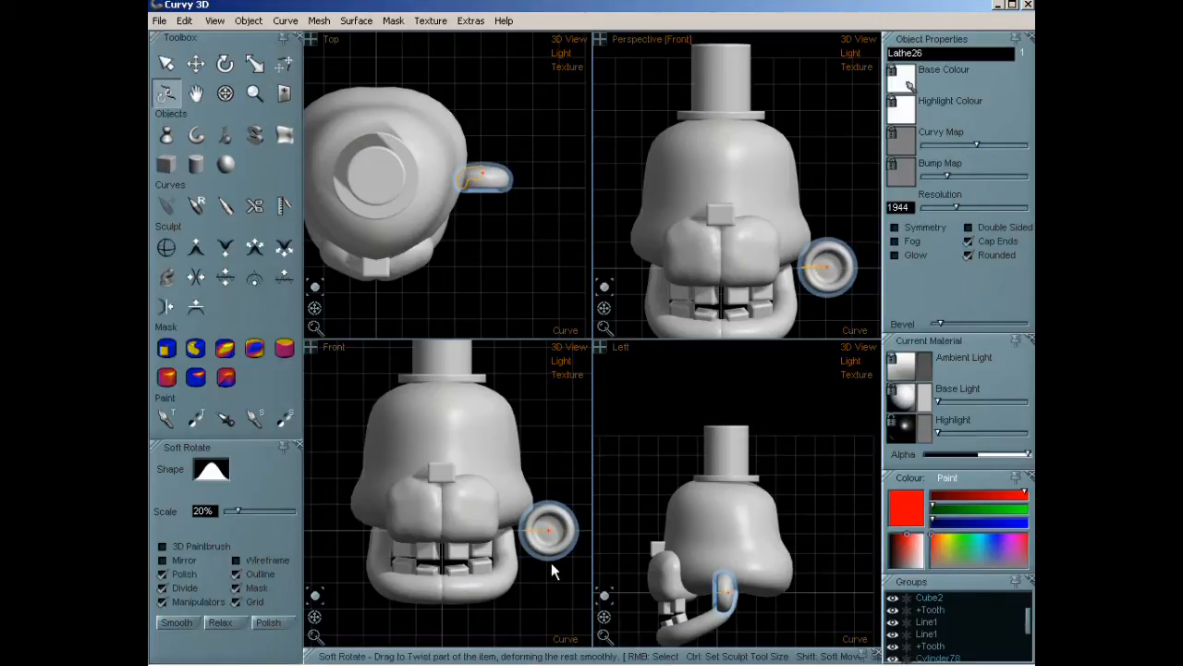
Move the ear up against the upper side of the head and scale it up slightly.
click(195, 63)
drag(567, 492, 552, 404)
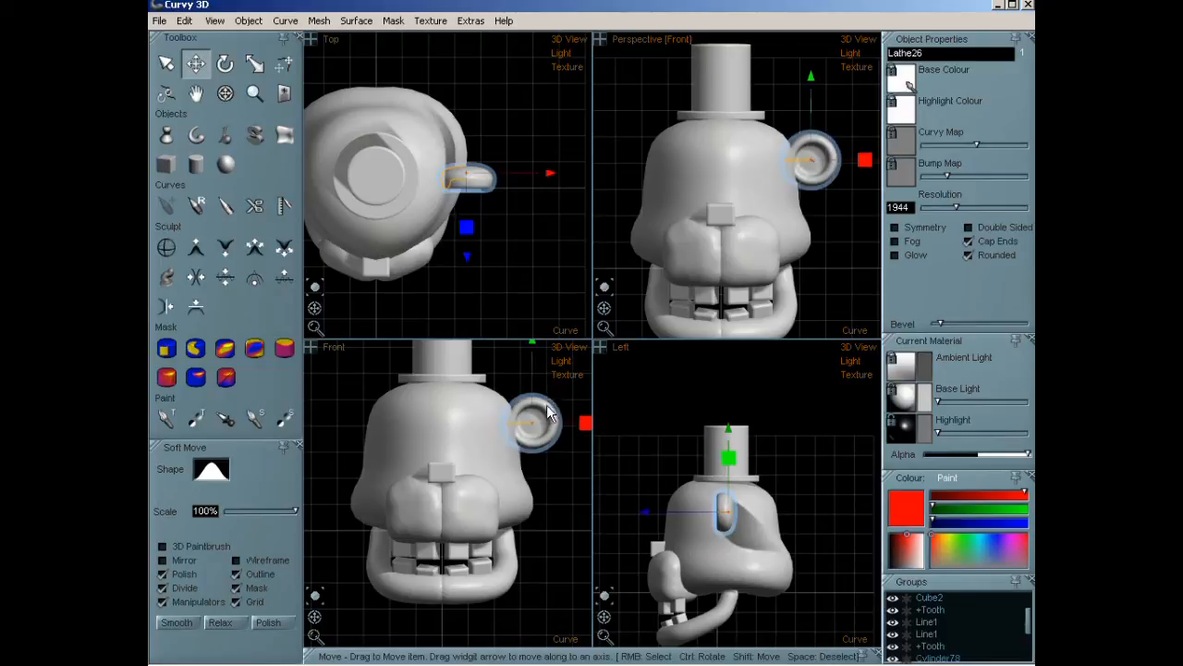
right_click(539, 430)
right_click(539, 430)
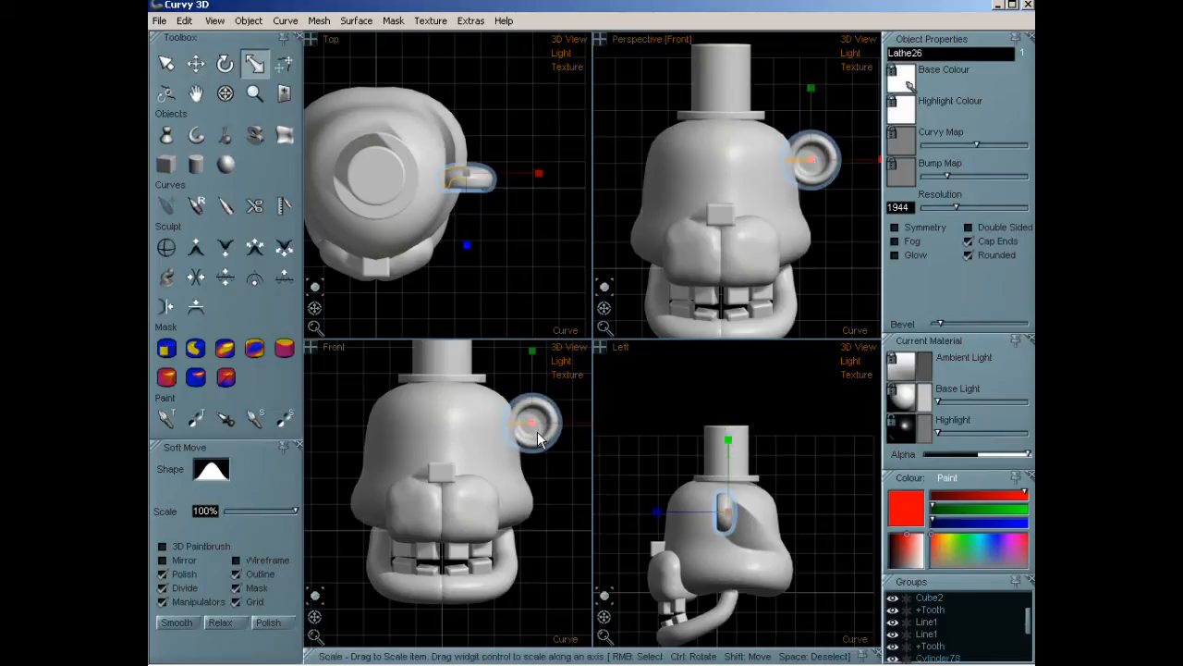
drag(540, 429, 575, 386)
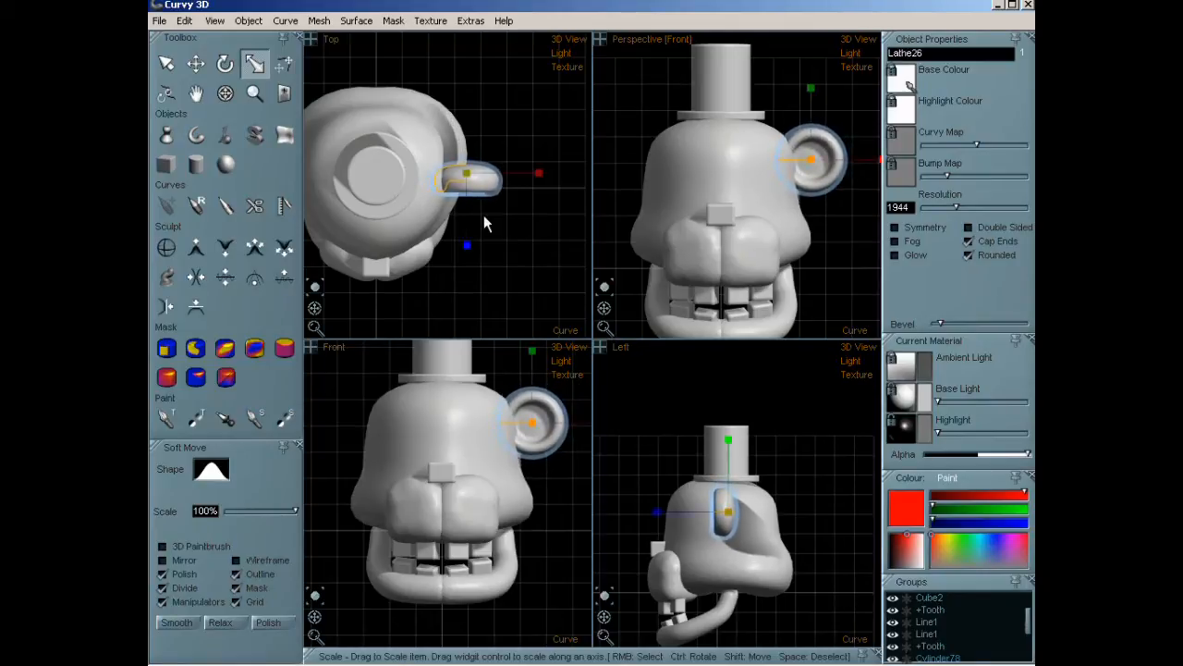
Rotate the ear in the top view so its outer edge angles backwards, and adjust its tilt in the left view.
key(ctrl)
mouse_move(493, 207)
ctrl+mouse_down()
mouse_move(520, 187)
mouse_move(485, 202)
ctrl+mouse_up()
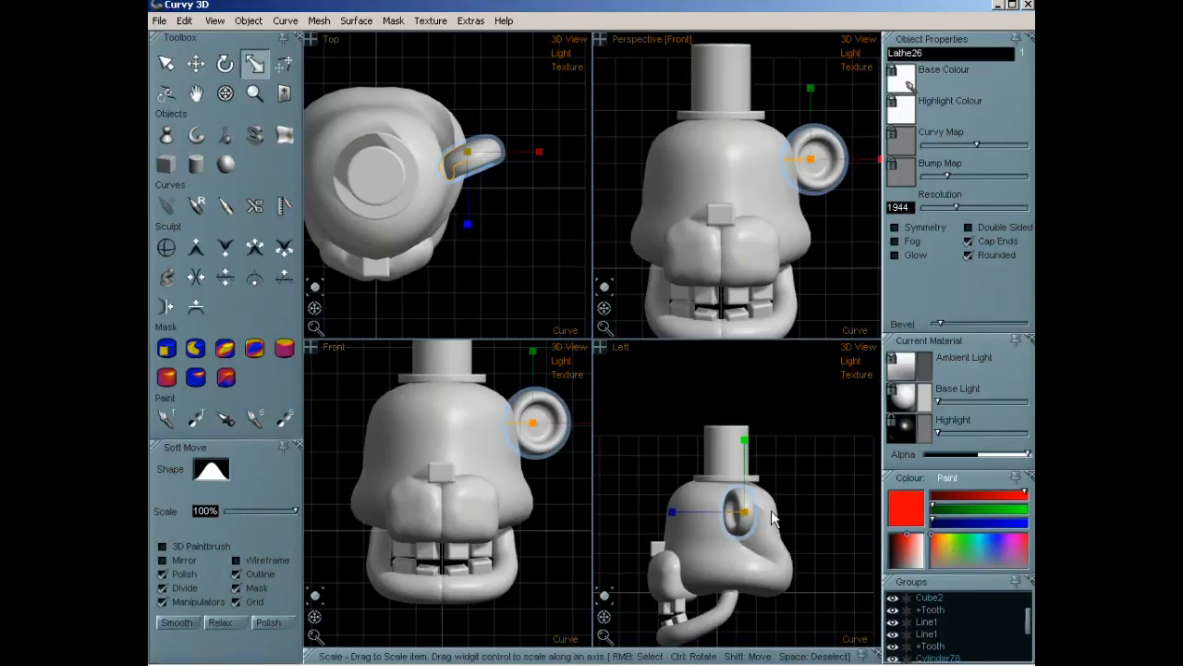
mouse_move(786, 490)
ctrl+mouse_down()
mouse_move(767, 541)
mouse_move(786, 481)
mouse_move(786, 495)
ctrl+mouse_up()
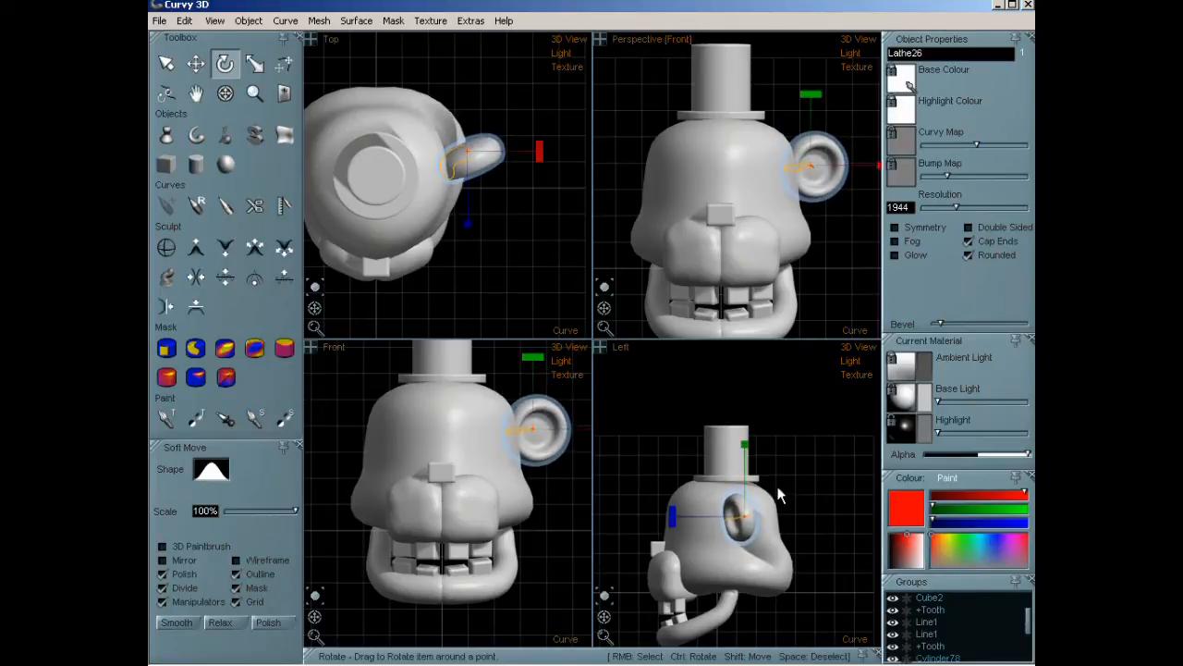
Create a mirrored copy of the ear on the opposite side of the head.
click(185, 20)
mouse_move(221, 26)
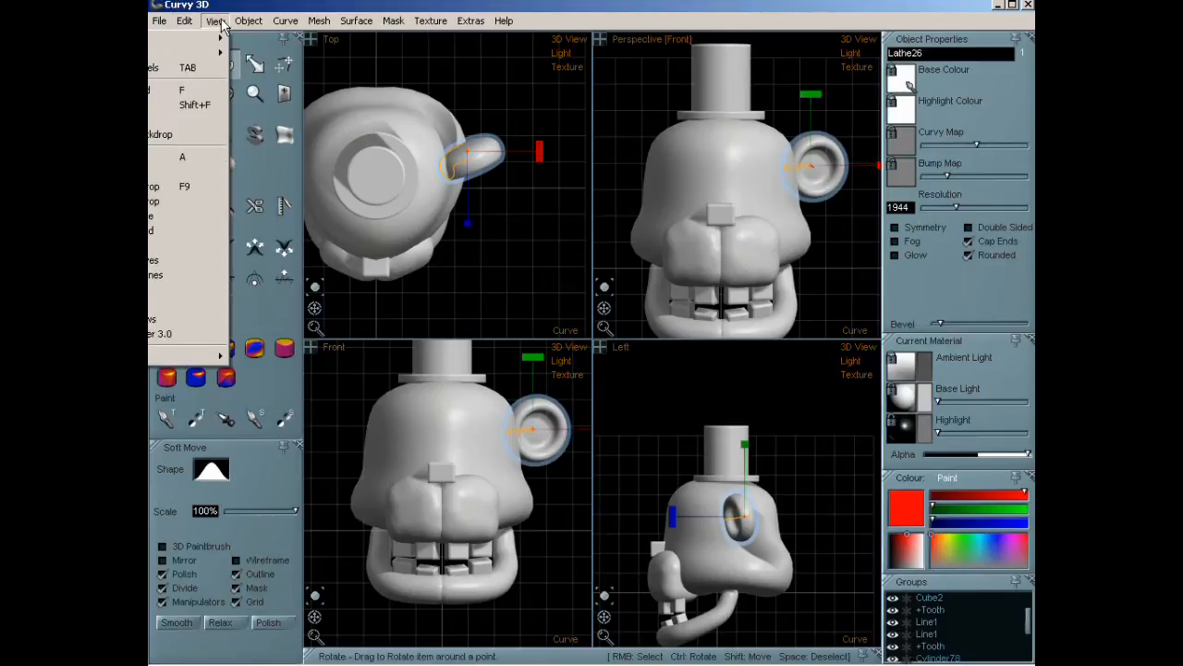
click(188, 24)
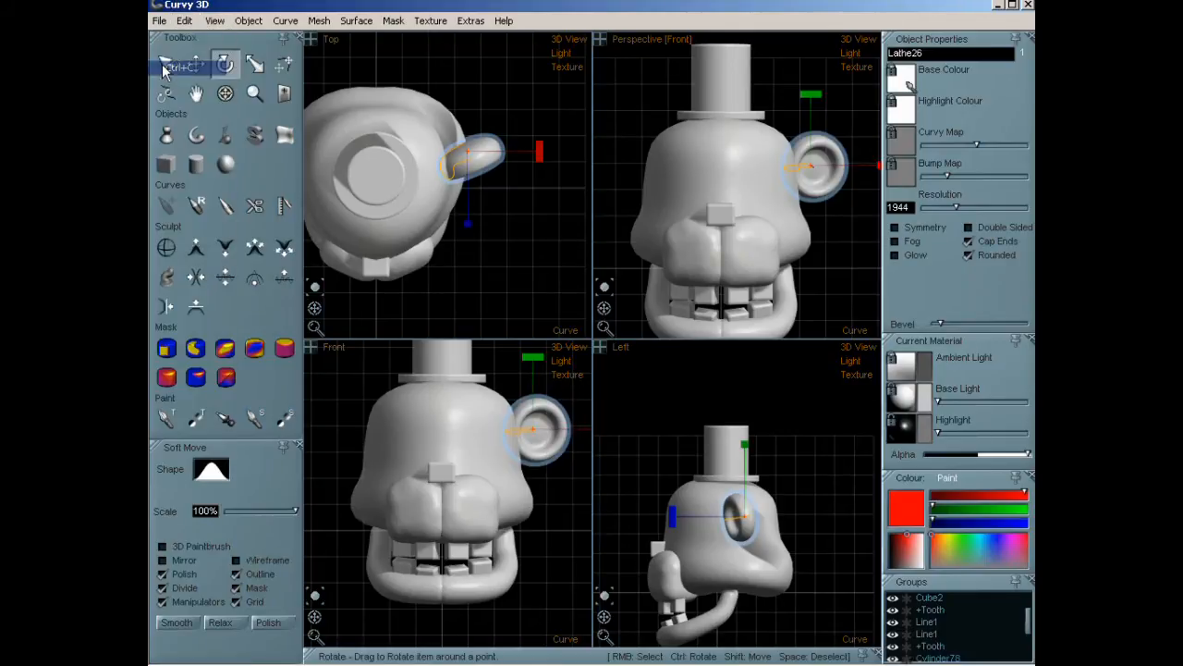
click(187, 21)
click(185, 92)
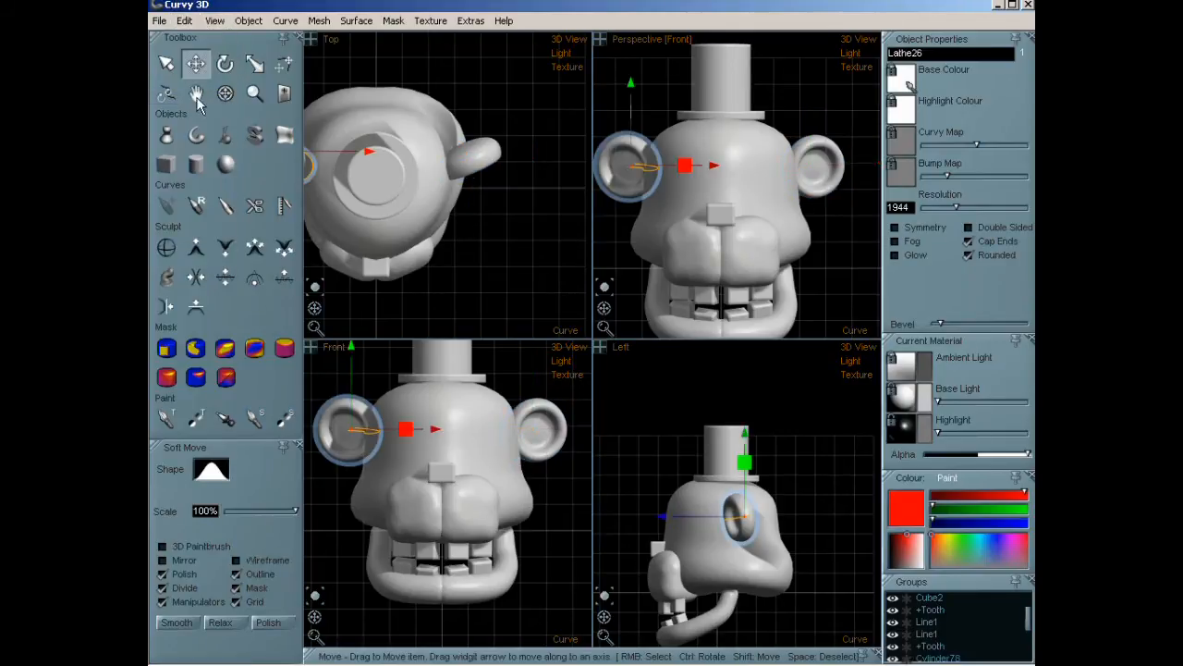
Activate Create Slab, centre the head in the top view, and hide the head lathe and both muzzle blobs.
middle_drag(737, 262, 735, 236)
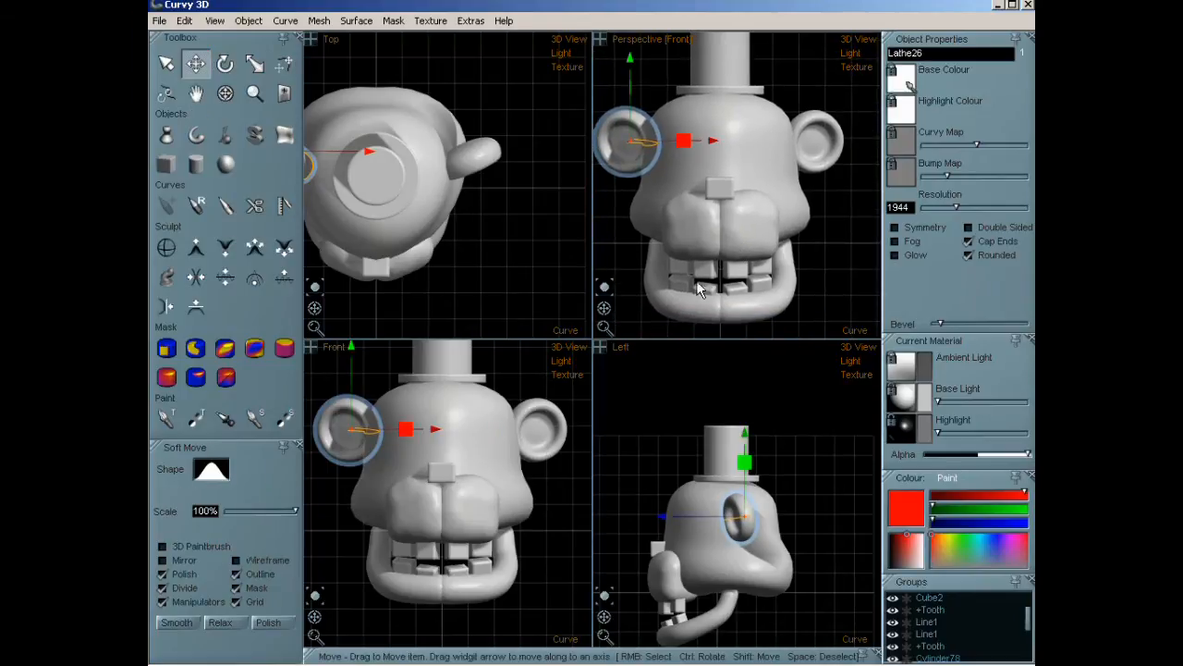
mouse_move(608, 310)
mouse_down()
mouse_move(578, 315)
mouse_move(592, 312)
mouse_up()
middle_drag(720, 235, 725, 237)
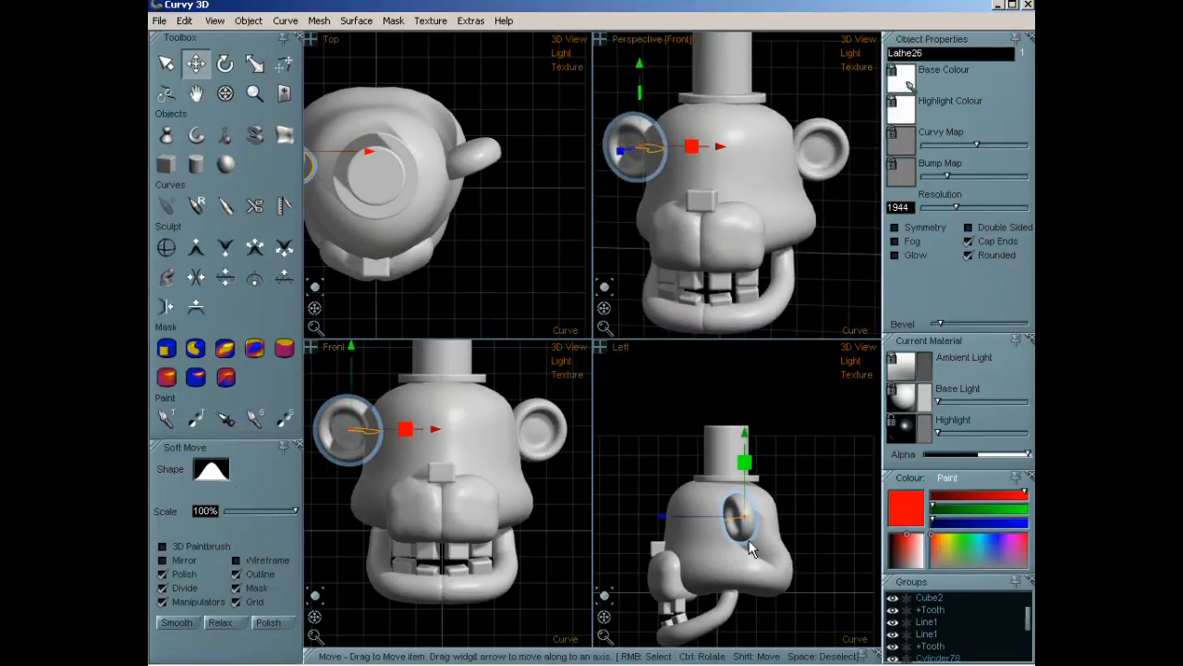
click(255, 137)
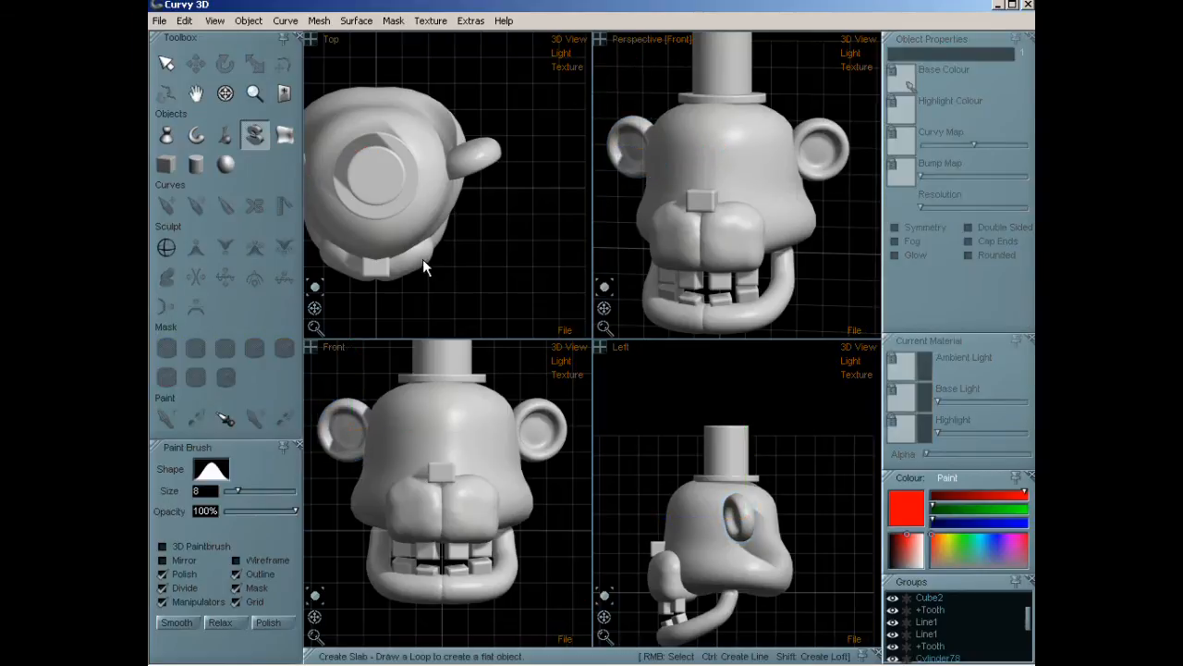
middle_drag(454, 243, 494, 223)
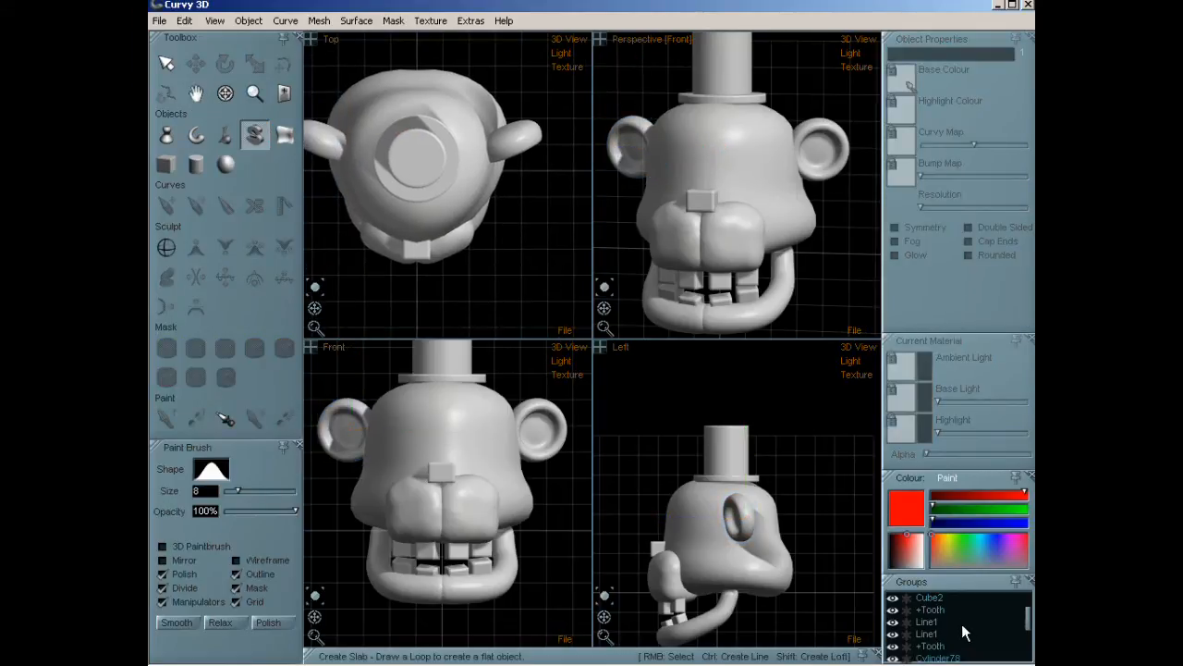
drag(1030, 618, 1029, 597)
click(893, 608)
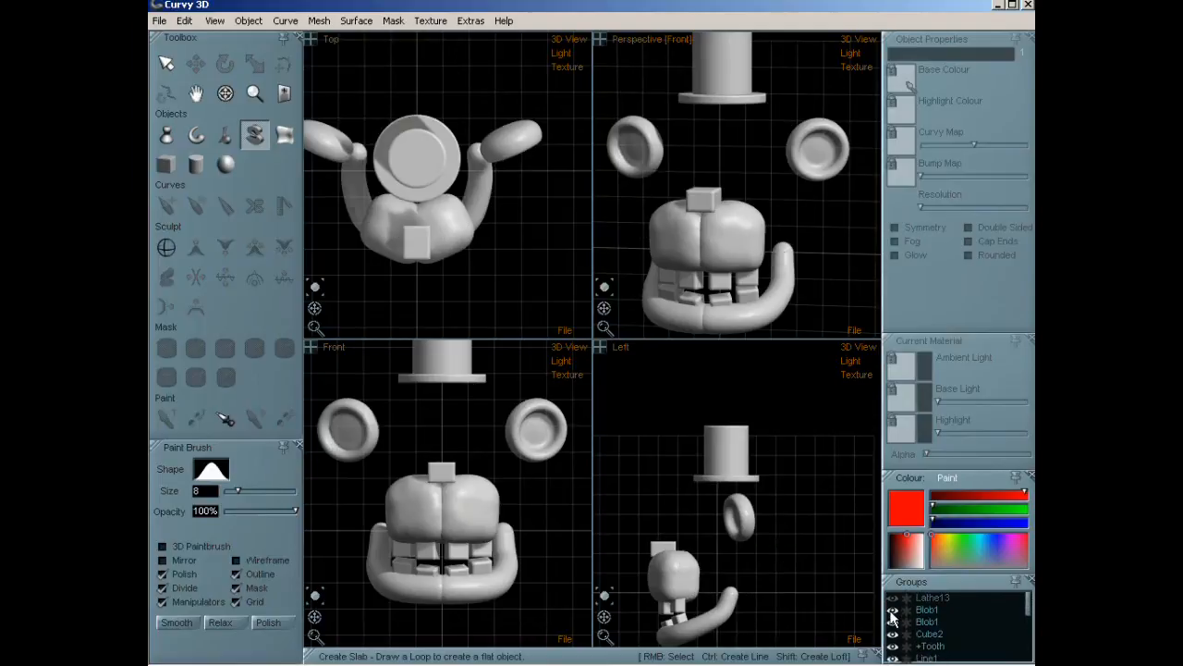
click(893, 622)
click(894, 623)
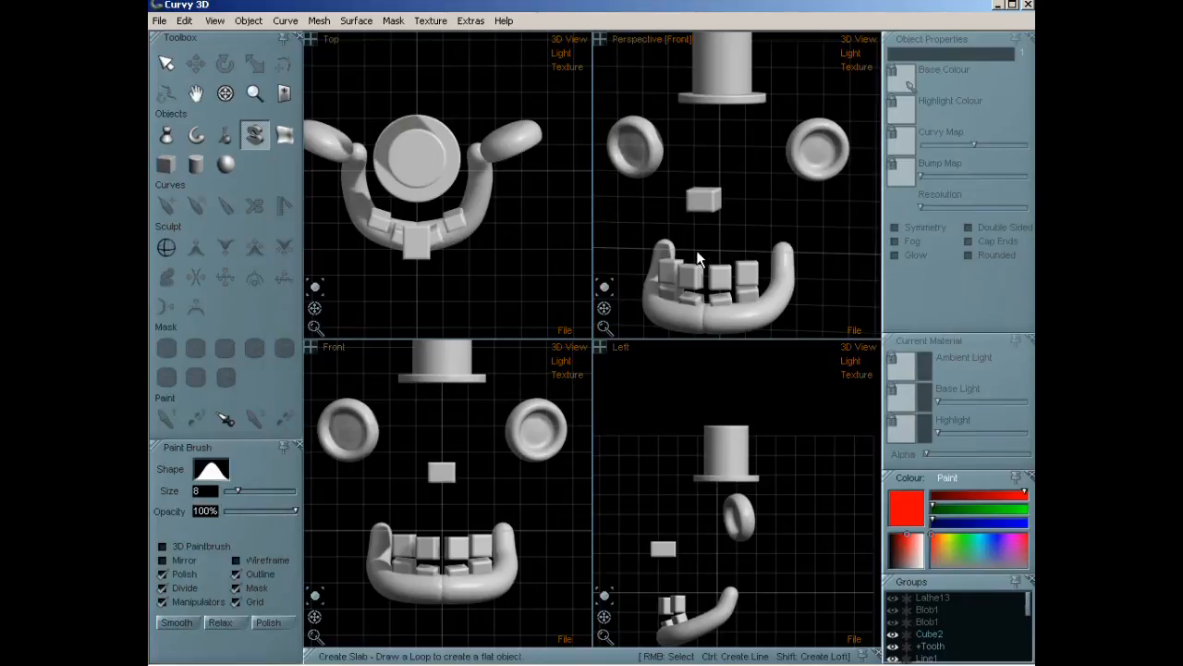
Draw a rounded slab filling the jaw outline in the top view and reduce its depth to a thin plate.
middle_drag(697, 254, 698, 168)
drag(604, 309, 625, 380)
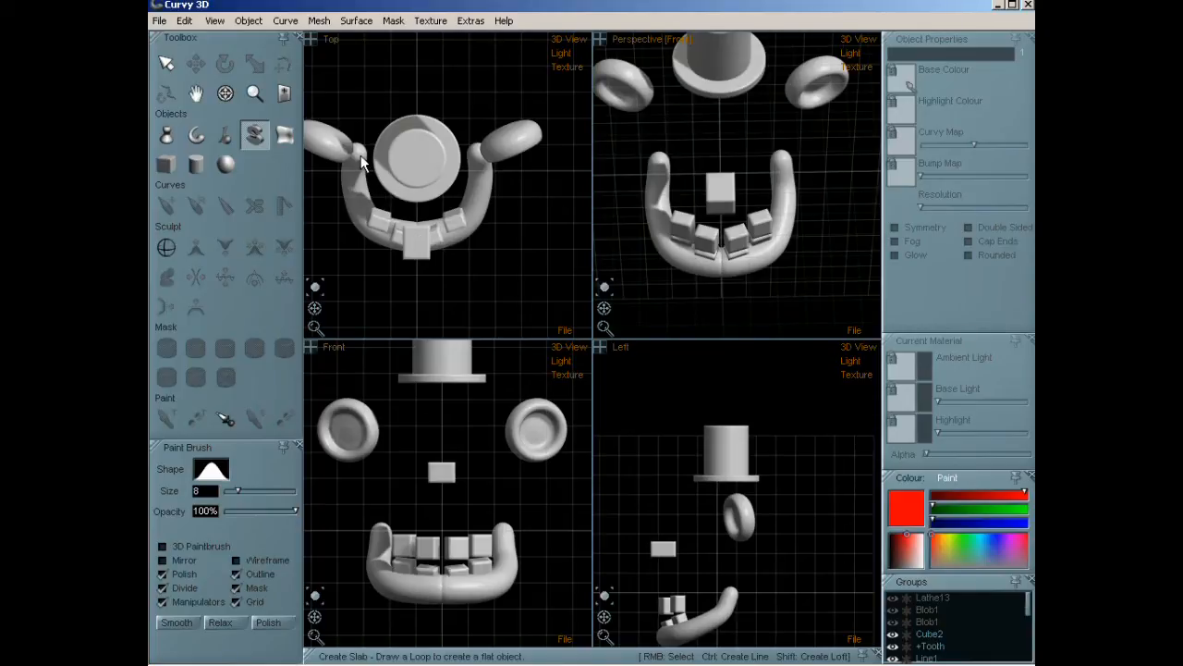
mouse_move(359, 189)
mouse_down()
mouse_move(399, 238)
mouse_move(466, 222)
mouse_move(483, 165)
mouse_move(472, 142)
mouse_move(359, 152)
mouse_up()
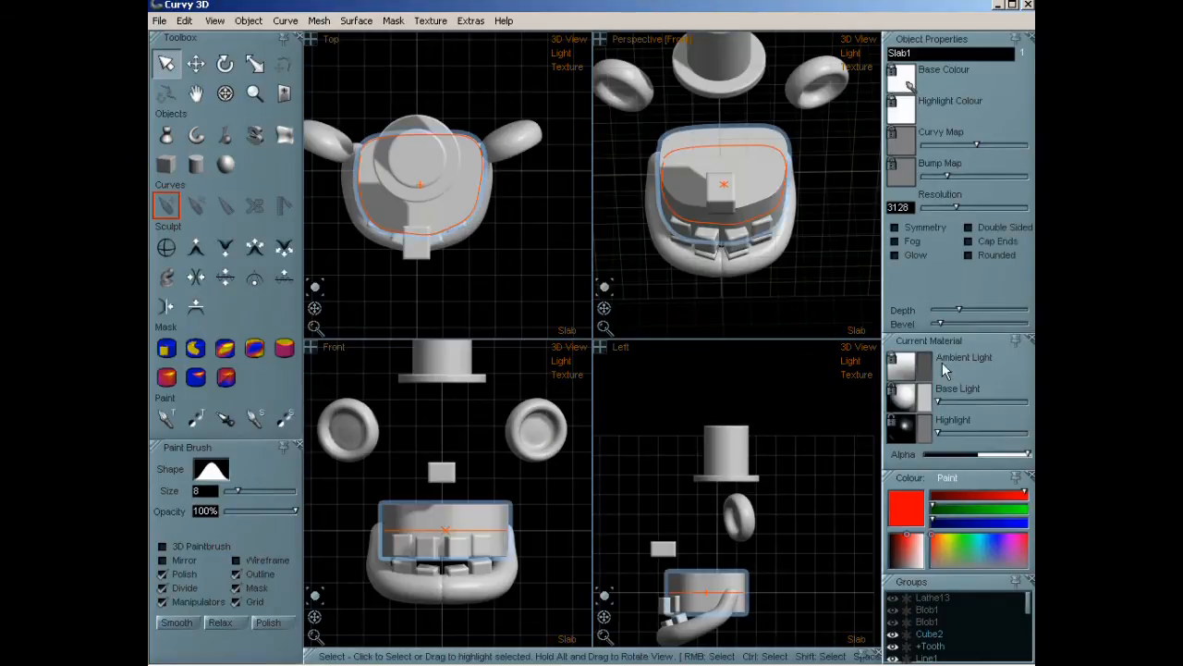
drag(957, 315, 942, 316)
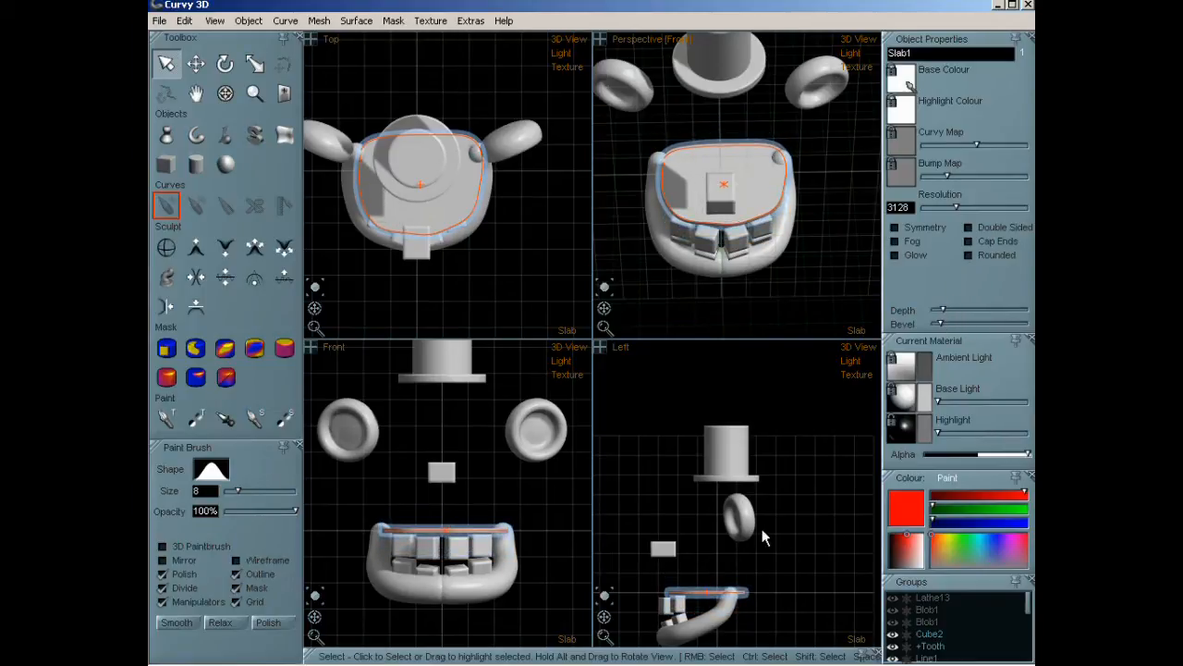
Move and tilt the thin slab to follow the jaw's slope, and show the head lathe and both muzzle blobs again.
click(196, 63)
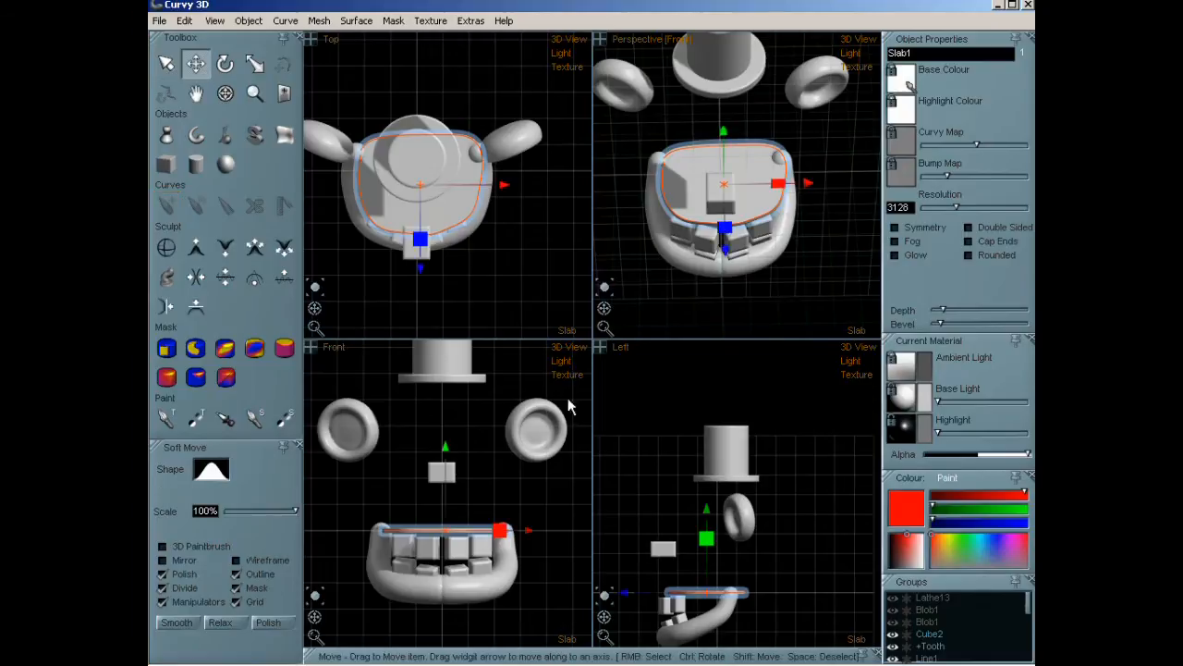
mouse_move(747, 595)
ctrl+mouse_down()
mouse_move(761, 576)
mouse_move(763, 589)
ctrl+mouse_up()
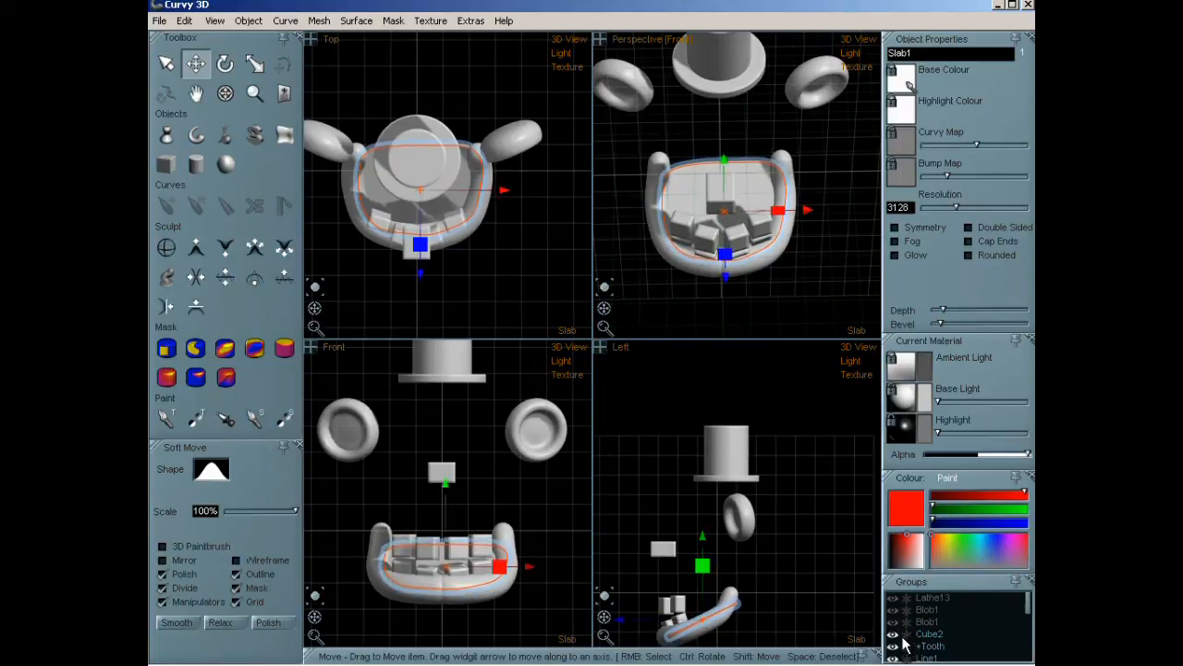
click(893, 610)
click(893, 610)
click(895, 596)
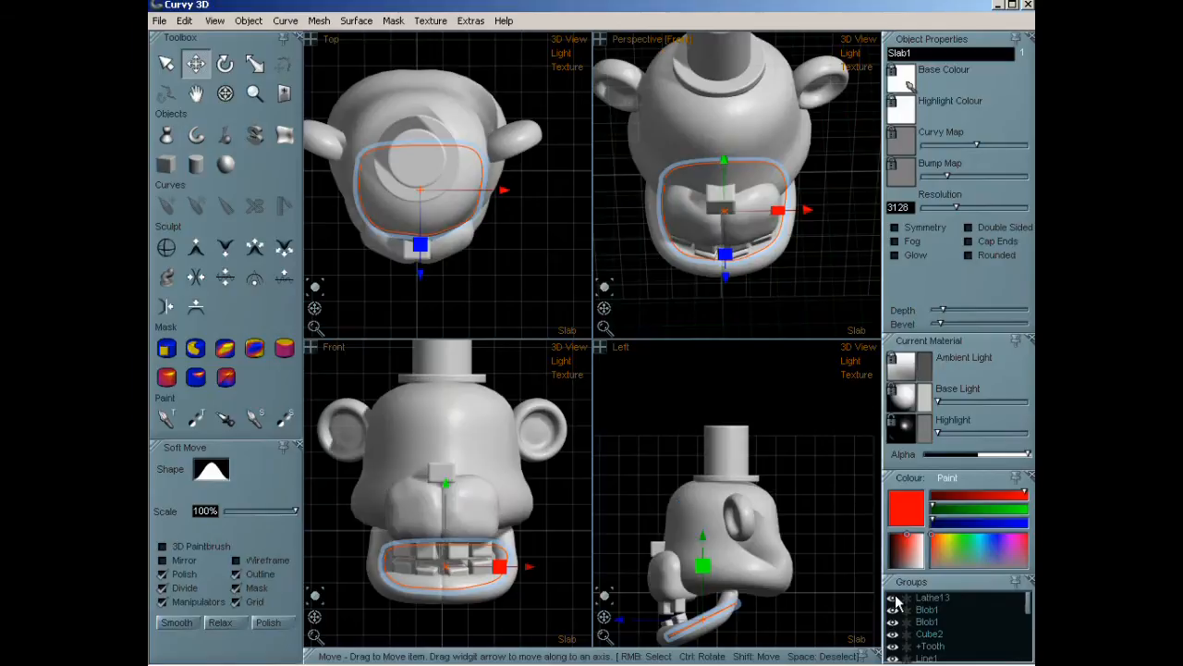
Turn off the grid display and check the slab and the whole head in the different views.
drag(605, 309, 800, 279)
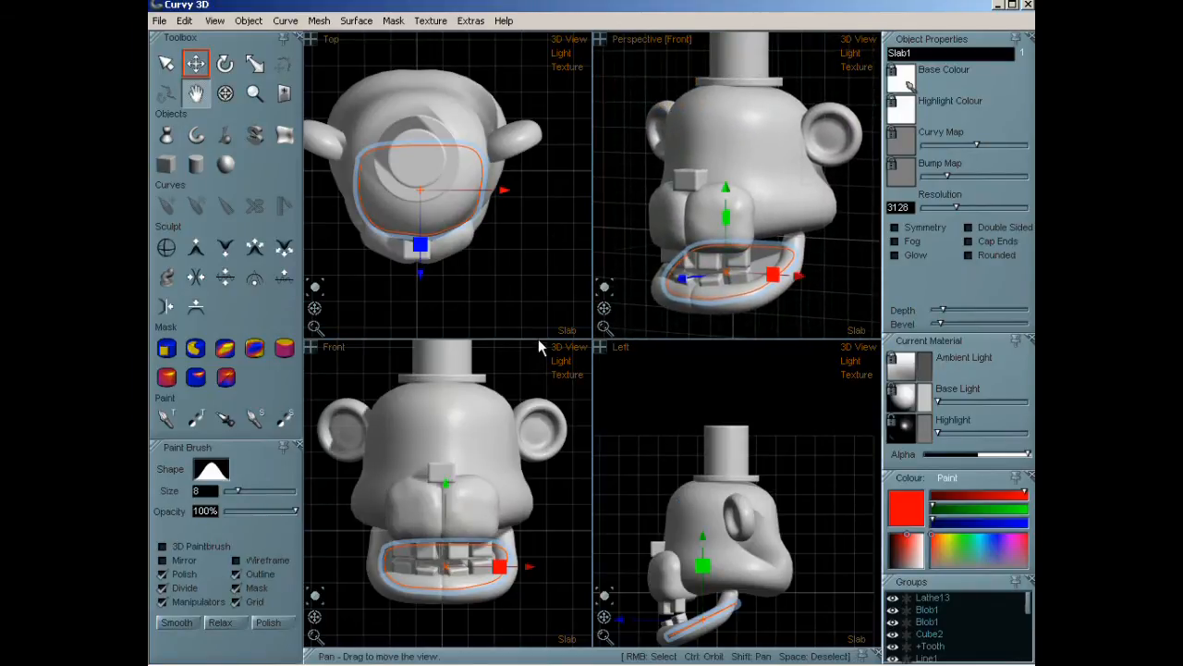
click(238, 602)
click(239, 602)
scroll(740, 196, down, 3)
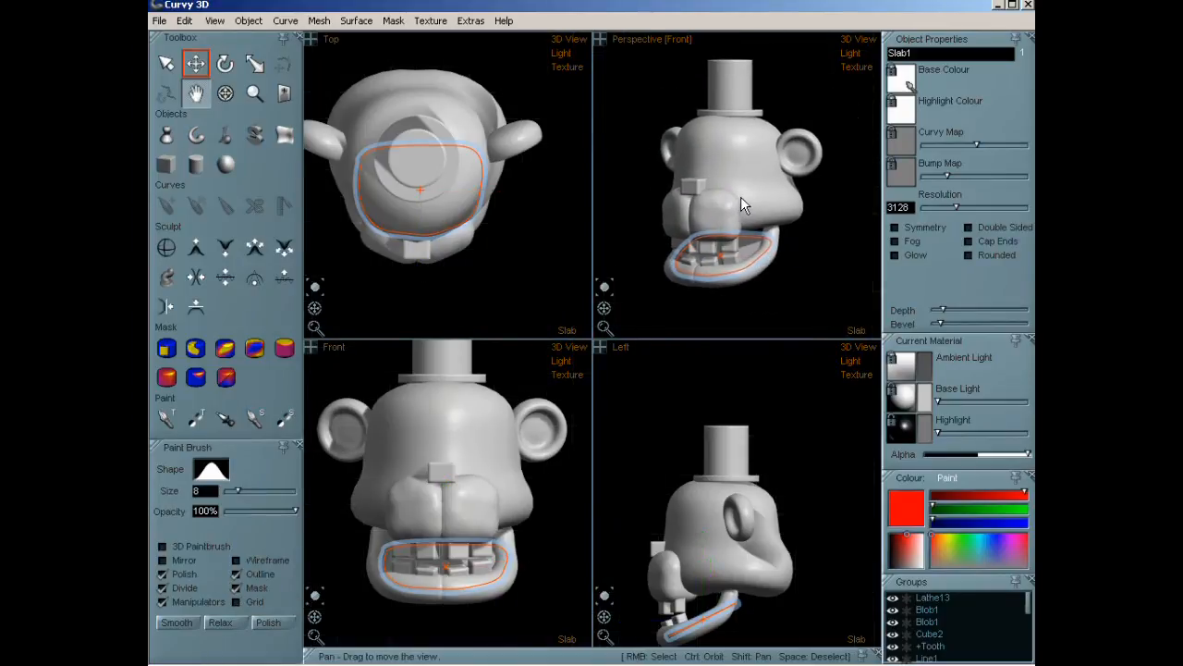
scroll(750, 522, up, 3)
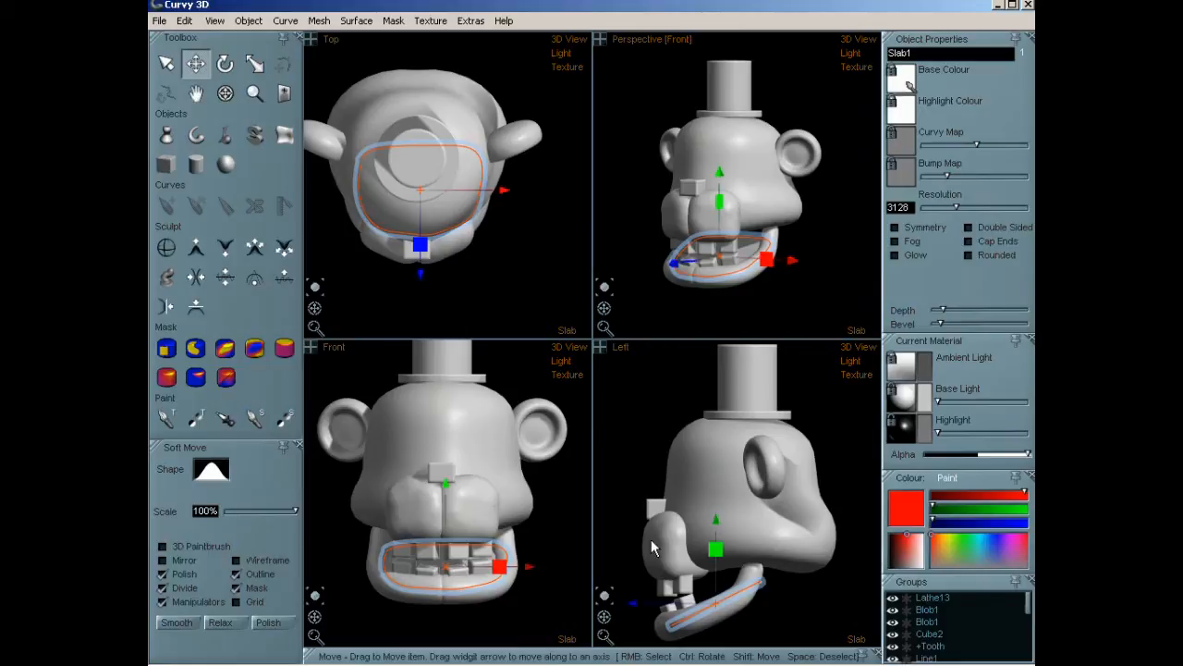
scroll(477, 510, down, 2)
scroll(442, 266, up, 2)
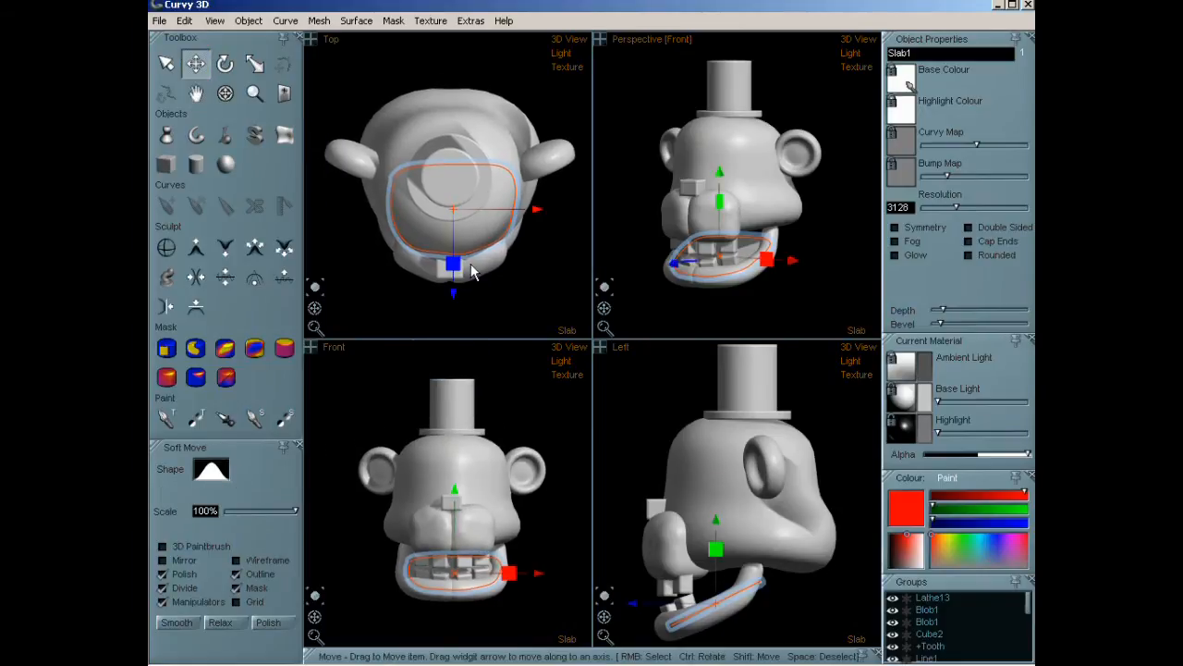
Select the head lathe, raise its resolution to 6144 and rename it "Head".
scroll(741, 170, up, 2)
middle_drag(742, 175, 736, 214)
scroll(743, 191, up, 2)
middle_drag(738, 264, 738, 252)
right_click(738, 252)
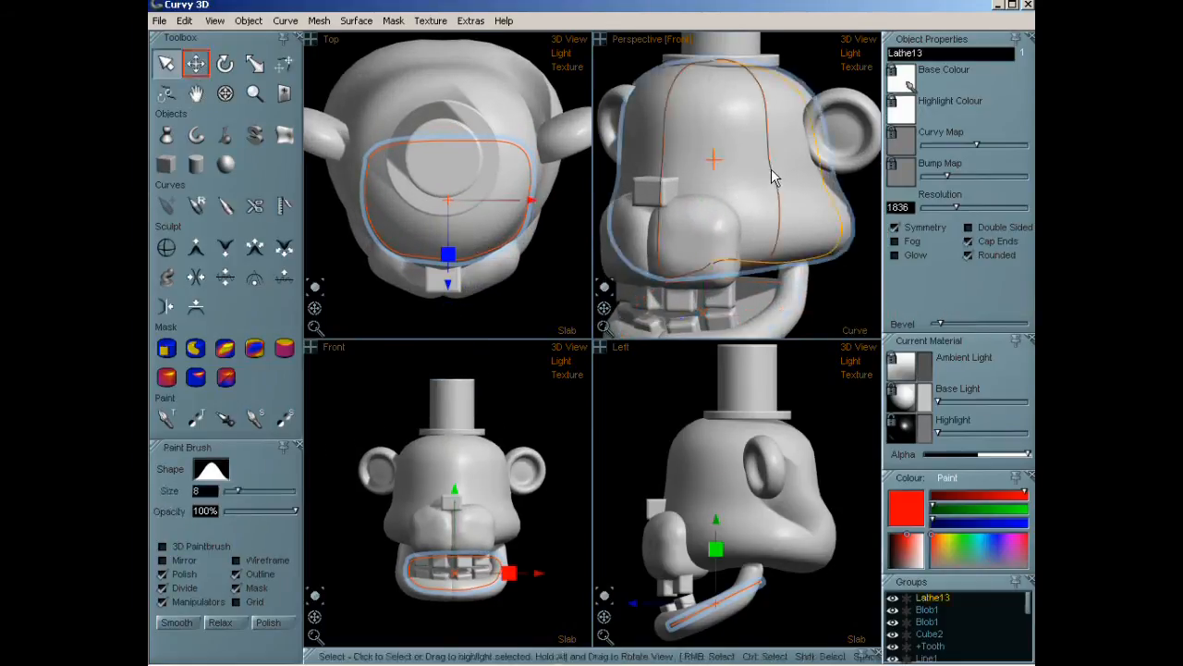
click(971, 209)
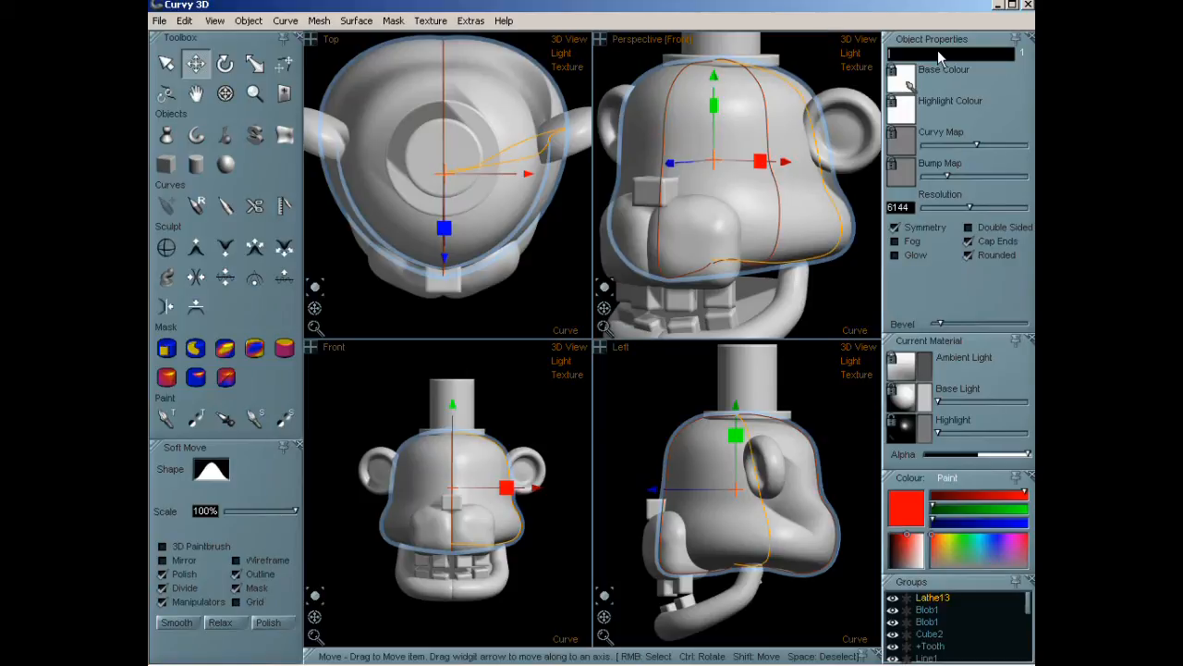
text(Head)
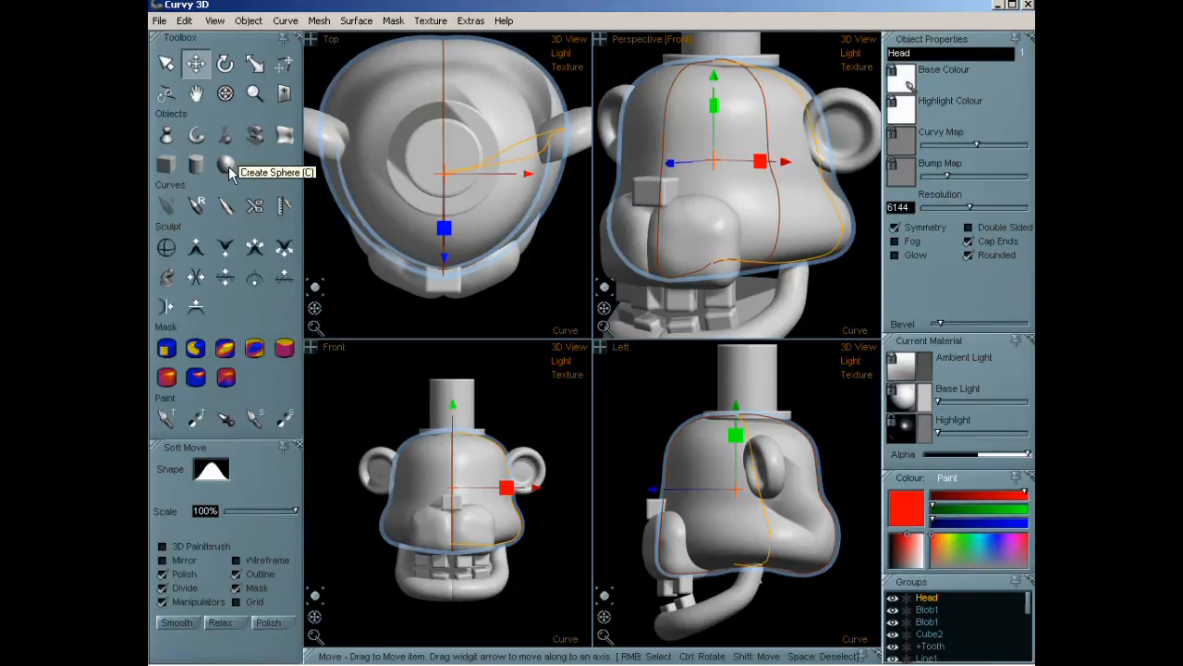
Create an eye-sized sphere above and beside the nose, and move it forward so it bulges out of the face.
drag(604, 308, 648, 317)
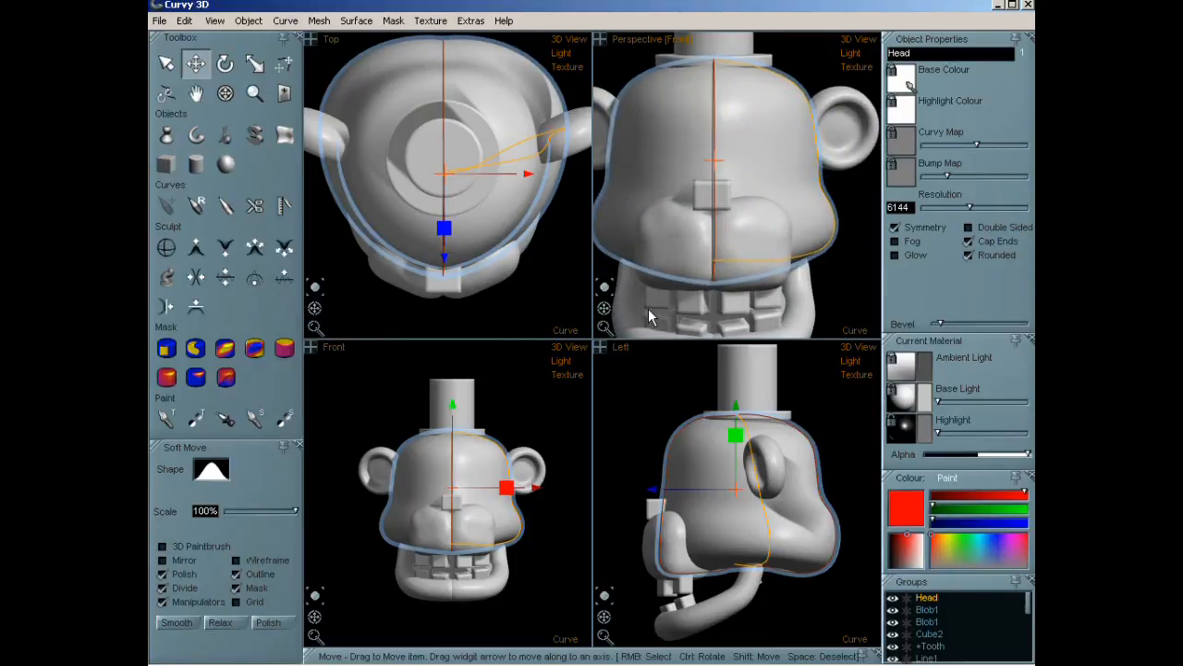
click(226, 164)
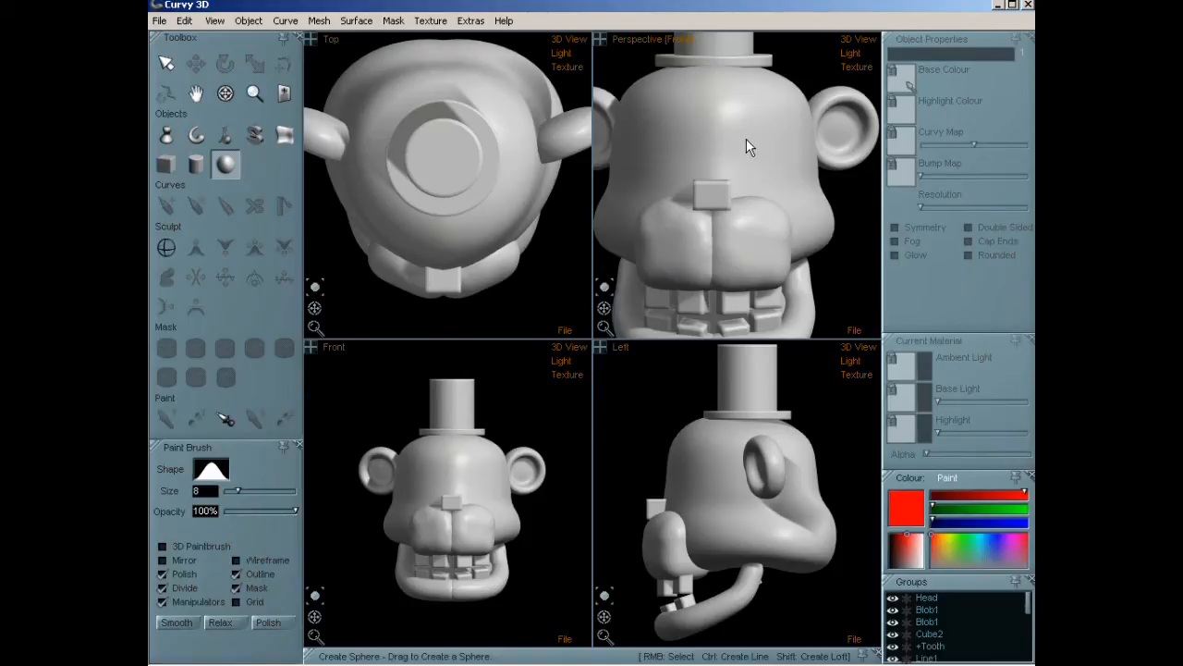
drag(791, 188, 793, 186)
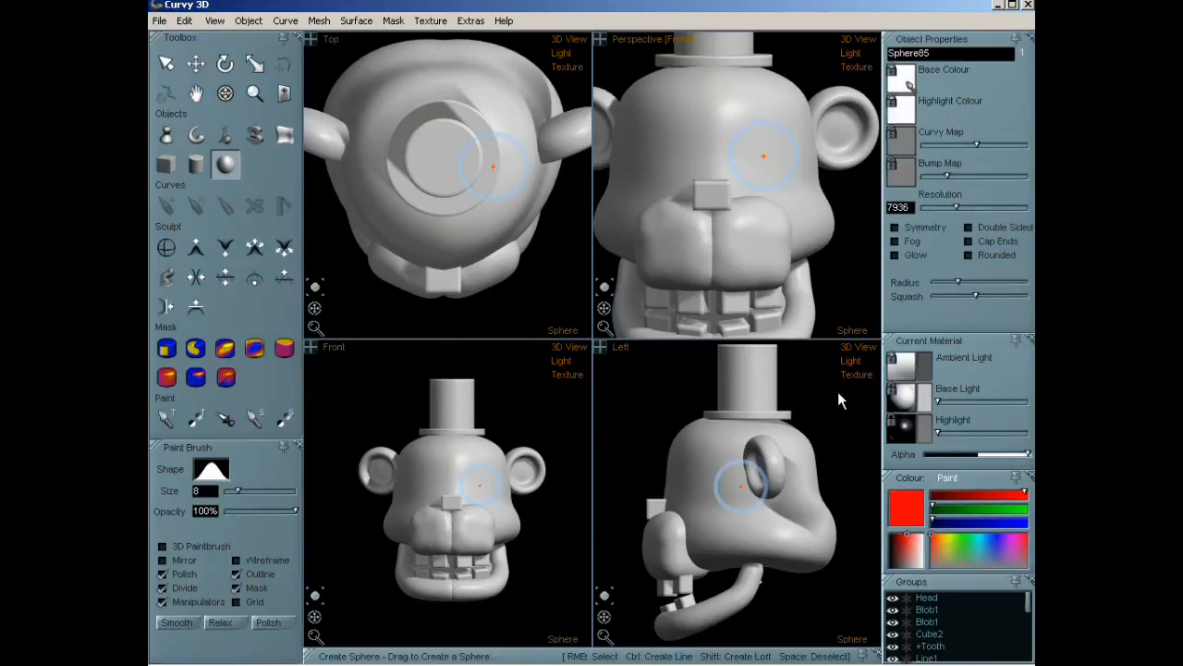
click(195, 63)
drag(763, 492, 738, 504)
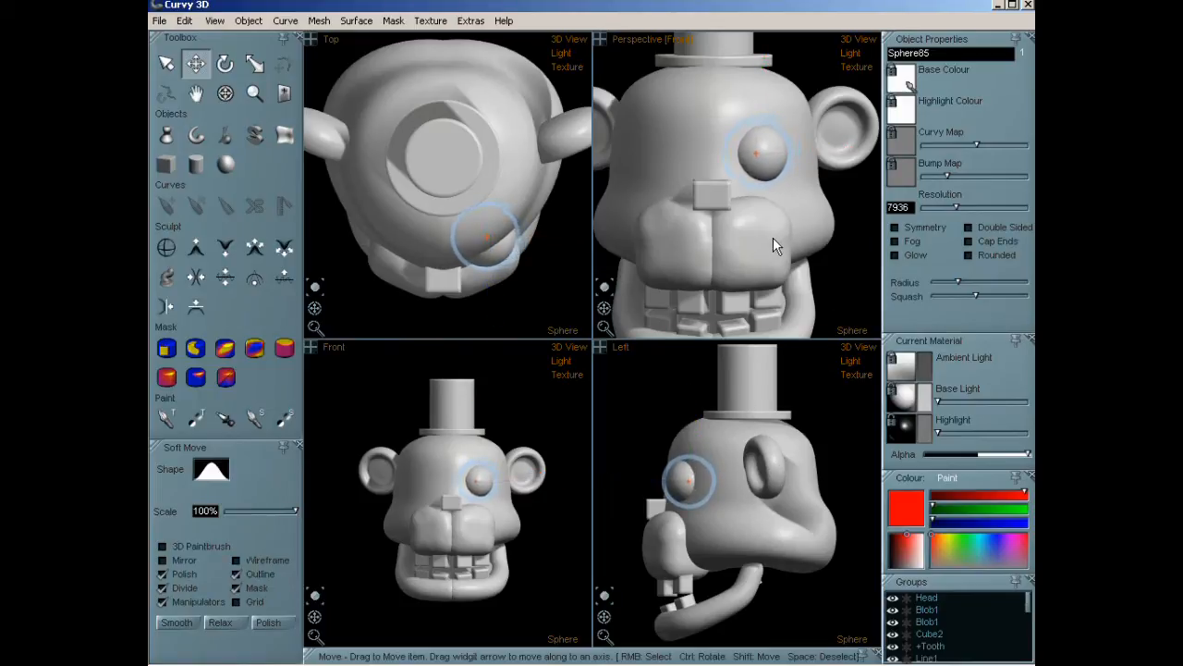
drag(765, 505, 758, 503)
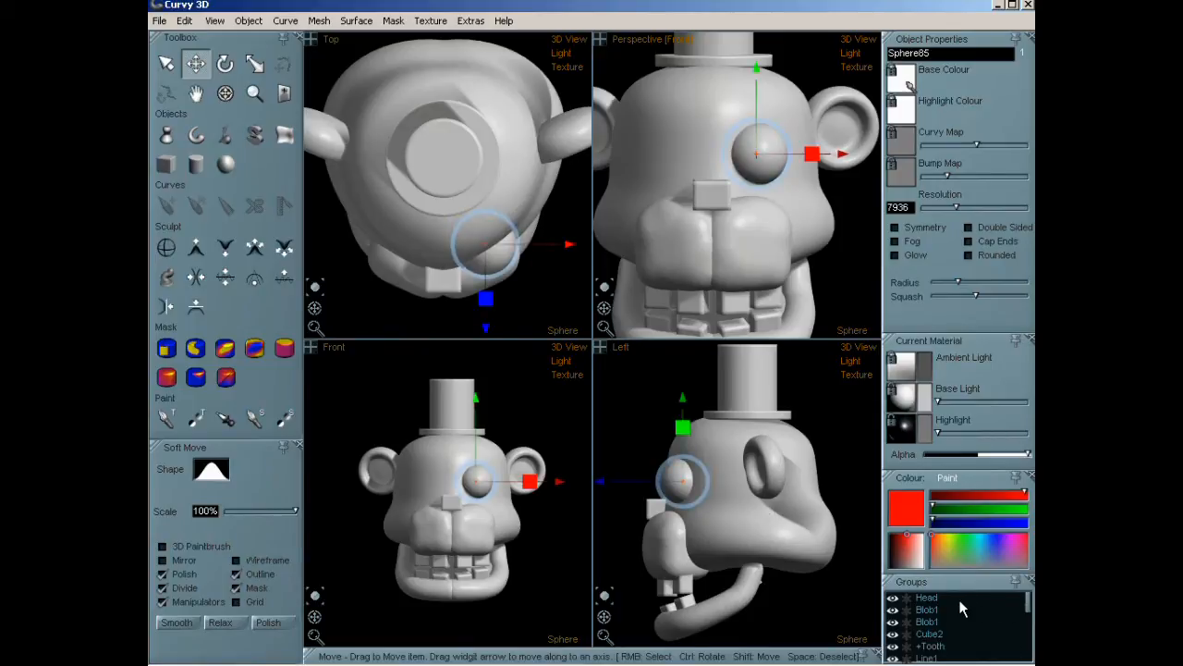
Float the enlarged Groups list over the views, duplicate the eye sphere in place and hide one of the two spheres.
drag(1028, 610, 1032, 653)
click(942, 632)
drag(889, 582, 515, 223)
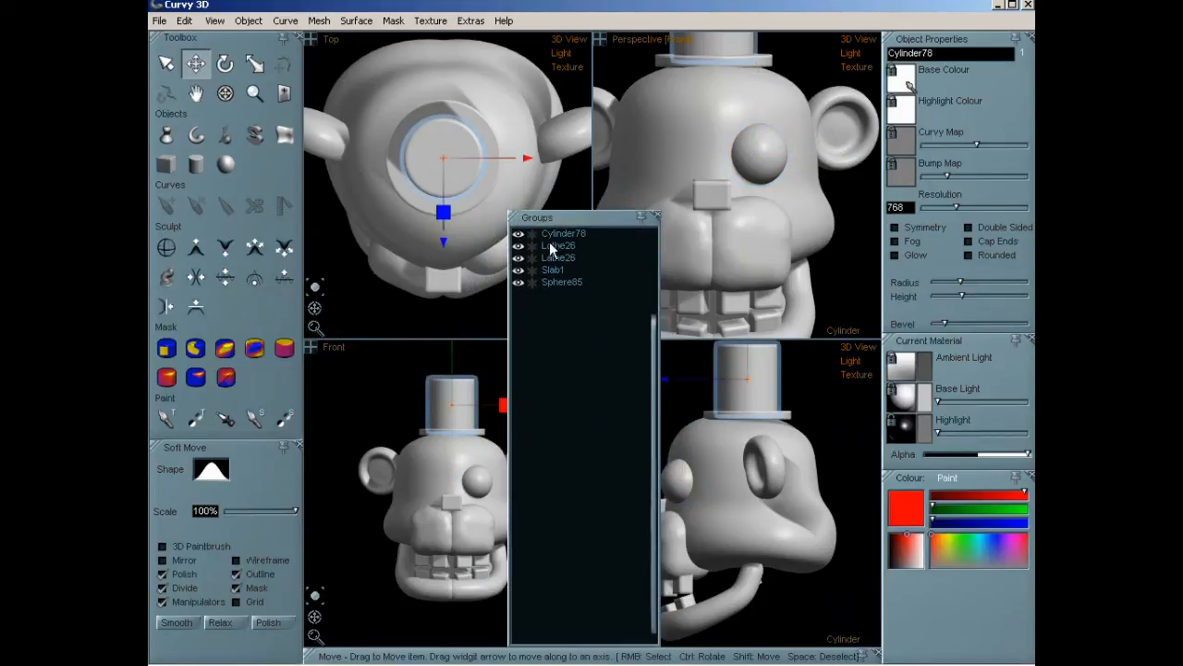
scroll(576, 259, up, 3)
click(566, 393)
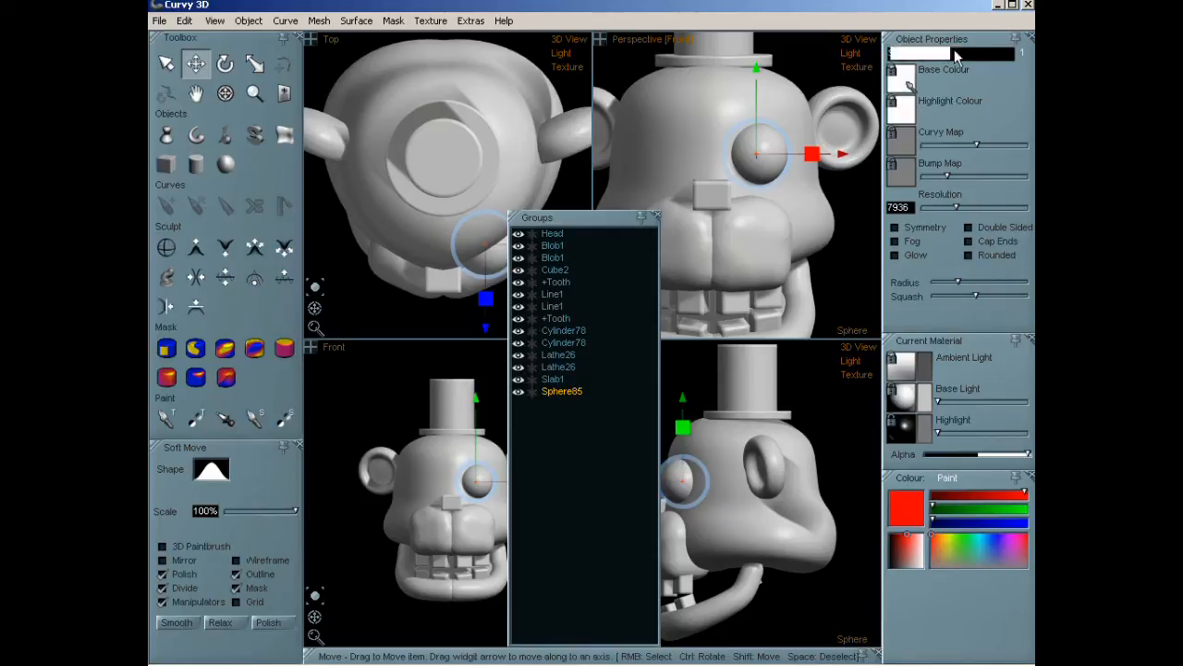
key(r)
key(ctrl+v)
click(517, 403)
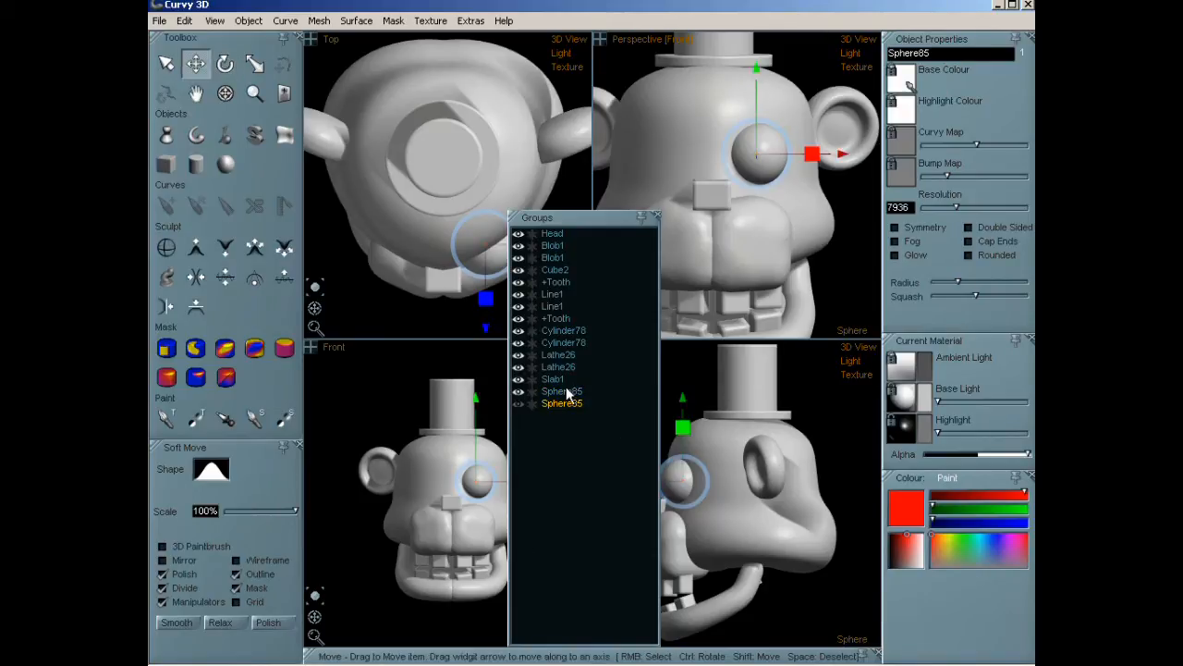
Make the visible eye sphere a child of Head, convert Head to a mesh and subtract its children to carve the socket.
drag(578, 317, 563, 236)
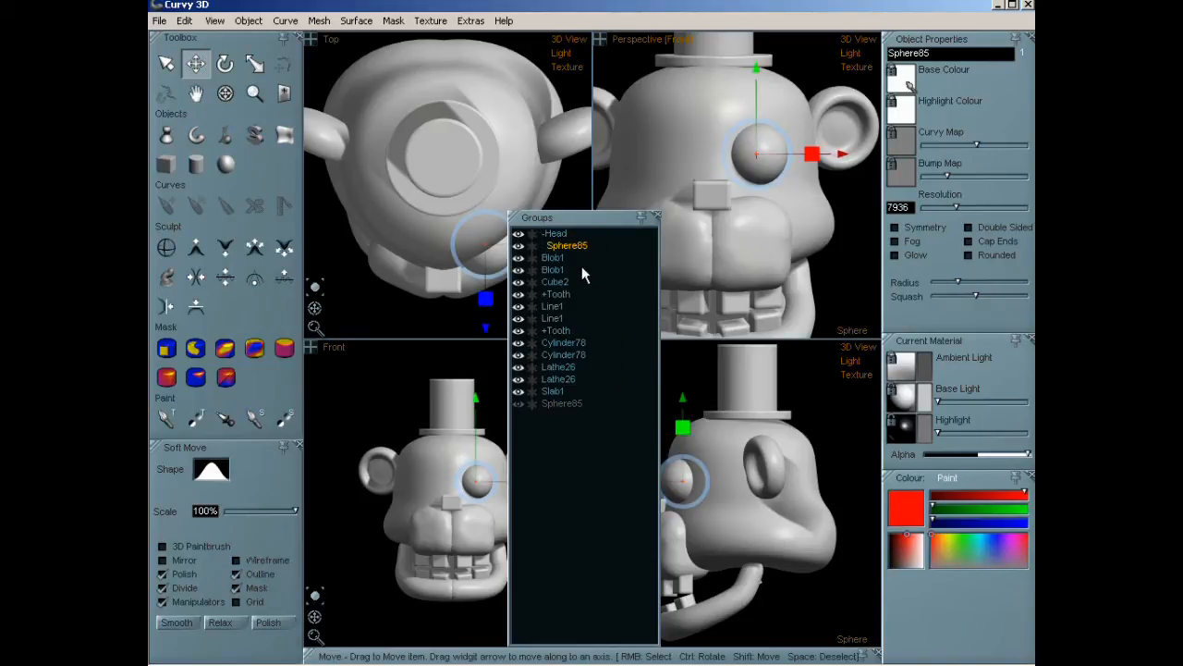
click(564, 236)
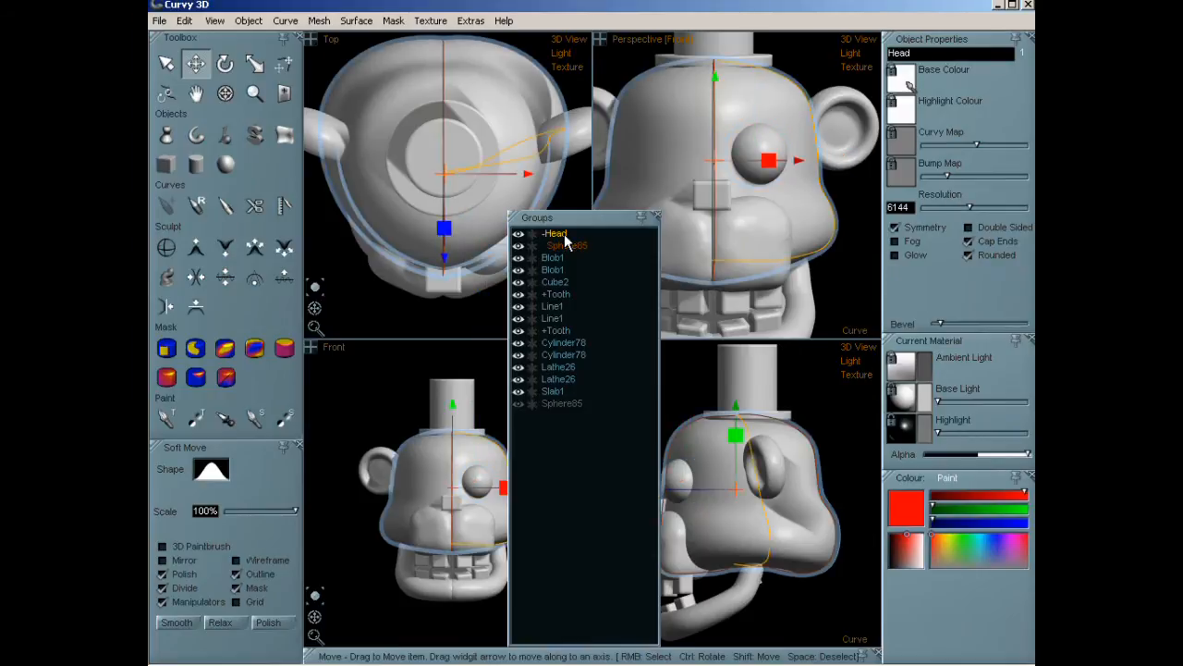
click(526, 231)
click(556, 235)
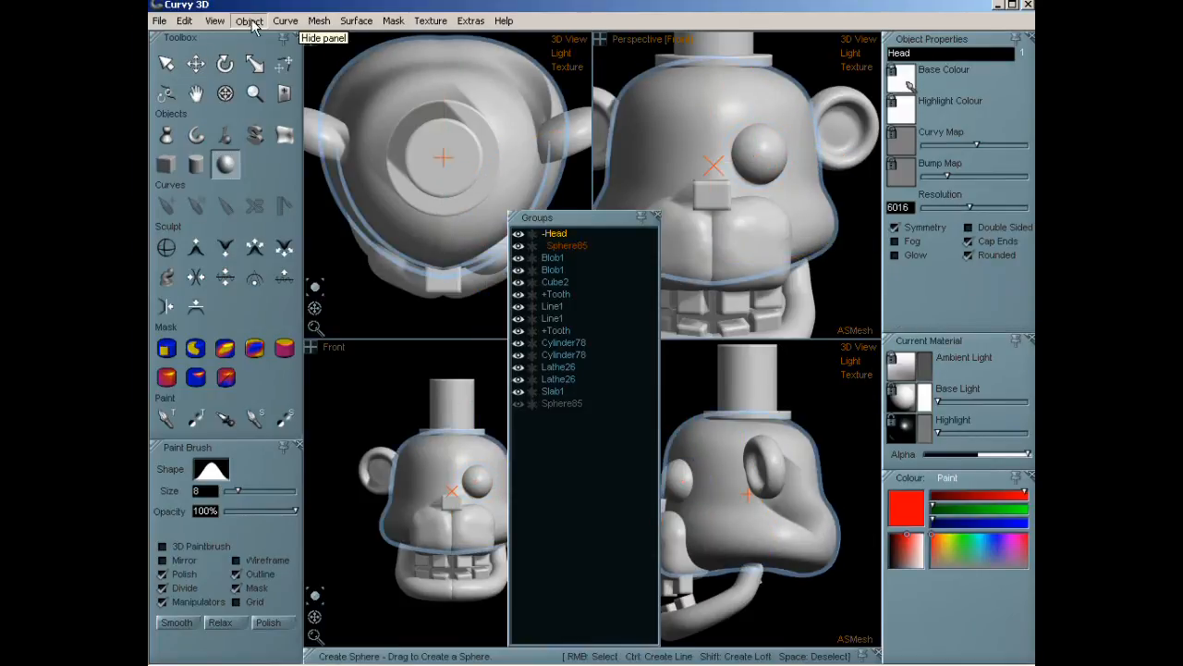
click(319, 21)
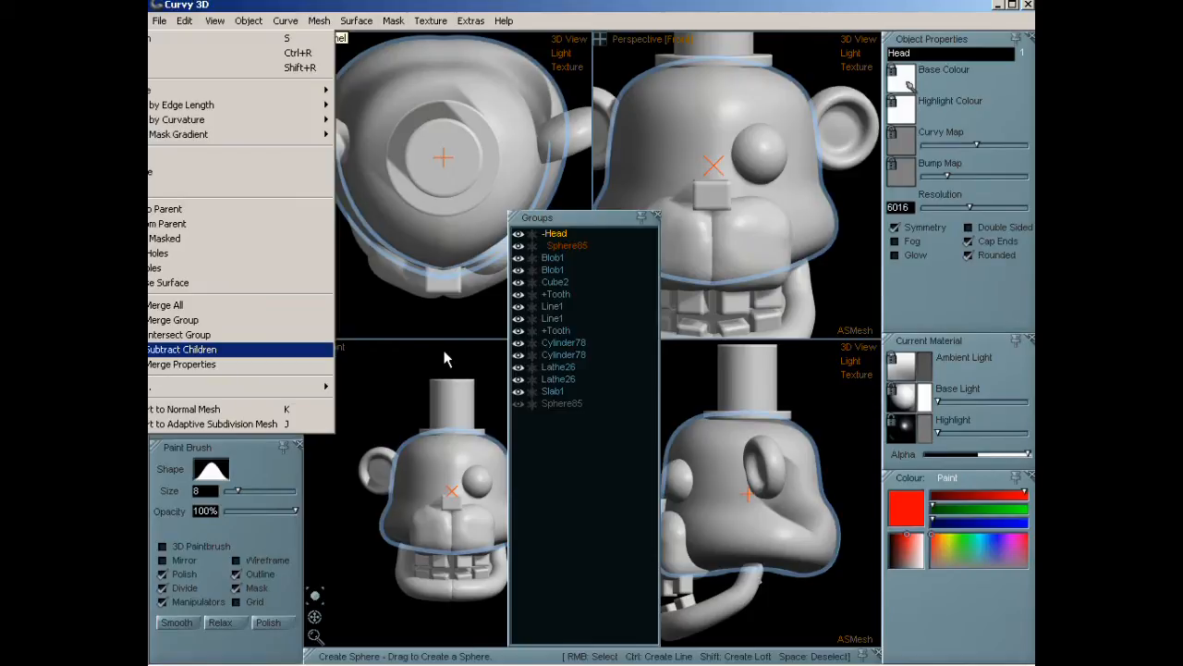
key(Return)
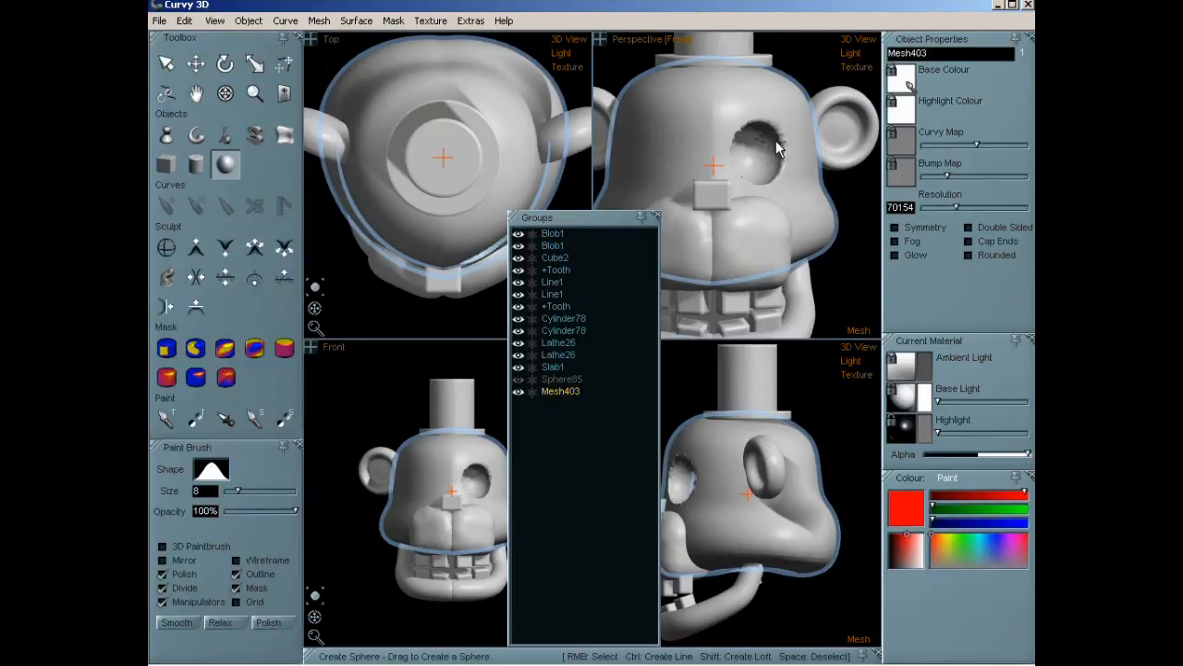
Show the hidden eye sphere, reduce its radius slightly and move it back into the carved eye socket.
scroll(777, 160, up, 1)
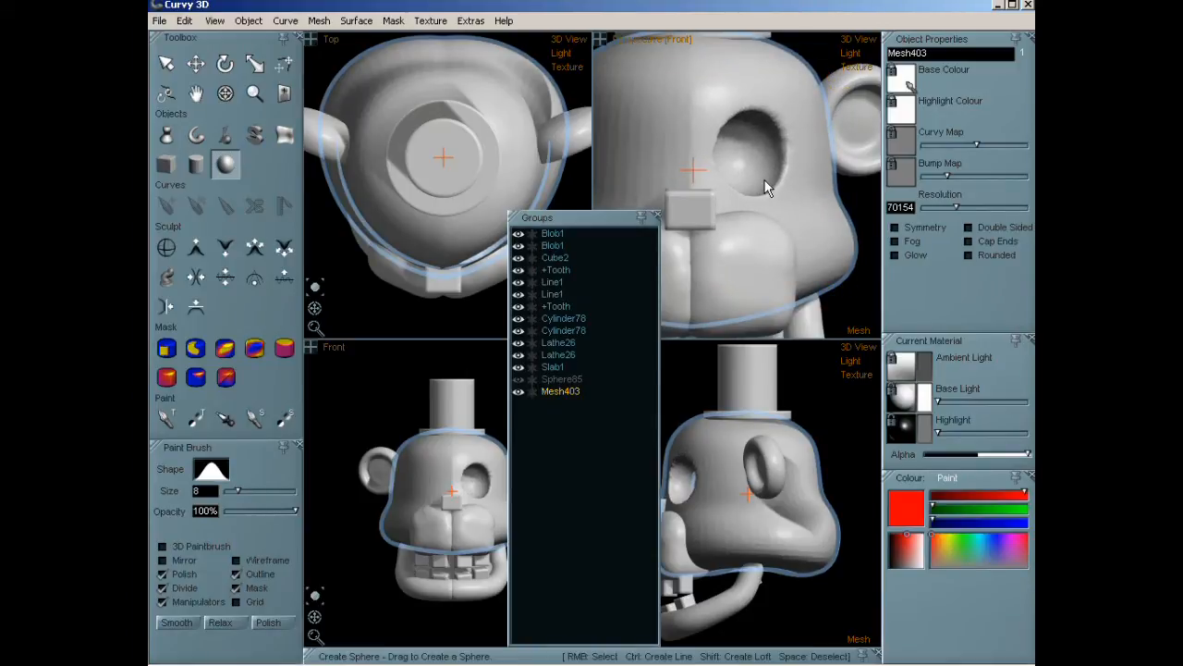
scroll(766, 184, down, 2)
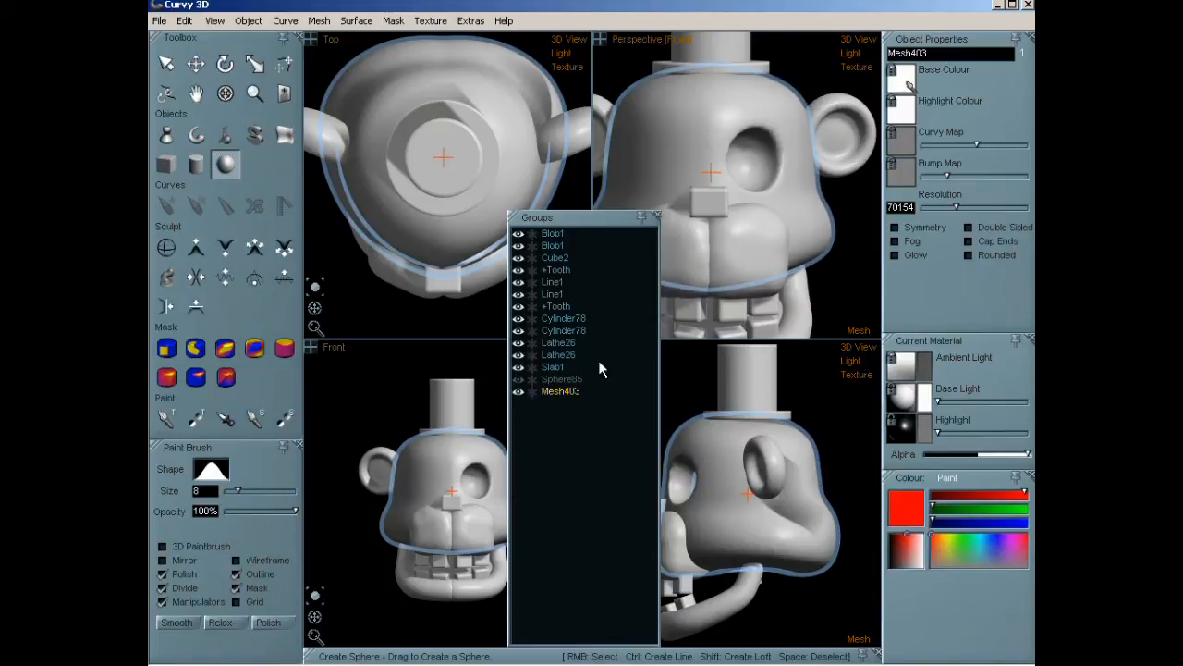
click(518, 380)
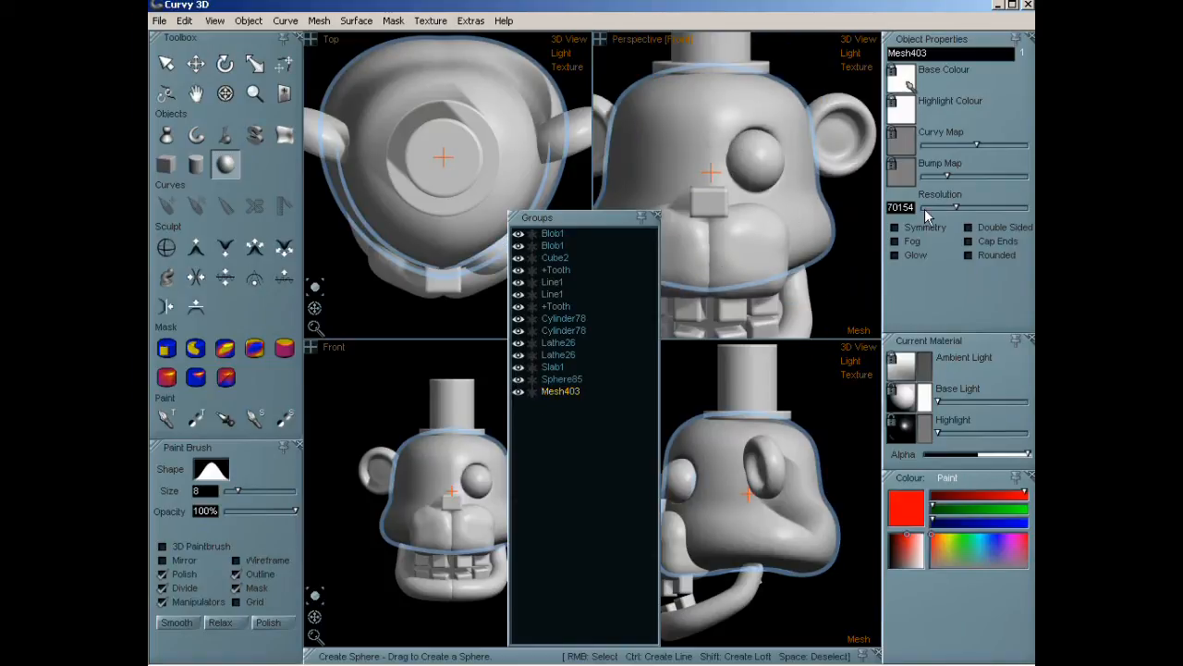
right_click(756, 165)
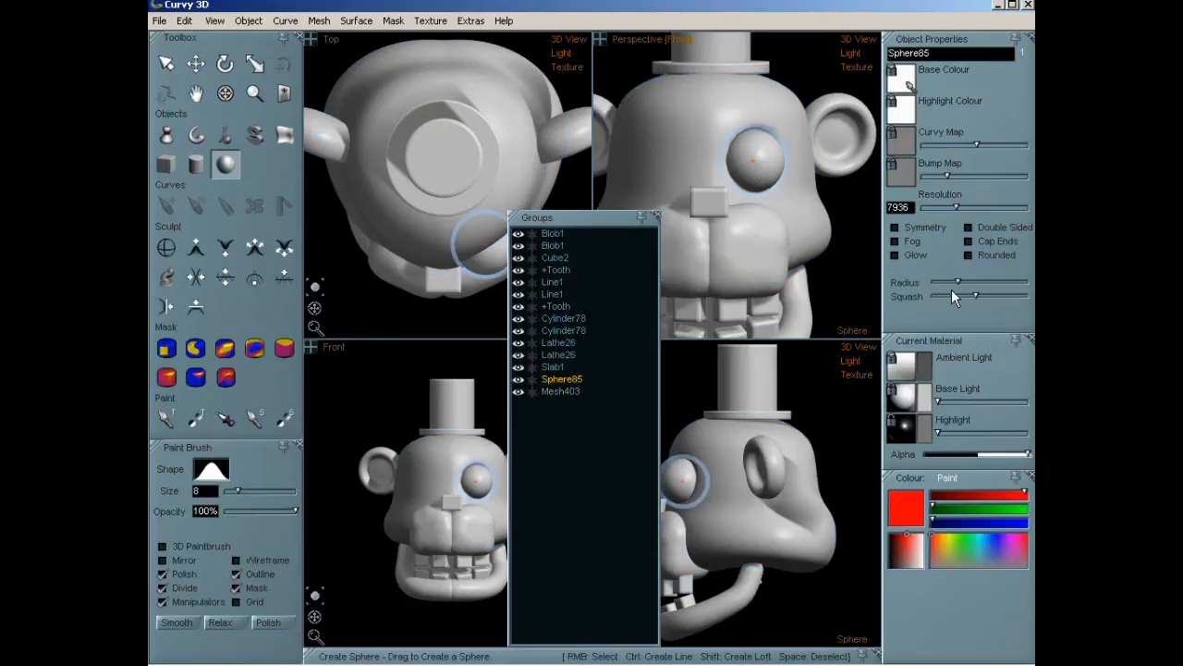
drag(958, 280, 956, 283)
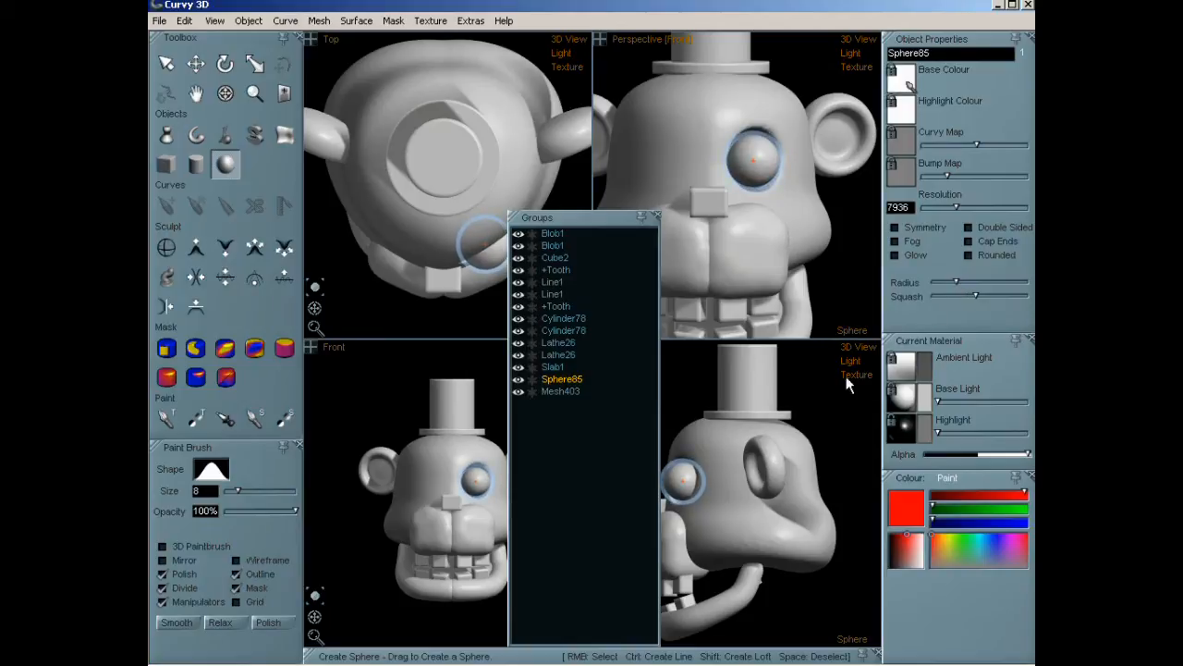
click(197, 63)
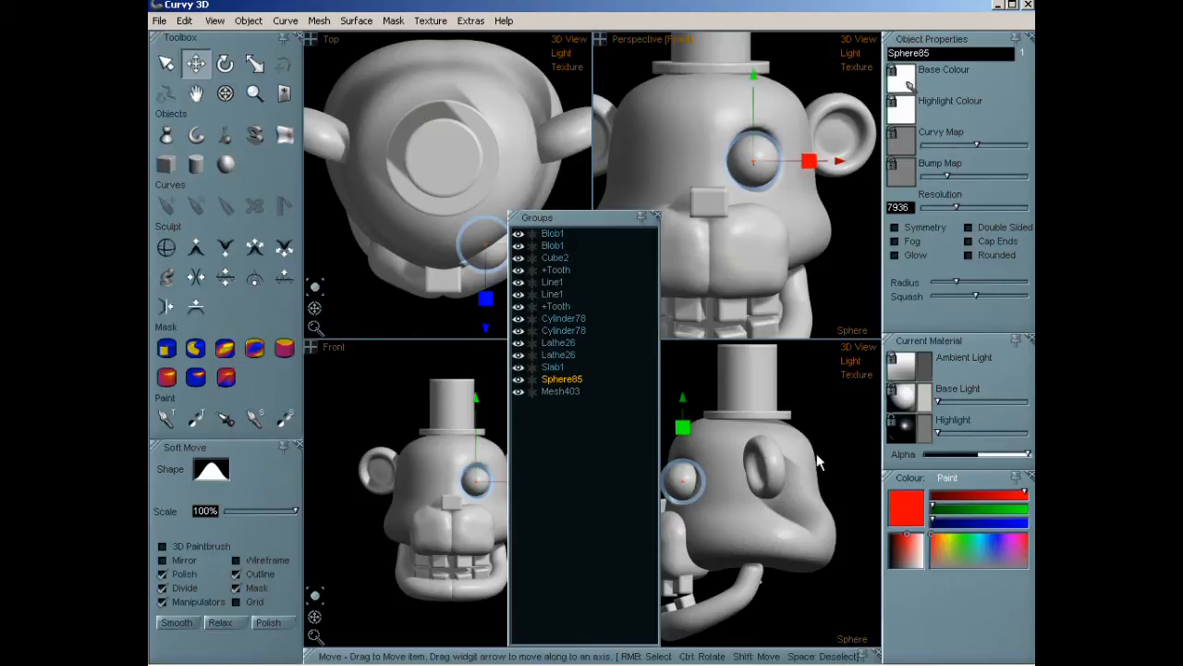
drag(751, 490, 764, 493)
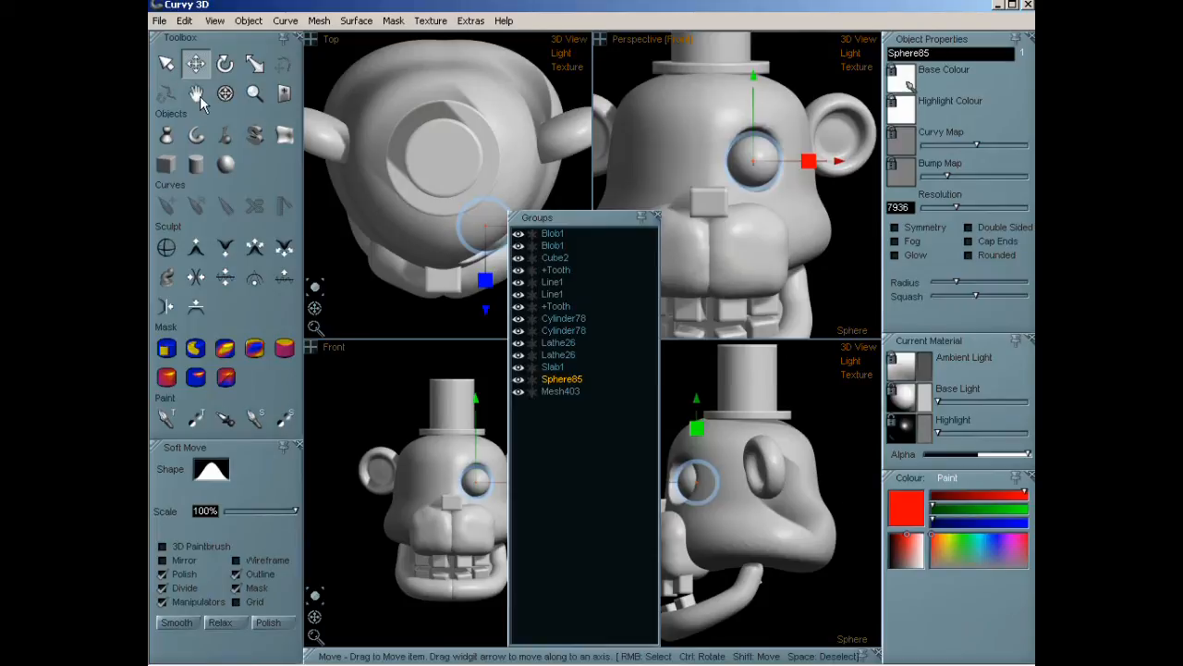
Draw a lathed eyelid dome around the upper half of the eyeball, slightly wider than the sphere.
scroll(761, 139, up, 3)
scroll(763, 180, up, 1)
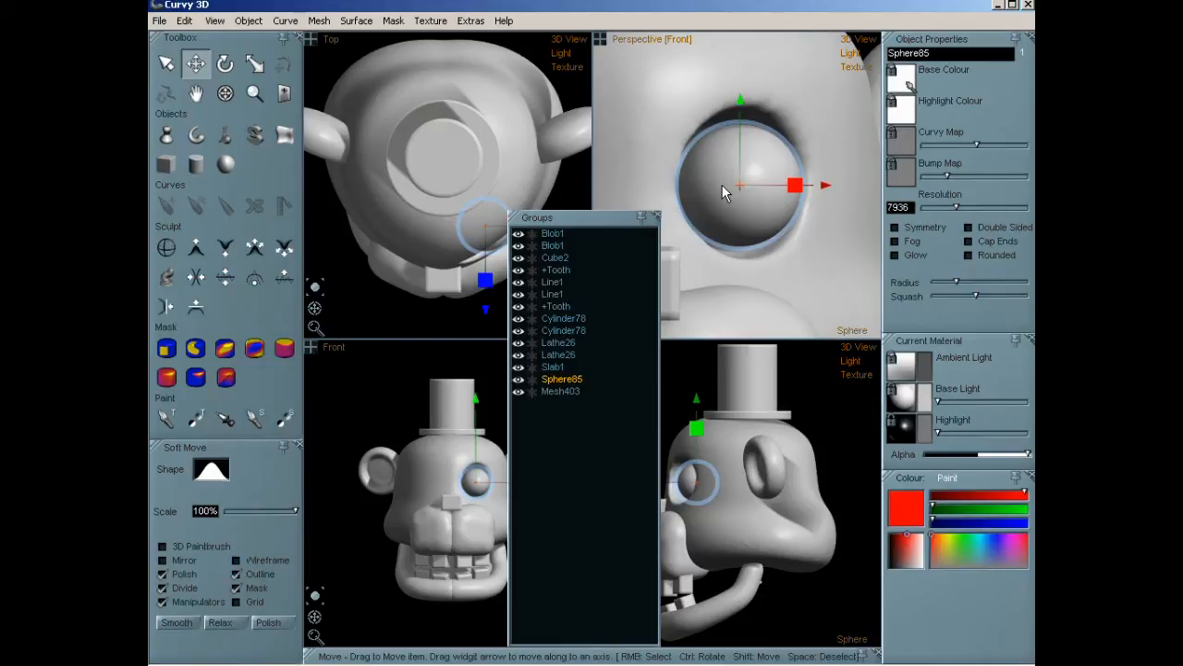
click(168, 139)
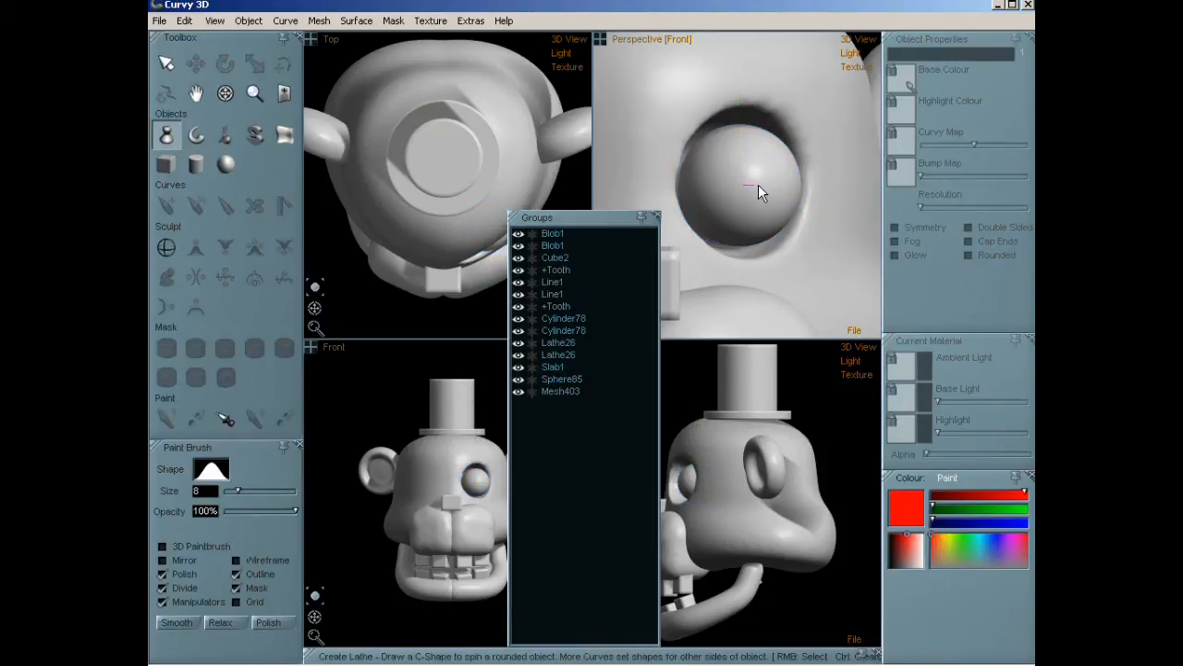
drag(809, 185, 799, 146)
drag(741, 118, 739, 118)
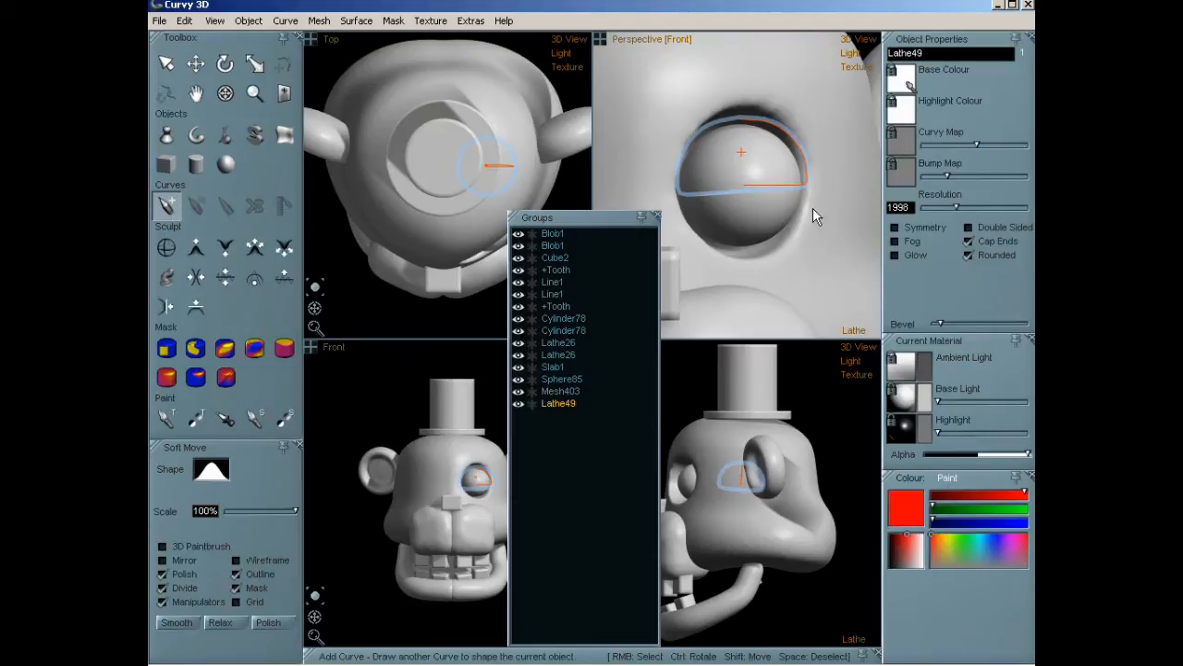
Select the eyelid dome's profile curve, change its ruler mode and try to straighten its lower segment.
right_click(807, 181)
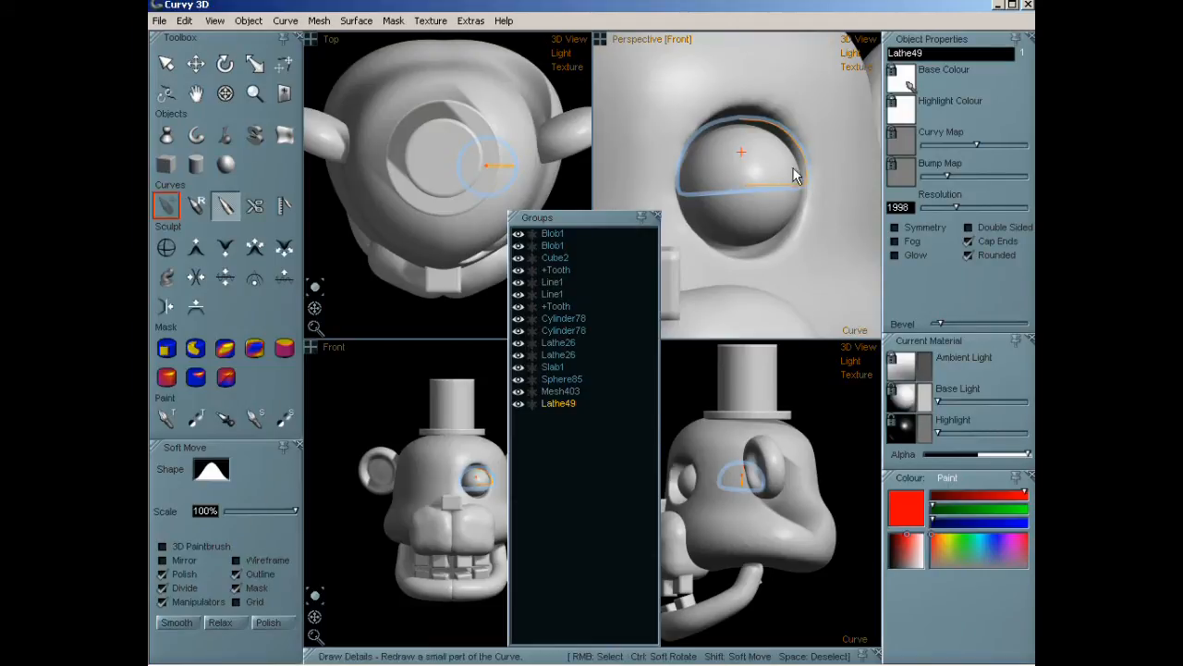
click(286, 21)
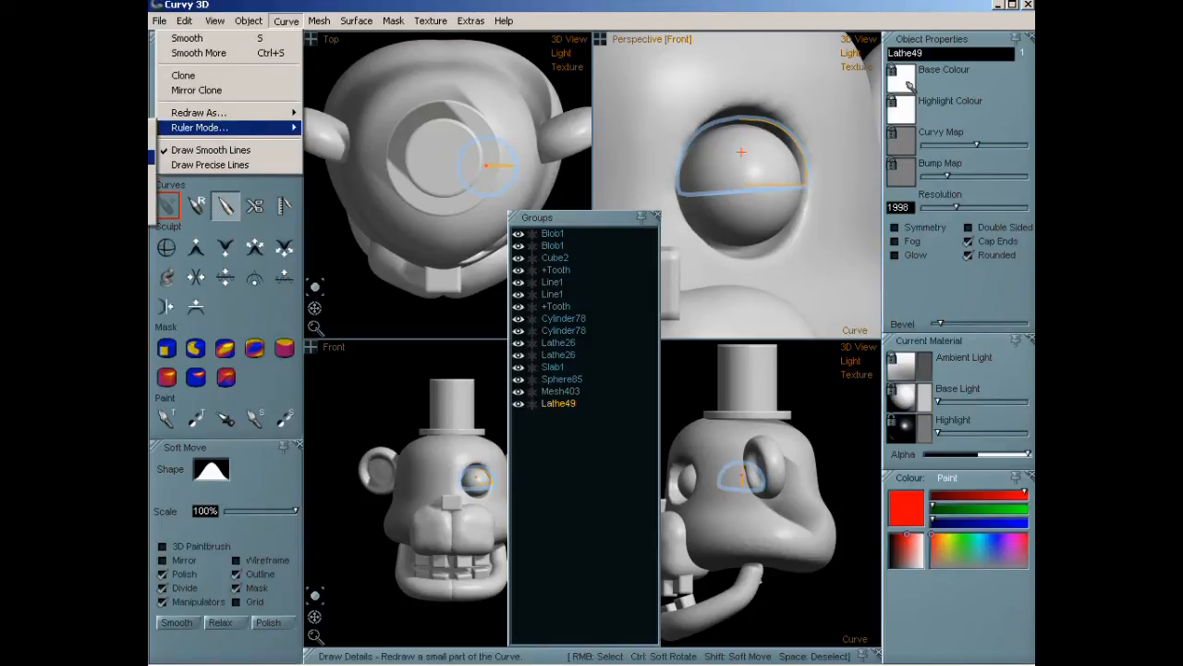
click(139, 172)
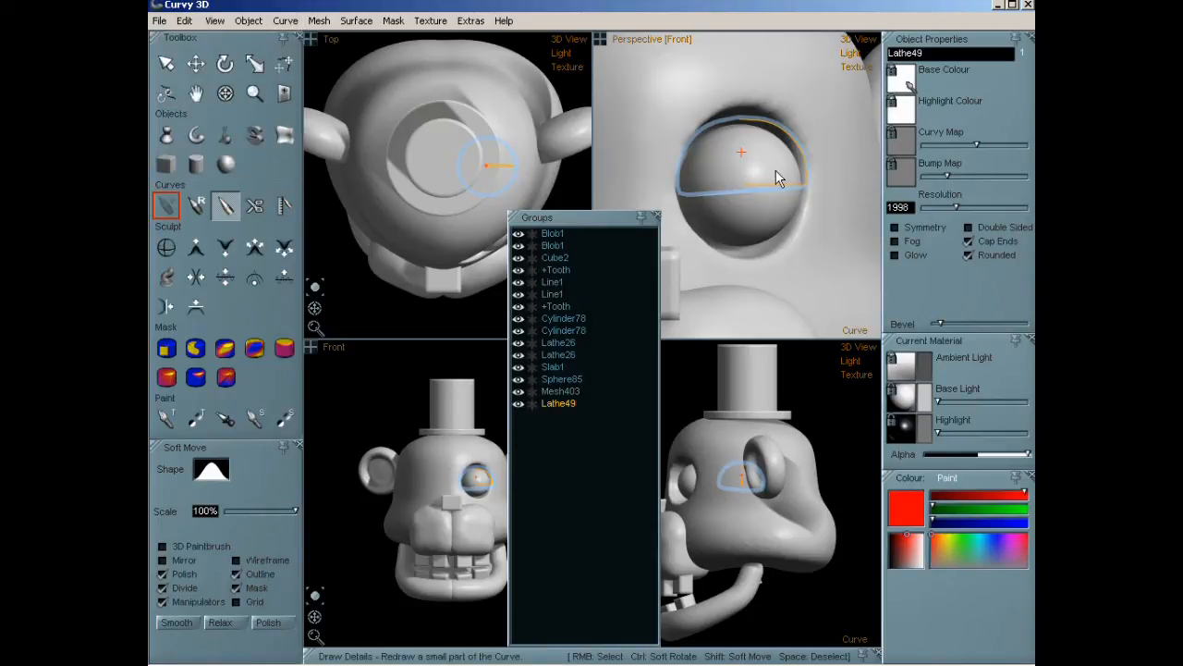
click(284, 205)
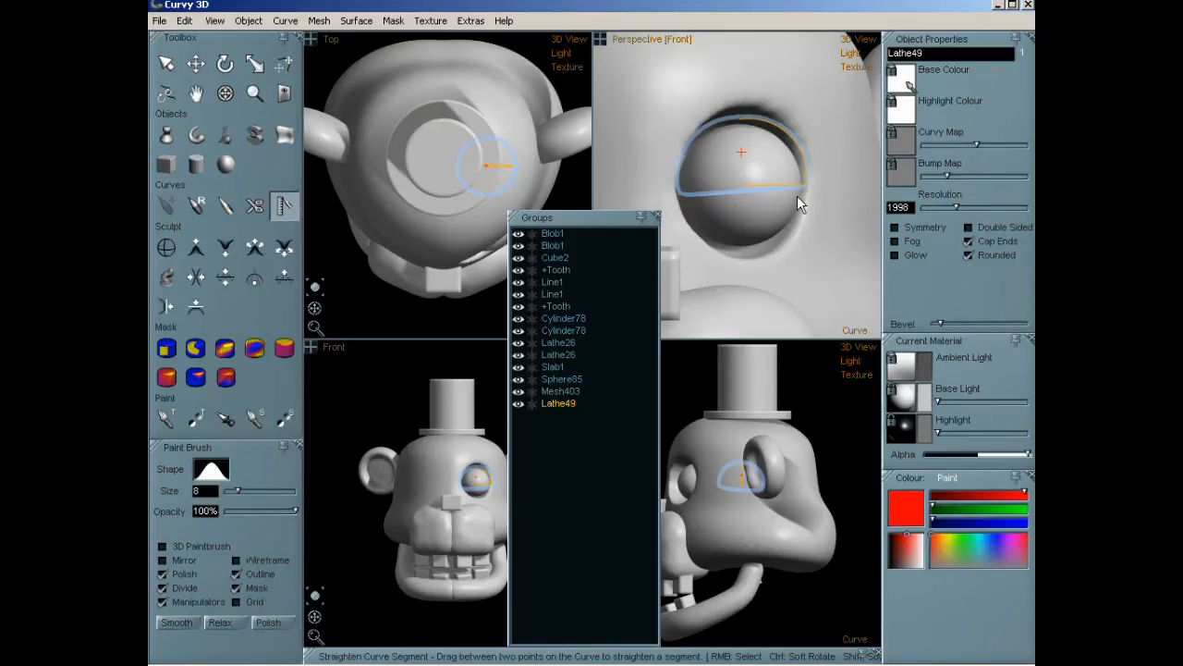
Dock the floating Groups list back below the colour settings and undo the eyelid's sideways shift.
click(196, 63)
drag(571, 219, 901, 583)
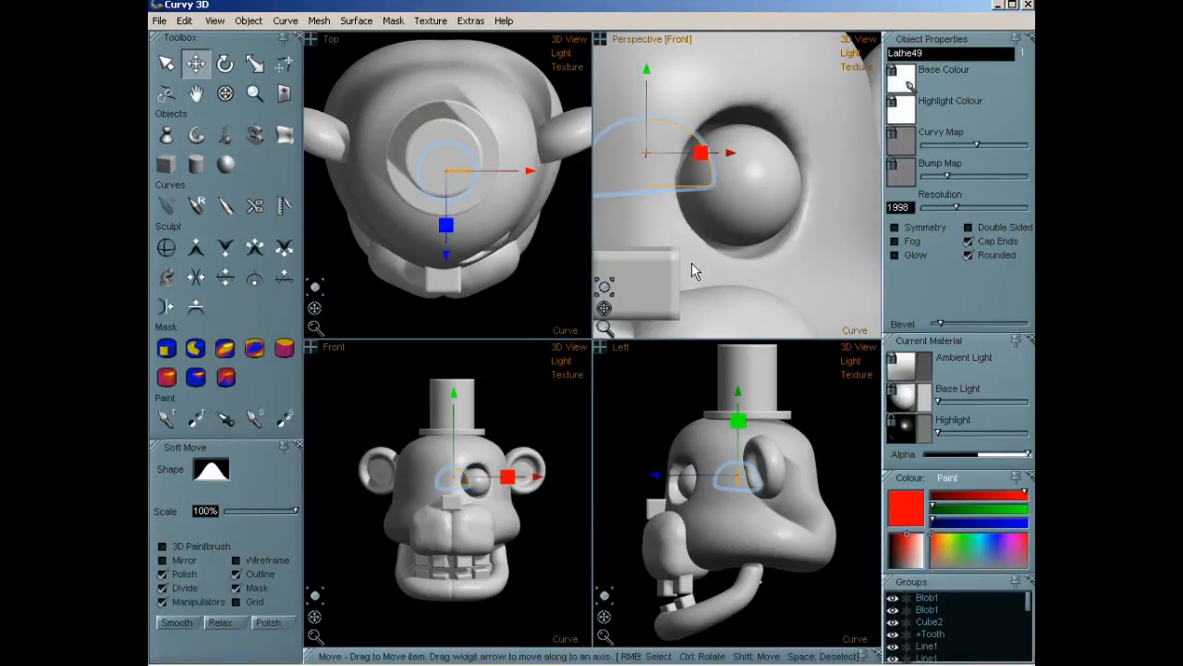
key(ctrl+z)
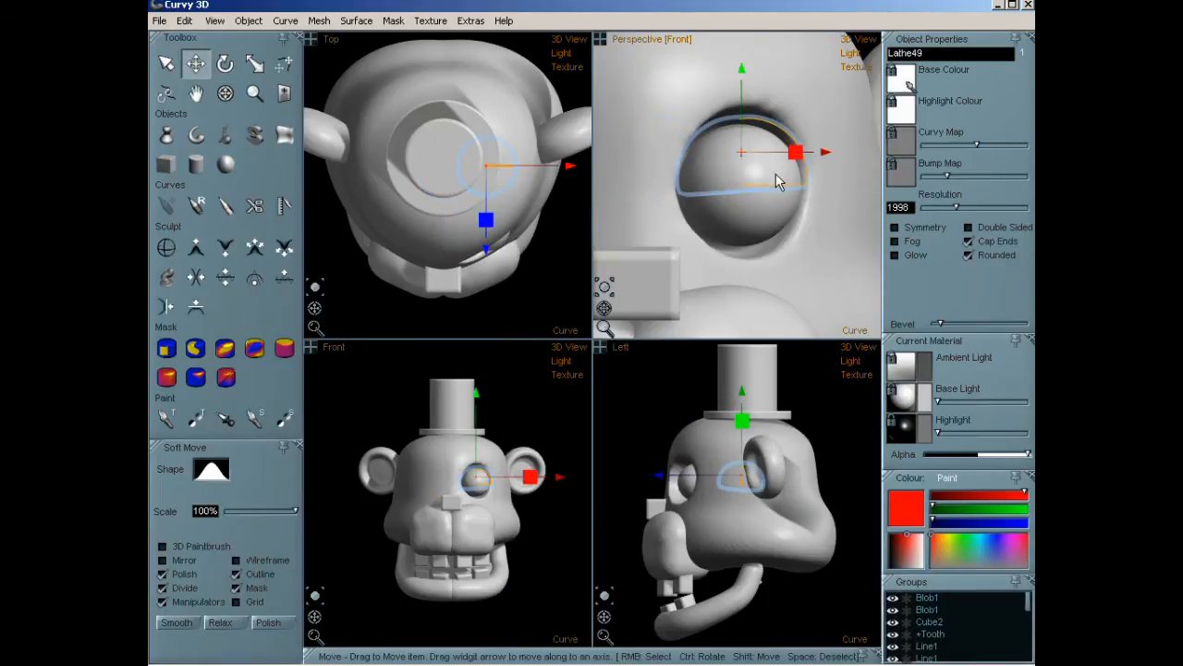
Tilt the eyelid dome and move it forward so it covers the upper part of the eyeball in the socket.
key(e)
key(r)
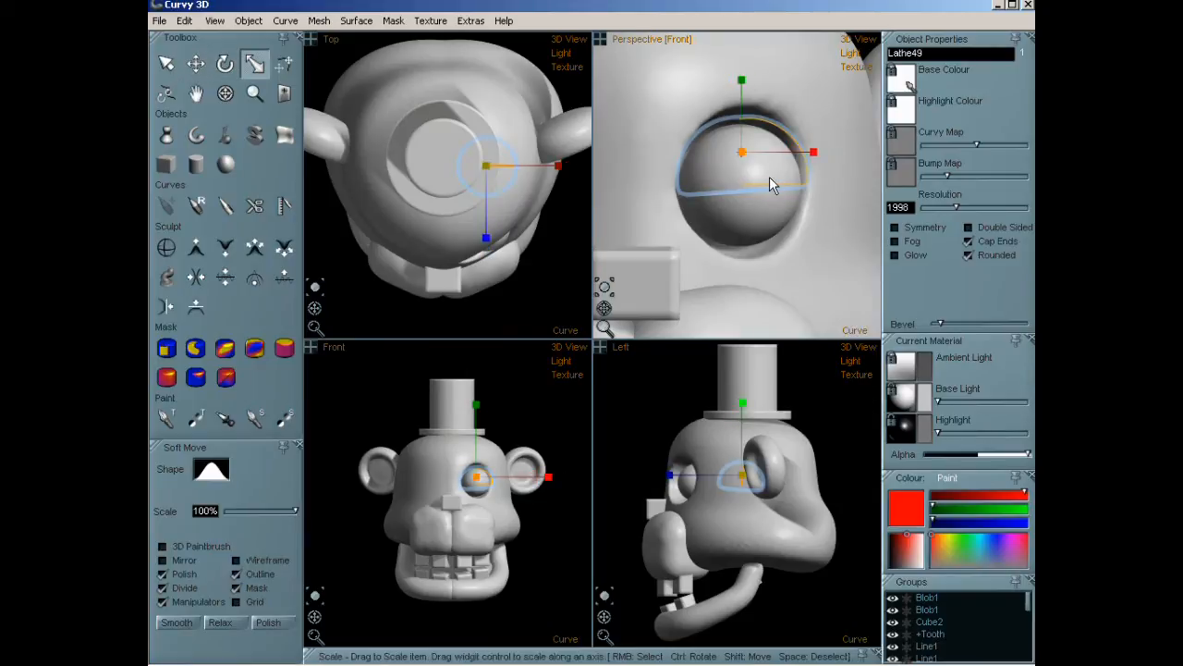
key(e)
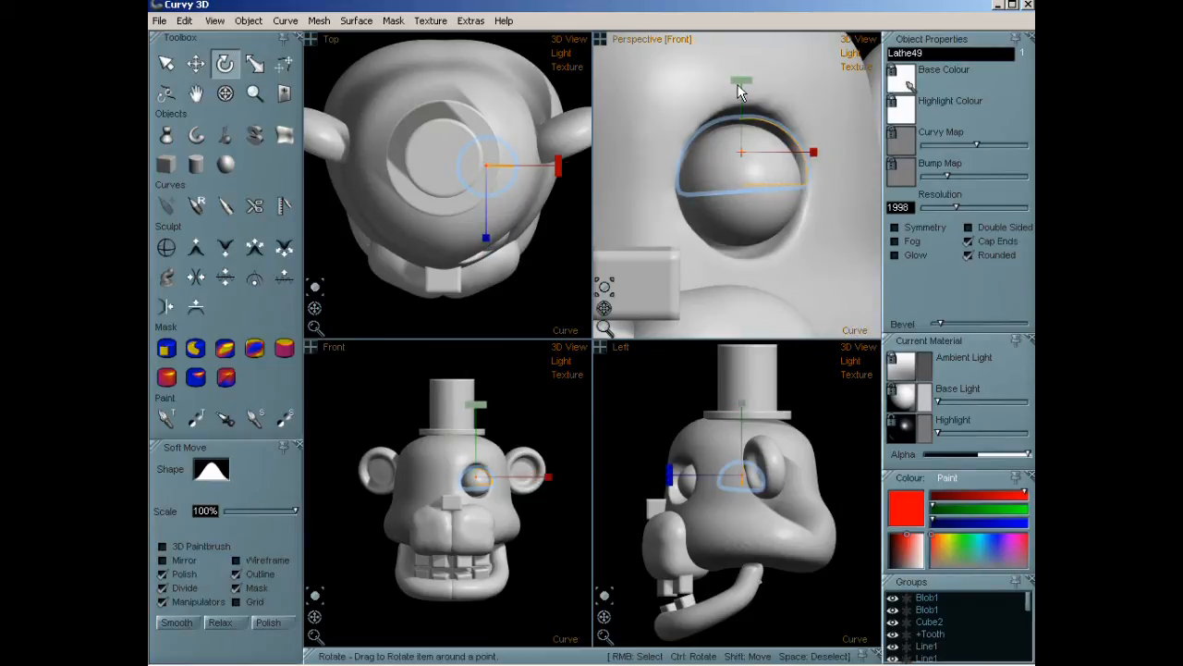
drag(746, 82, 743, 83)
key(w)
drag(766, 506, 665, 498)
key(e)
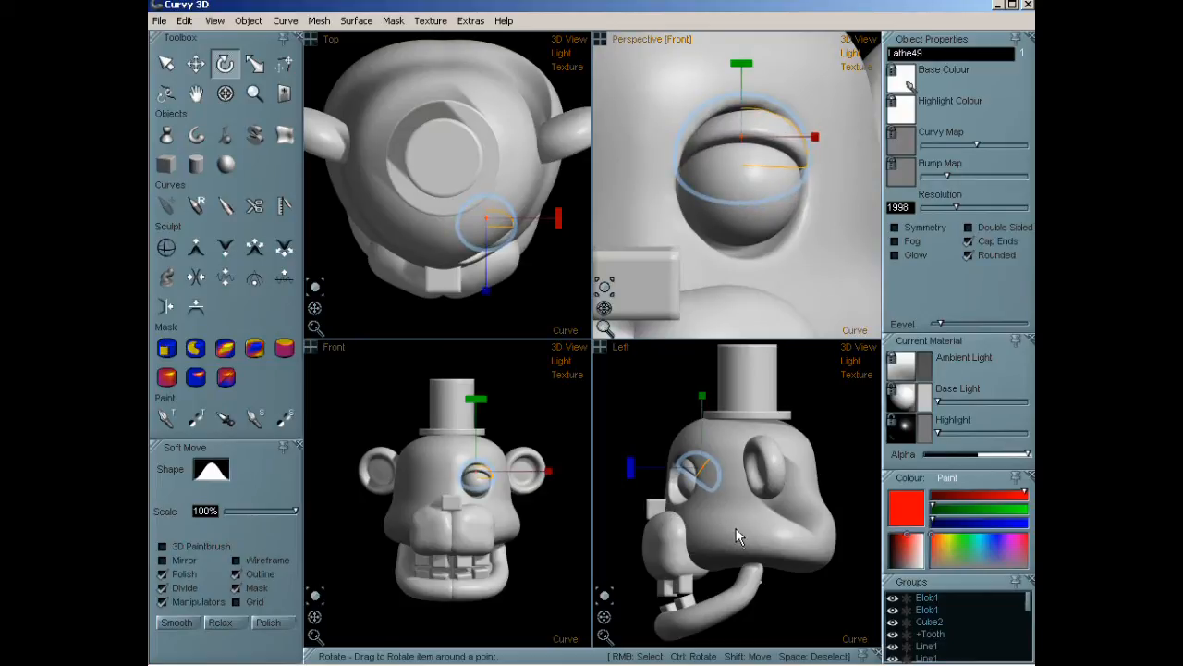
Adjust the eyelid's scale slightly and nudge it until it fits closely over the eyeball.
key(s)
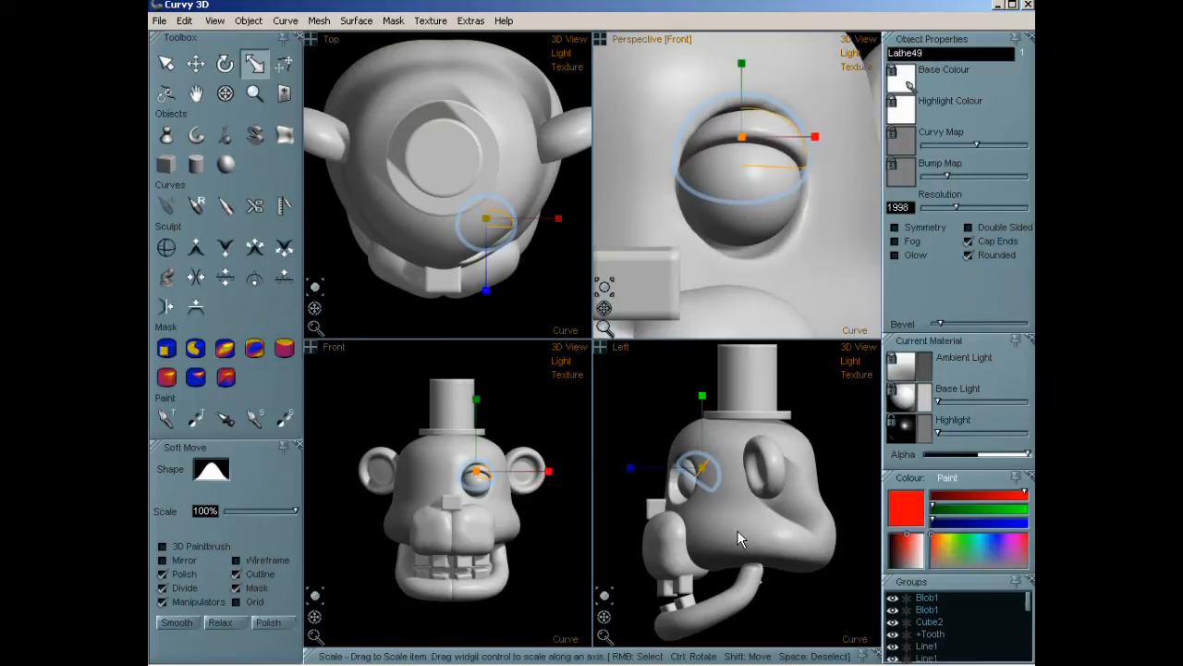
drag(693, 482, 681, 502)
key(m)
drag(538, 510, 539, 511)
scroll(673, 293, down, 5)
middle_drag(719, 271, 783, 167)
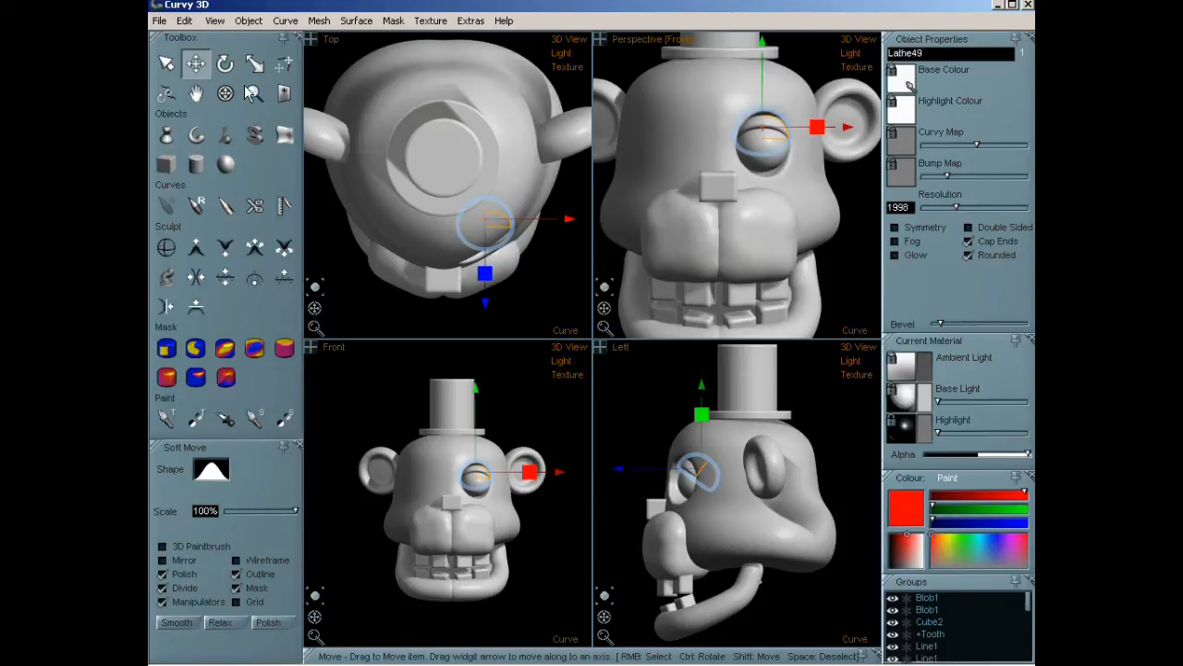
Duplicate the eyeball sphere in place and move the copy forward out of the eye socket.
right_click(694, 499)
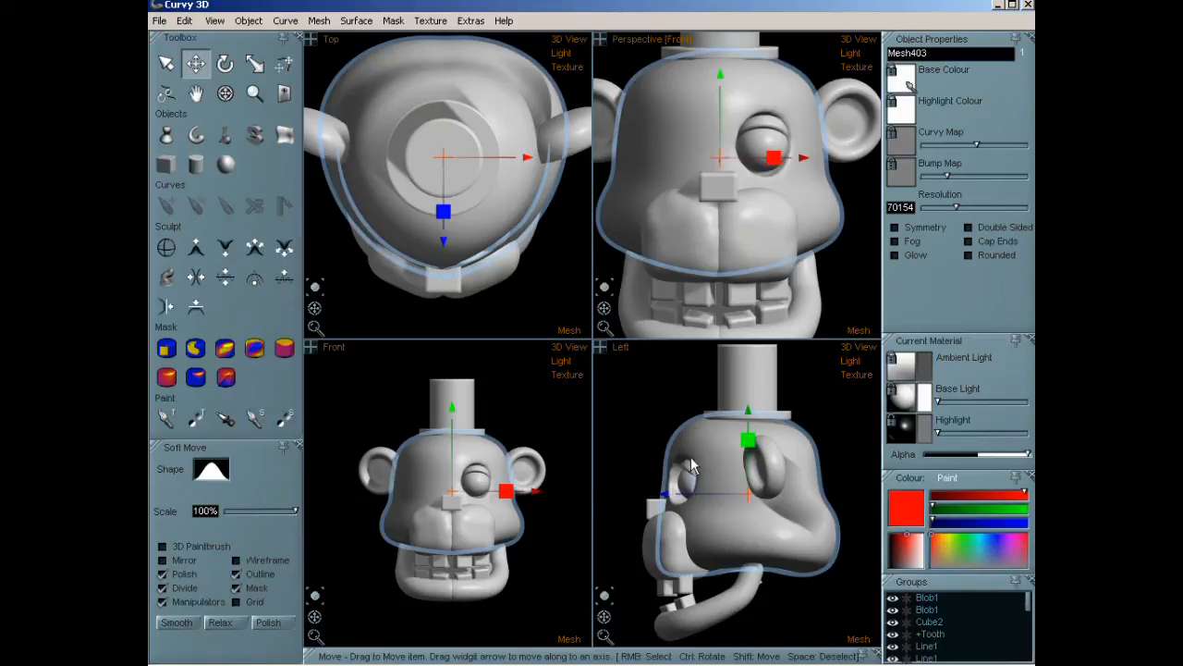
scroll(673, 490, up, 5)
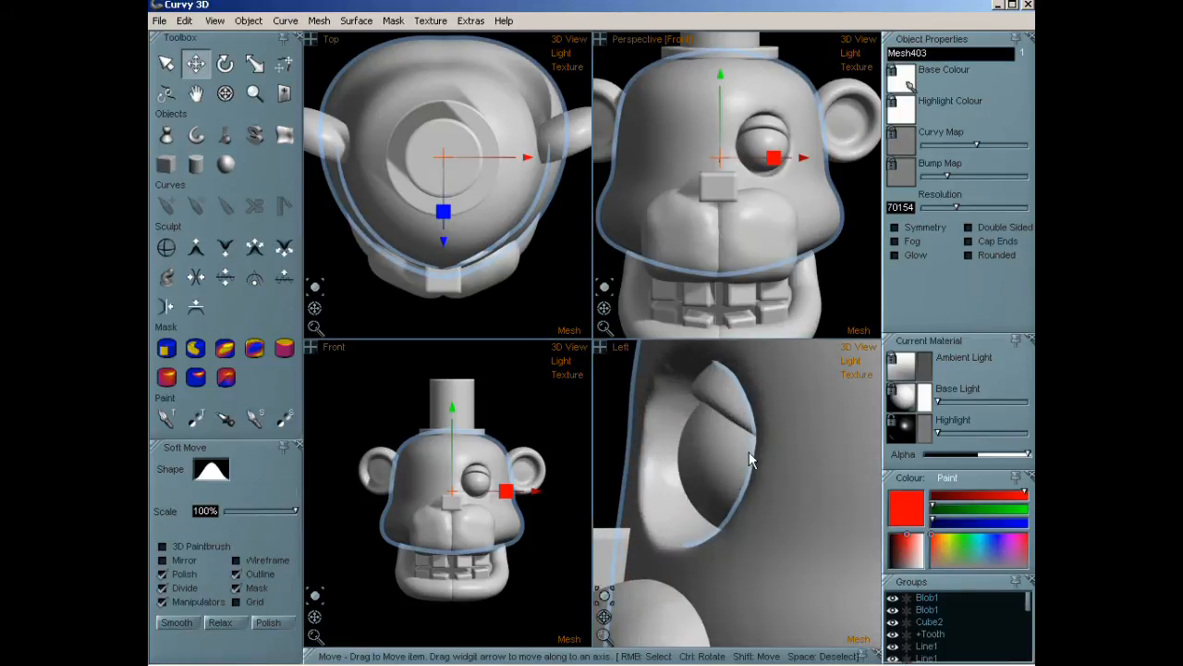
drag(1028, 607, 979, 646)
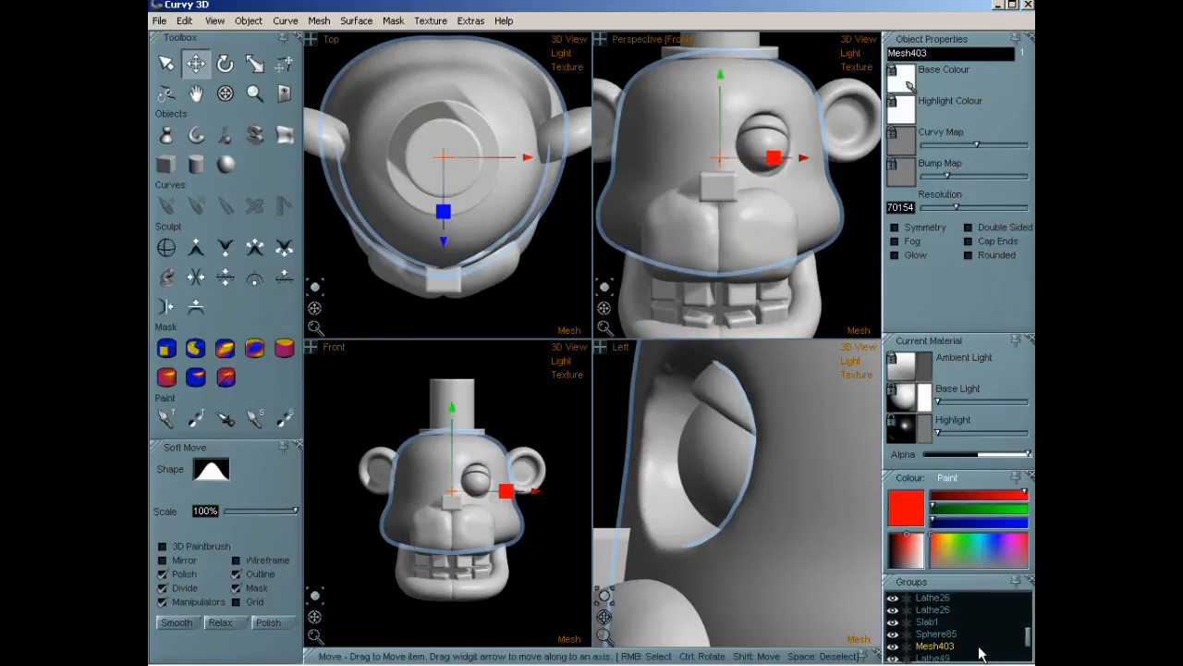
scroll(961, 638, down, 2)
click(937, 598)
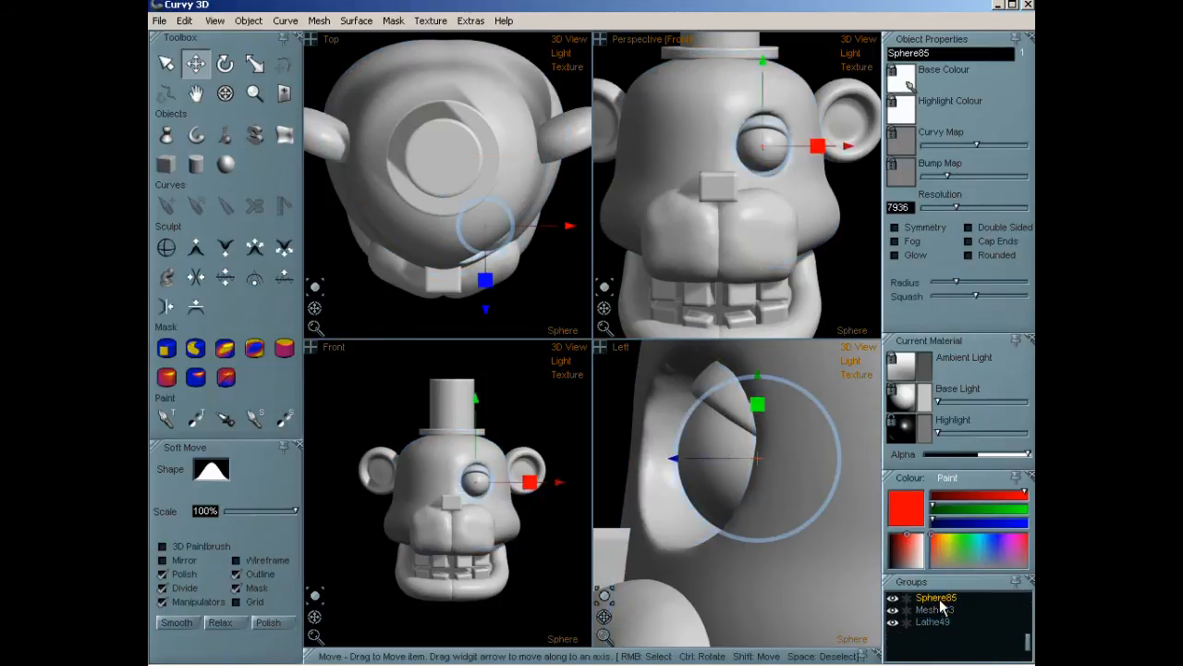
key(e)
key(ctrl+v)
drag(674, 459, 603, 463)
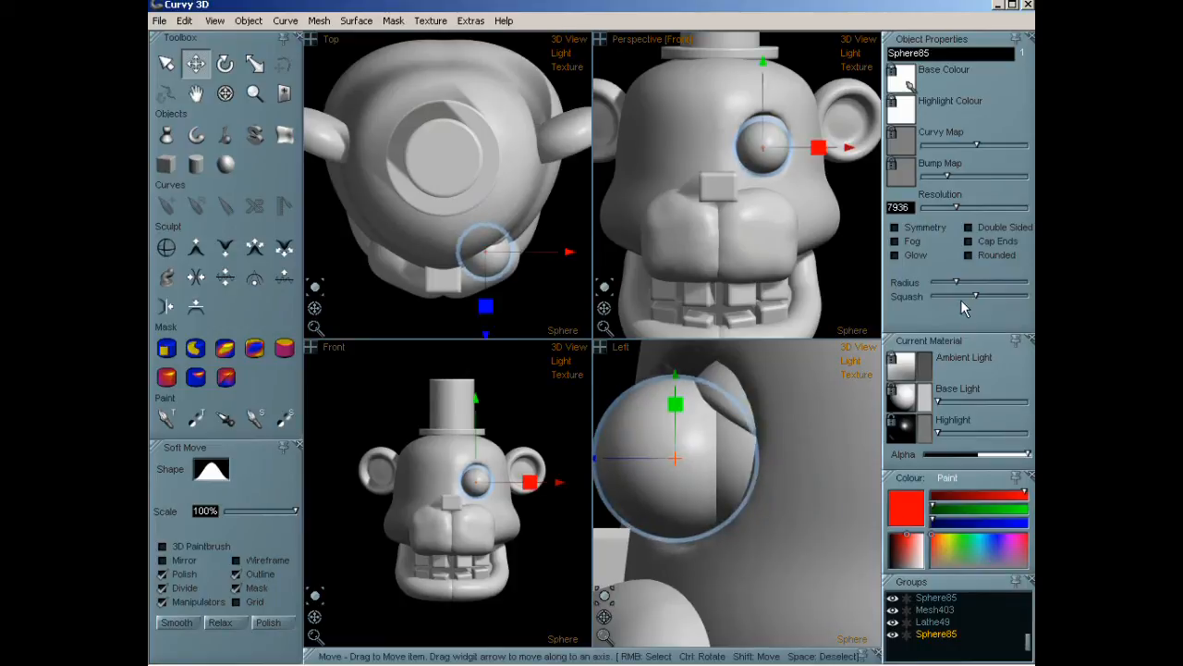
Squash and shrink the copied sphere into a small forward-facing iris disc, and seat it against the front of the eyeball.
drag(974, 296, 958, 298)
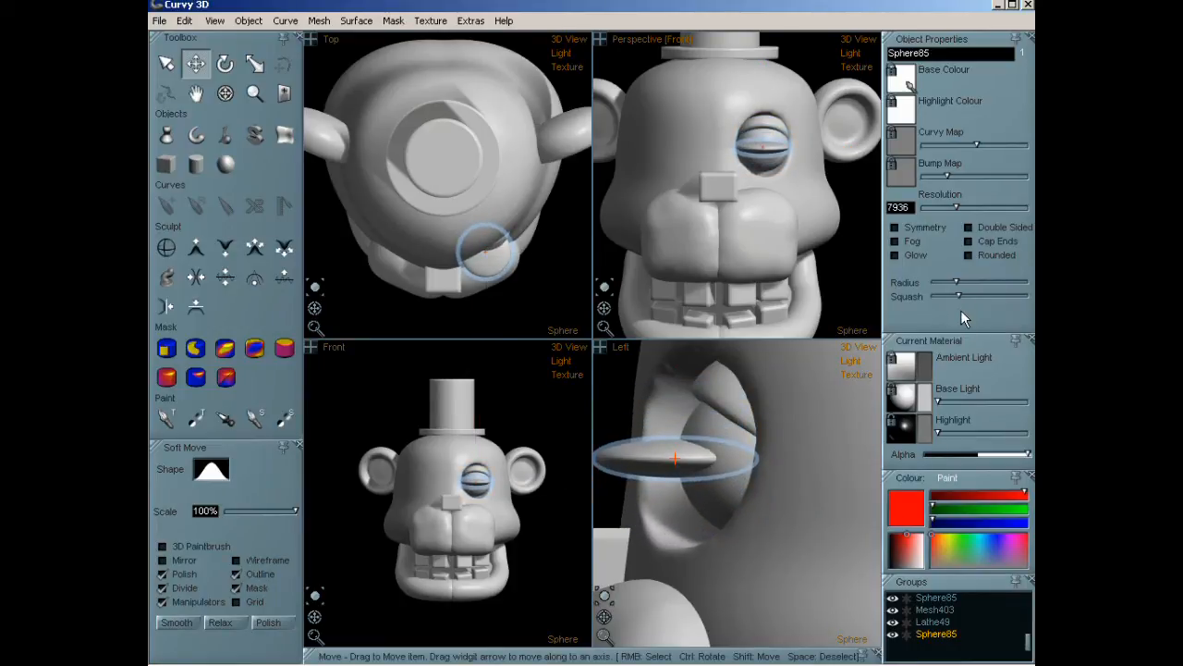
drag(957, 282, 948, 283)
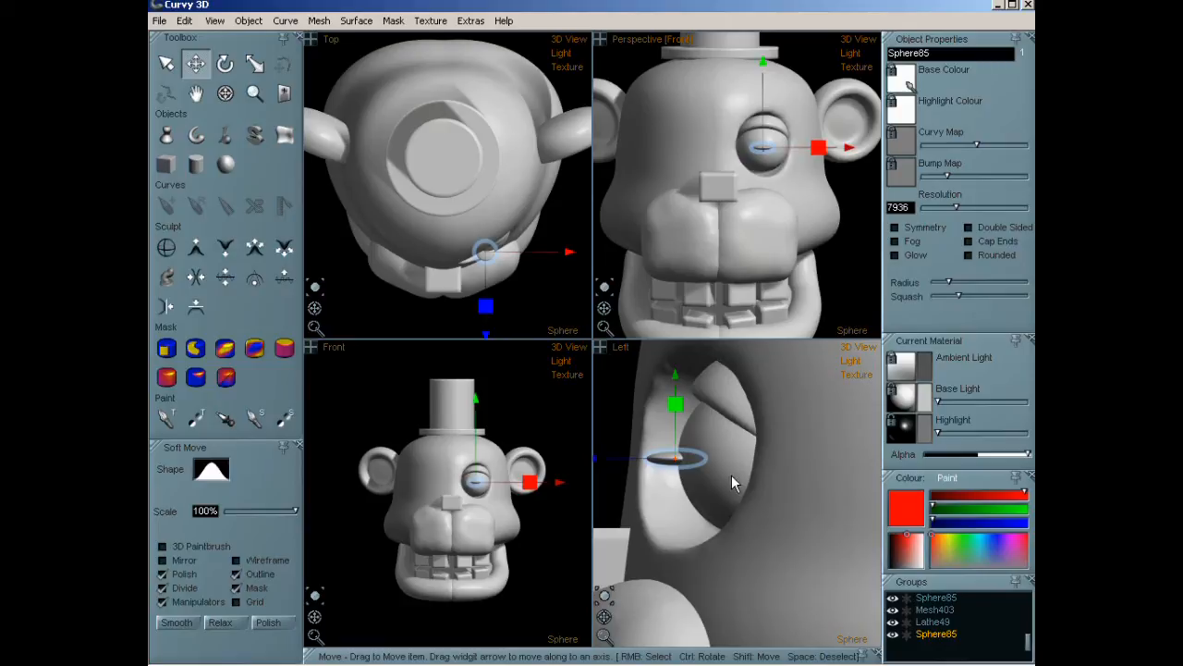
key(r)
drag(609, 478, 652, 509)
drag(965, 295, 965, 295)
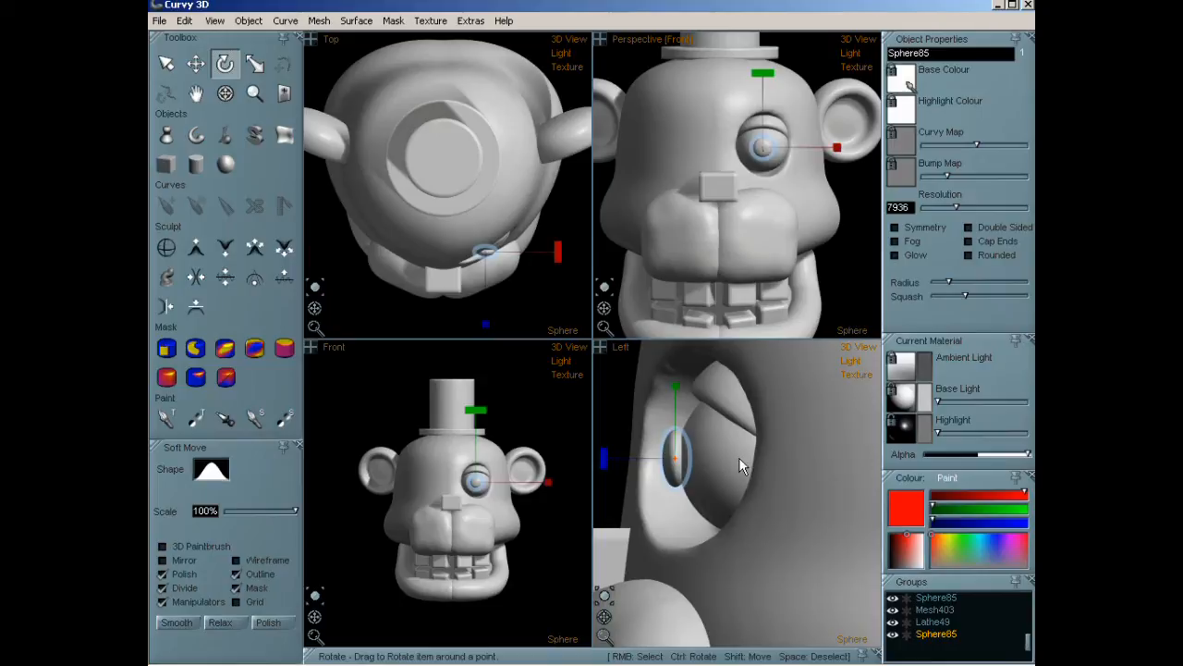
key(m)
drag(598, 455, 606, 455)
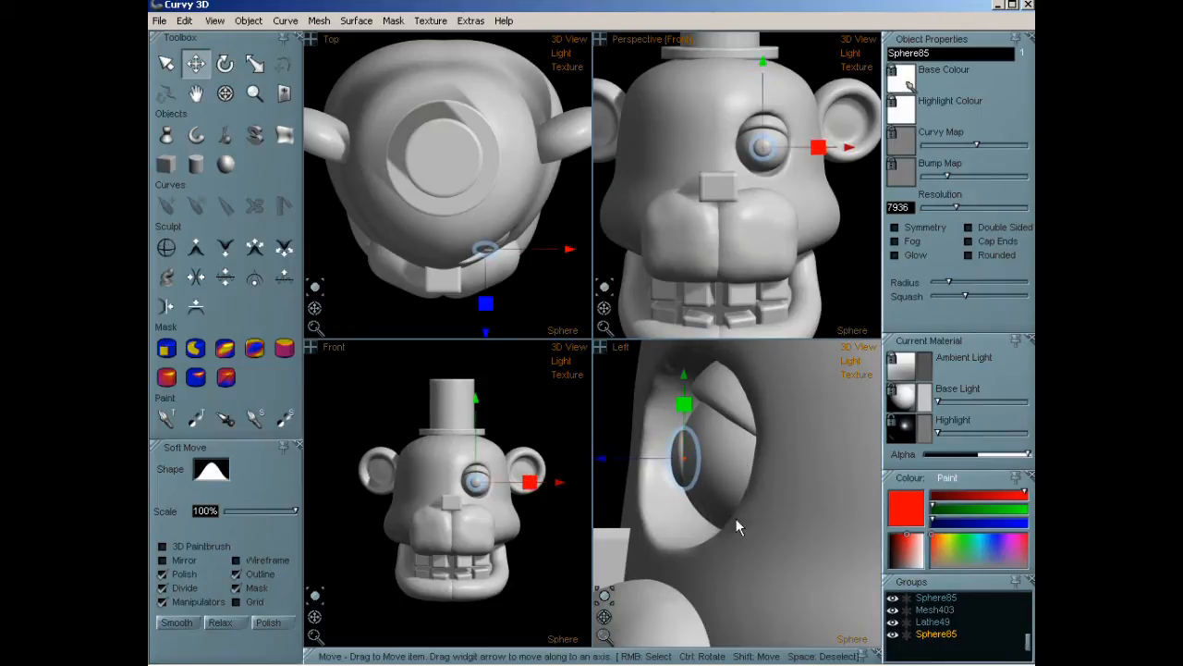
Make the eyelid and the iris disc children of the eyeball sphere so they form one eye group.
drag(936, 636, 943, 606)
click(945, 625)
click(942, 636)
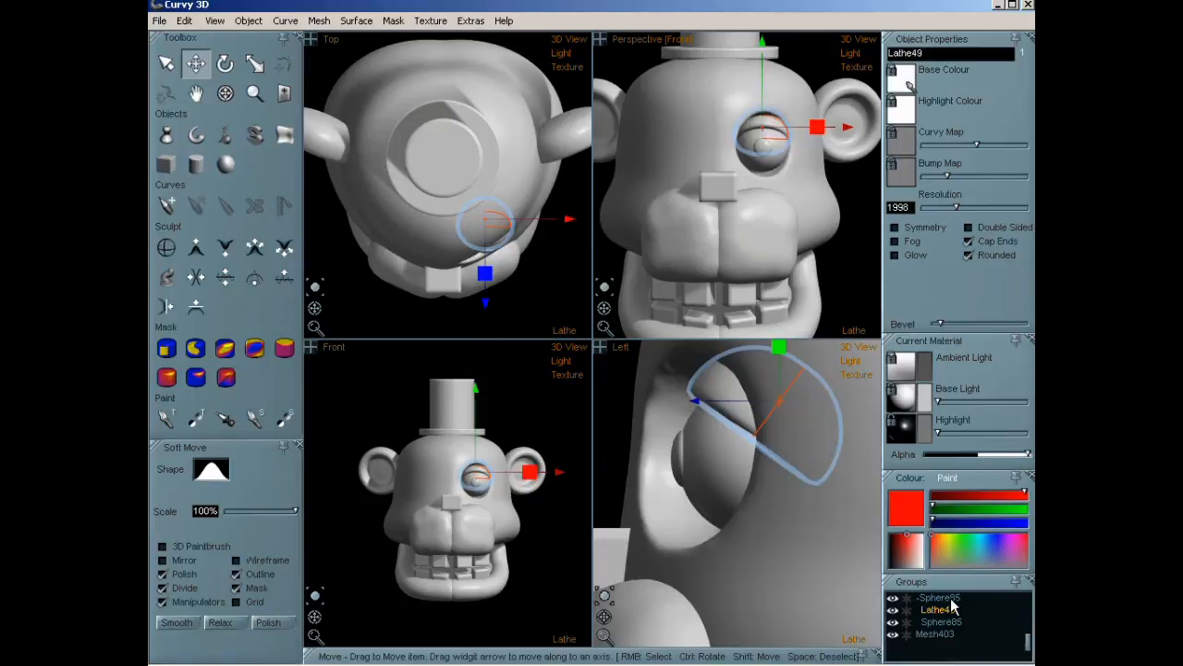
click(940, 598)
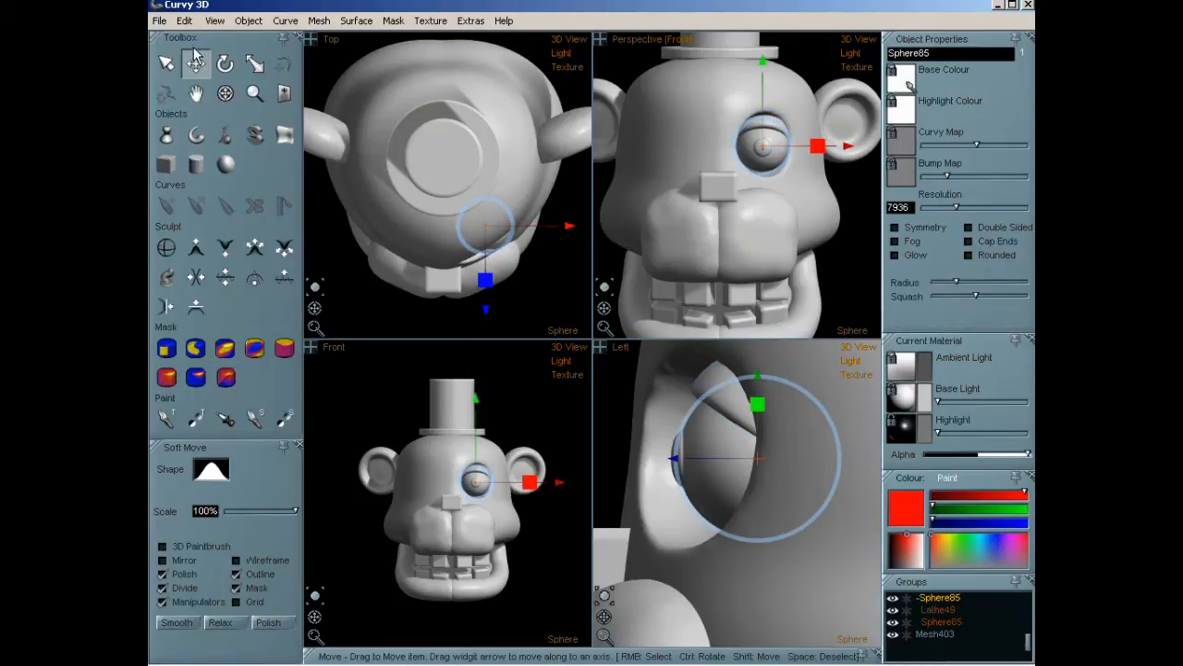
Select the head mesh and save the scene as a new file named f3.cvy in the Freddy folder.
click(166, 63)
click(811, 199)
click(161, 22)
click(174, 76)
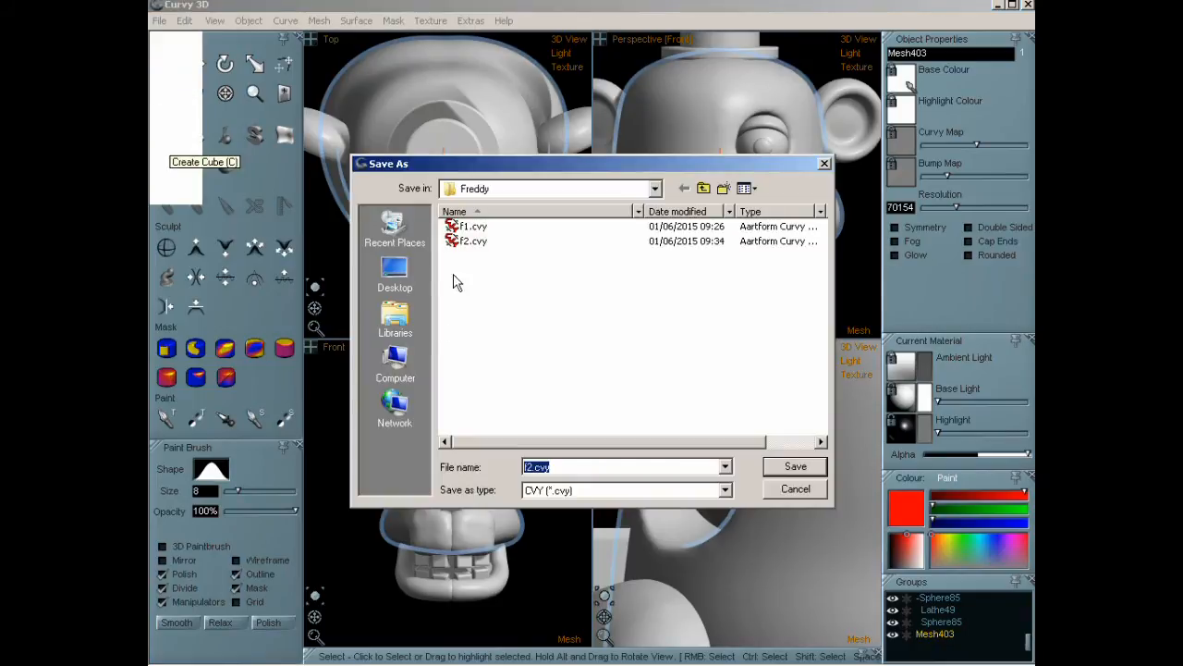
click(532, 466)
key(BackSpace)
text(3)
key(Return)
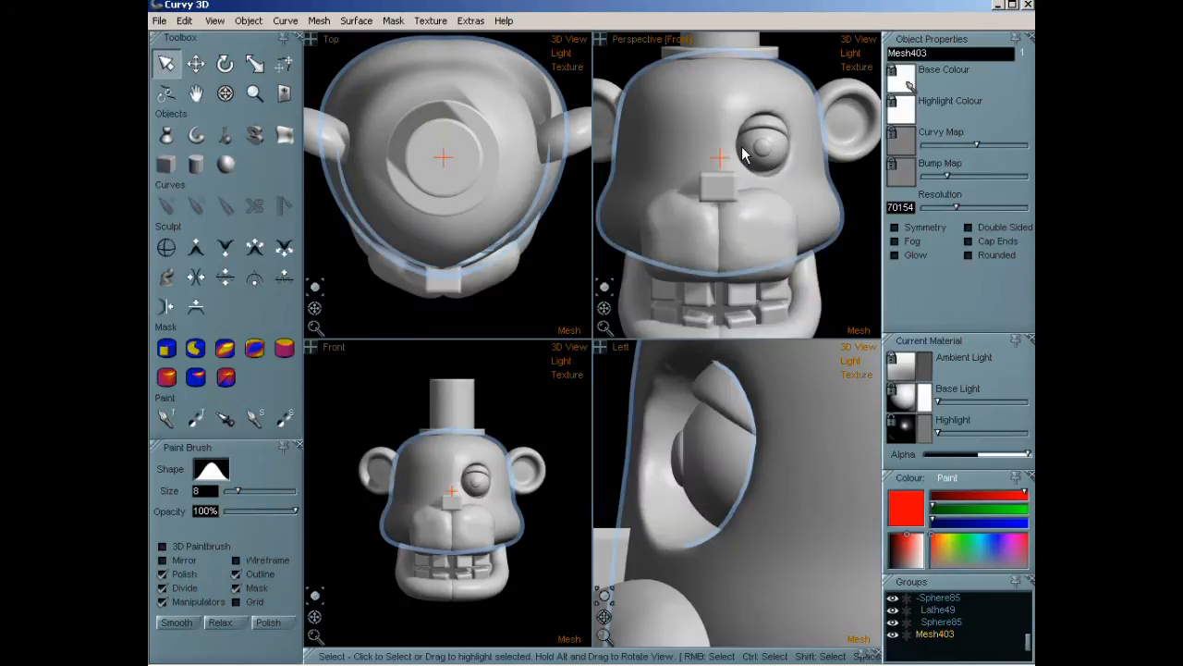
Make the head mesh symmetrical so the carved eye socket is mirrored to the other side of the face.
click(323, 22)
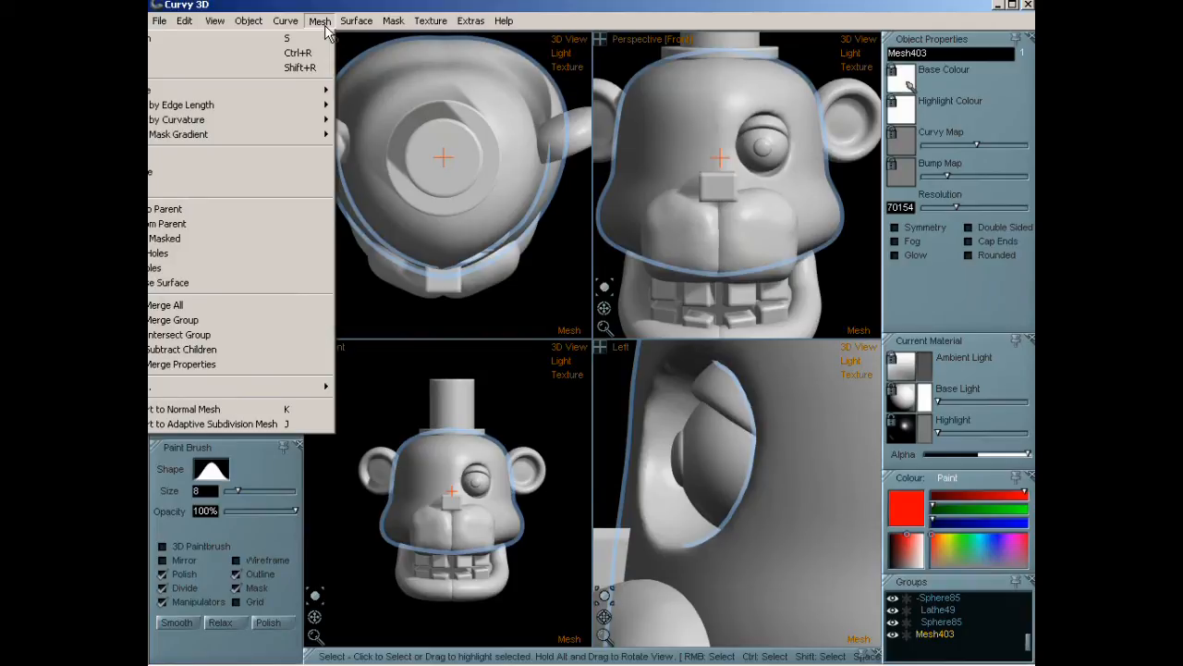
click(286, 160)
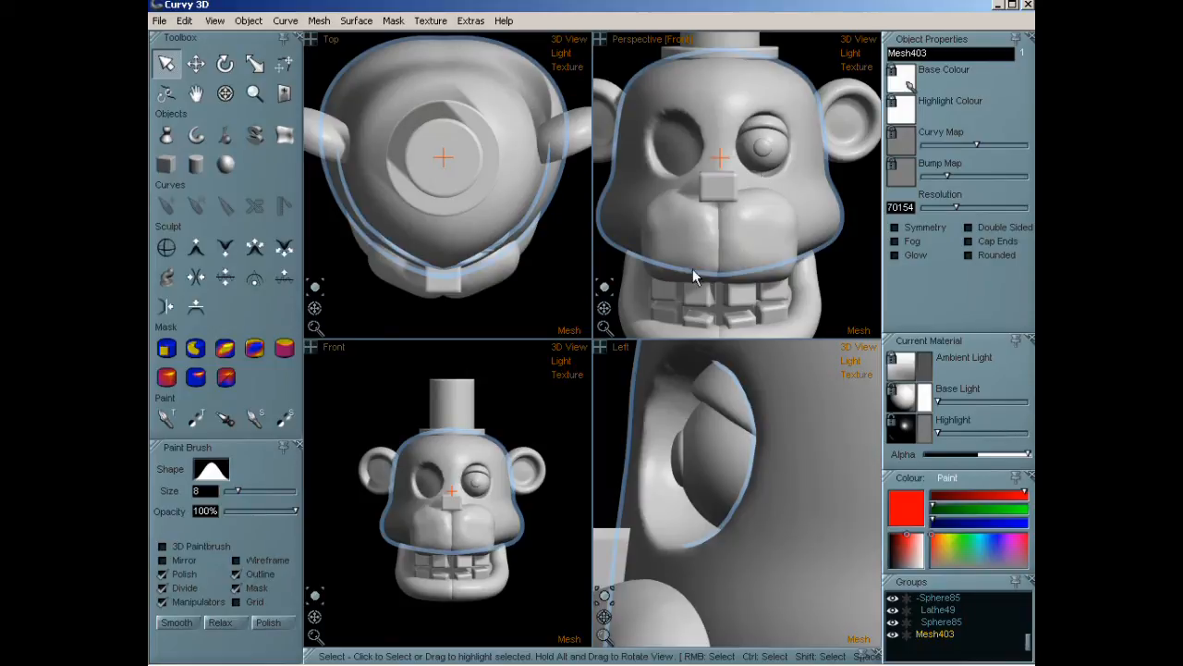
mouse_move(608, 314)
mouse_down()
mouse_move(721, 292)
mouse_move(610, 309)
mouse_move(592, 301)
mouse_move(601, 278)
mouse_move(607, 316)
mouse_up()
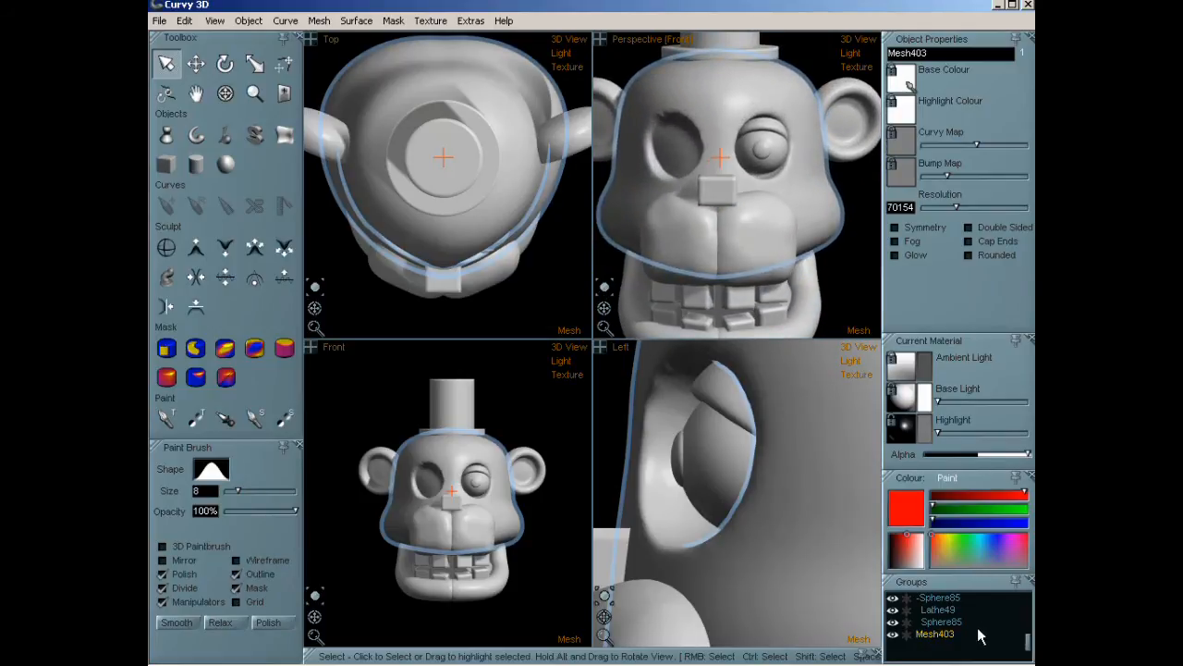
Select the eyeball with its eyelid and iris, and mirror-clone the group into the opposite eye socket.
click(948, 610)
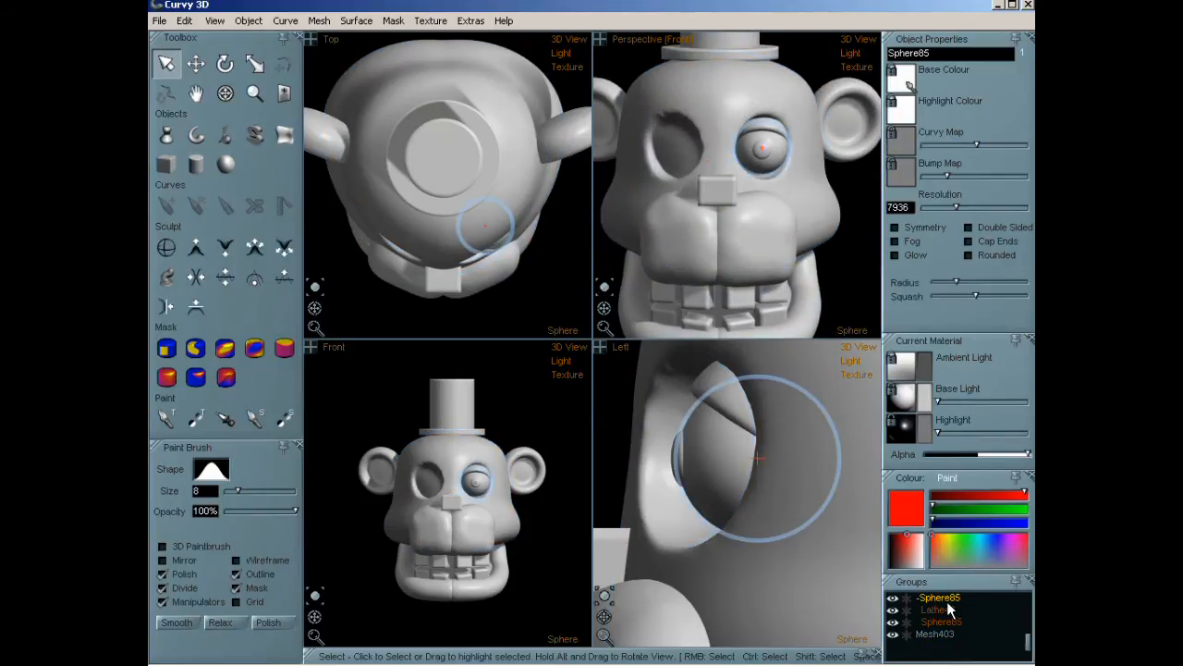
click(185, 21)
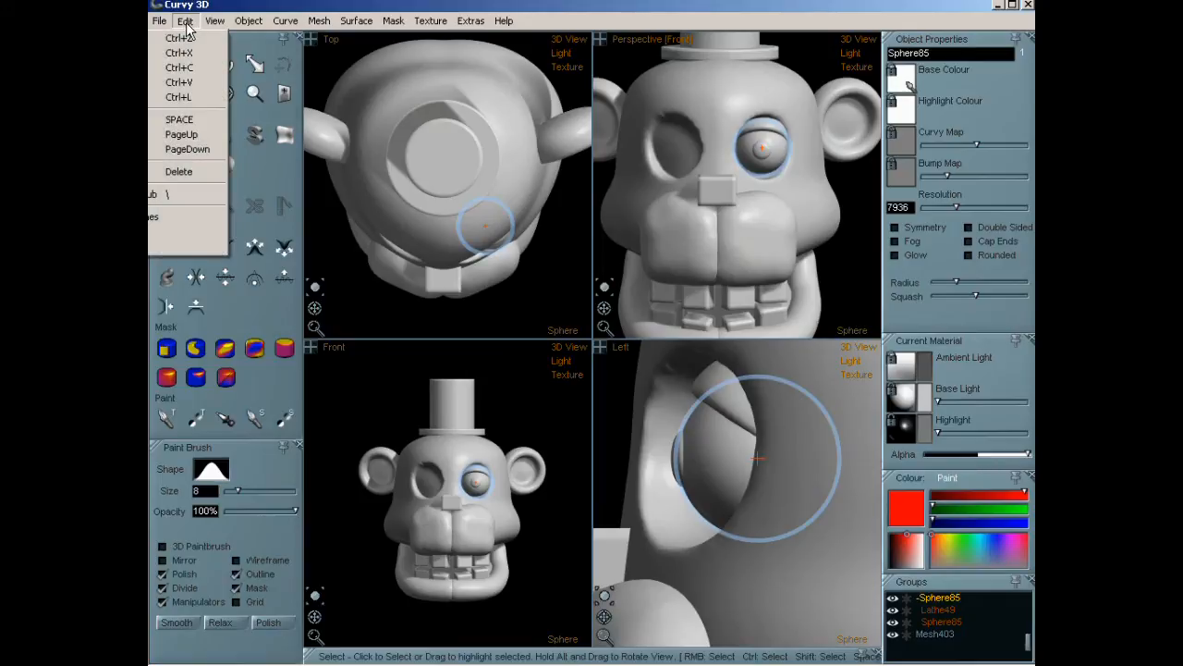
click(189, 24)
click(194, 24)
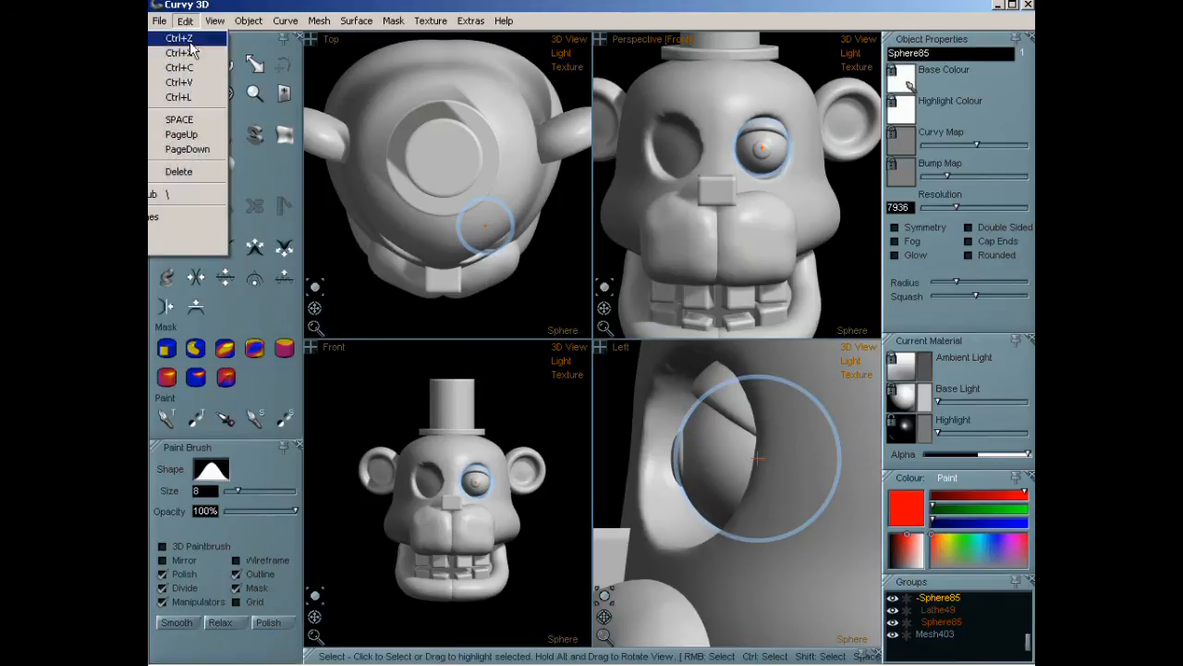
click(188, 95)
scroll(648, 190, down, 4)
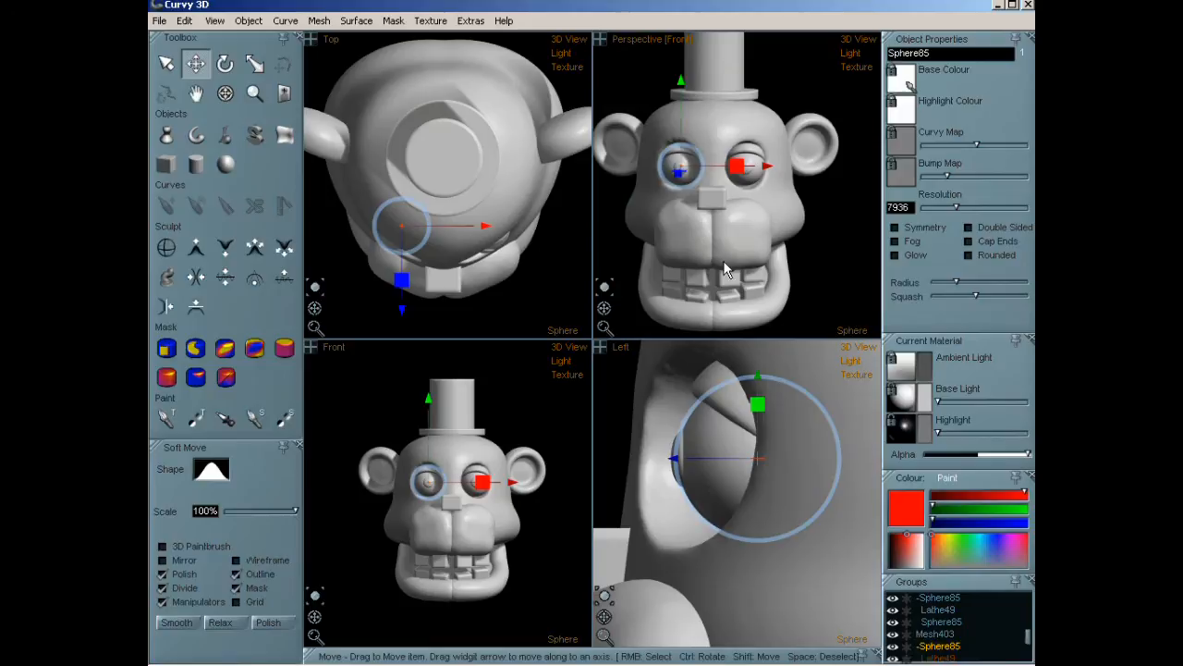
Examine the two muzzle halves and the mirrored eyes from an angled perspective of the whole head.
scroll(700, 273, up, 2)
drag(606, 311, 581, 303)
right_click(725, 233)
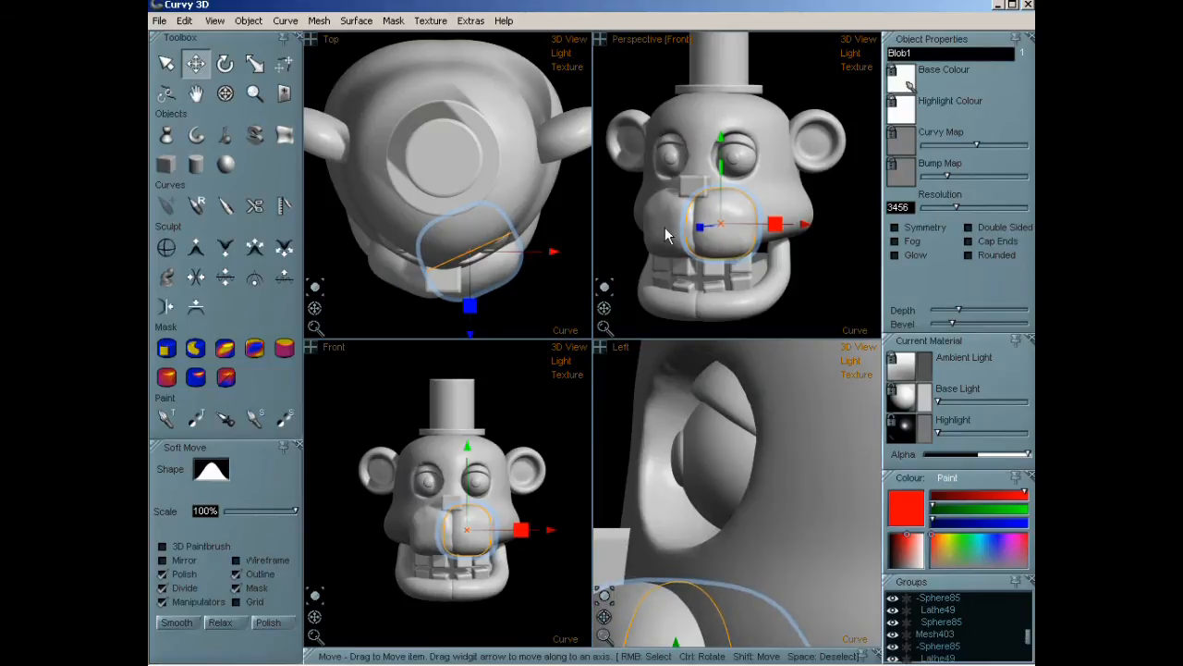
drag(664, 235, 647, 271)
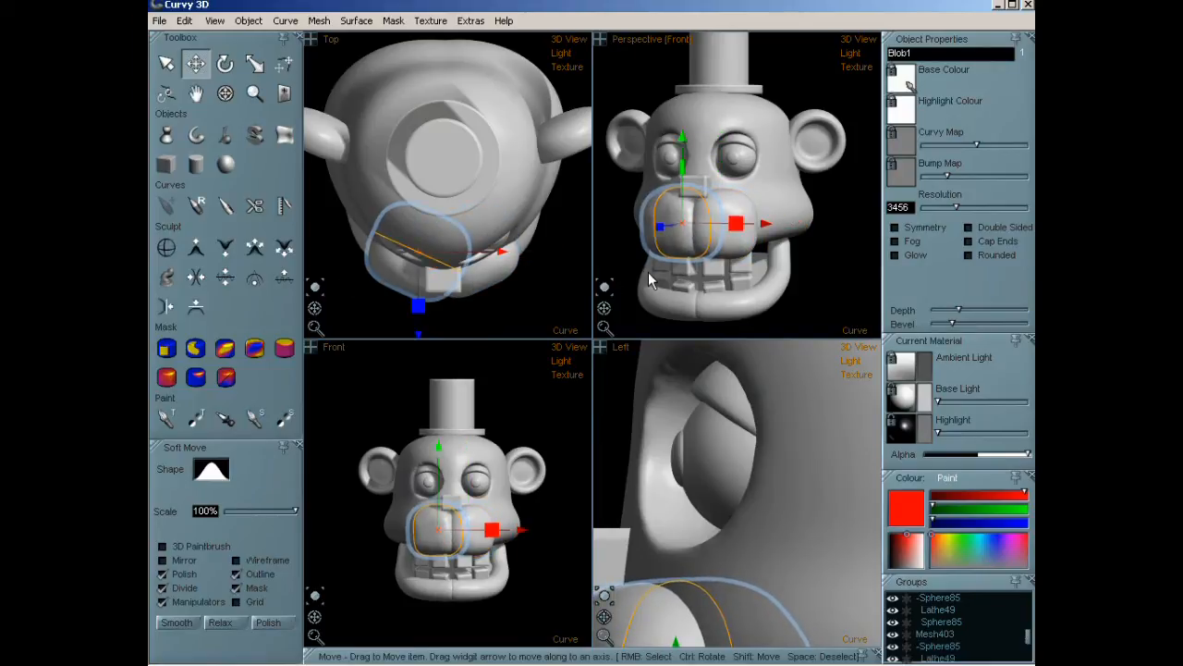
right_click(844, 287)
shift+drag(816, 290, 751, 214)
scroll(729, 209, down, 2)
scroll(676, 268, up, 1)
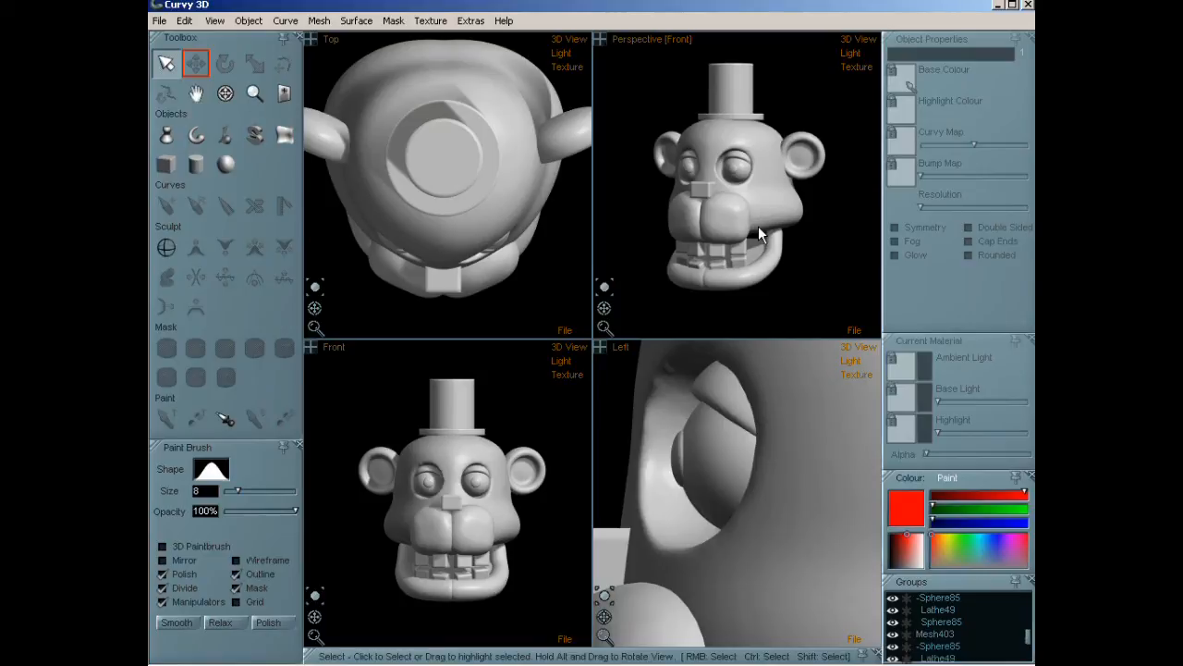
Create a small cylinder, place it in front of the muzzle and slightly reduce its height.
scroll(758, 226, up, 1)
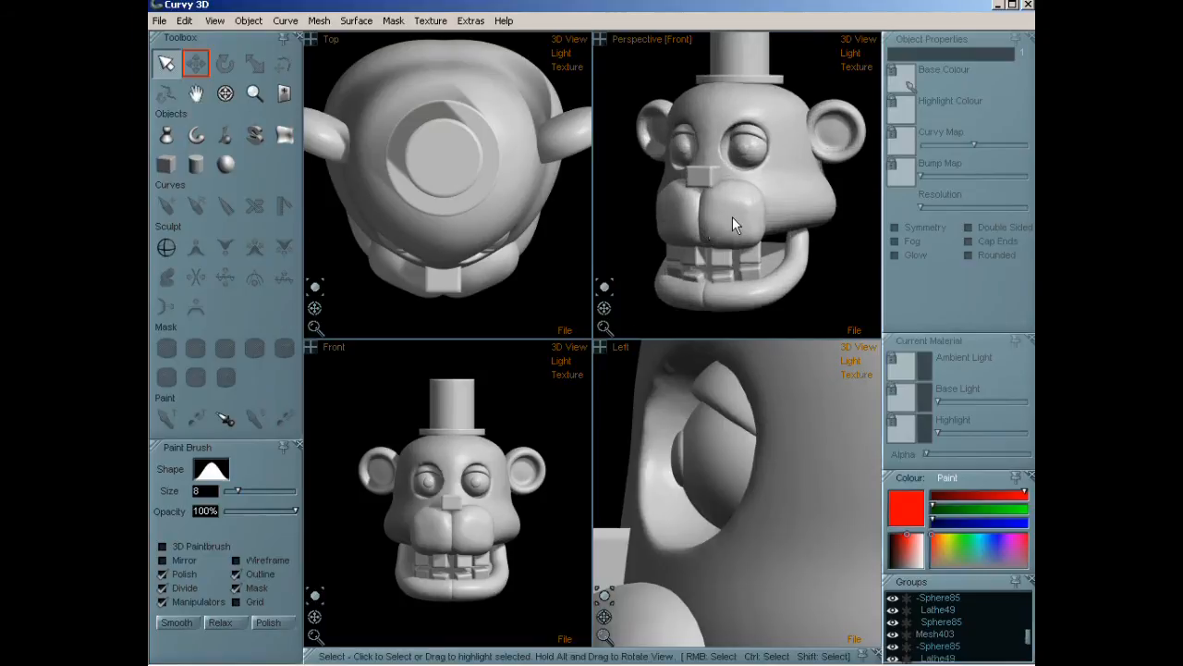
scroll(732, 218, up, 1)
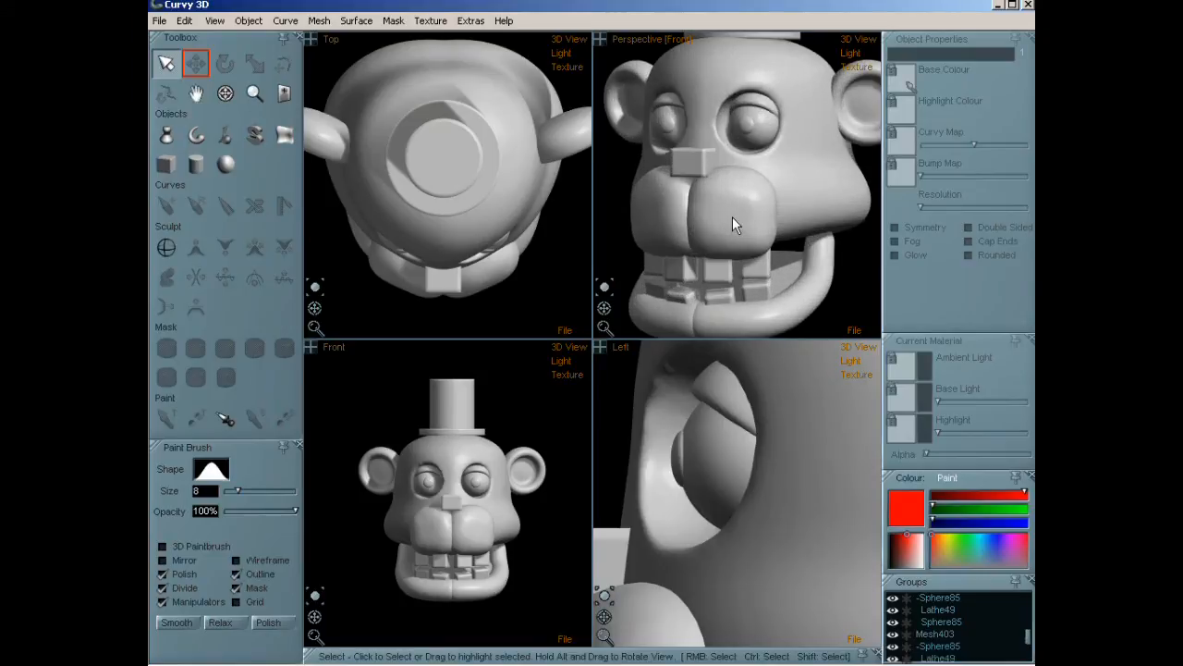
click(197, 166)
drag(732, 194, 740, 201)
scroll(749, 481, down, 4)
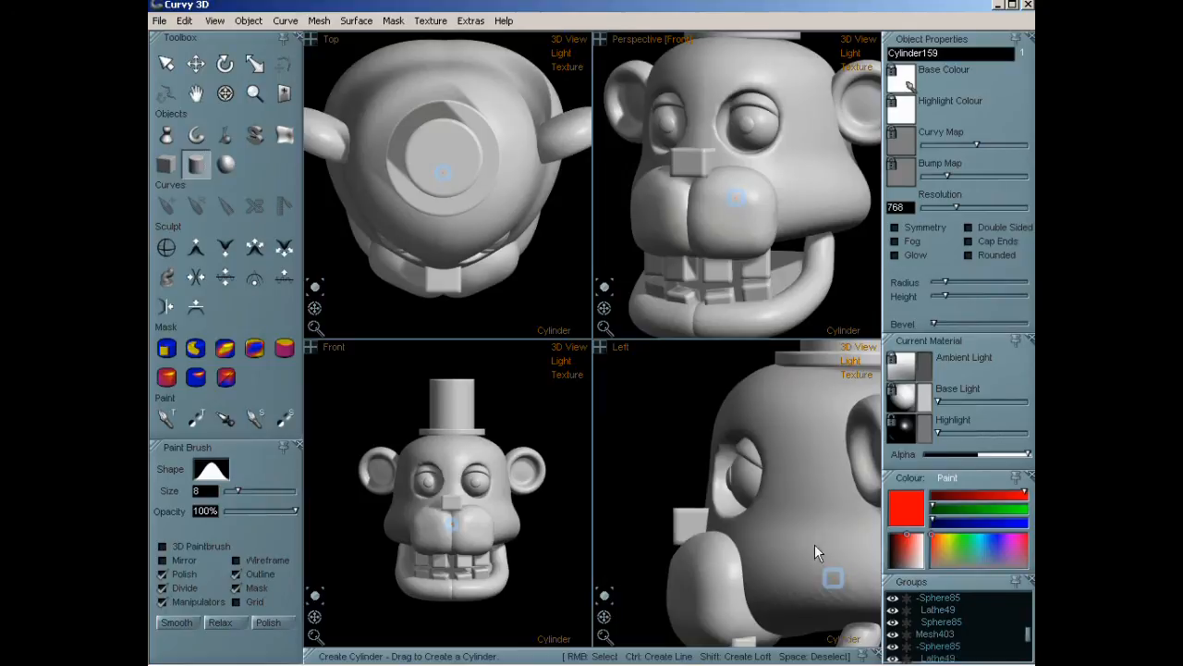
click(838, 583)
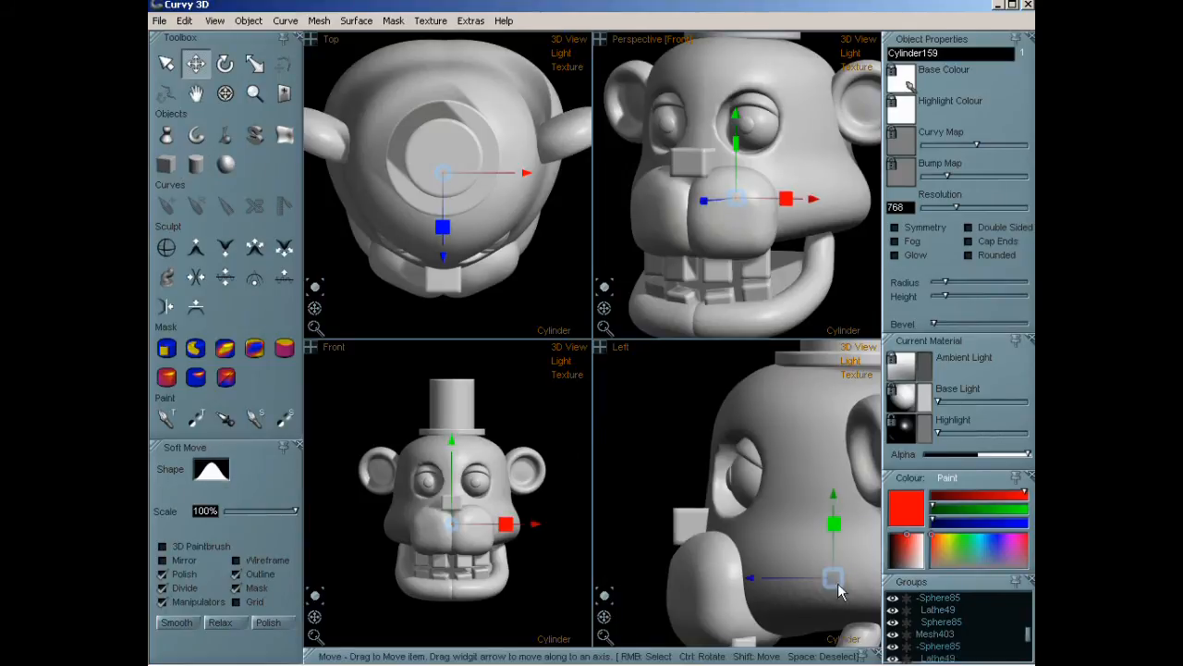
drag(852, 601, 689, 579)
drag(945, 282, 944, 294)
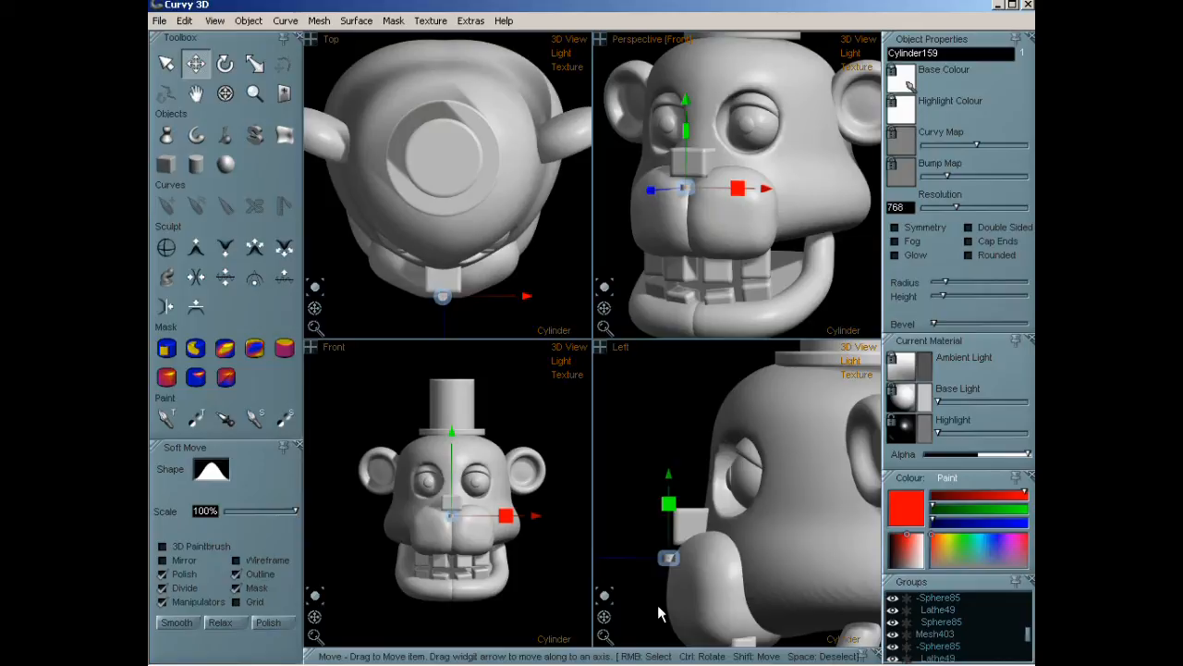
Rotate the small cylinder so its flat face points forward, and move it in front of one muzzle half.
key(r)
key(e)
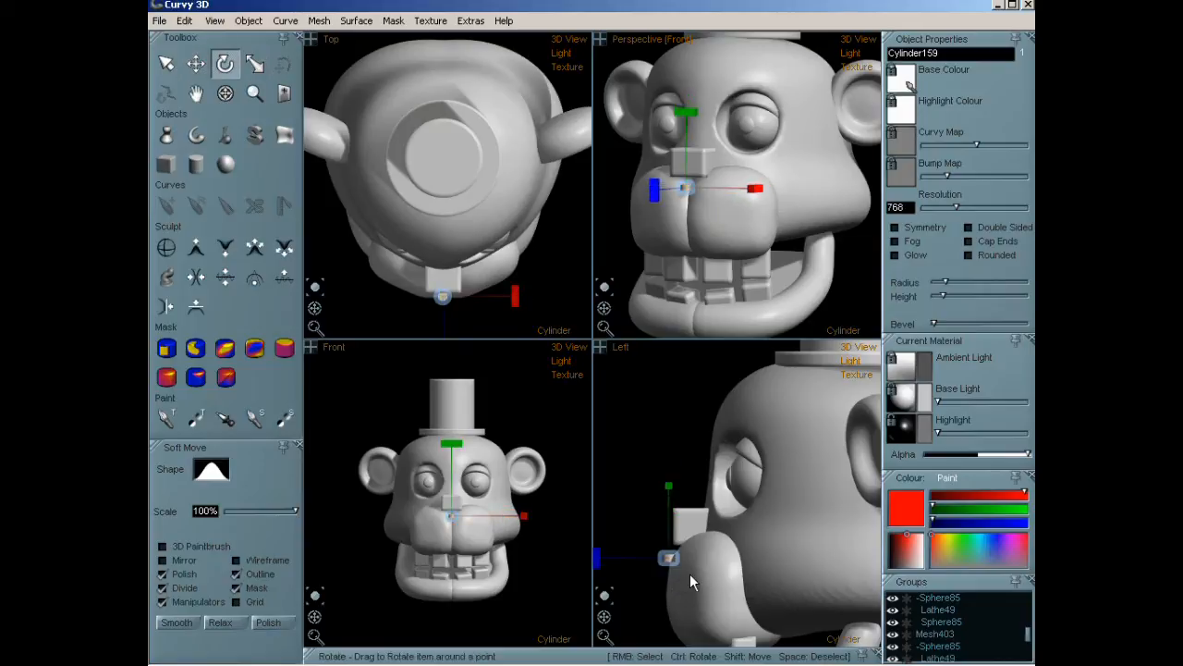
drag(690, 573, 732, 532)
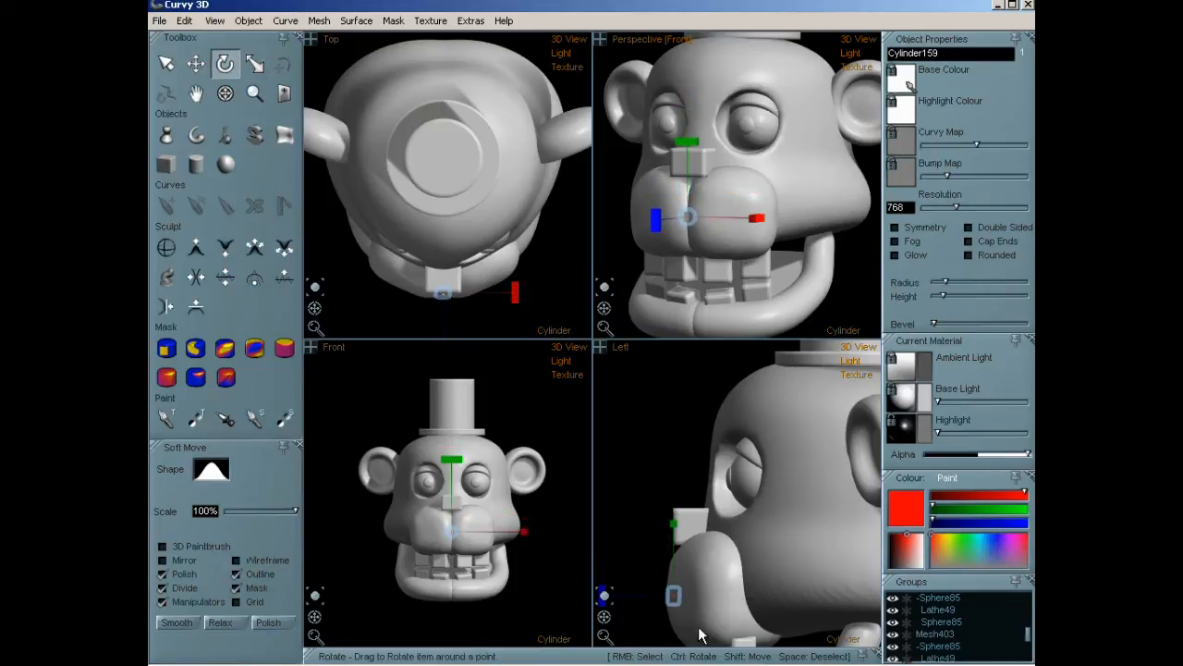
key(w)
drag(687, 612, 690, 570)
drag(512, 559, 541, 559)
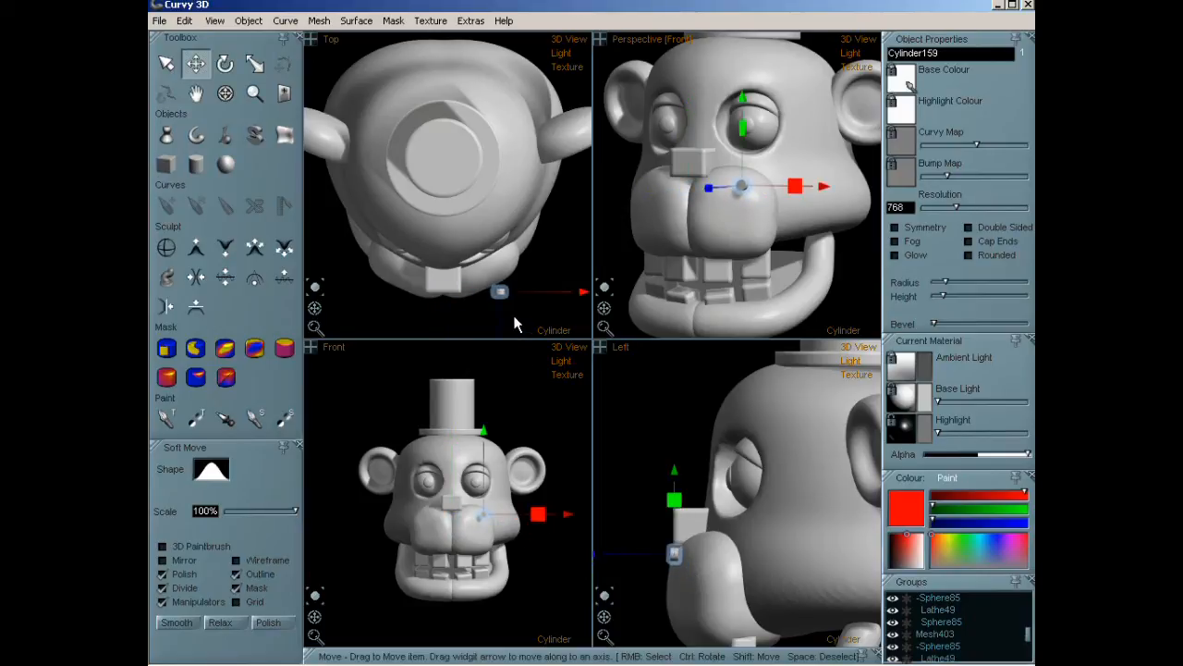
Angle the cylinder to follow the muzzle's curve, sink it into the surface and copy it into a triangle of three whisker dots.
key(e)
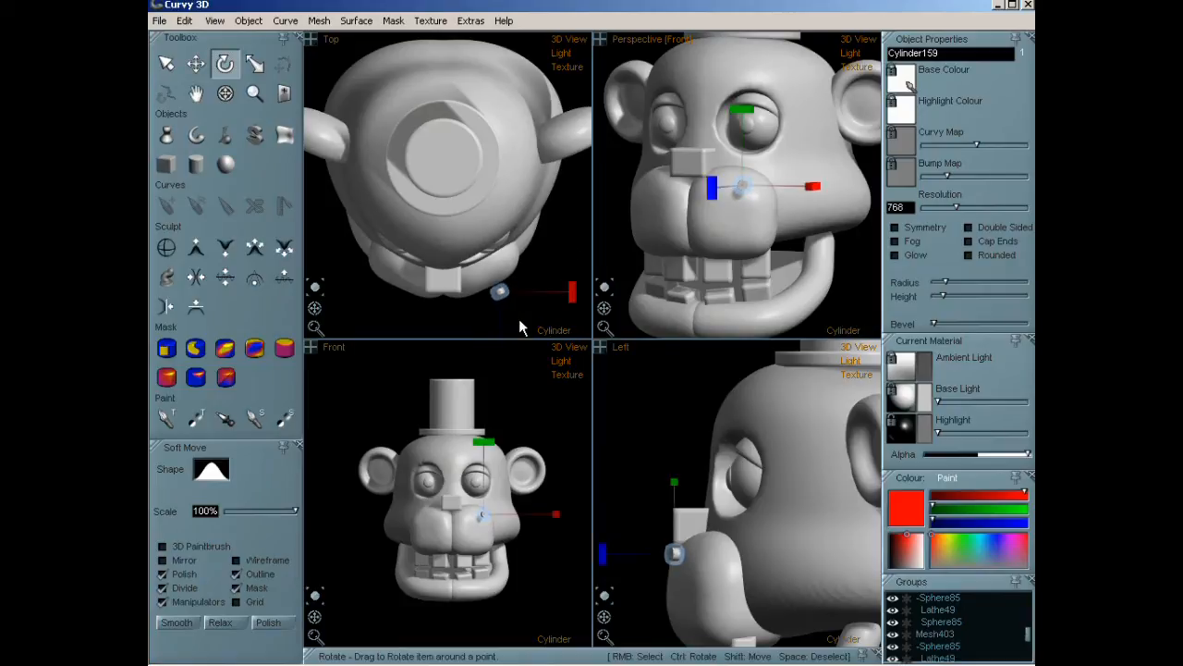
key(w)
drag(523, 321, 524, 306)
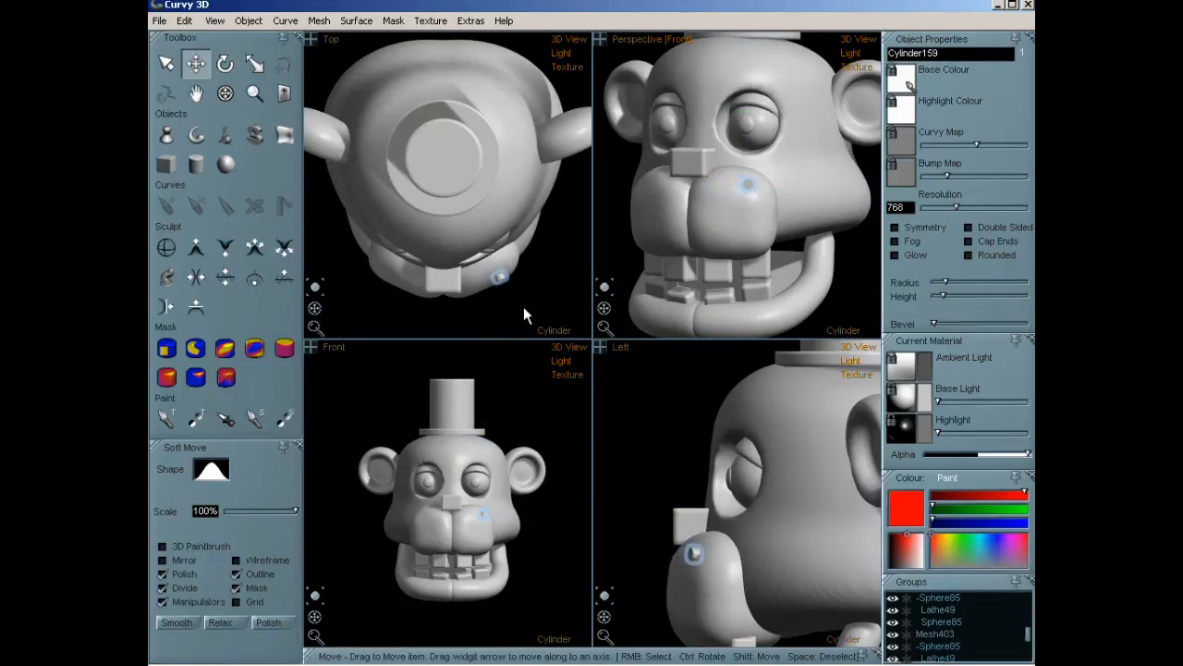
drag(750, 248, 739, 267)
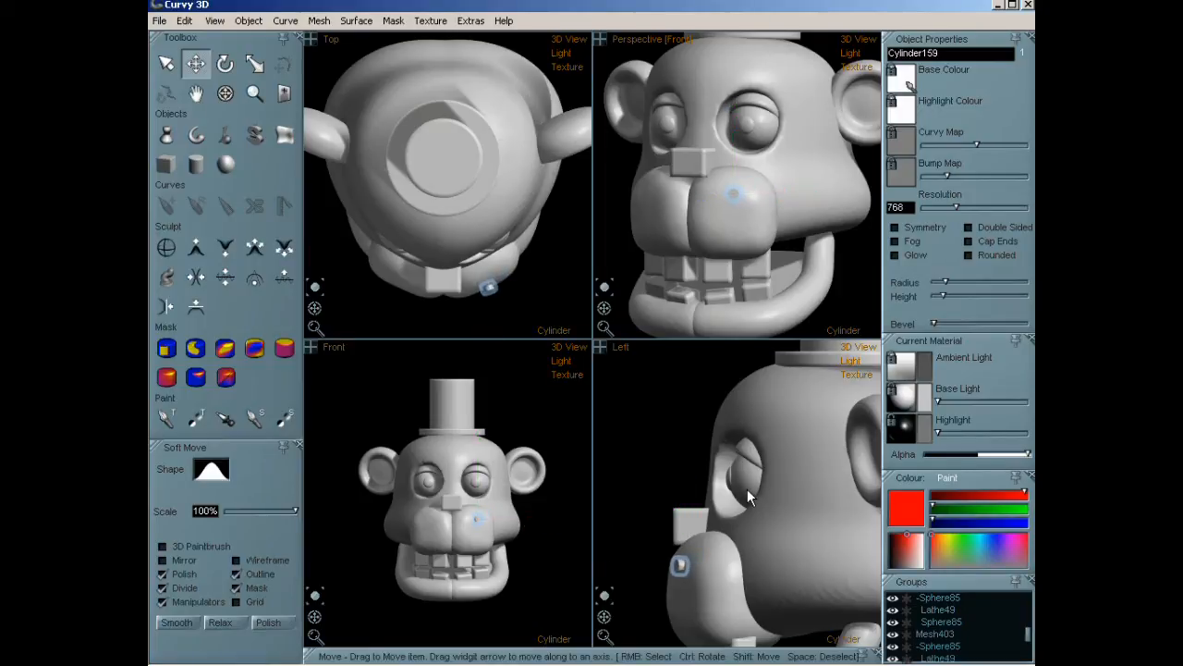
drag(759, 250, 766, 241)
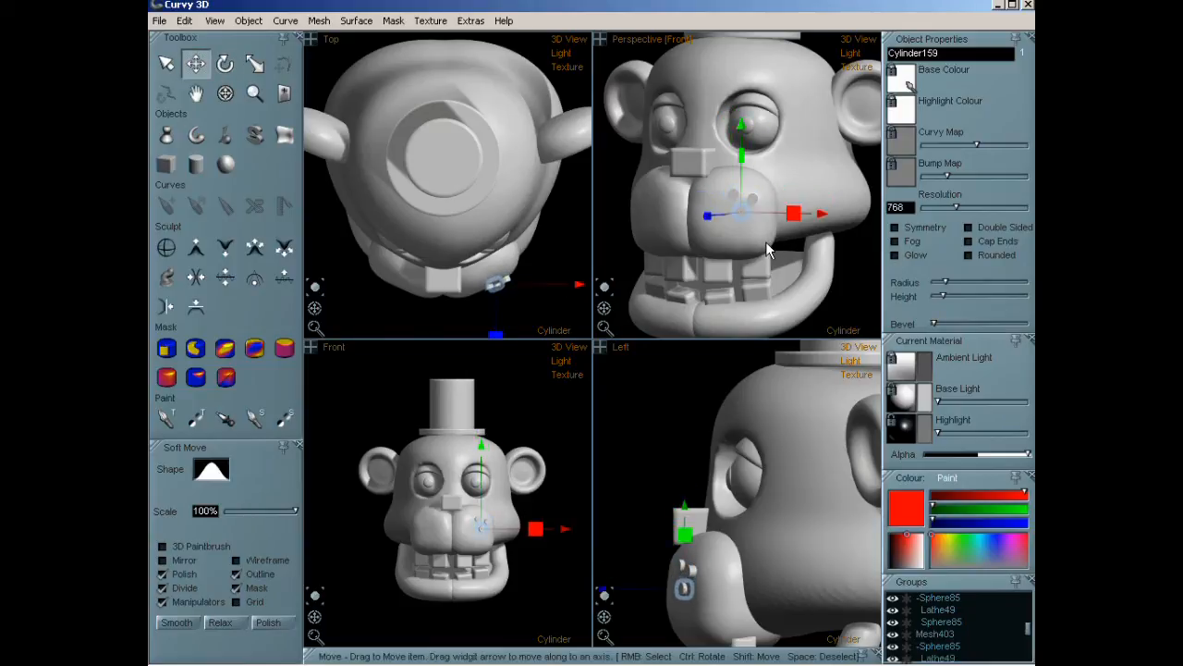
Delete the surplus duplicate cylinder and parent the three whisker-dot cylinders into one chain under the first.
scroll(1023, 629, down, 15)
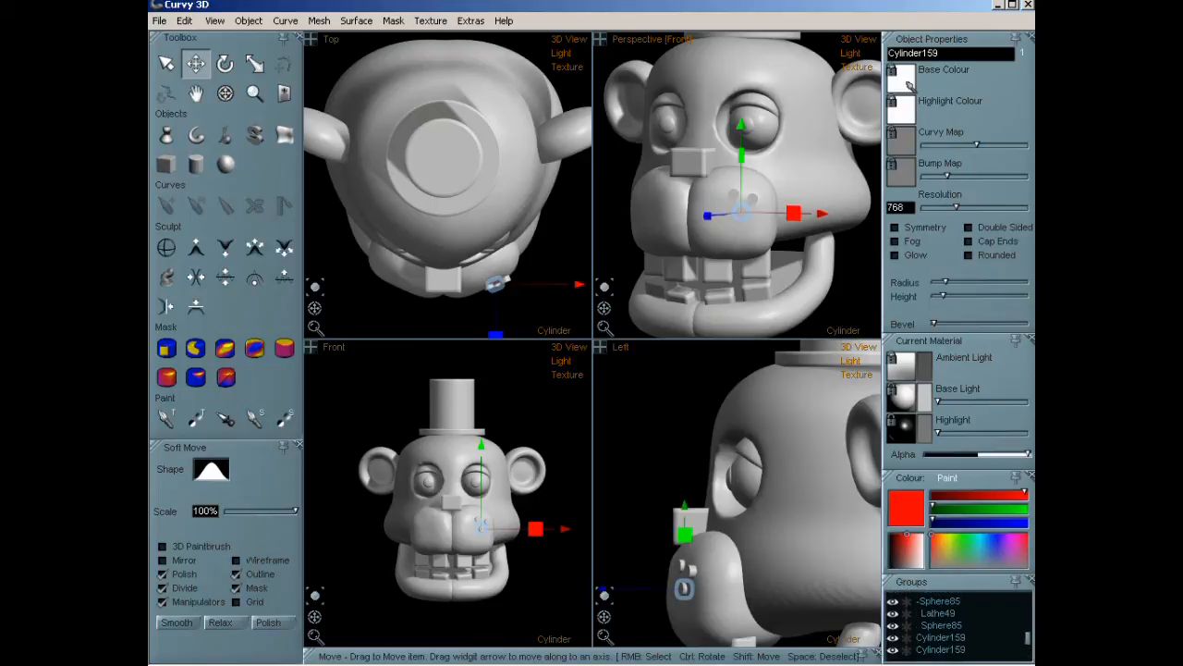
scroll(982, 640, up, 4)
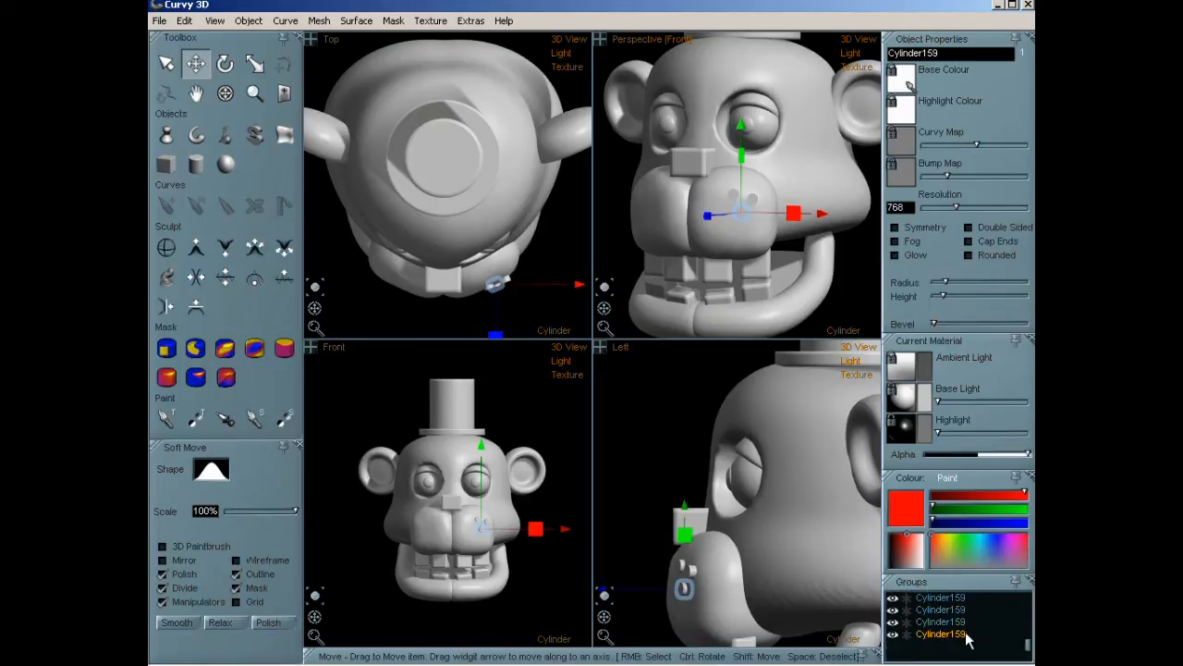
click(959, 623)
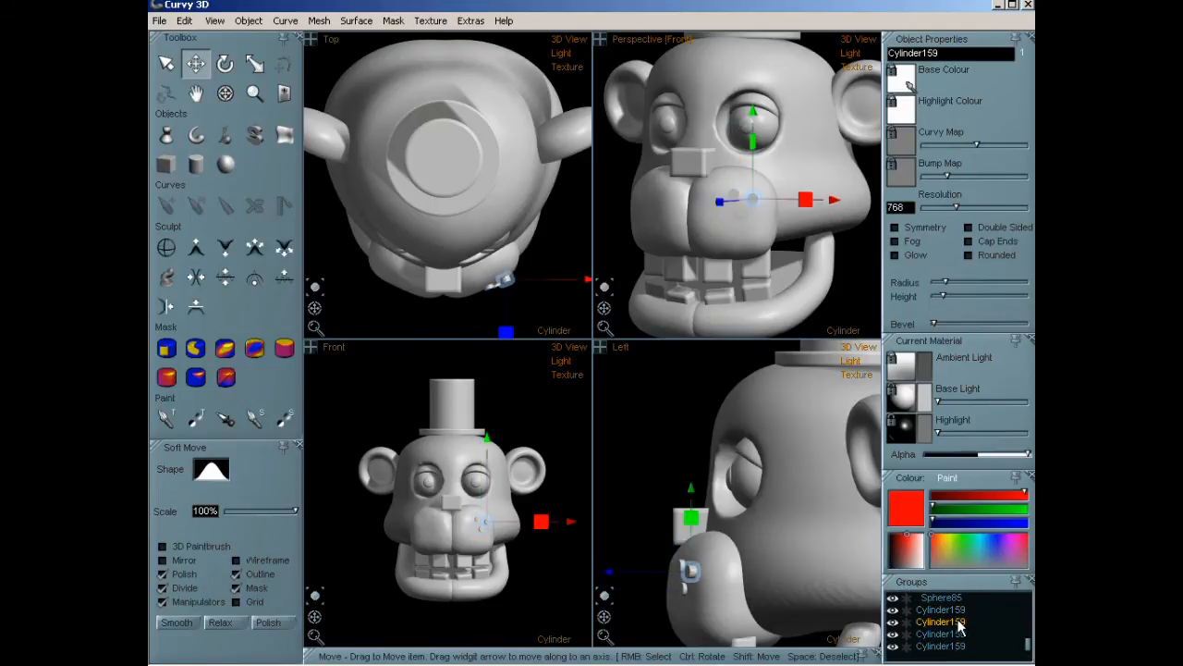
click(958, 636)
click(958, 646)
click(958, 637)
key(Delete)
drag(961, 635, 959, 611)
click(960, 611)
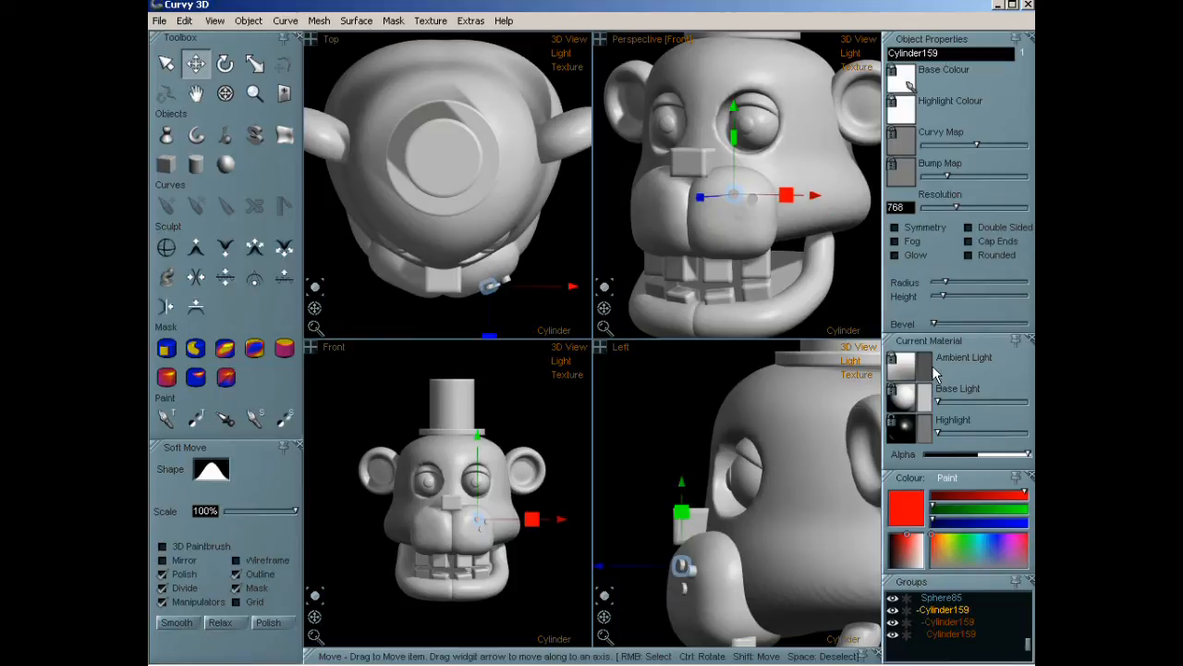
Set the base light colour of all three whisker-dot cylinders to dark grey.
click(925, 397)
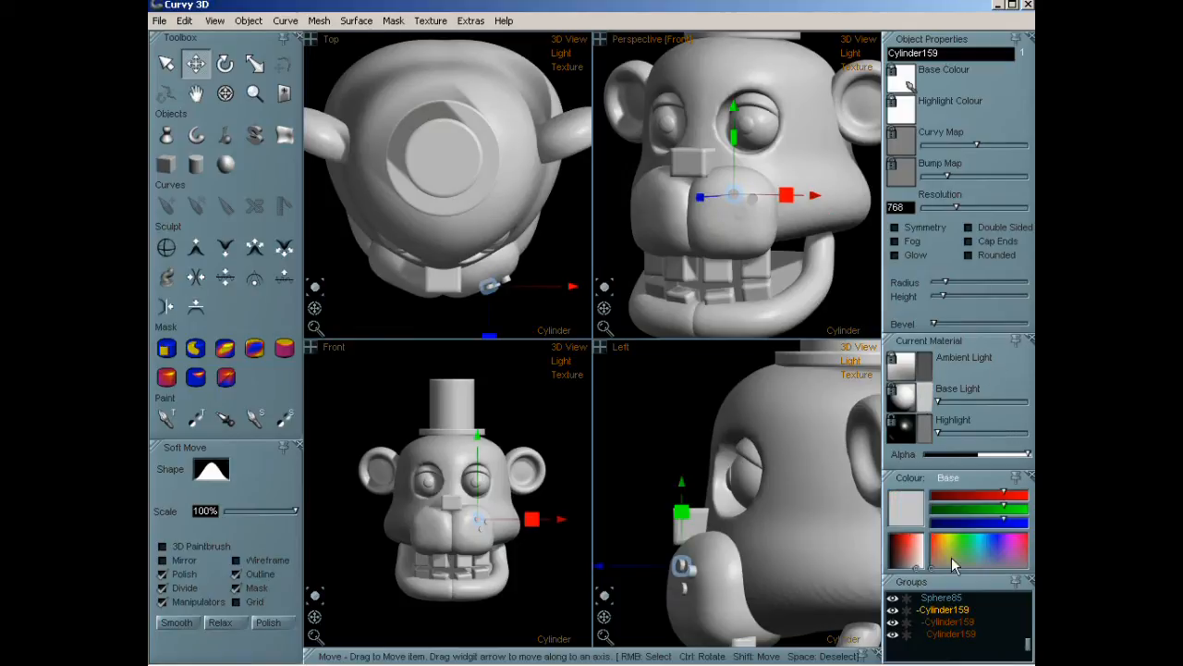
click(897, 568)
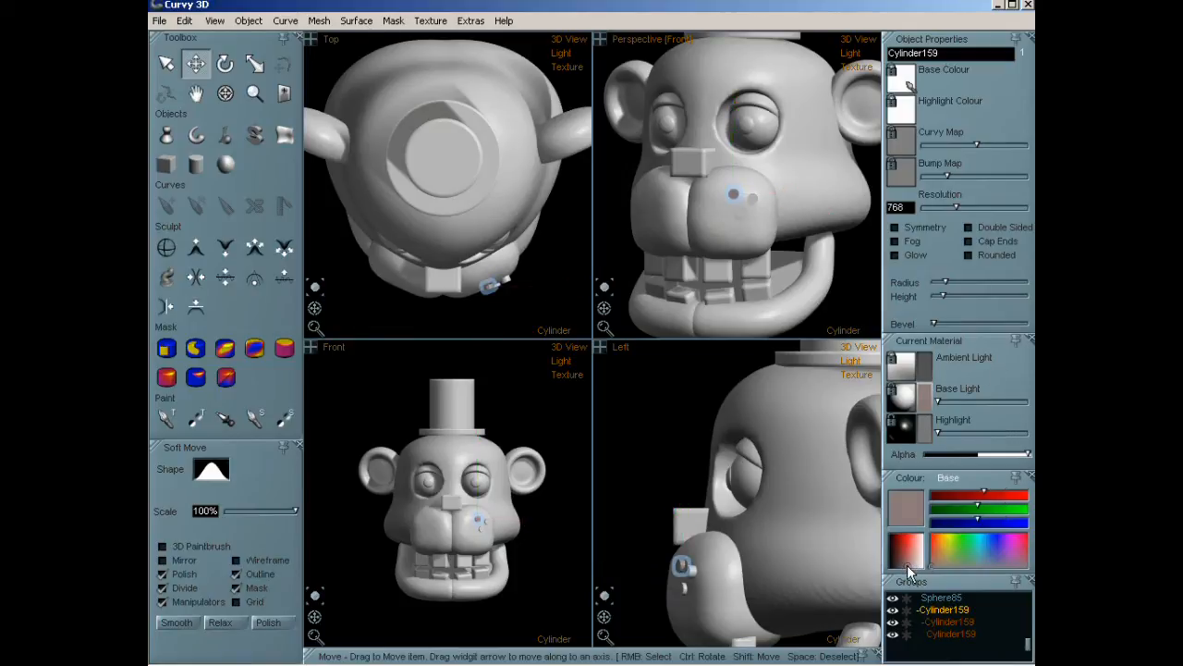
click(947, 623)
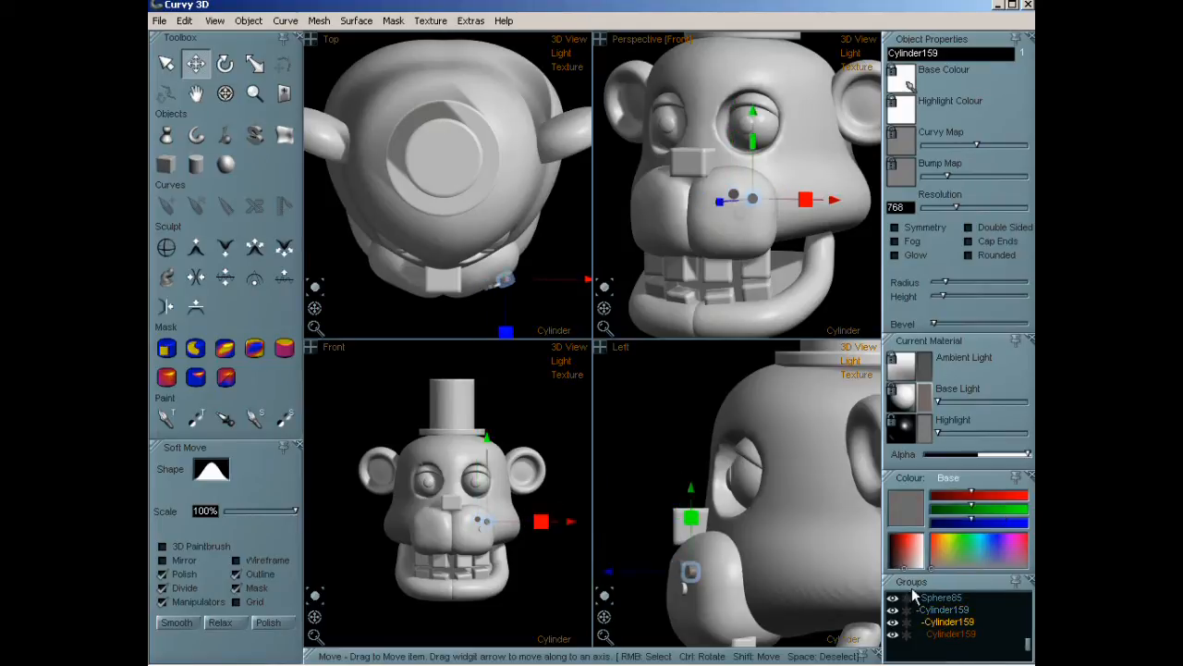
click(951, 612)
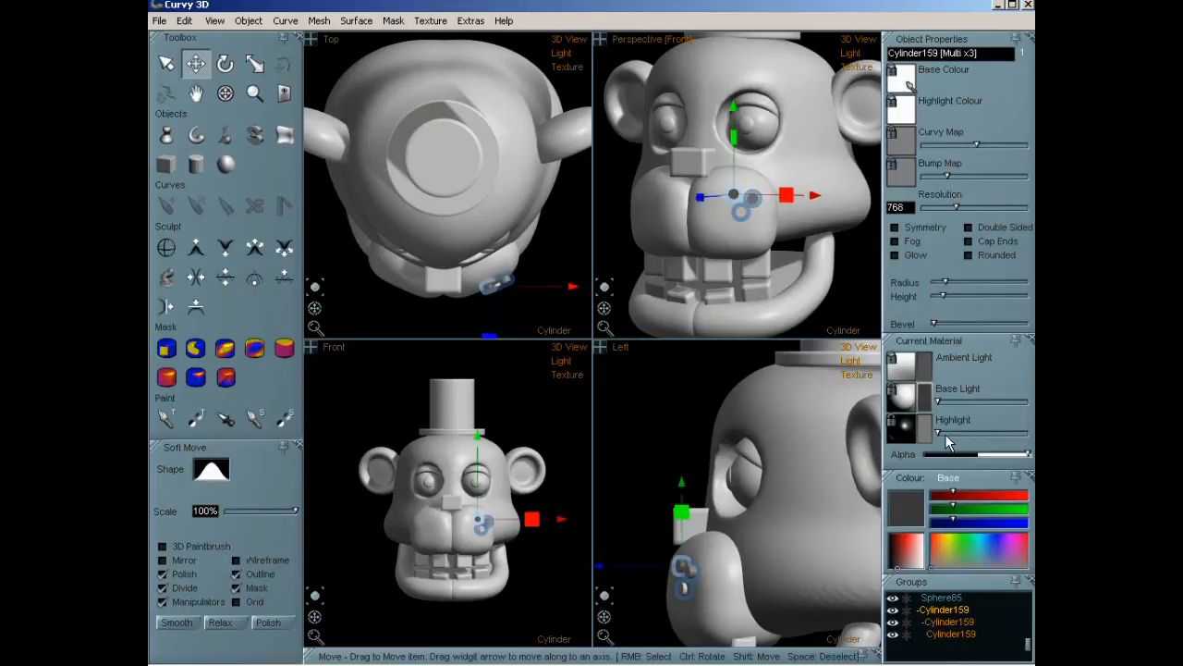
mouse_move(899, 563)
mouse_down()
mouse_move(914, 565)
mouse_move(899, 594)
mouse_up()
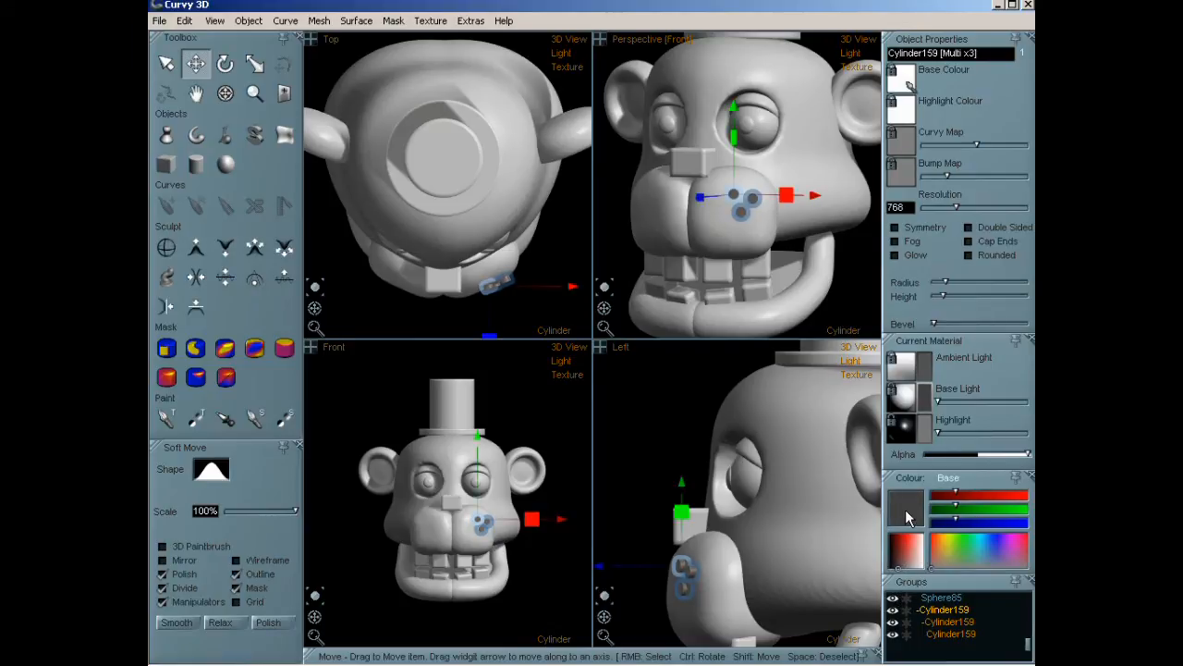
Mirror-clone the whisker-dot group from its parent cylinder onto the other half of the muzzle.
click(937, 612)
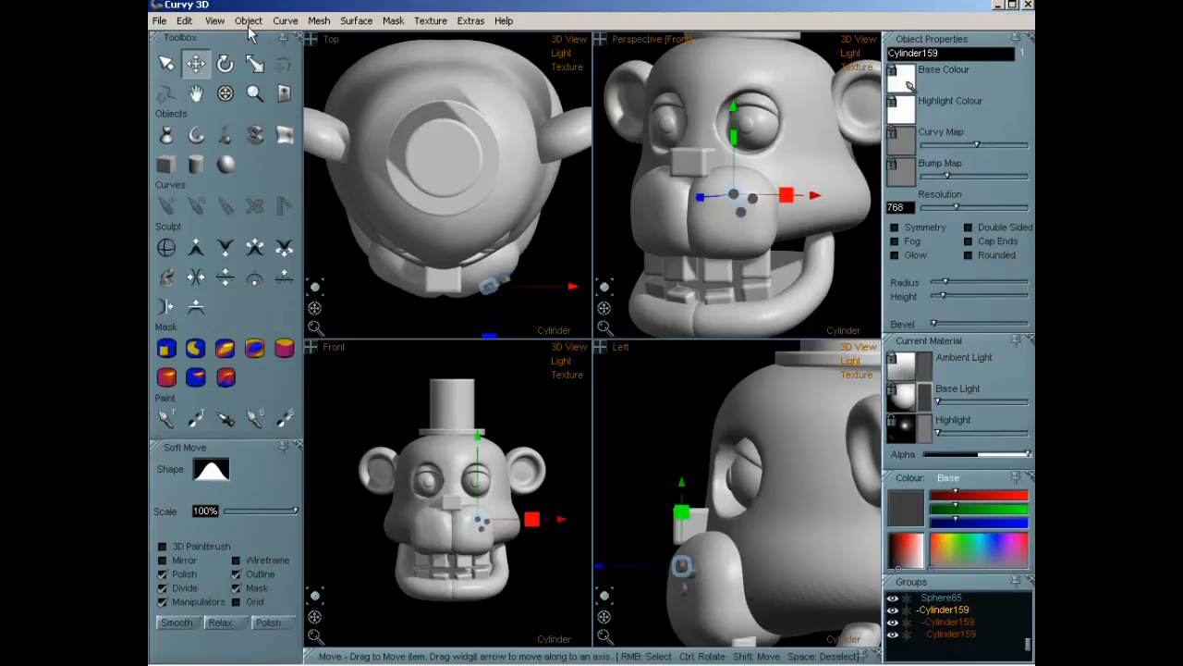
click(185, 20)
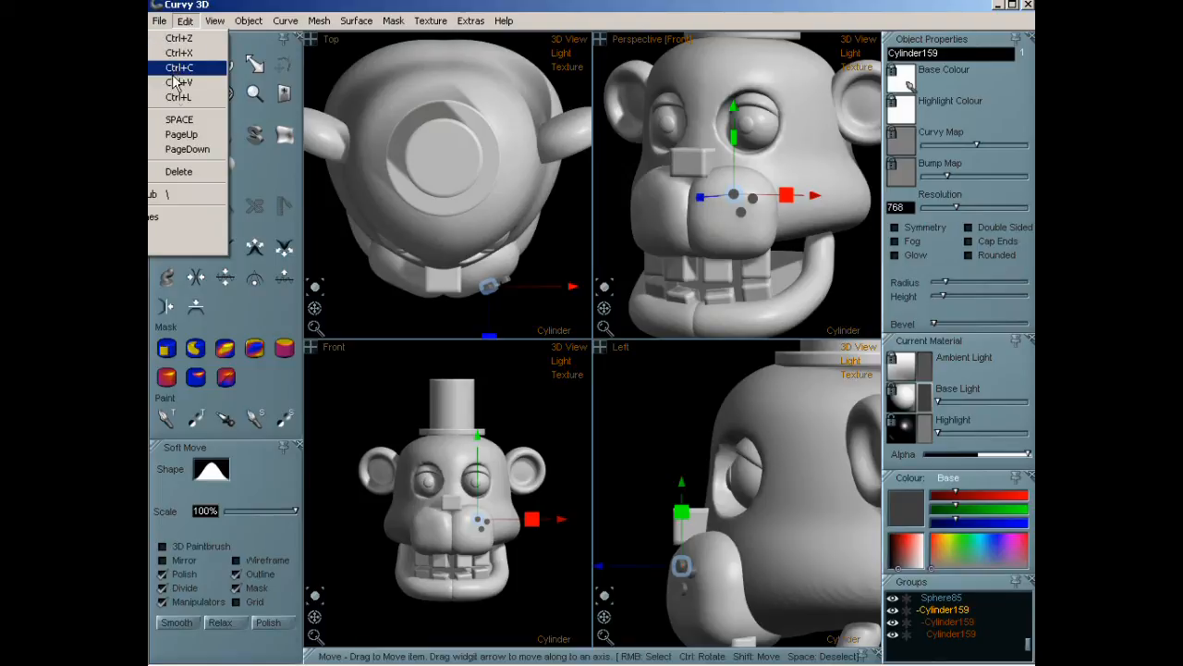
click(176, 81)
scroll(676, 243, down, 3)
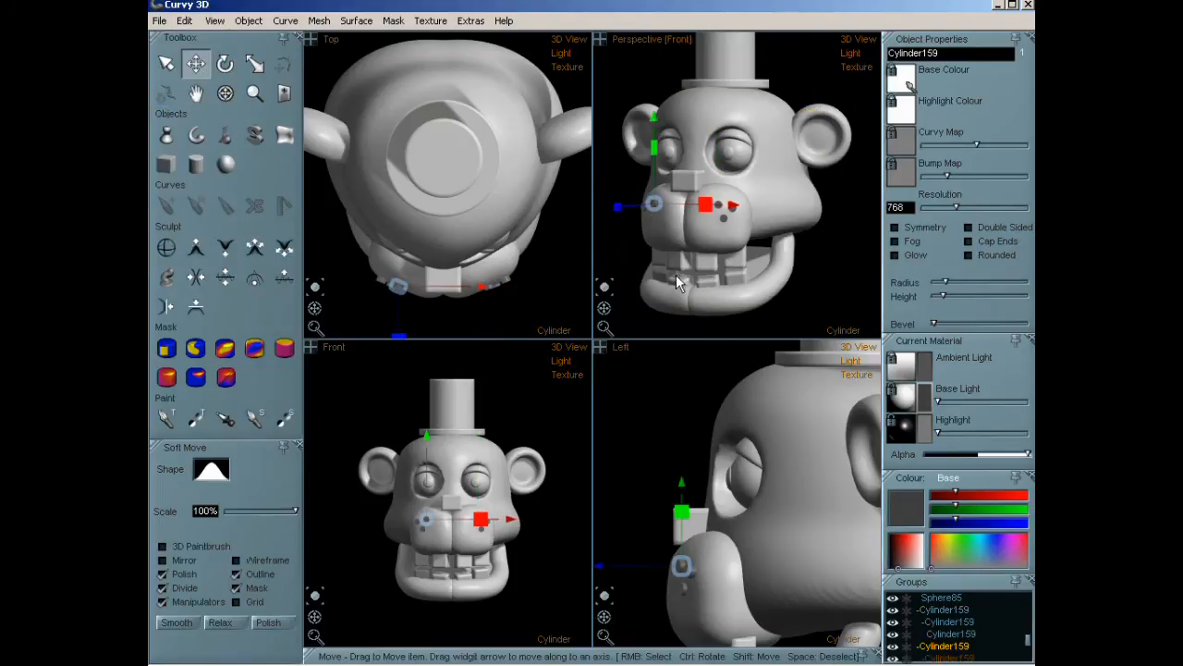
Give the top hat's crown and brim a near-black base light, a black ambient light and a white highlight.
scroll(703, 231, down, 3)
right_click(735, 124)
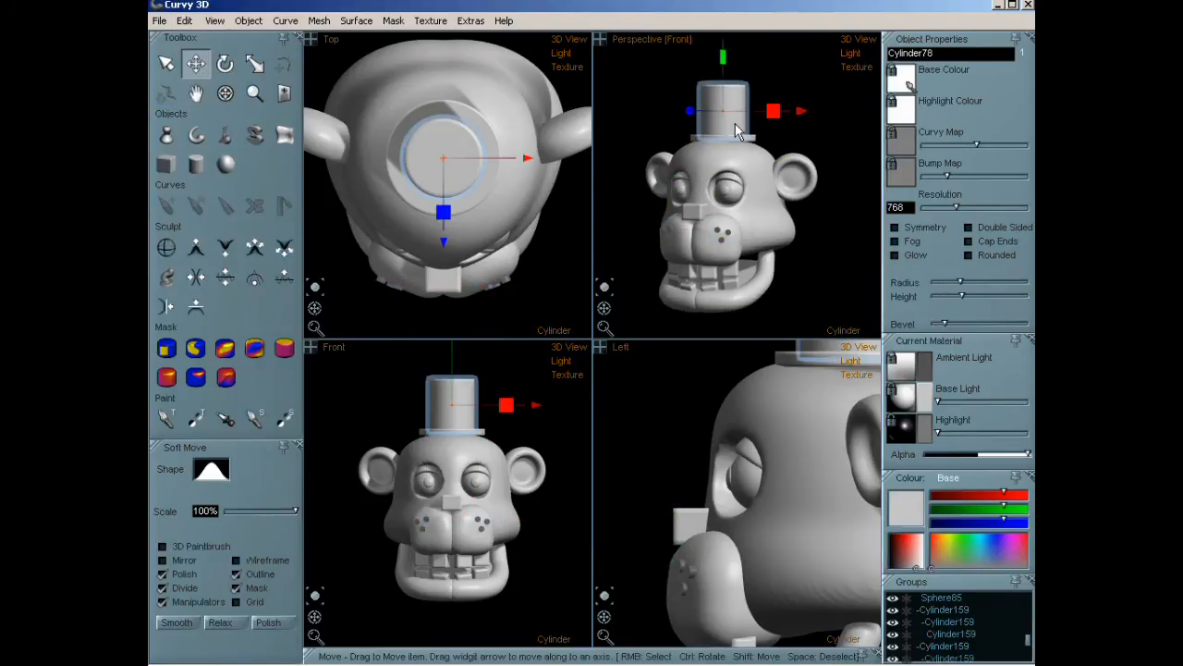
shift+right_click(750, 139)
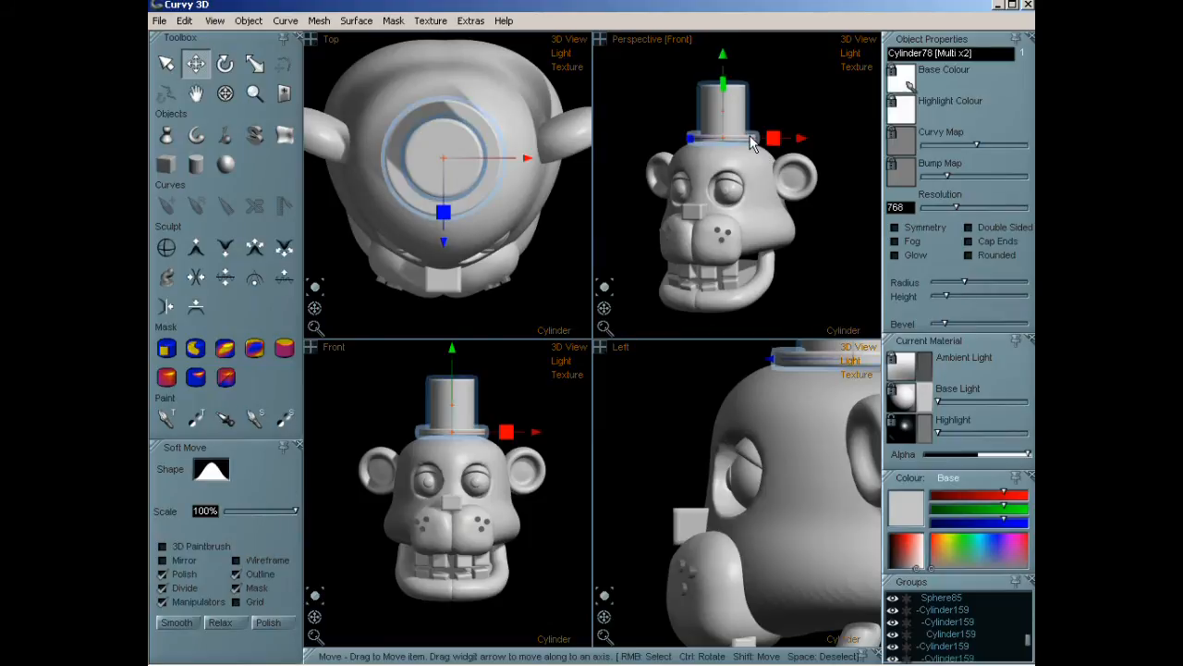
click(904, 565)
drag(890, 584, 892, 582)
click(926, 371)
click(932, 432)
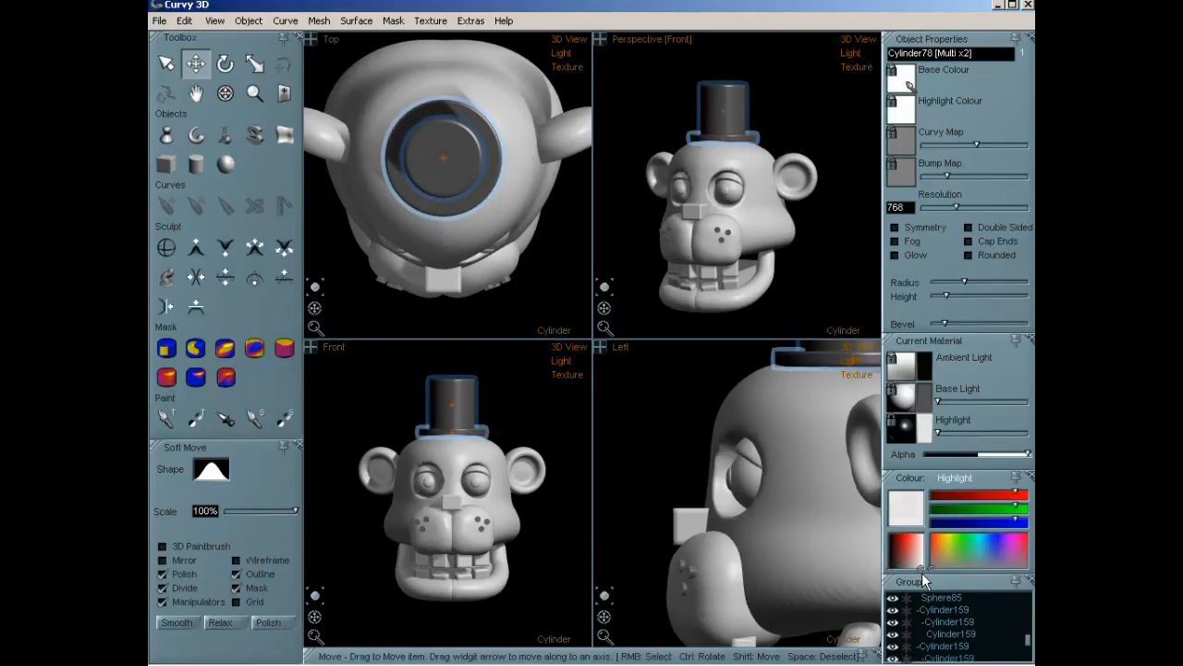
click(926, 402)
drag(900, 578, 897, 579)
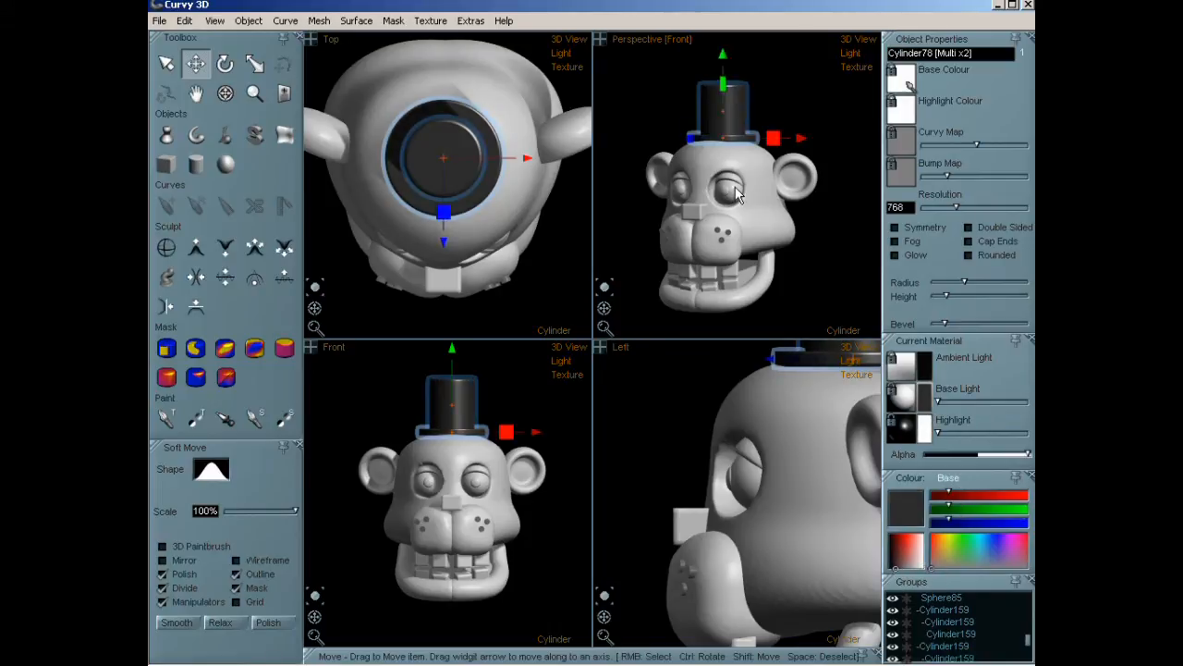
Give both iris discs a black base light, a dark grey ambient light and a near-white highlight.
scroll(669, 208, up, 3)
click(716, 185)
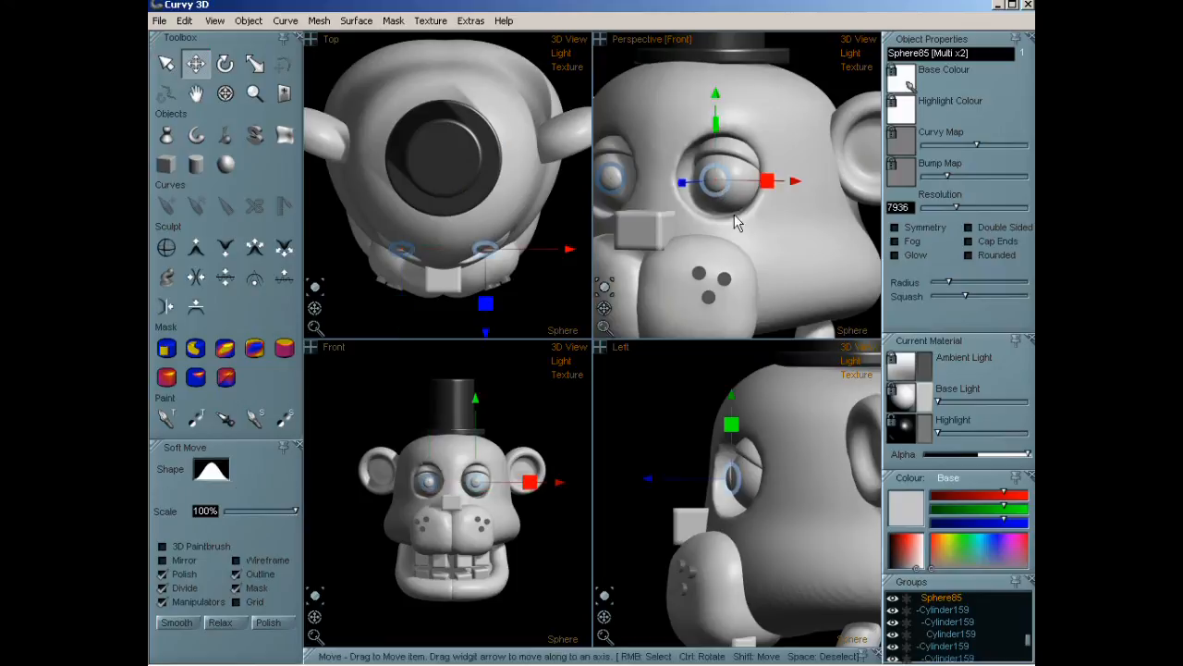
drag(920, 555, 889, 588)
click(928, 370)
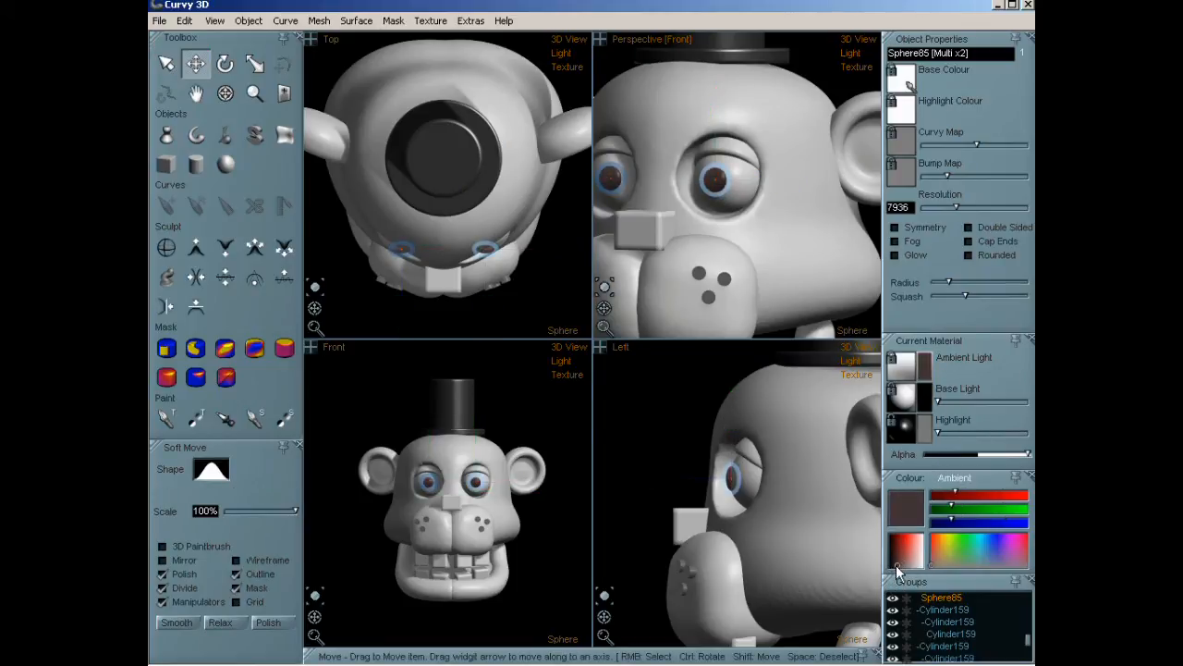
click(927, 431)
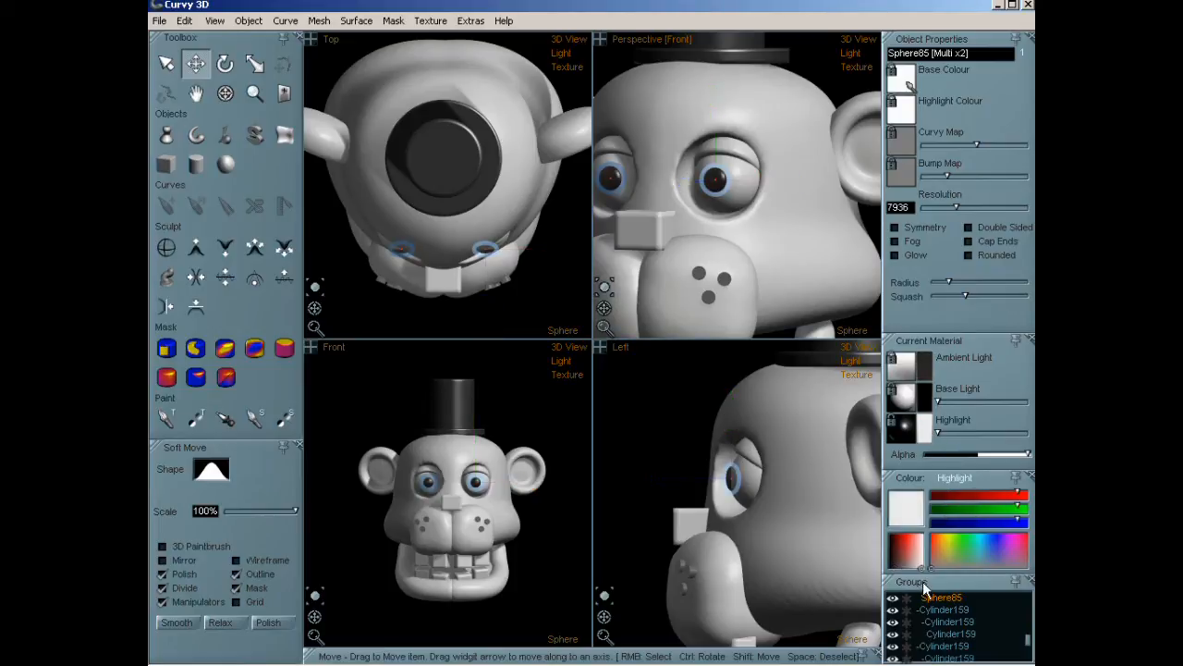
Give the nose cube a dark grey base light and a dark grey ambient light.
right_click(667, 241)
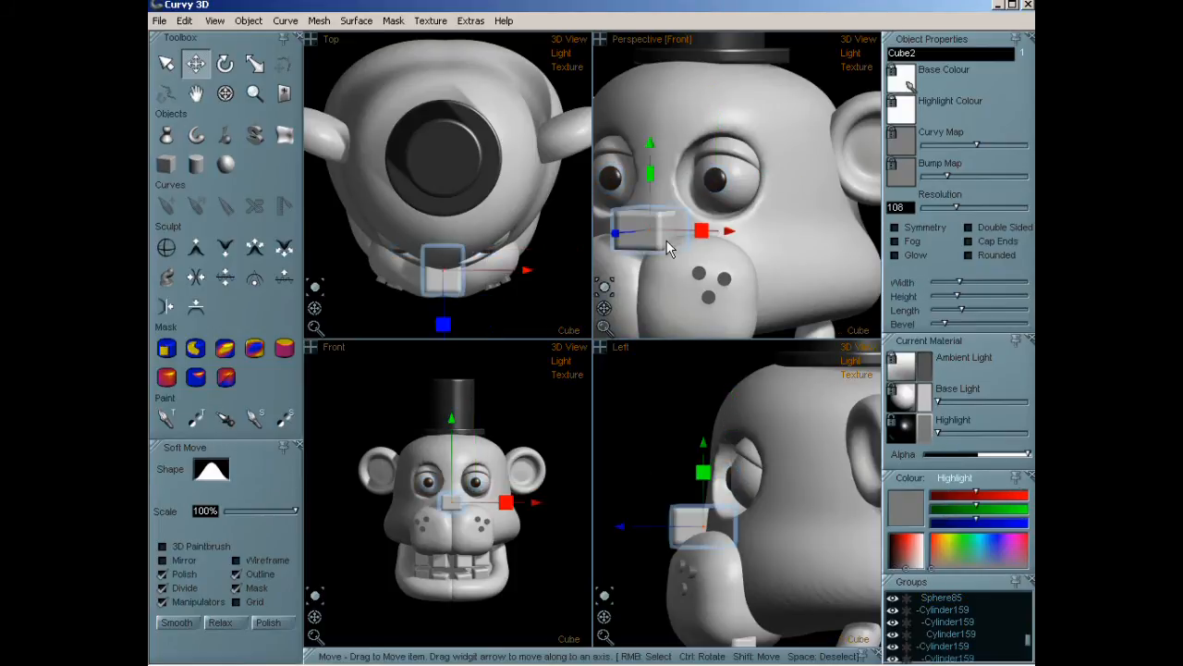
click(922, 402)
drag(910, 563, 893, 583)
click(925, 367)
Select the eight upper and lower front teeth together and set their base light to white.
scroll(699, 208, down, 3)
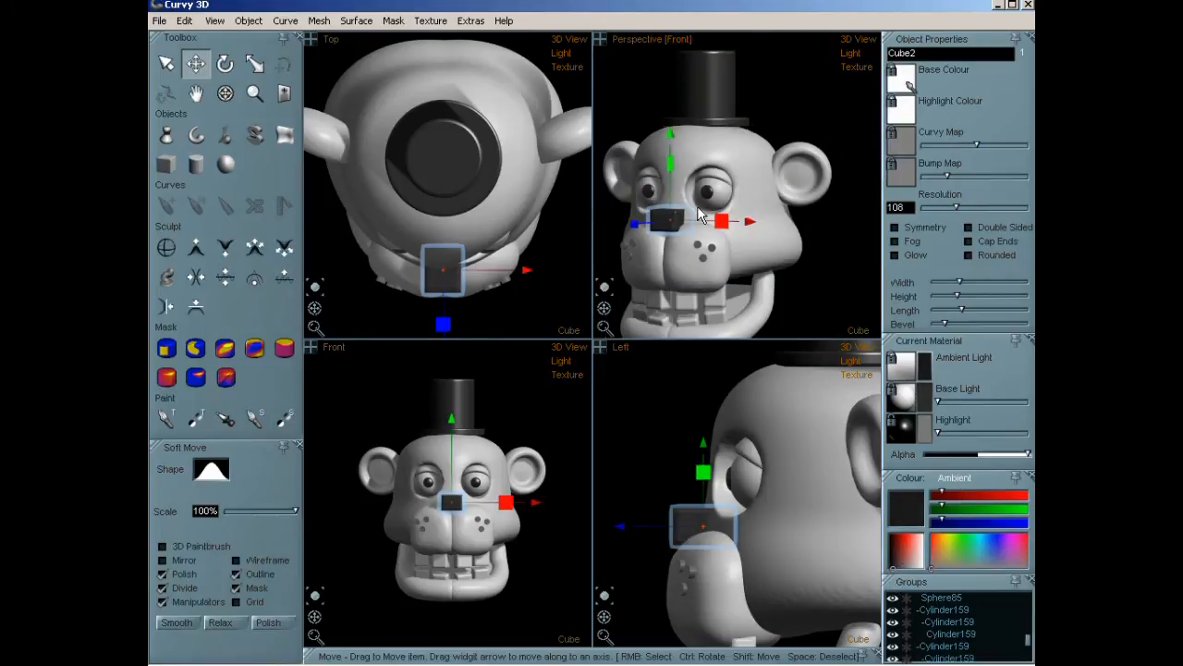
scroll(722, 232, down, 1)
scroll(705, 258, down, 1)
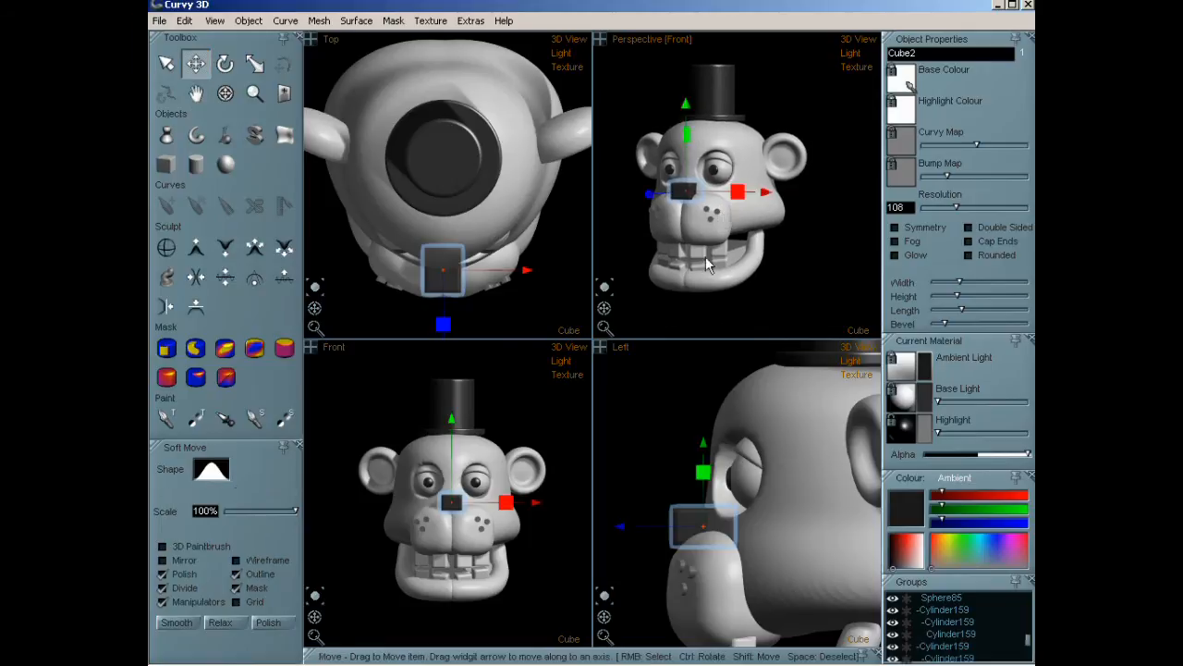
scroll(705, 257, up, 2)
right_click(656, 248)
shift+right_click(658, 267)
shift+right_click(673, 267)
shift+right_click(679, 249)
shift+right_click(698, 247)
shift+right_click(698, 268)
shift+right_click(724, 266)
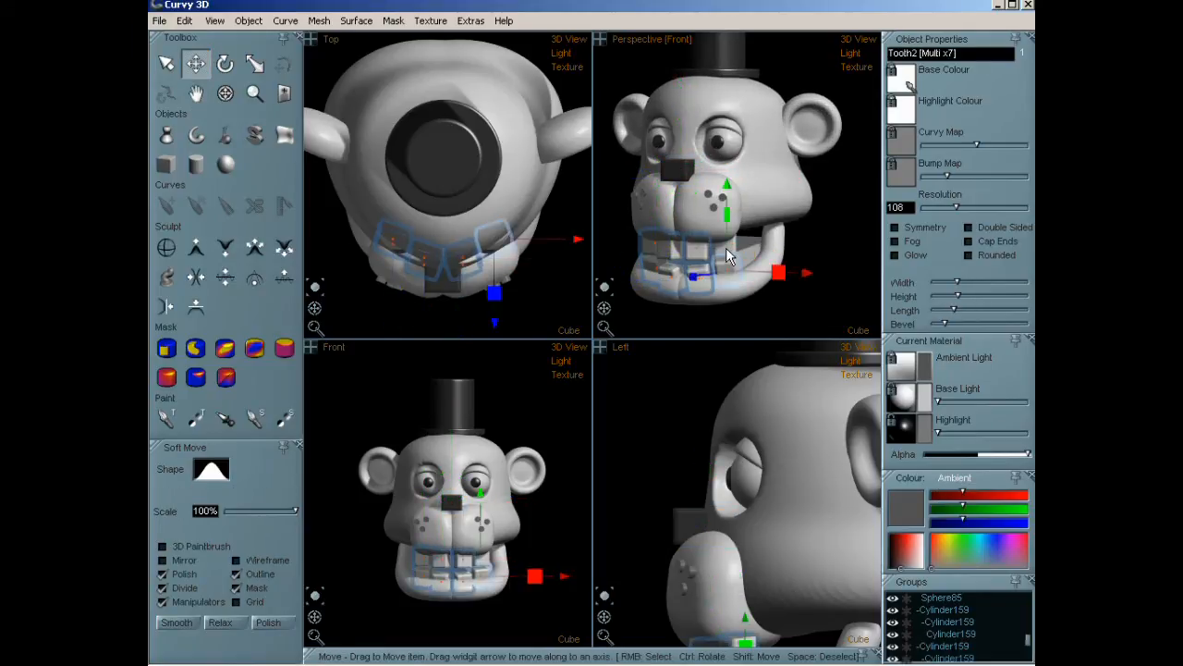
shift+right_click(727, 249)
click(924, 397)
drag(915, 567, 939, 576)
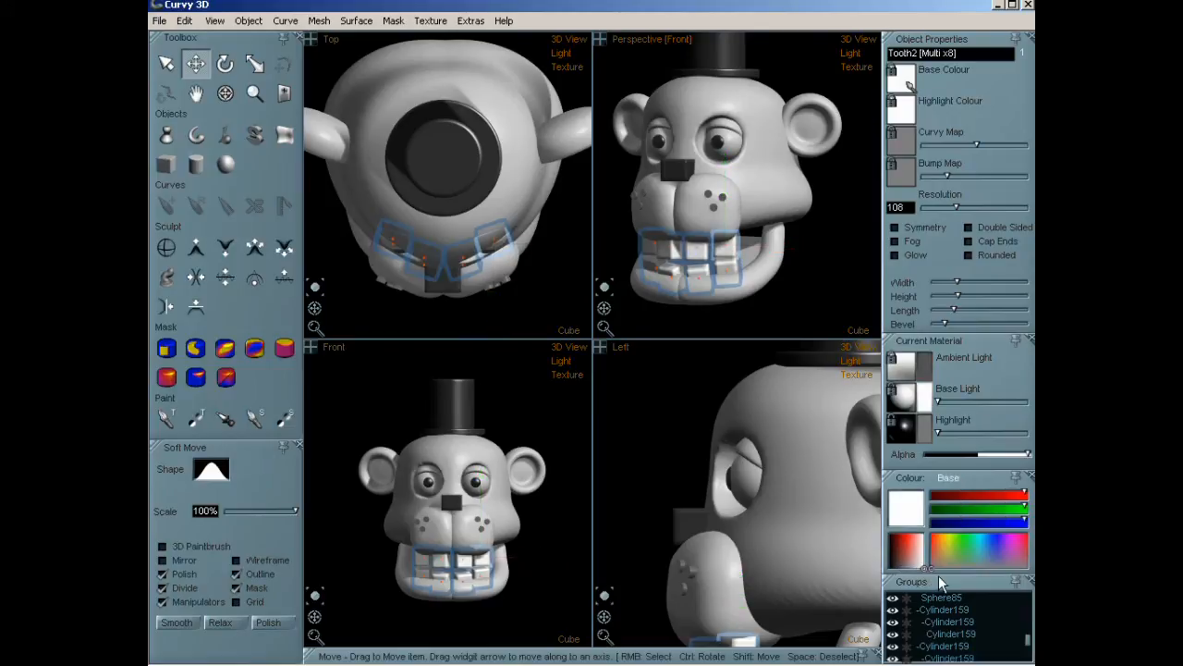
Brighten the ambient light of the eight selected teeth and clear the selection.
click(923, 378)
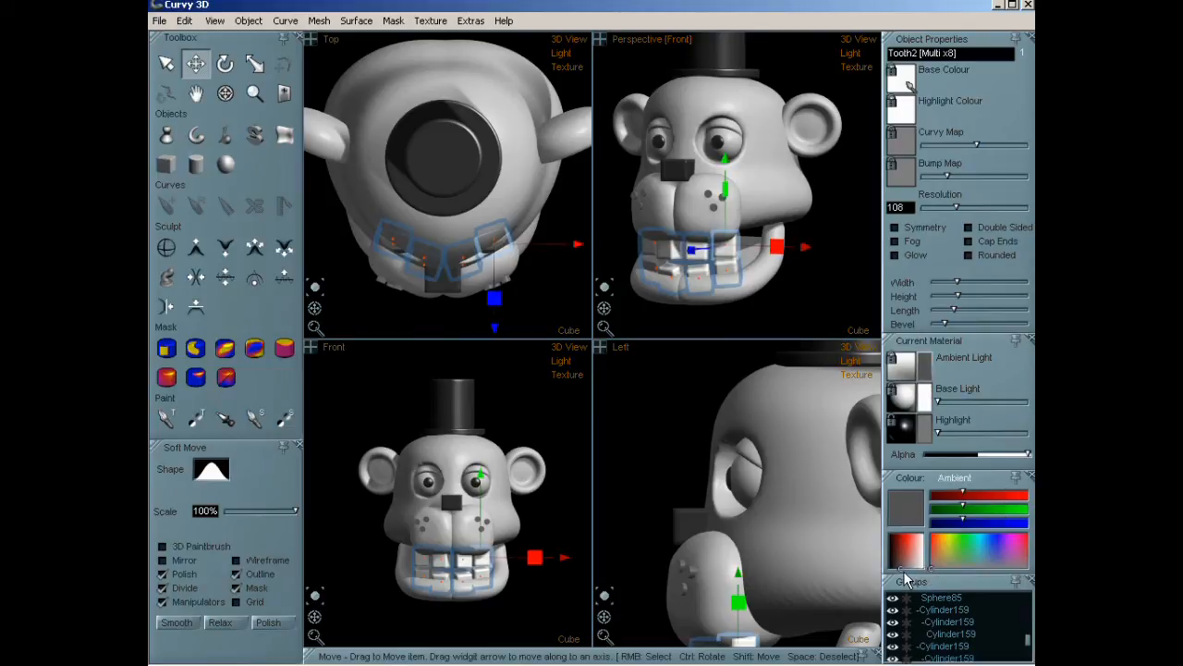
drag(901, 569, 960, 588)
click(922, 430)
click(815, 278)
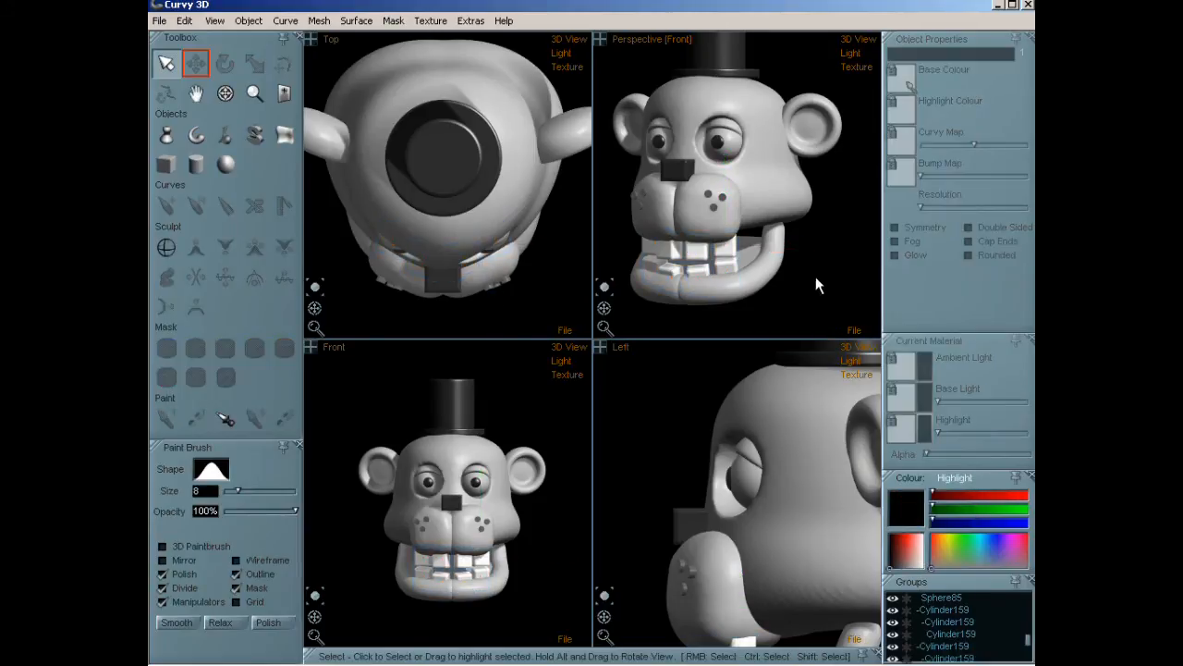
Draw an arched line object above one eye from the front as an eyebrow.
middle_drag(779, 230, 782, 256)
drag(605, 319, 606, 339)
drag(604, 288, 634, 307)
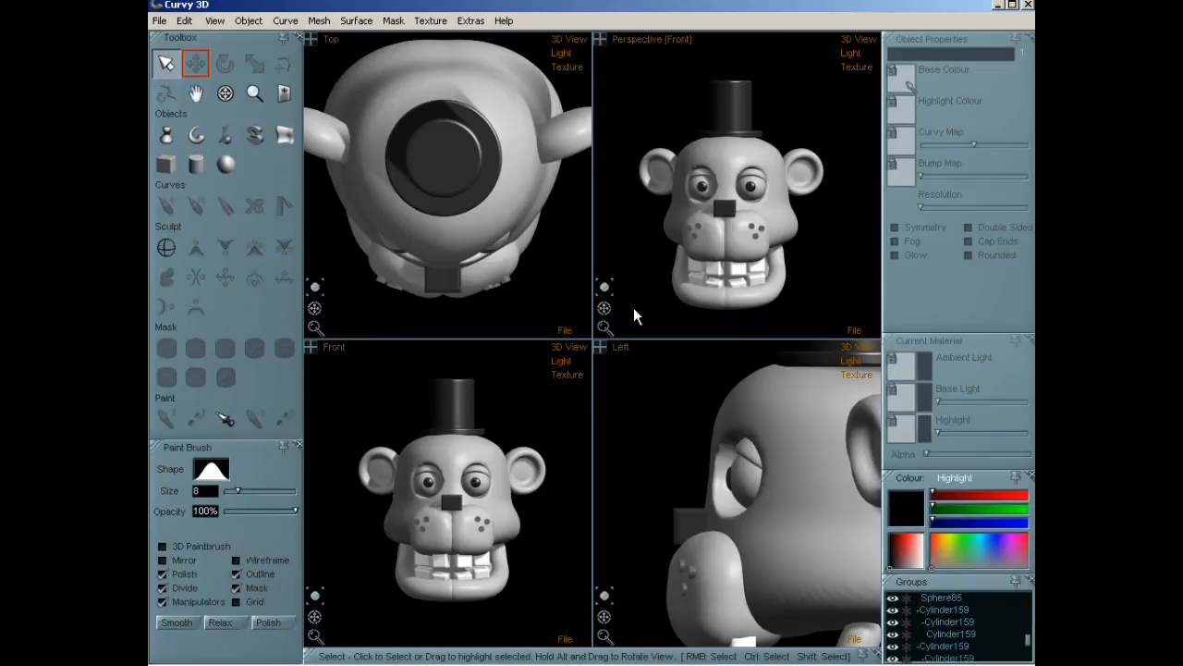
click(196, 135)
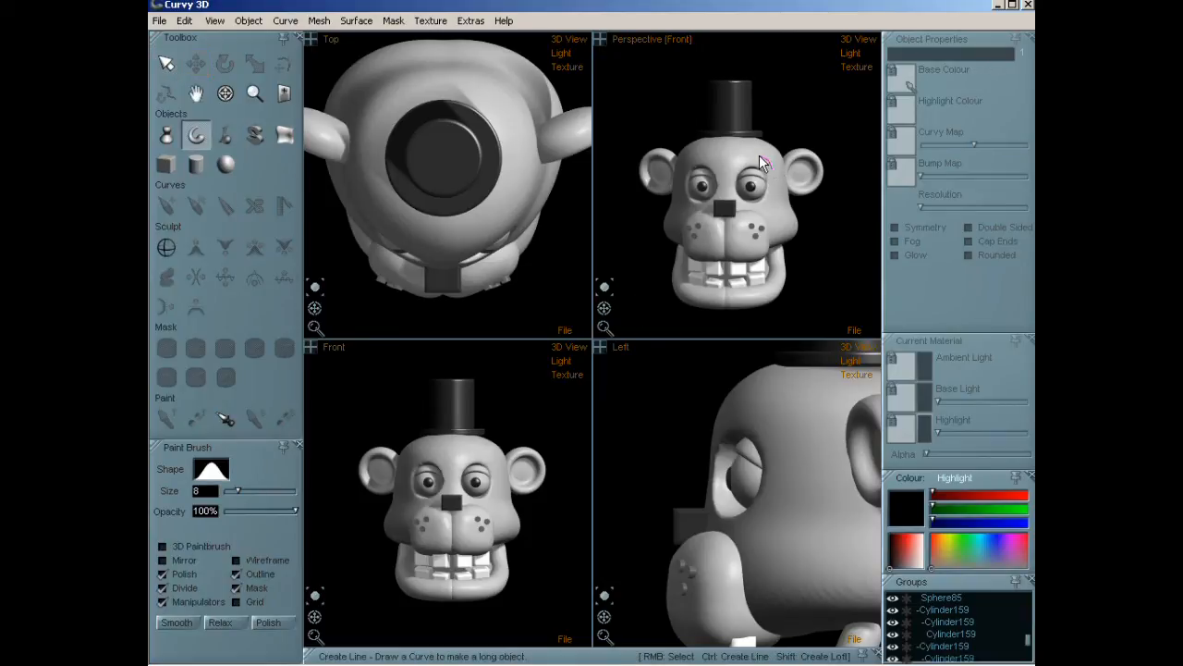
drag(744, 157, 738, 167)
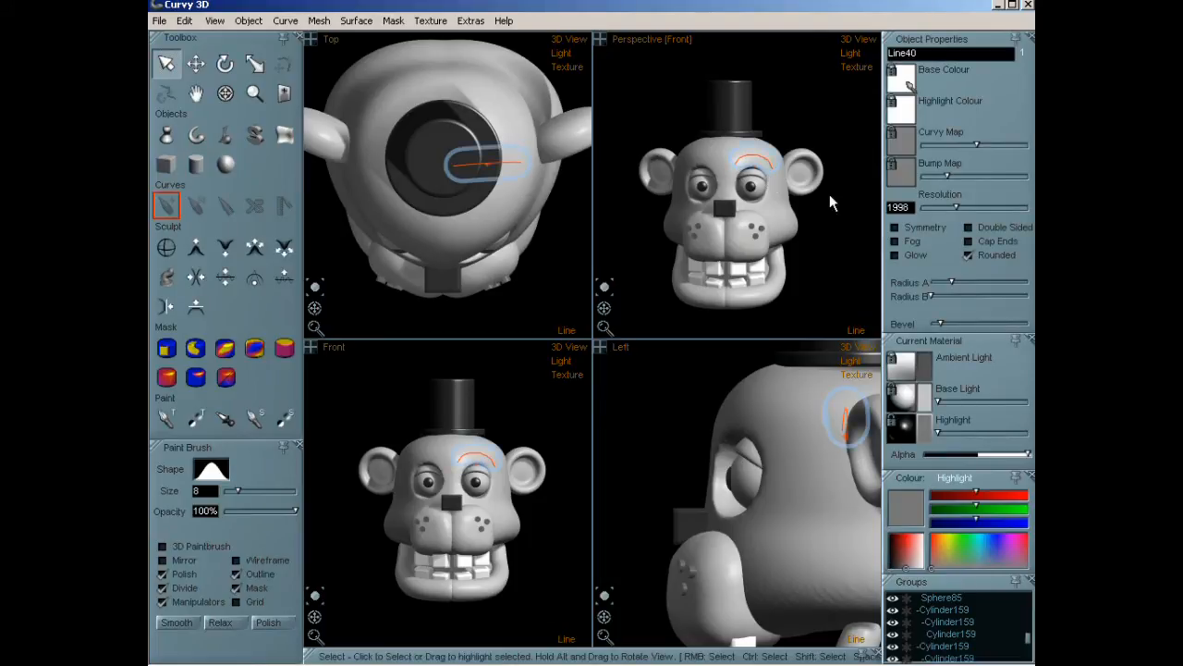
Move the eyebrow line forward in depth until it sits on the front of the forehead.
scroll(798, 448, down, 2)
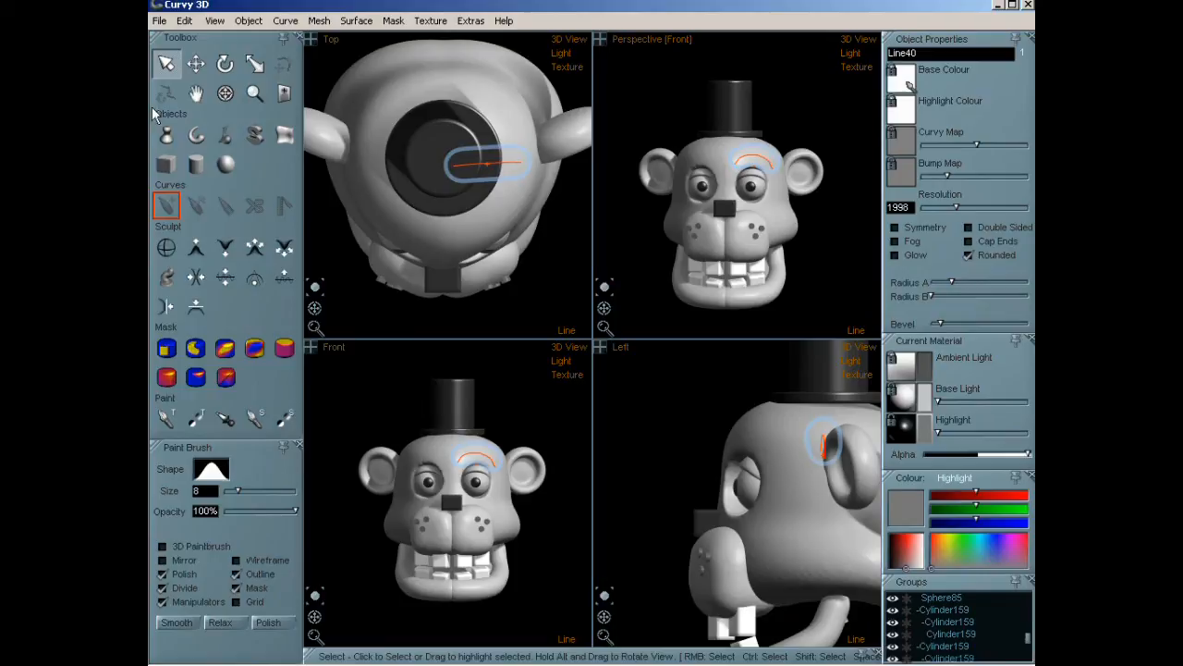
click(194, 69)
key(space)
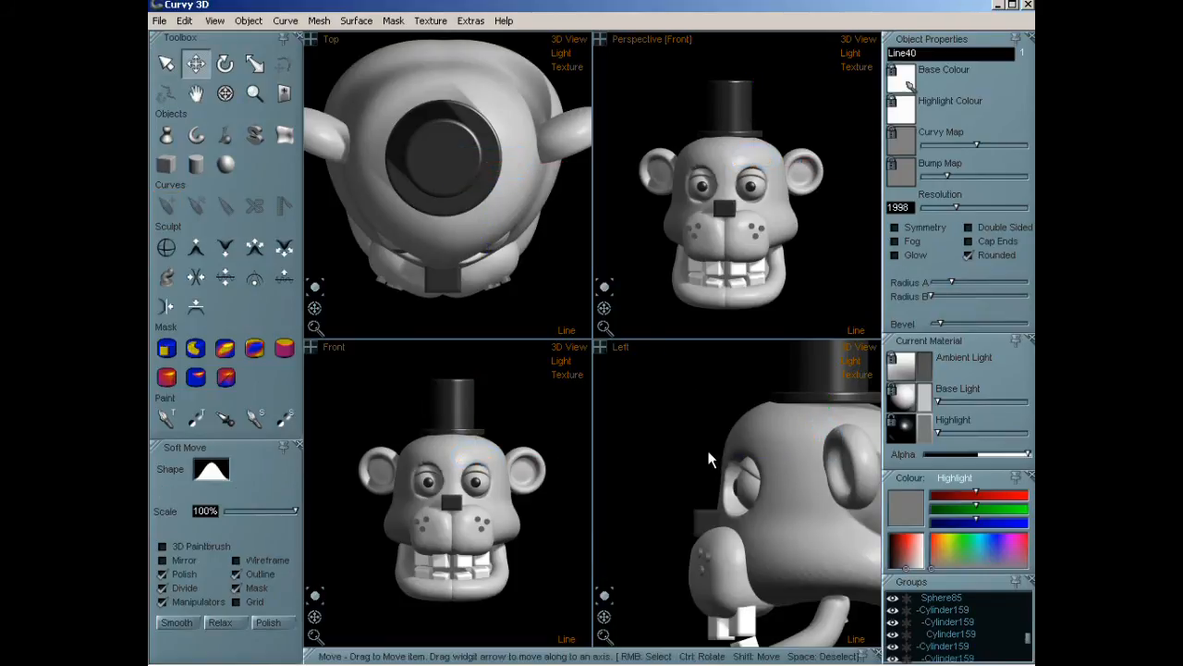
click(758, 456)
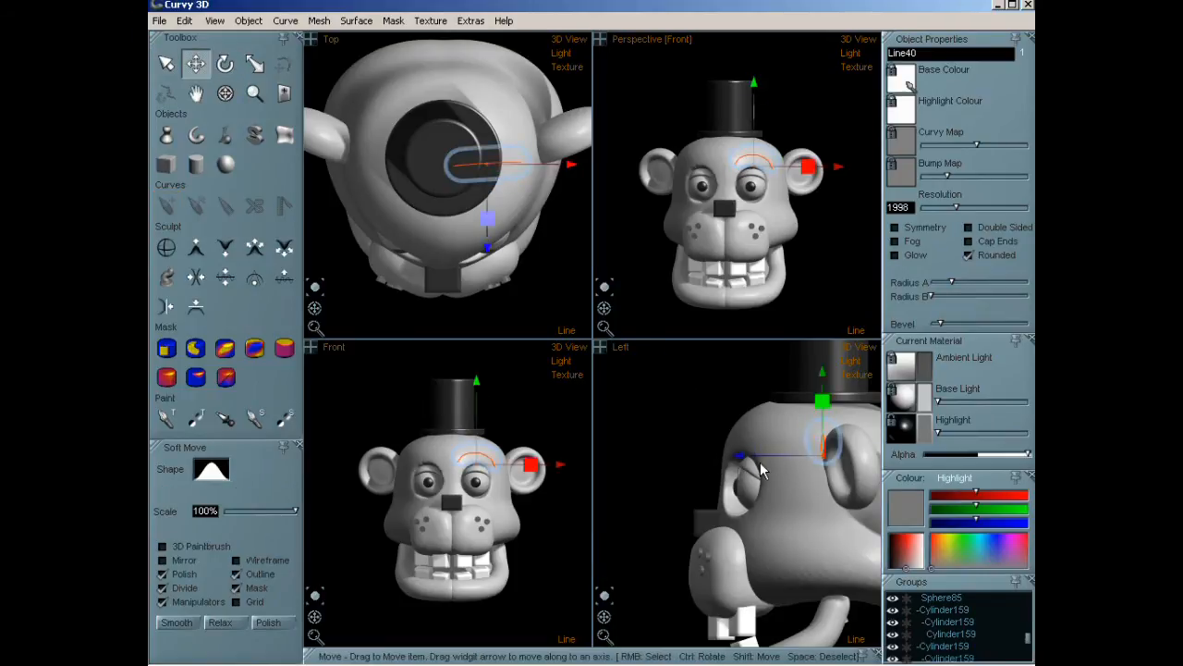
drag(670, 471, 651, 466)
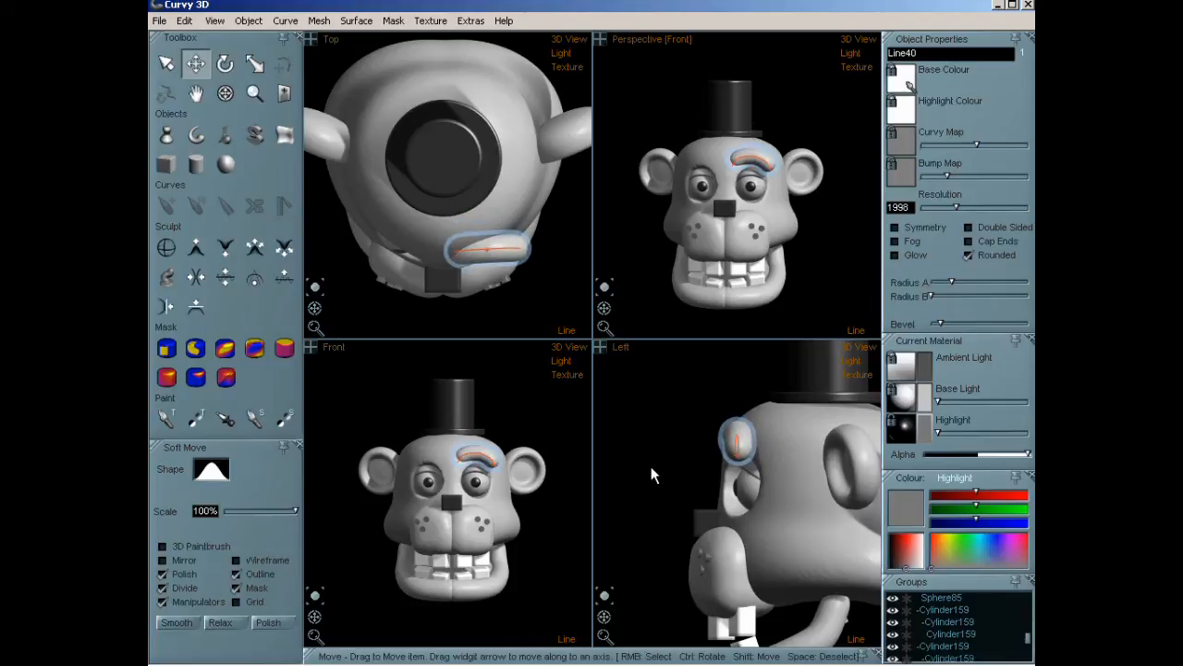
Adjust Radius B to taper the eyebrow toward its inner end and turn off its Rounded option.
mouse_move(932, 295)
mouse_down()
mouse_move(957, 296)
mouse_move(935, 295)
mouse_move(944, 297)
mouse_up()
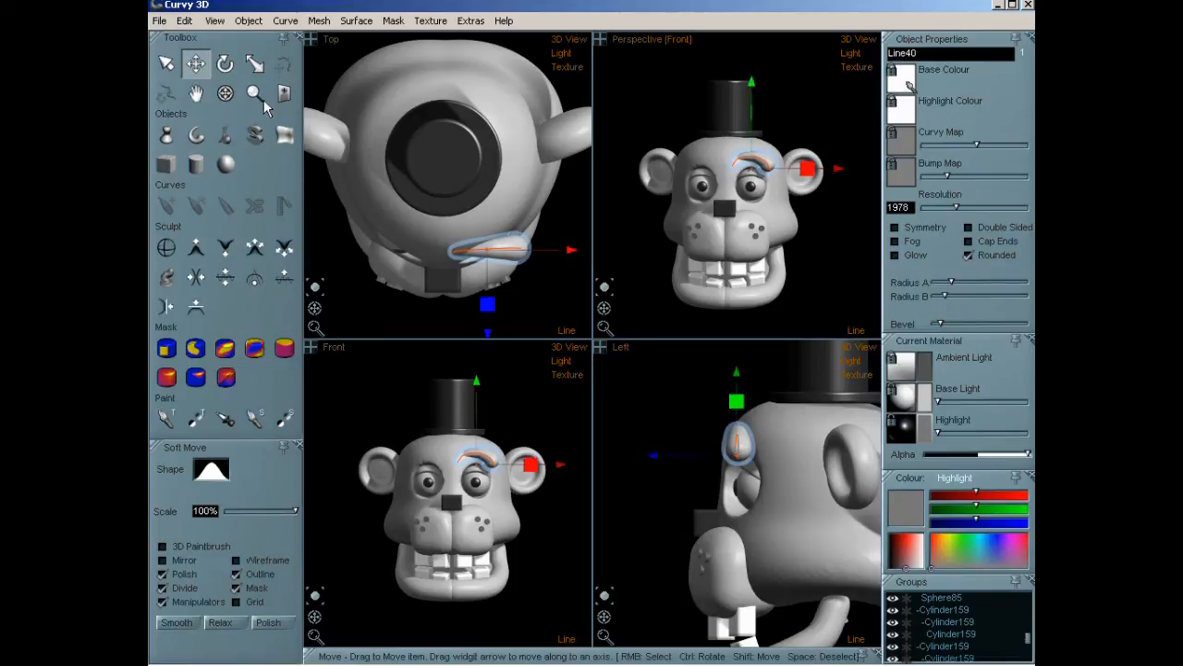
right_click(756, 160)
scroll(762, 156, up, 5)
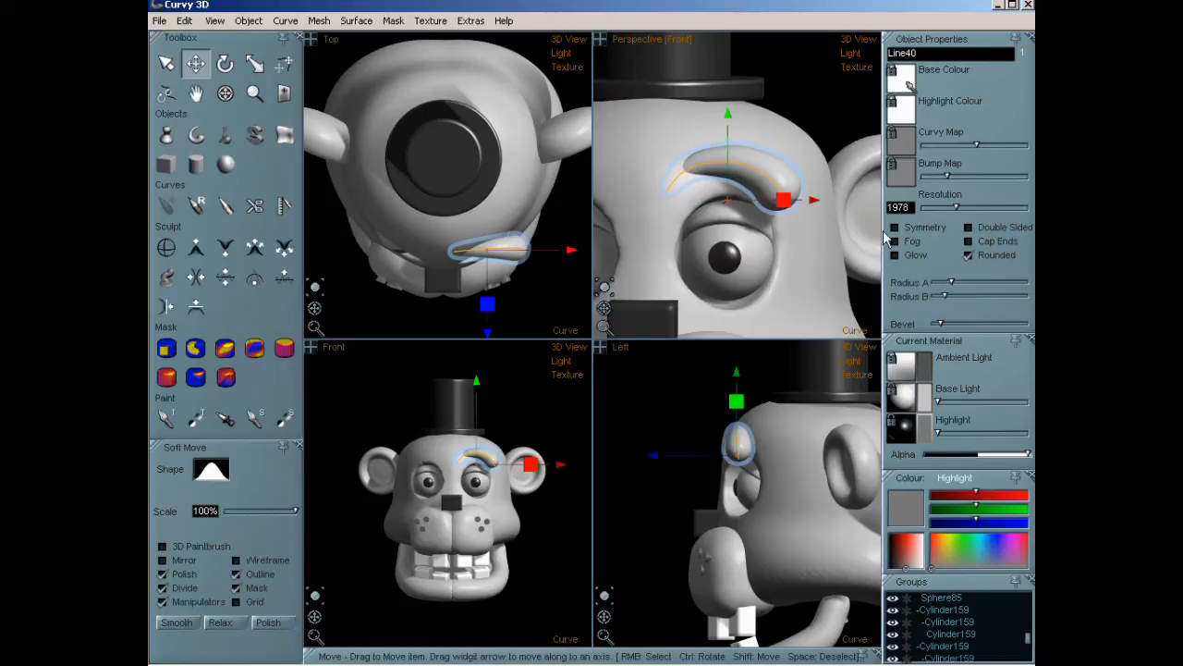
click(969, 254)
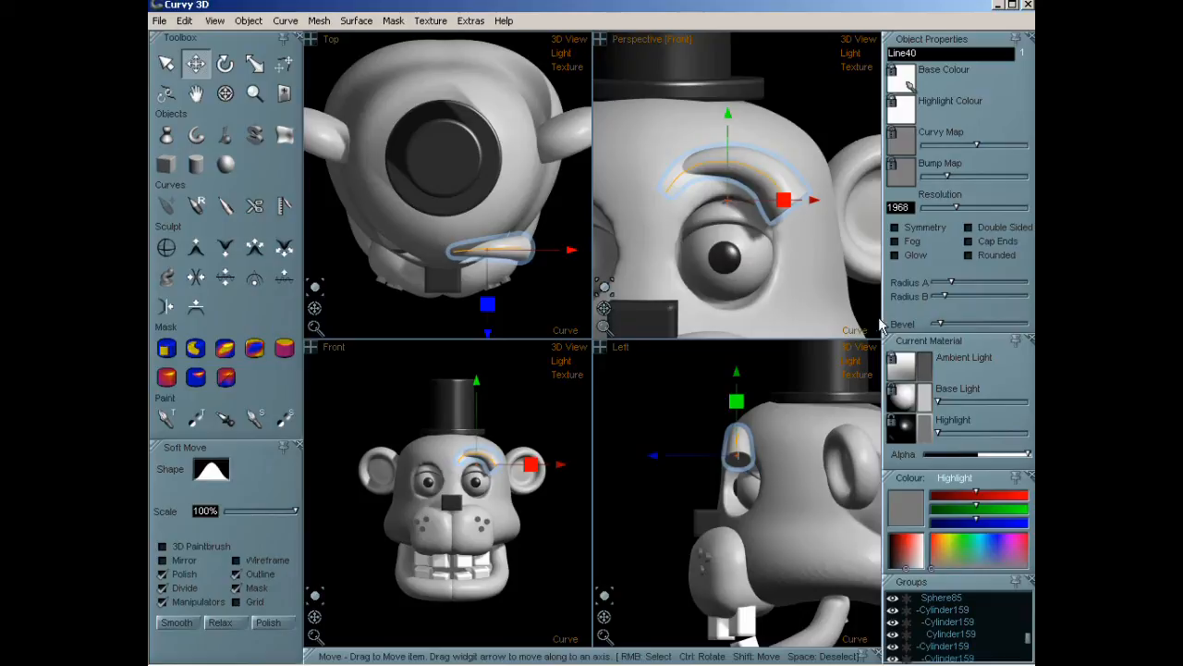
Reshape the eyebrow's curve as an Ellipse-Arc and scale the curve down front to back.
right_click(854, 335)
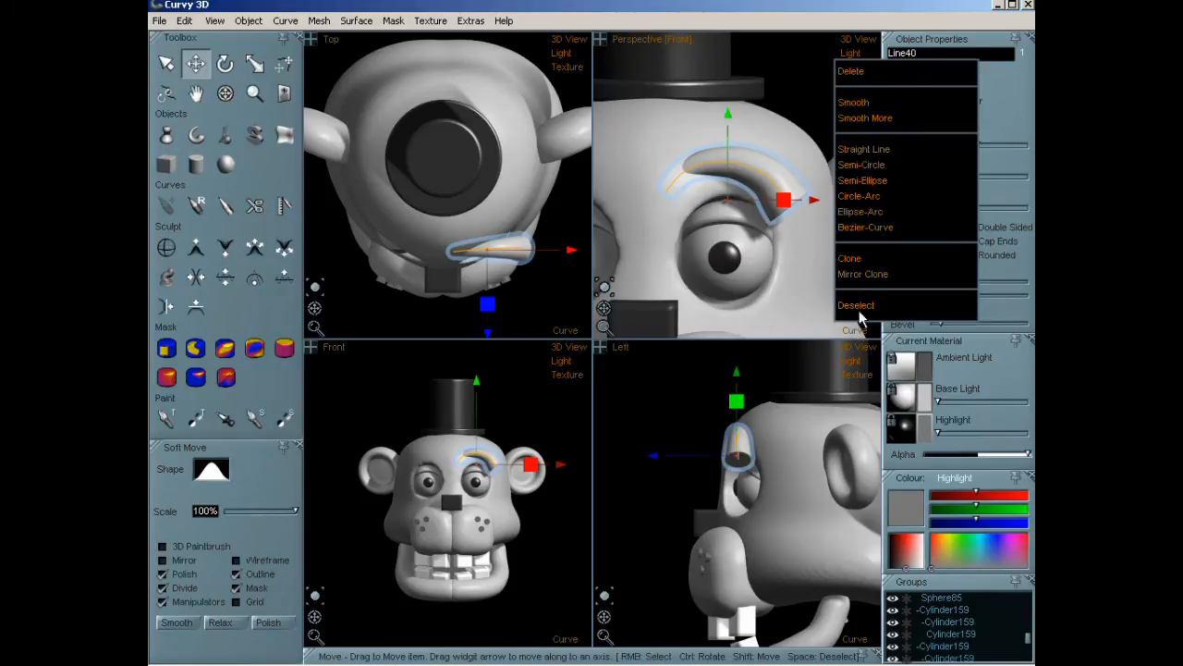
click(870, 214)
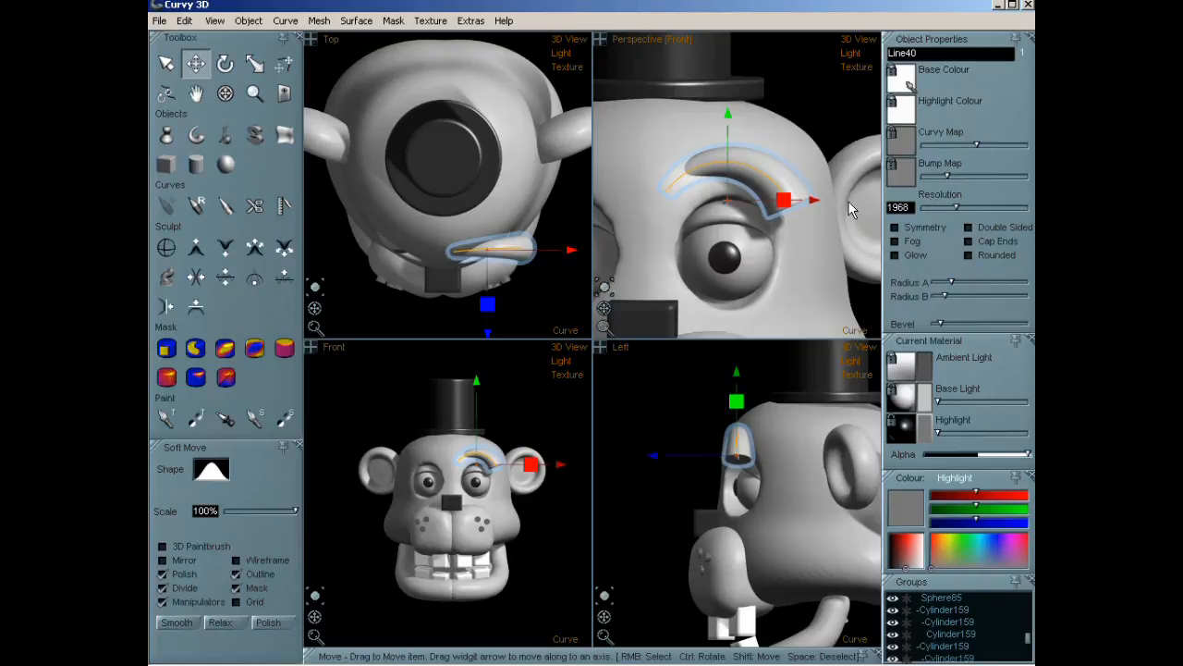
click(255, 64)
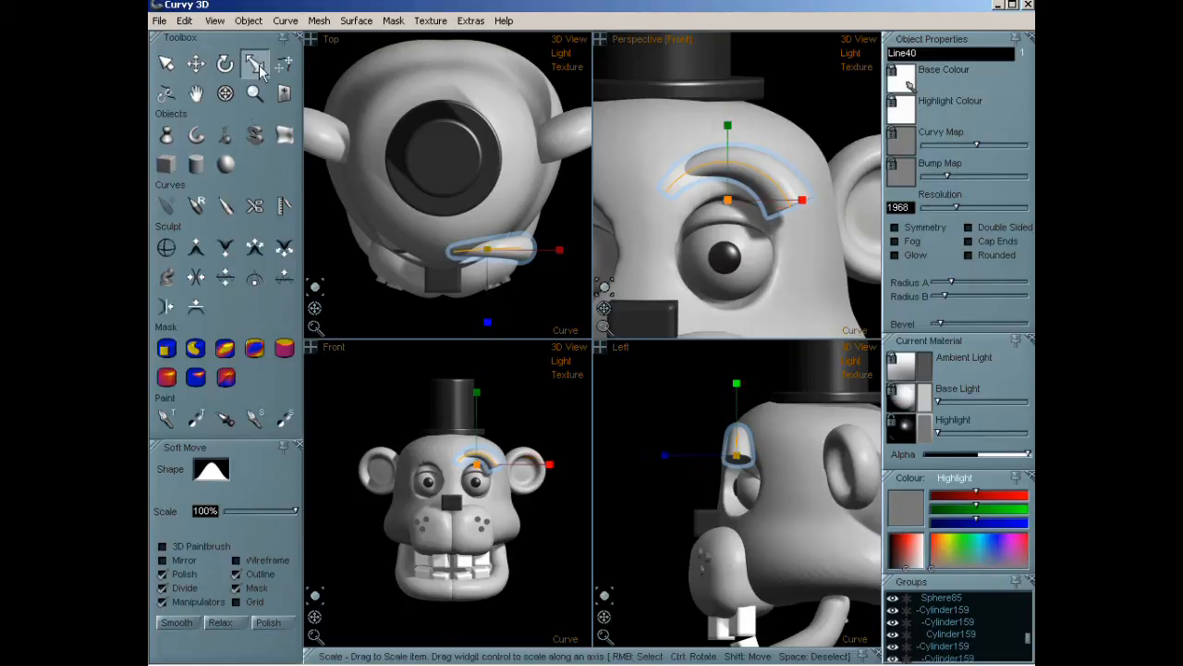
drag(666, 455, 722, 450)
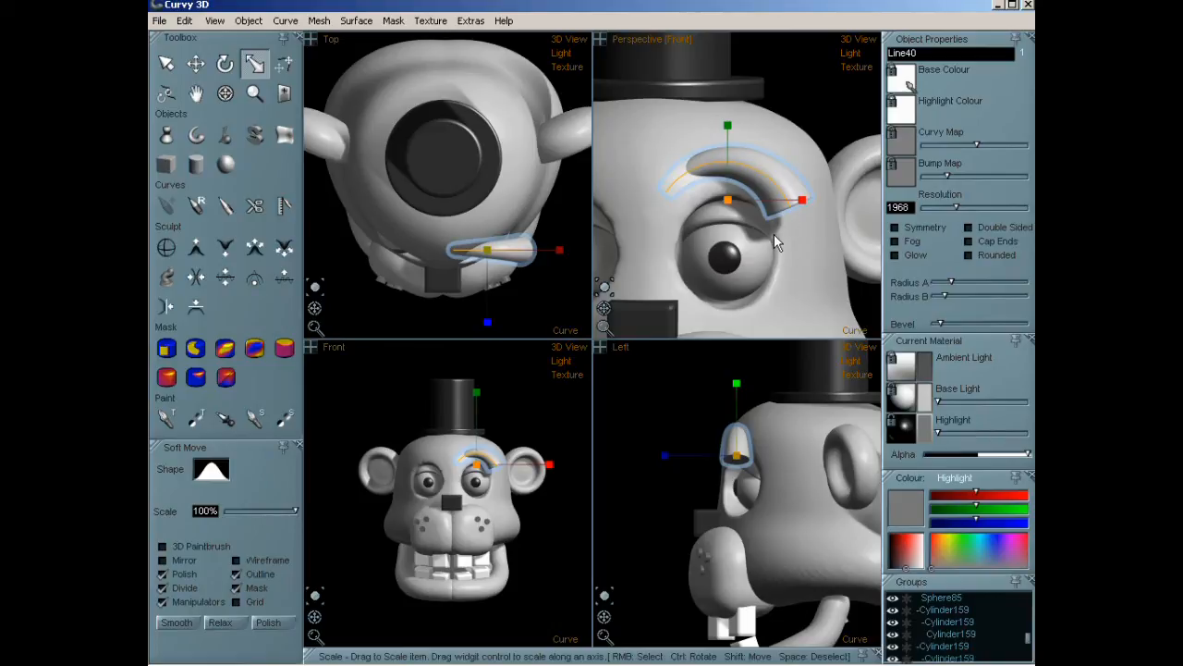
Convert the eyebrow line to a normal mesh and flatten it front to back into a thin strip.
right_click(698, 161)
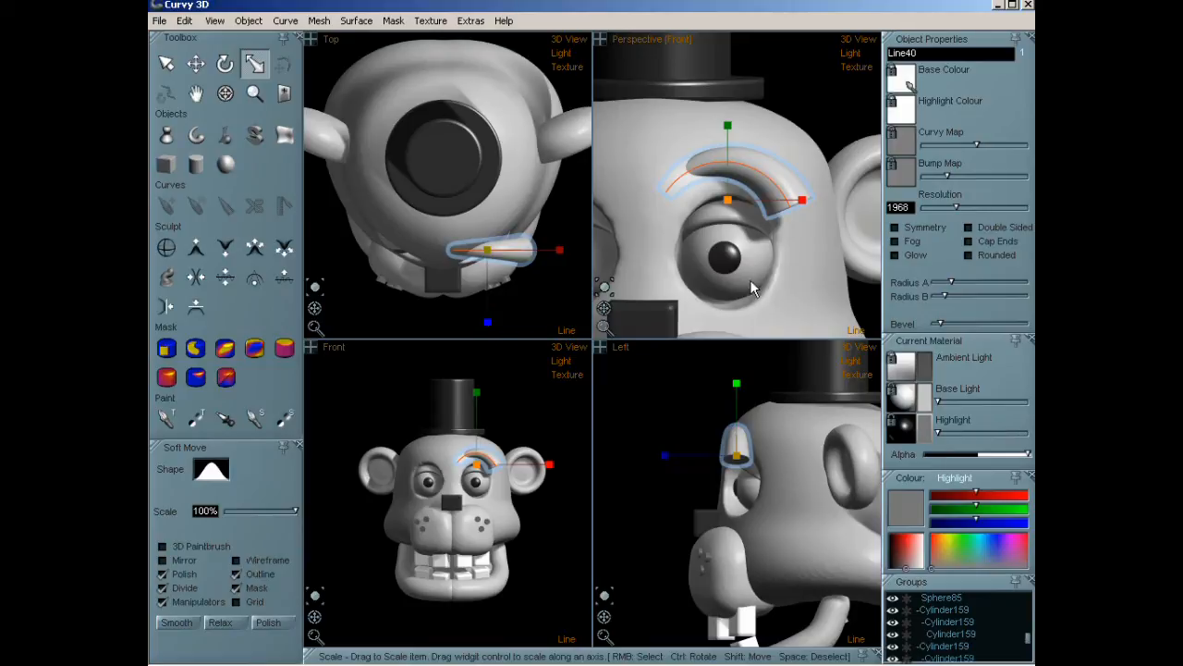
click(323, 23)
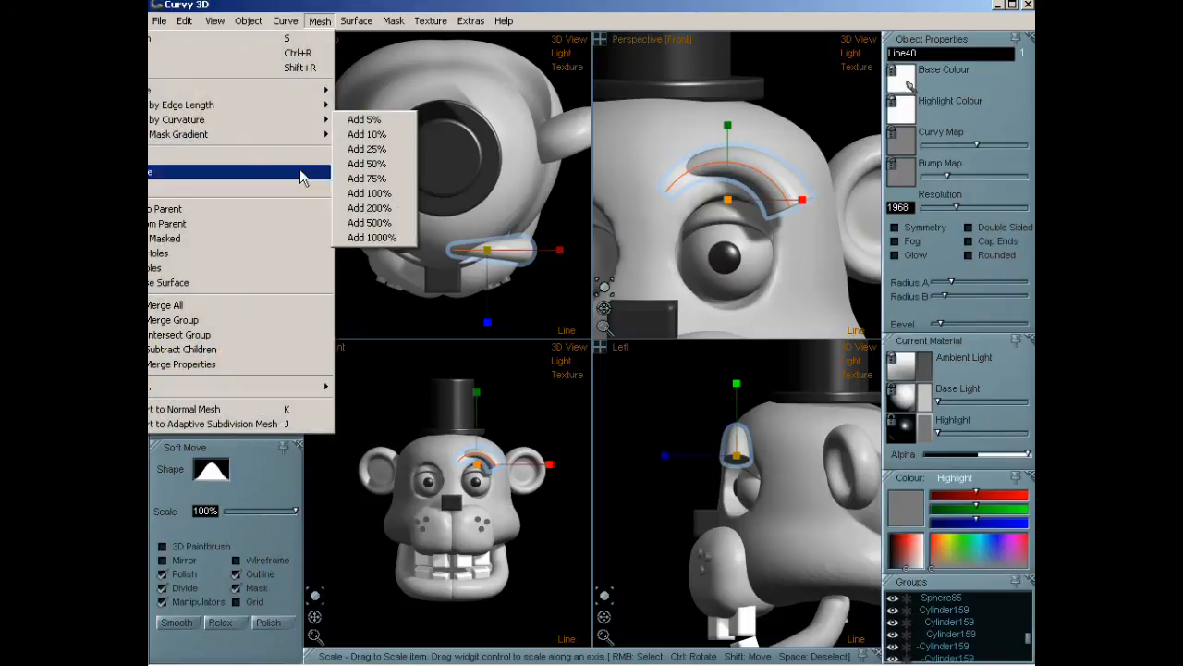
click(308, 410)
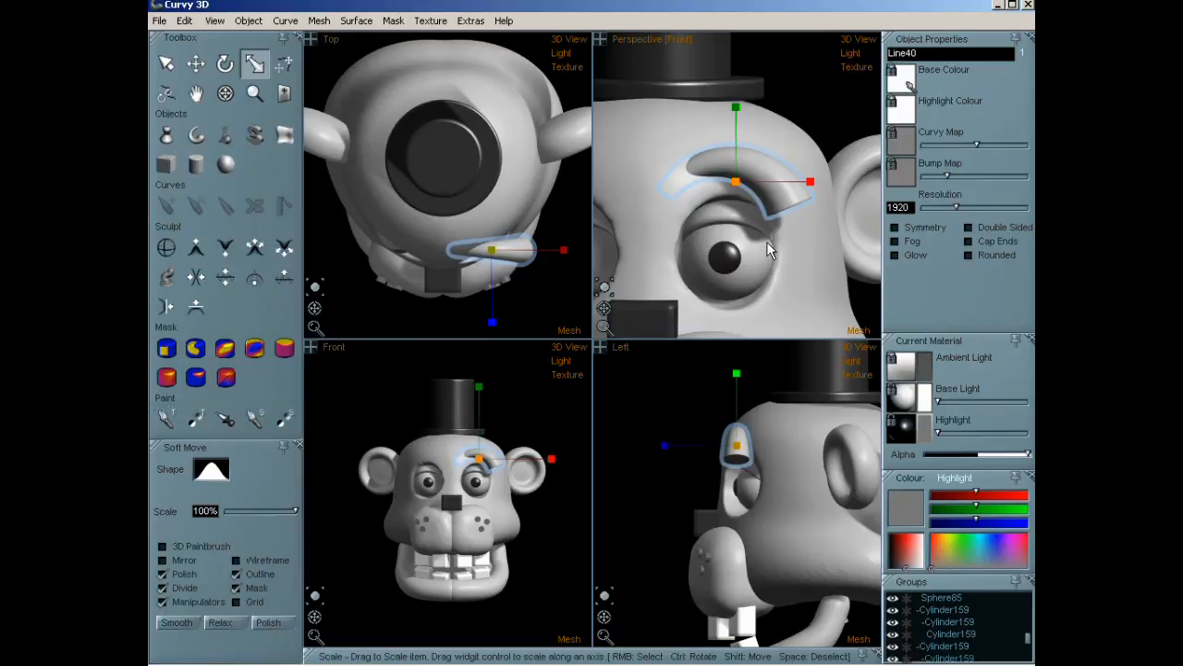
drag(664, 446, 719, 437)
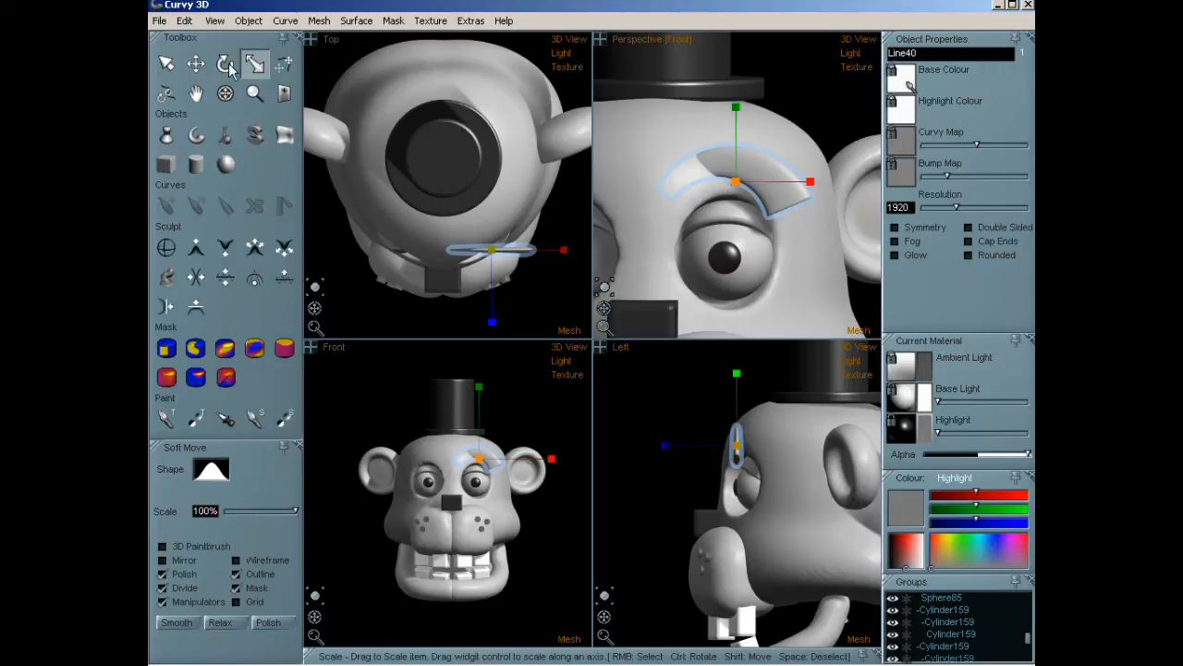
Rotate the eyebrow to follow the forehead's curvature and shift it slightly outward over the eye.
click(198, 64)
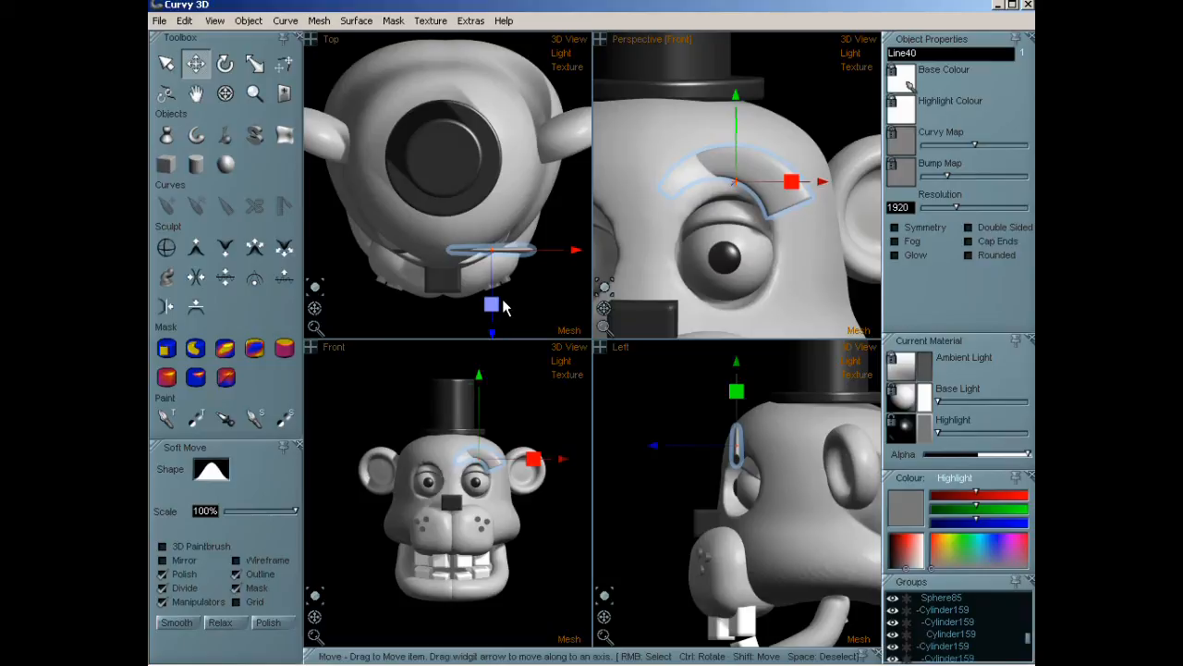
key(e)
drag(564, 257, 568, 229)
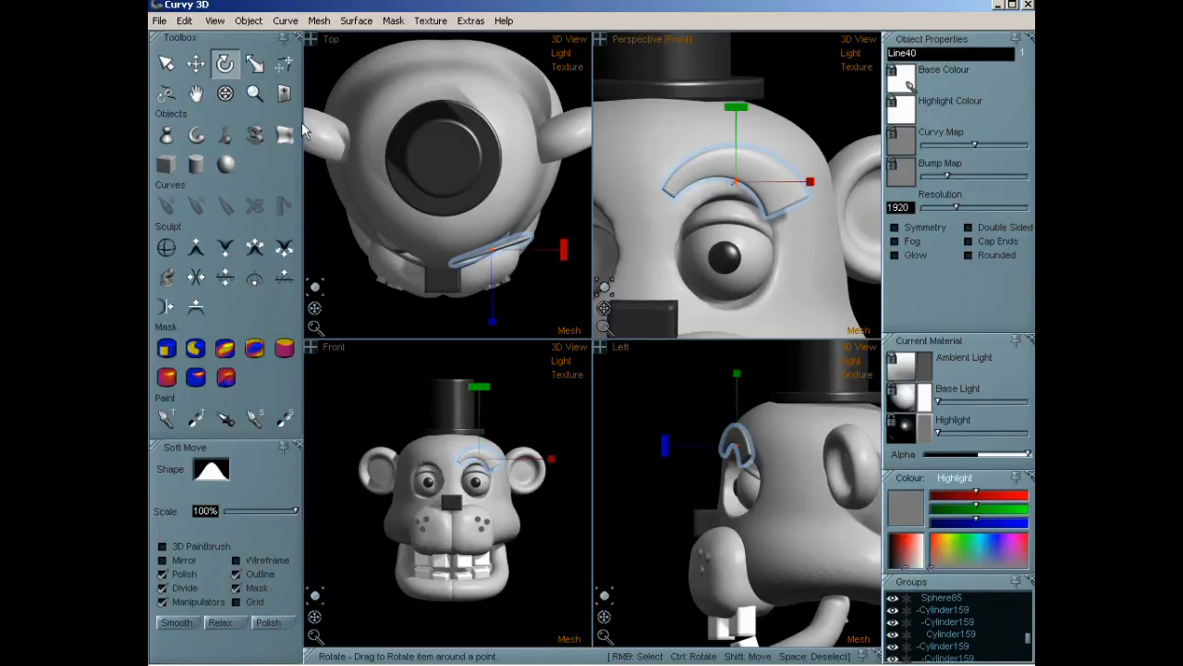
key(w)
drag(736, 184, 753, 182)
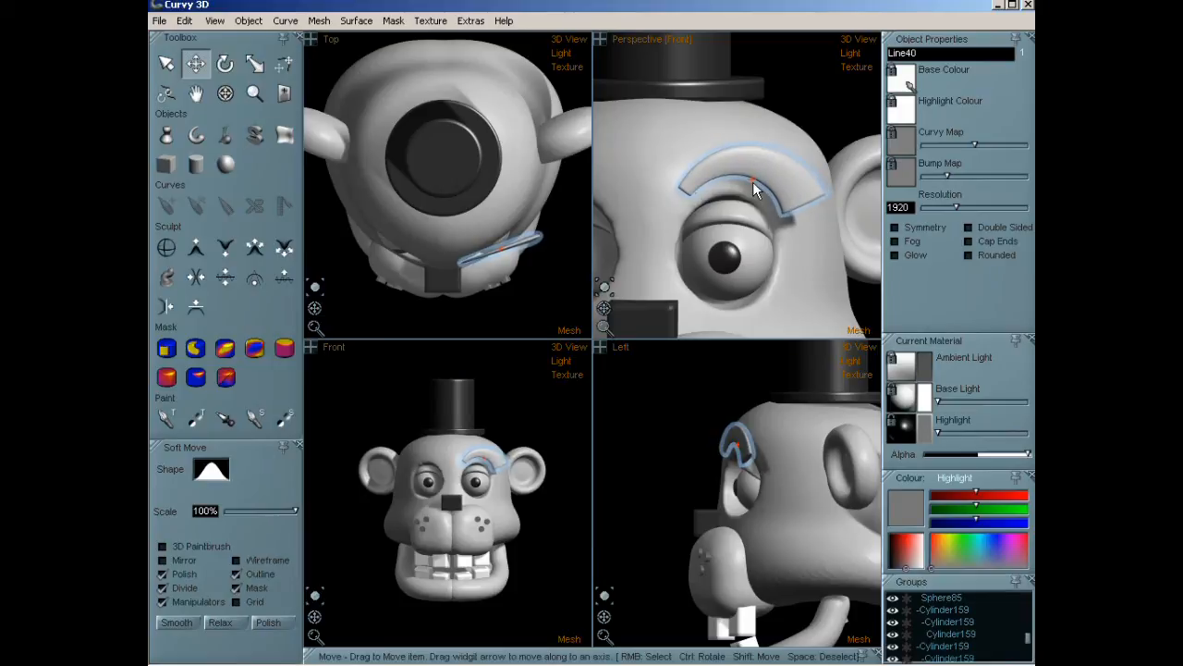
Scale the eyebrow down in height and slightly increase its depth.
click(254, 64)
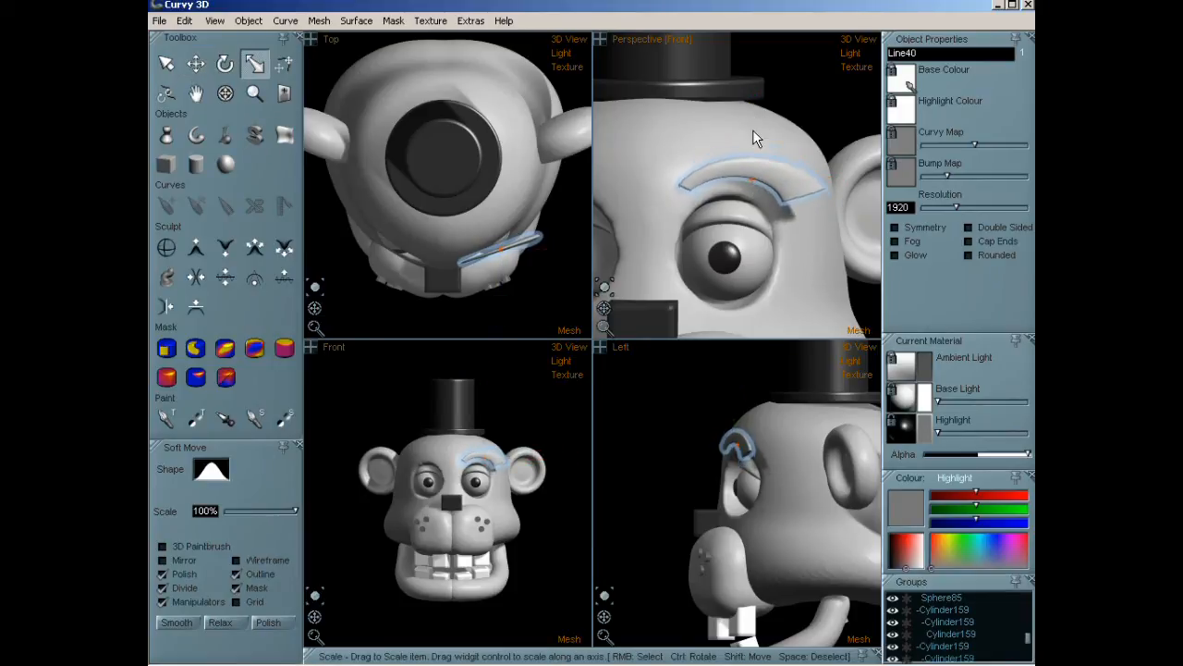
drag(752, 129, 753, 131)
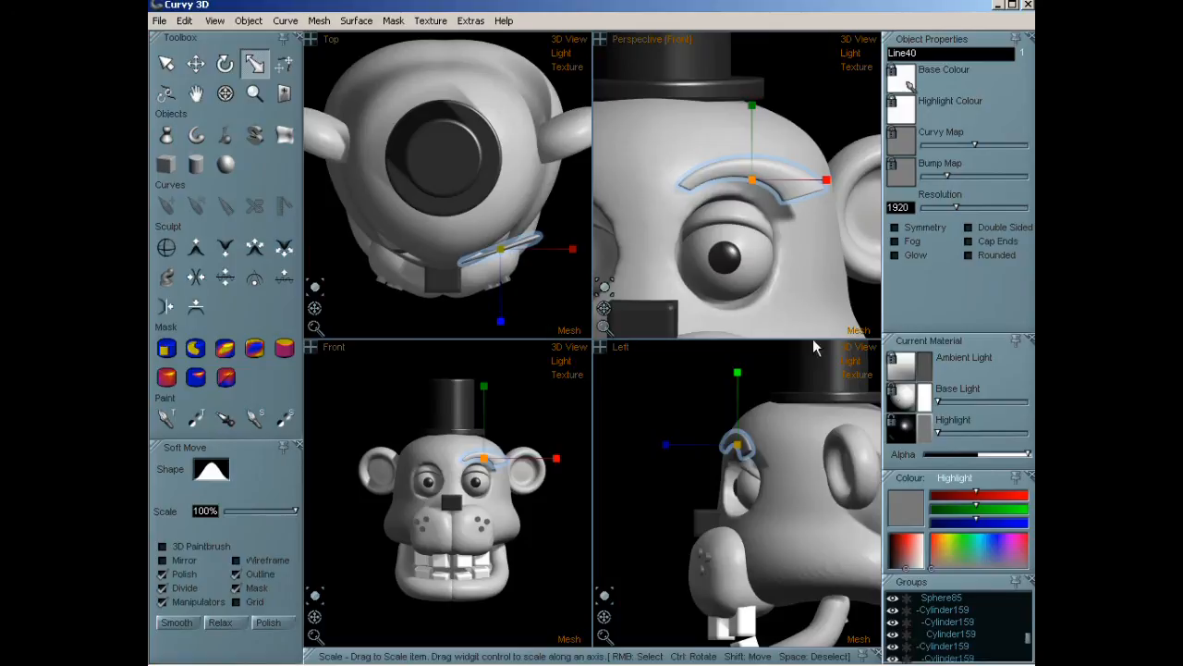
mouse_move(665, 444)
mouse_down()
mouse_move(634, 446)
mouse_move(647, 444)
mouse_up()
Copy the nose cube's dark material onto the eyebrow.
click(922, 409)
click(661, 314)
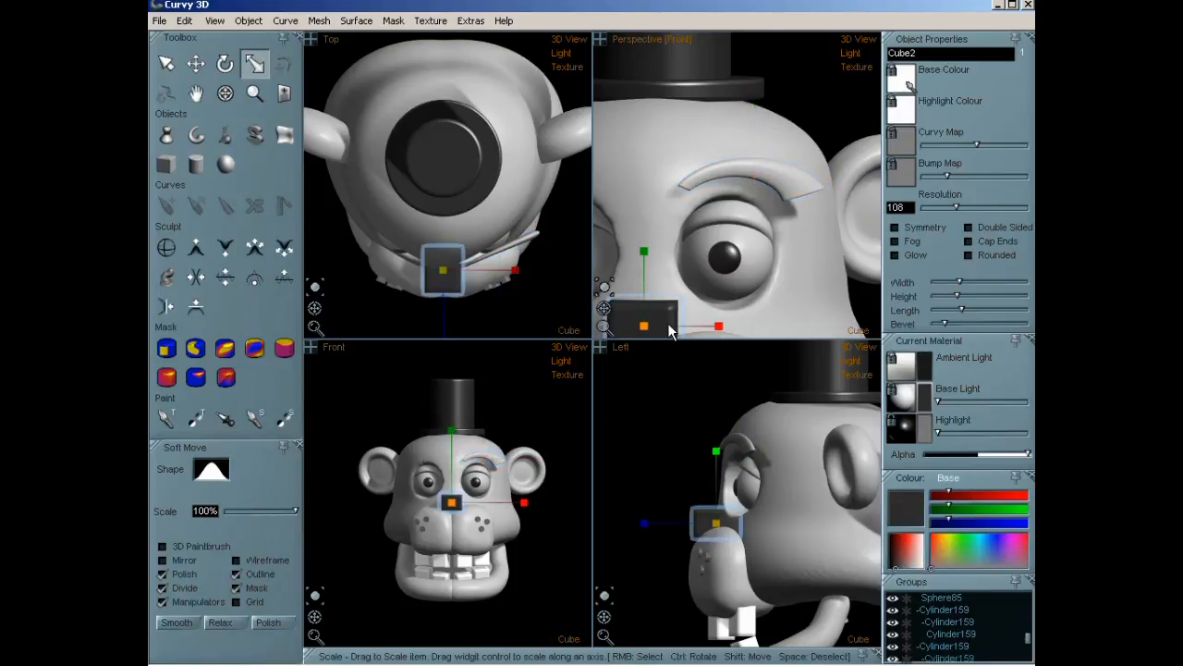
click(786, 182)
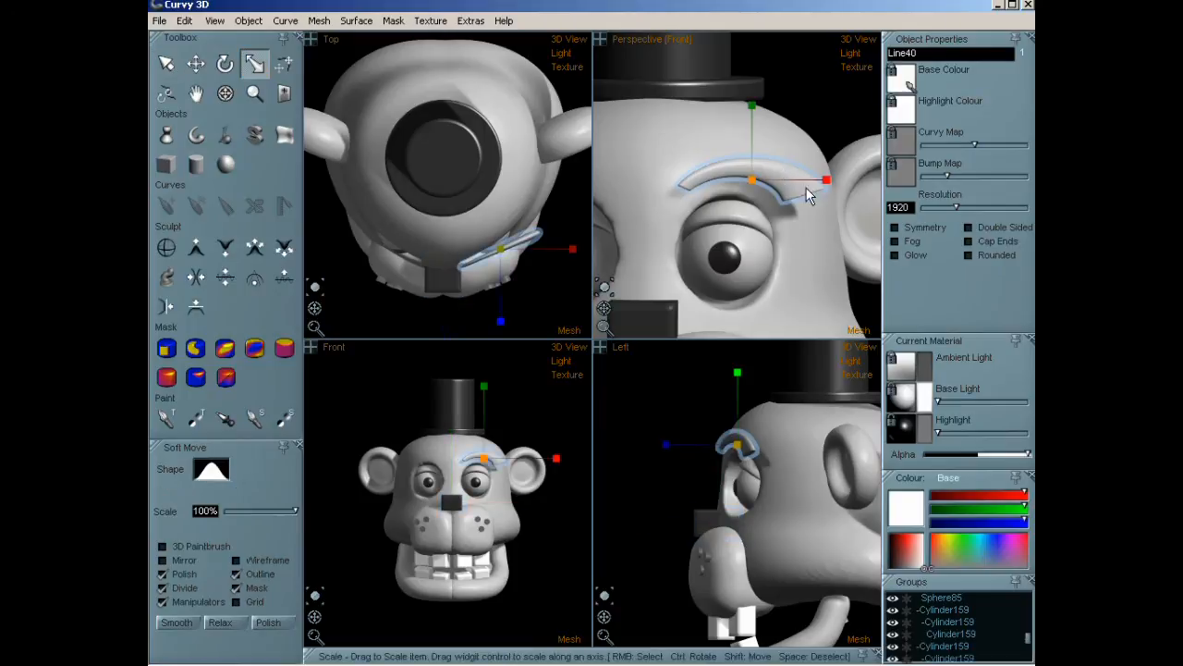
click(220, 23)
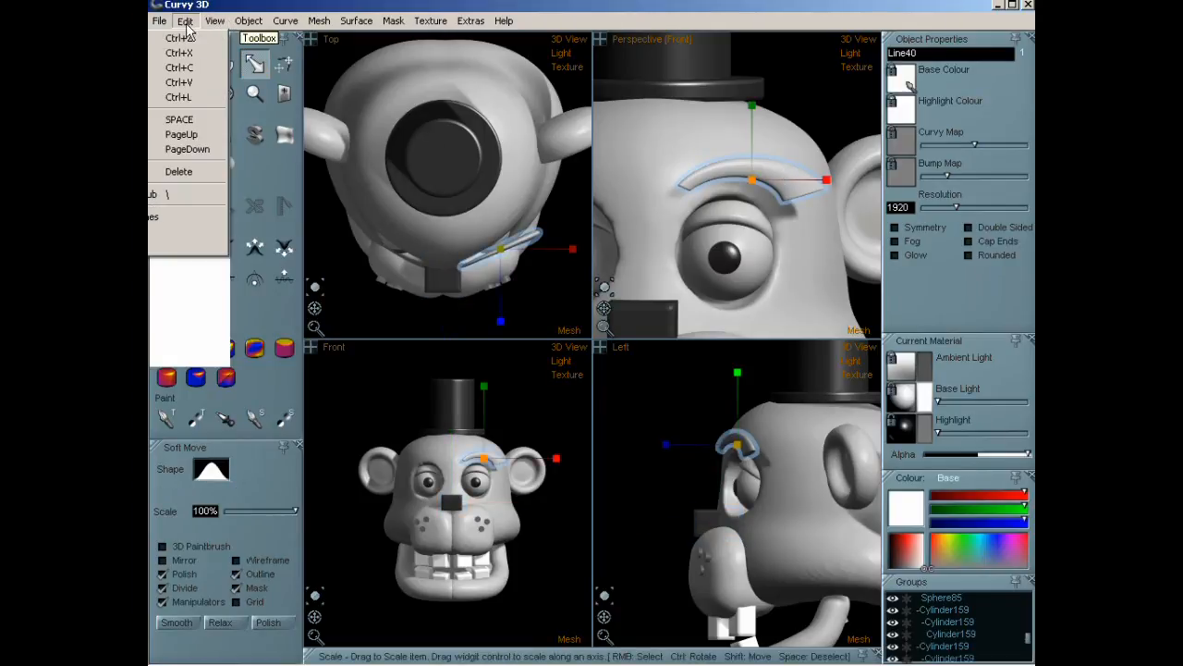
mouse_move(241, 21)
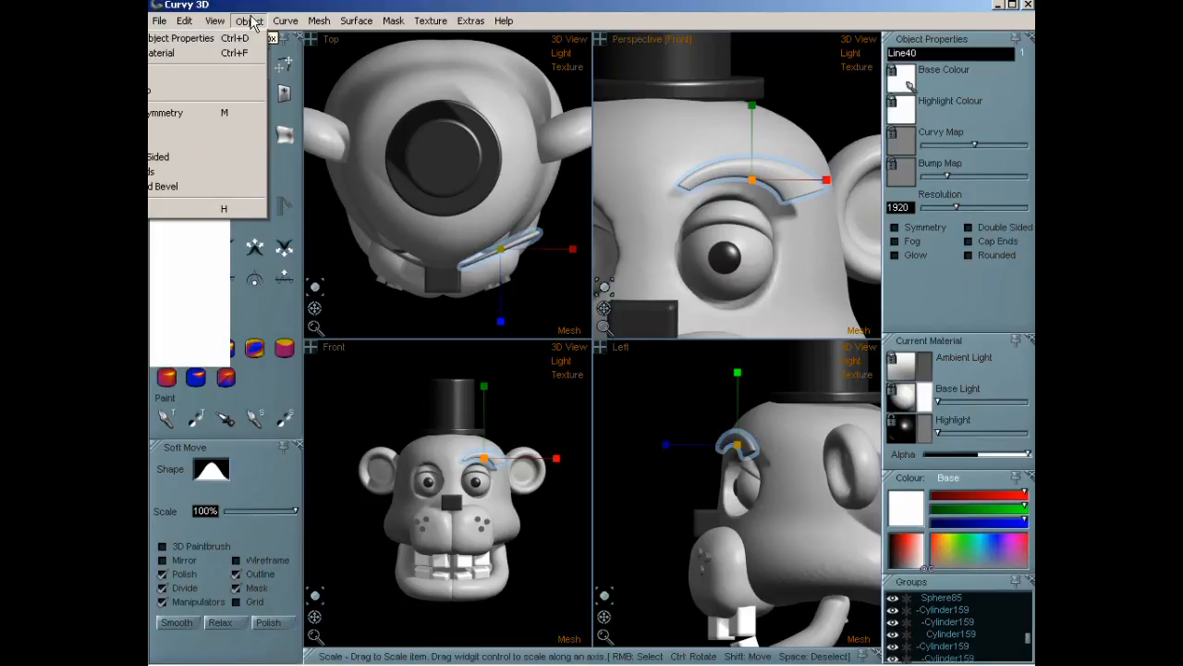
click(227, 54)
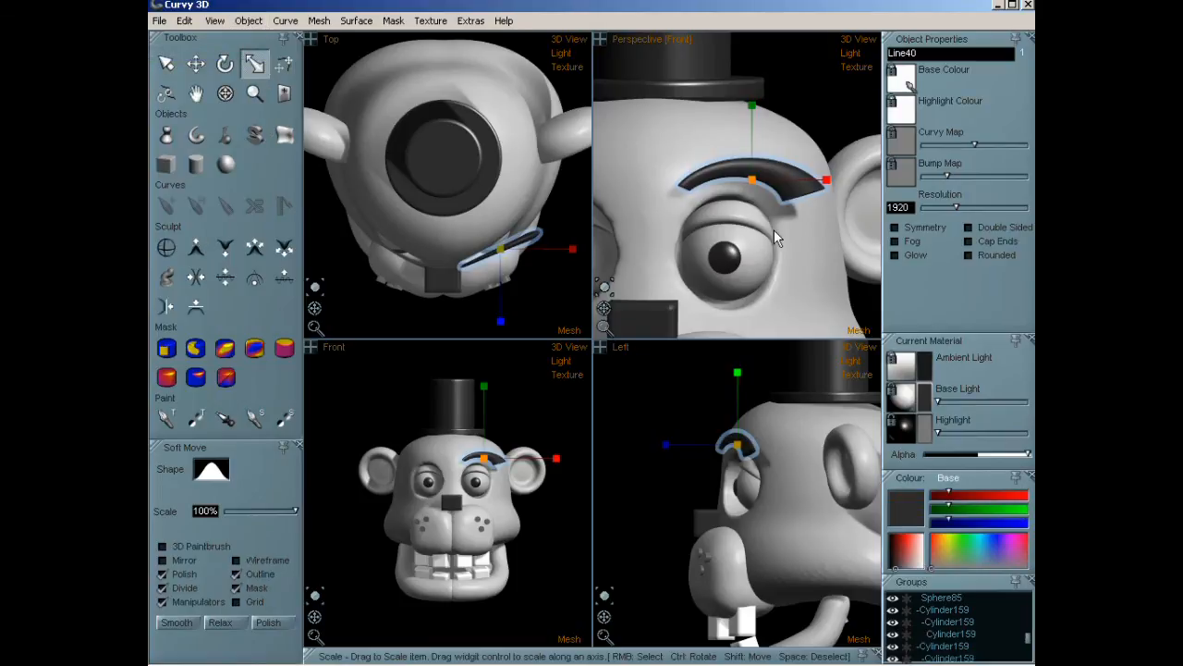
Create a mirrored copy of the eyebrow above the bear's other eye.
scroll(774, 235, down, 3)
shift+middle_drag(766, 294, 769, 182)
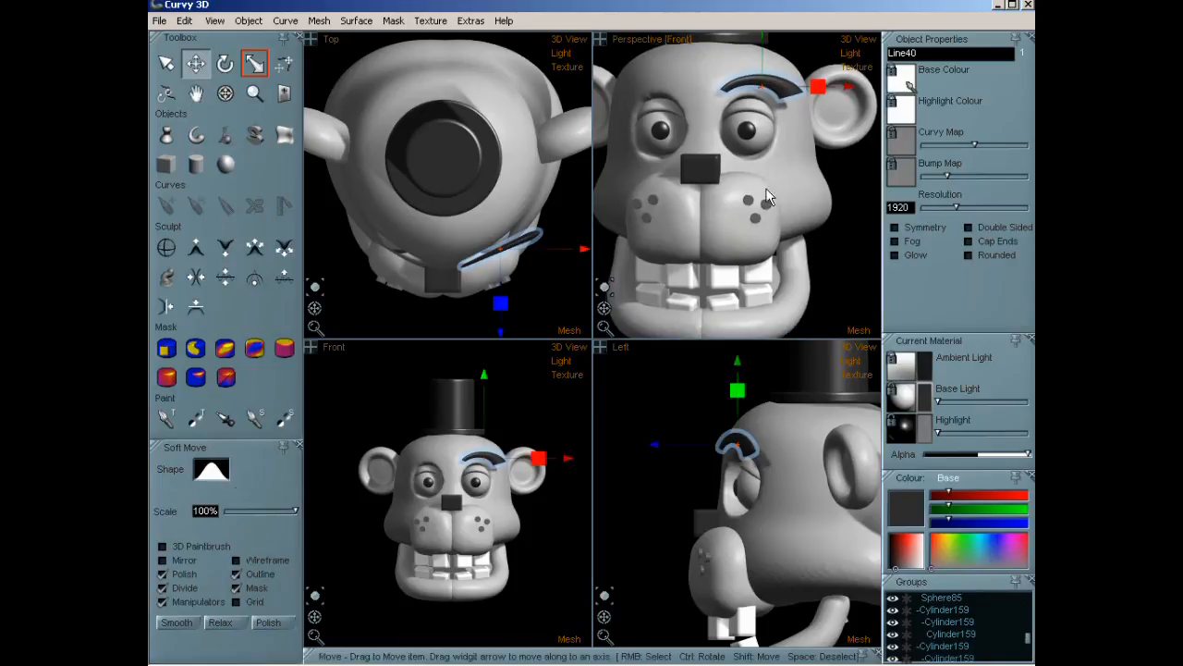
shift+middle_drag(742, 222, 760, 210)
scroll(751, 213, down, 2)
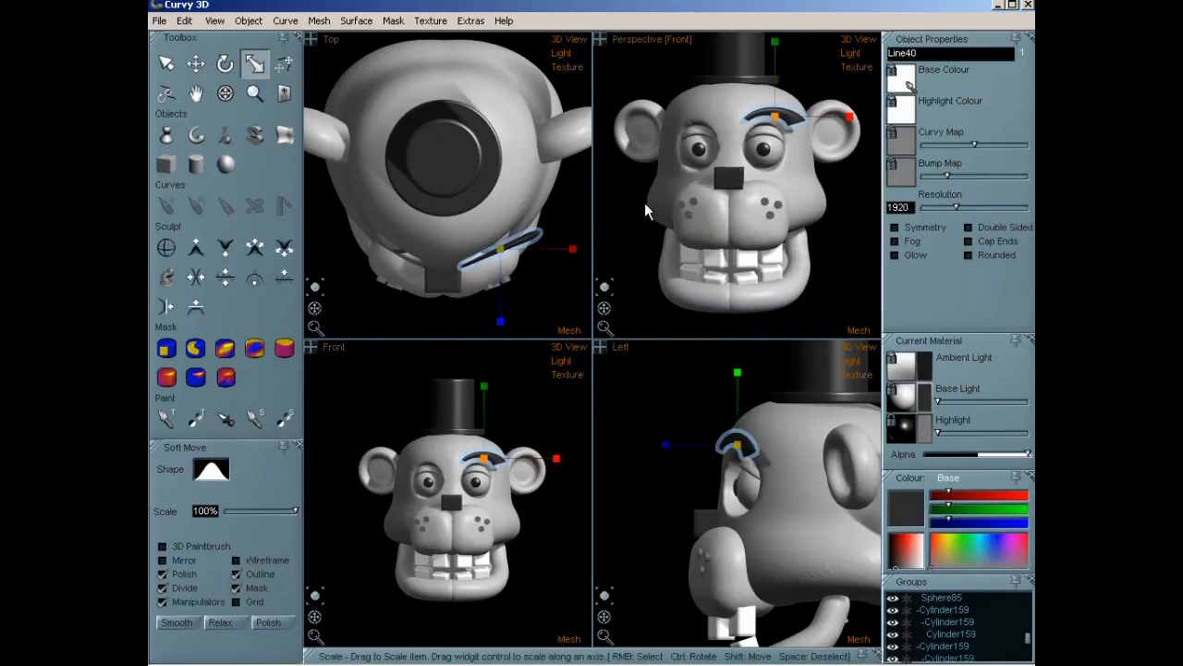
click(187, 22)
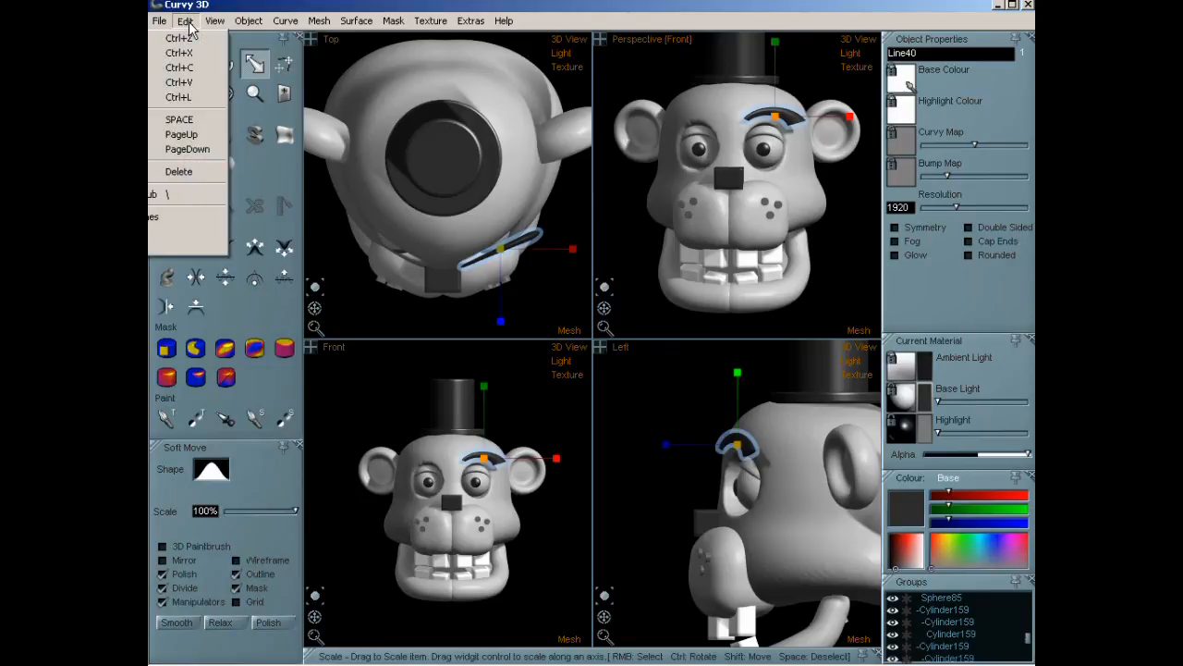
click(185, 97)
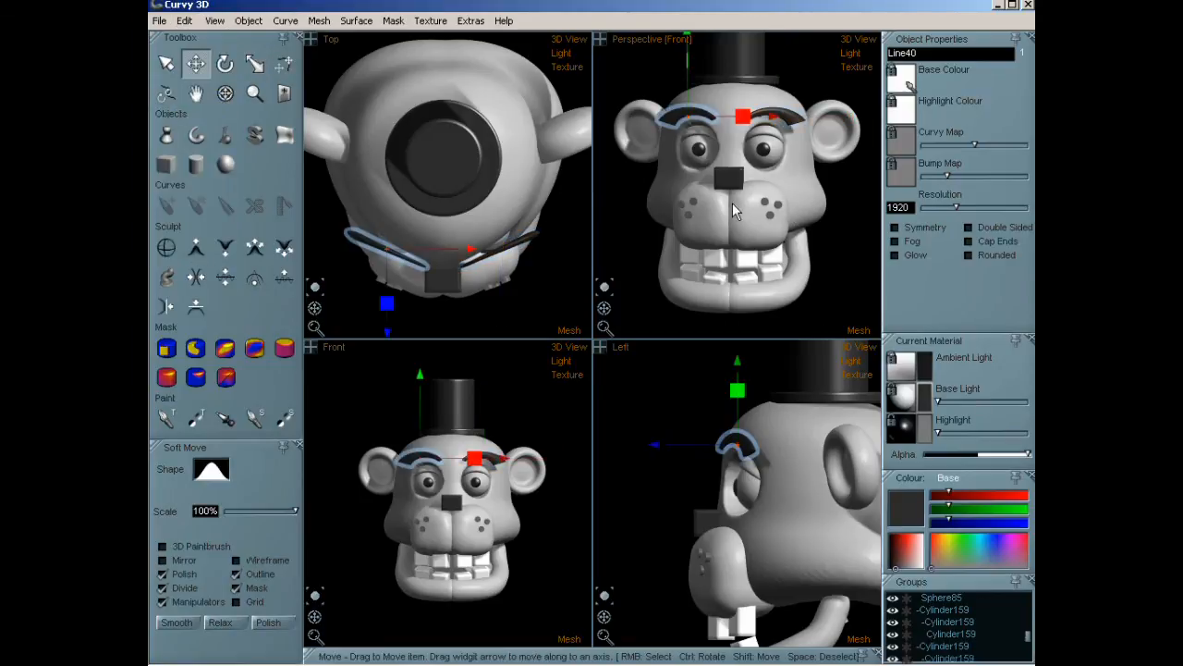
scroll(732, 203, down, 3)
mouse_move(604, 311)
mouse_down()
mouse_move(582, 312)
mouse_move(593, 307)
mouse_up()
middle_drag(769, 203, 768, 218)
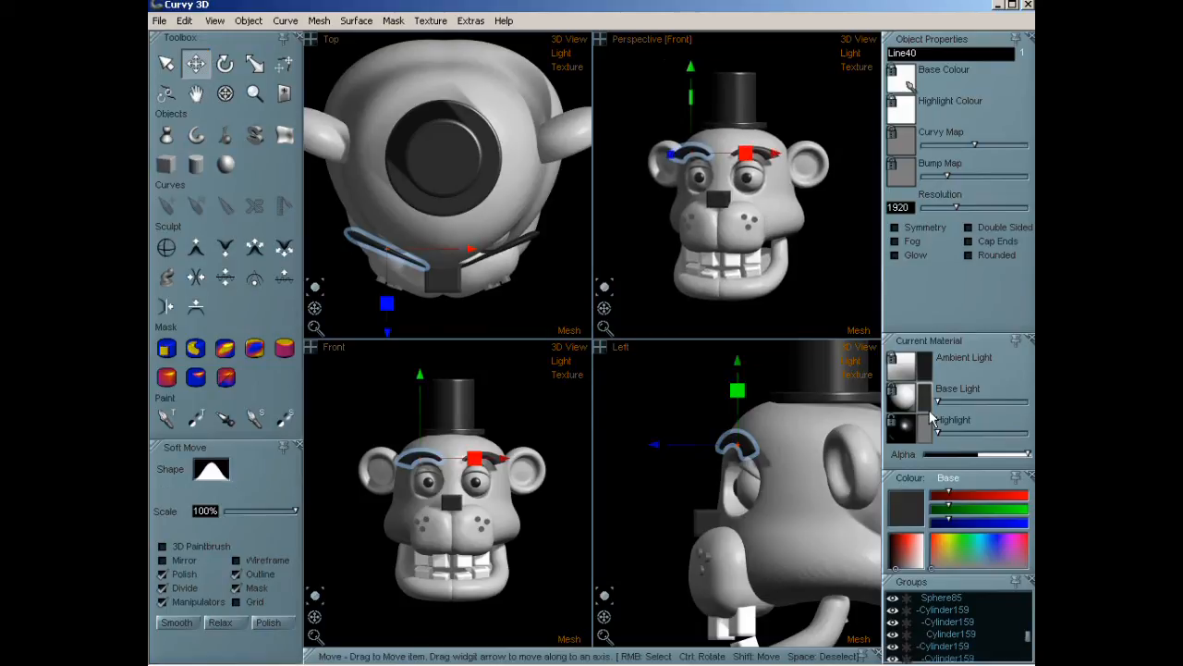
Save the model as a new file named f4.cvy in the Freddy folder.
click(160, 20)
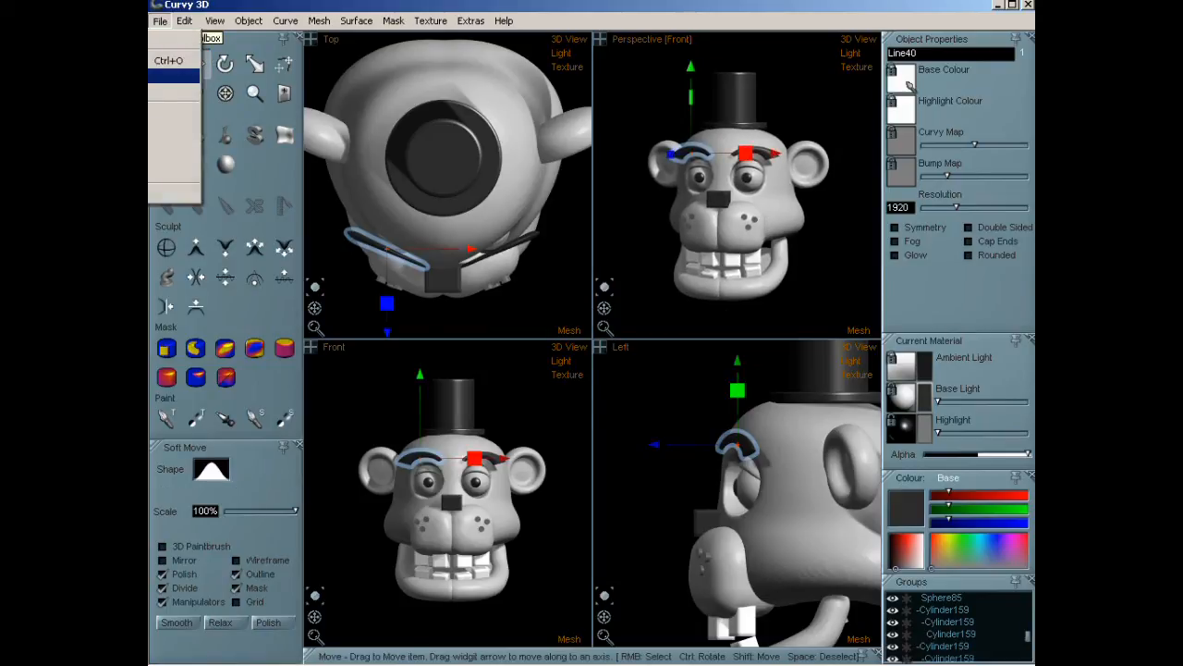
click(174, 76)
click(533, 468)
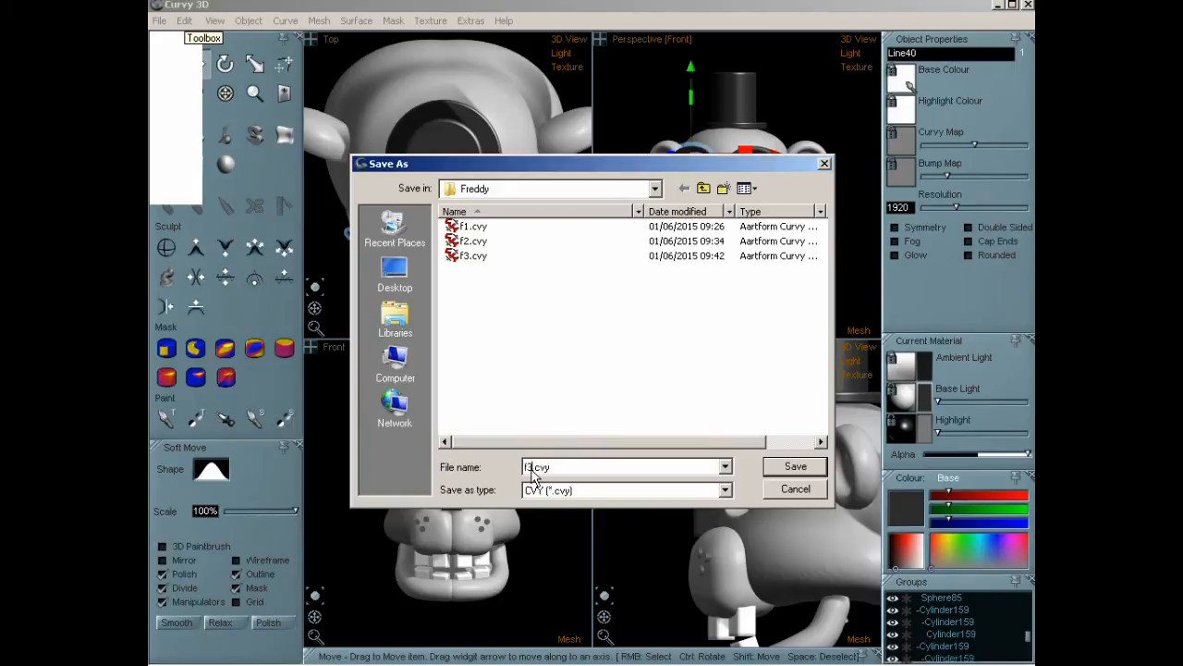
key(BackSpace)
text(4)
key(Return)
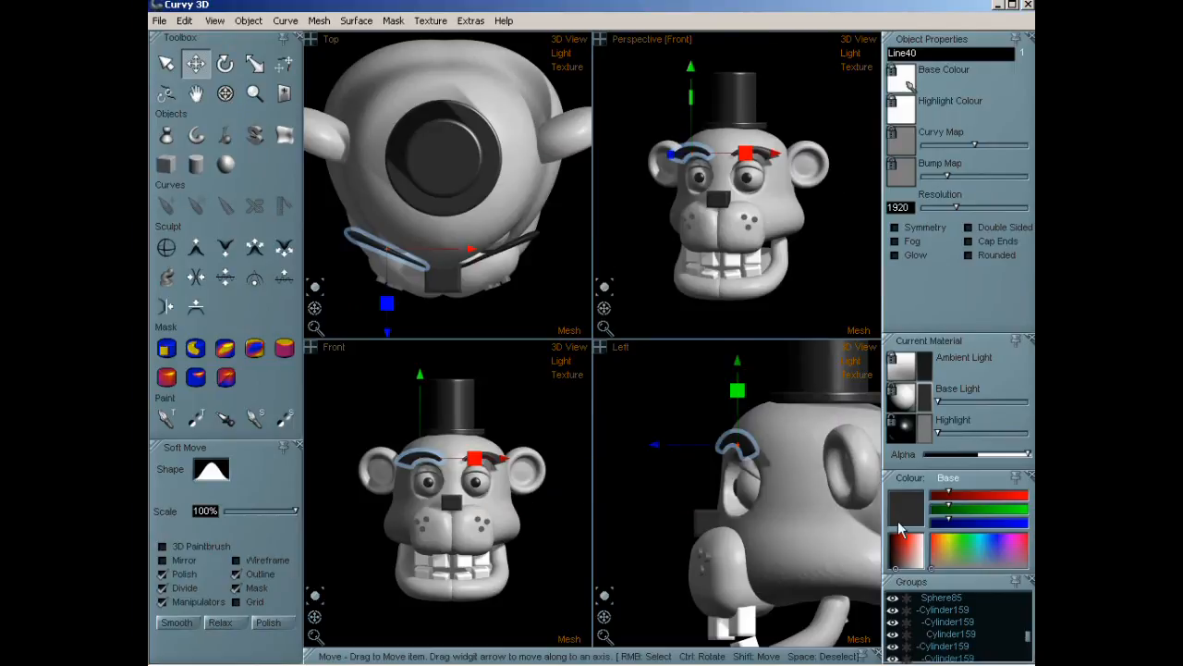
Change the viewport background colour from black to a dark reddish brown, trying a blue first.
click(953, 479)
click(957, 480)
click(951, 481)
click(951, 480)
click(951, 479)
click(951, 480)
click(951, 480)
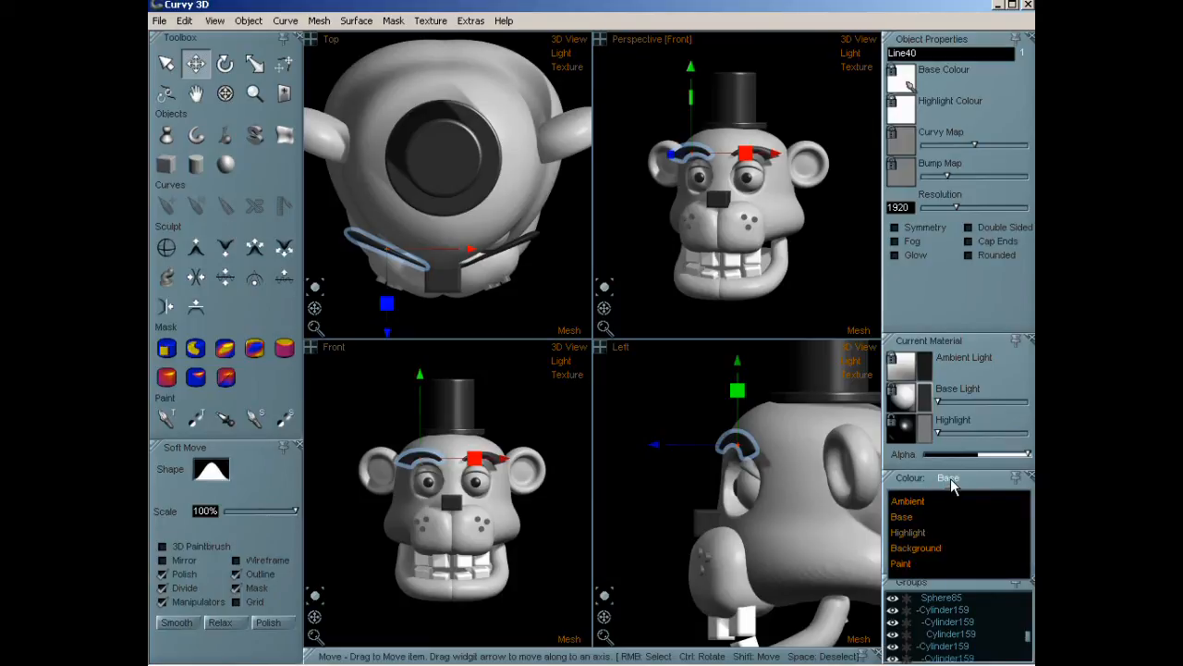
click(924, 549)
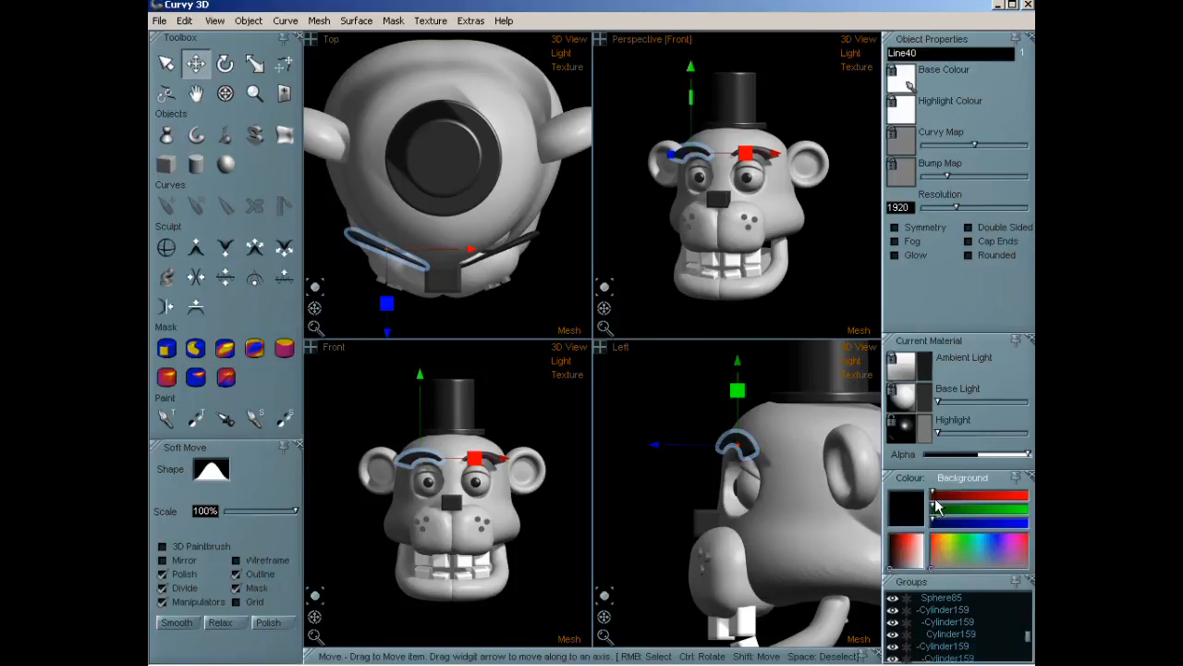
click(978, 518)
click(964, 507)
click(953, 493)
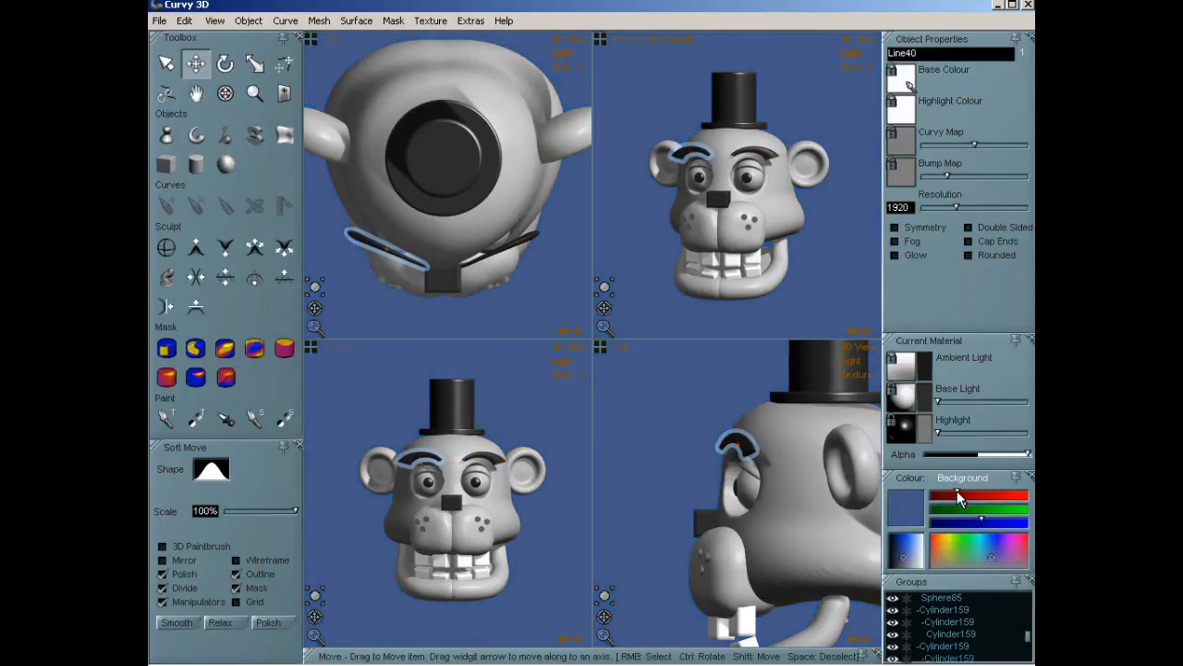
click(950, 506)
mouse_move(958, 519)
mouse_down()
mouse_move(934, 521)
mouse_move(951, 497)
mouse_up()
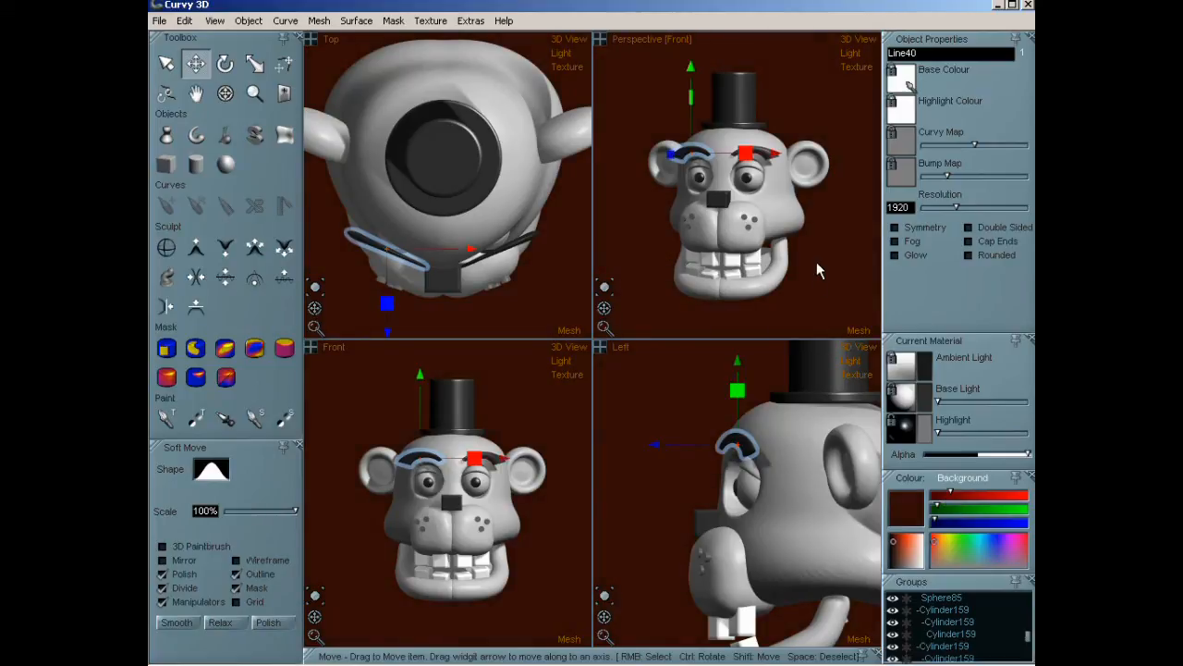
middle_drag(837, 249, 835, 252)
mouse_move(603, 308)
mouse_down()
mouse_move(601, 330)
mouse_move(591, 325)
mouse_up()
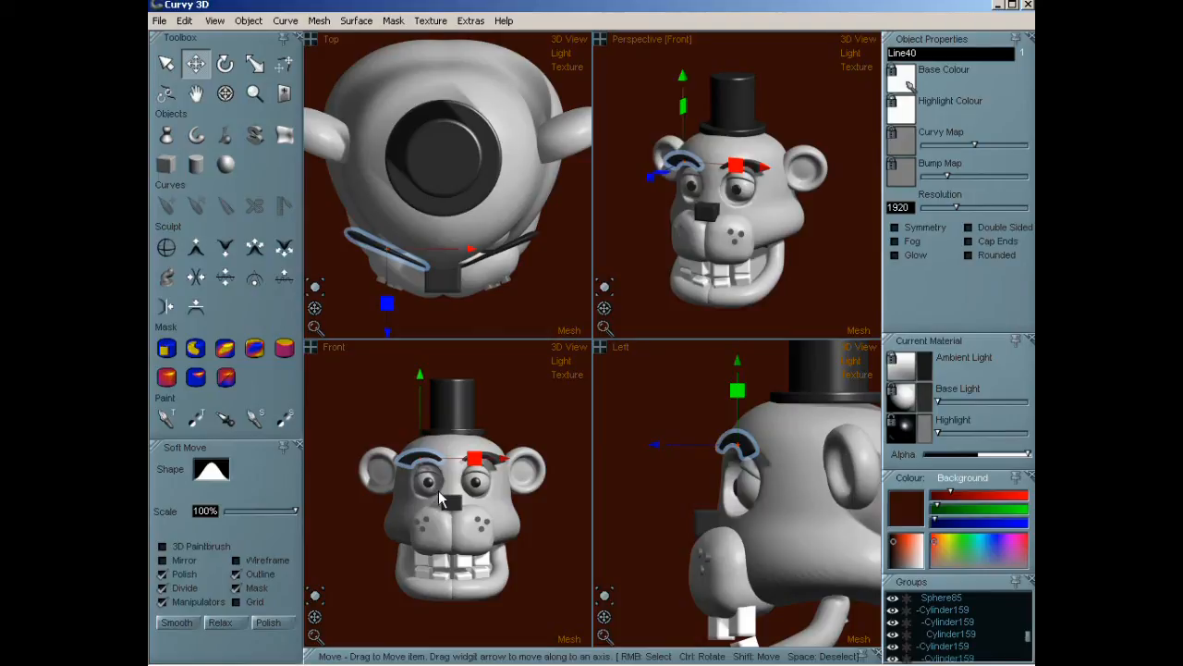
Hide the main head mesh to expose the complete eyeballs, pupils and muzzle.
click(165, 63)
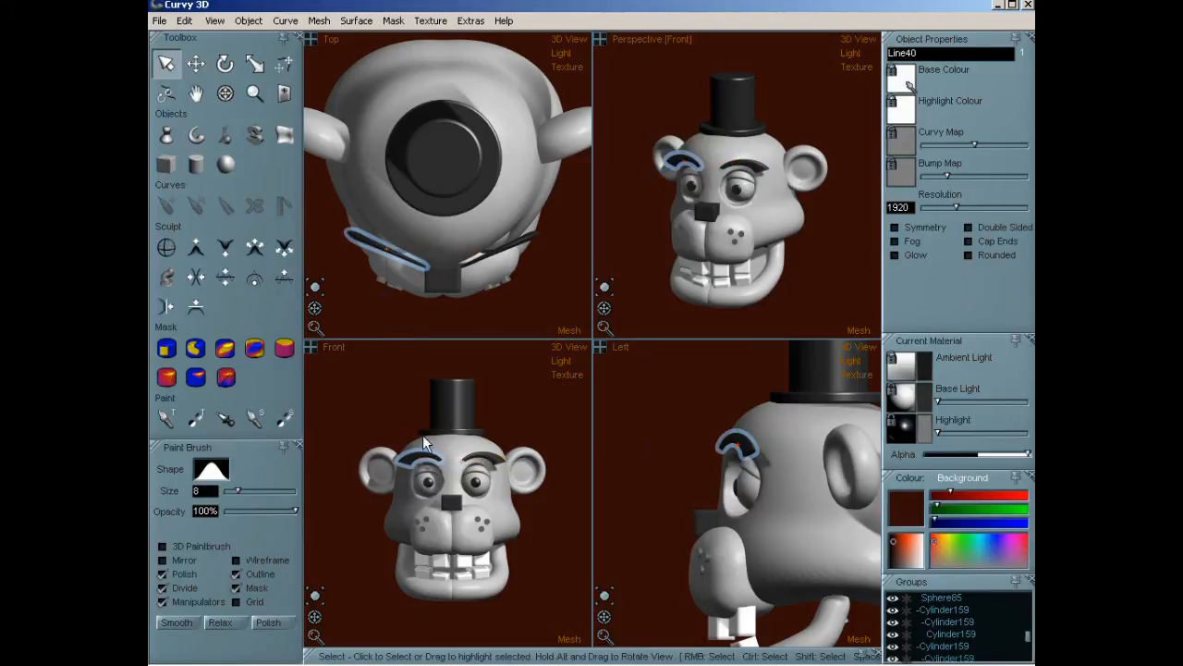
click(429, 483)
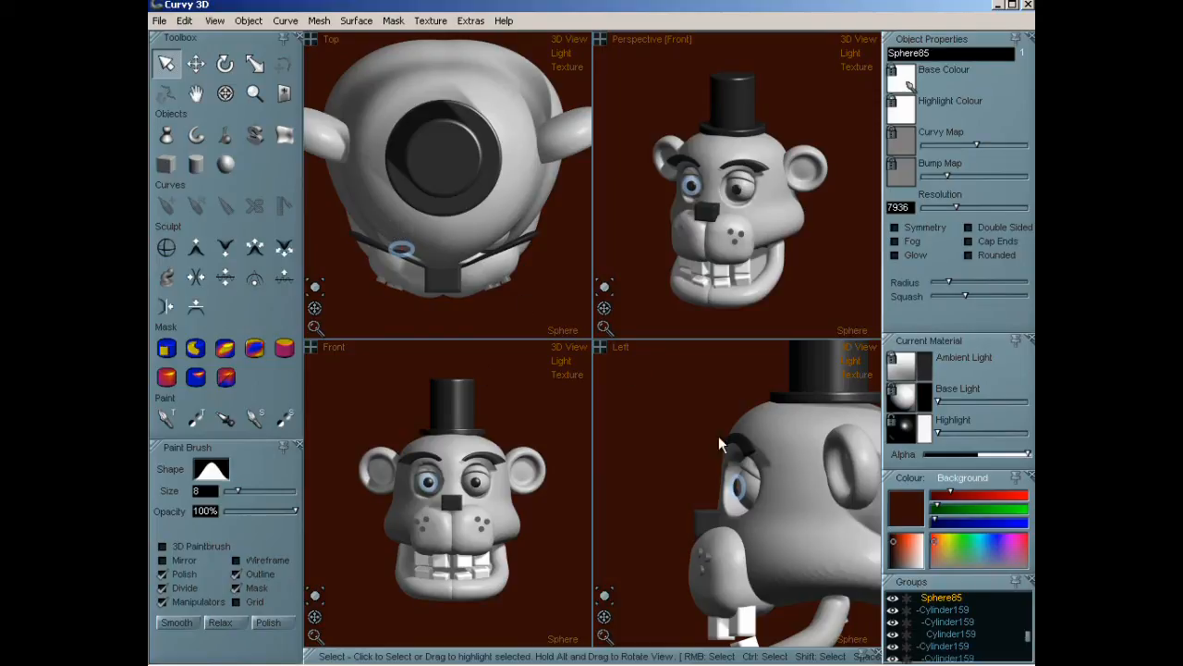
click(797, 214)
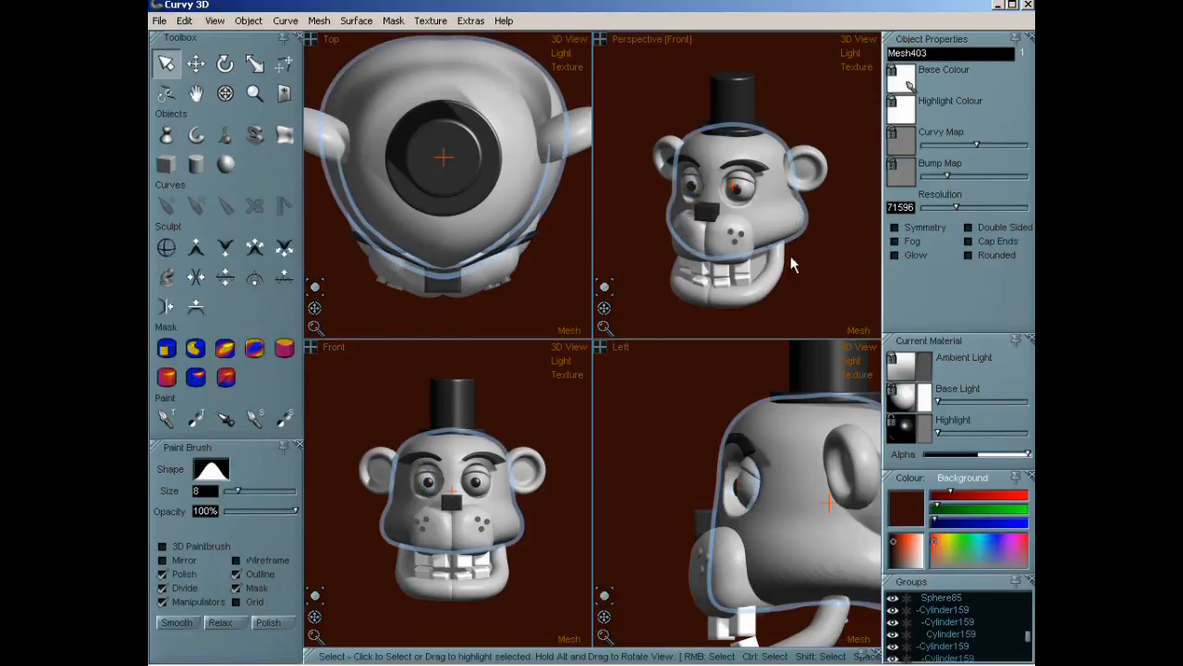
click(693, 188)
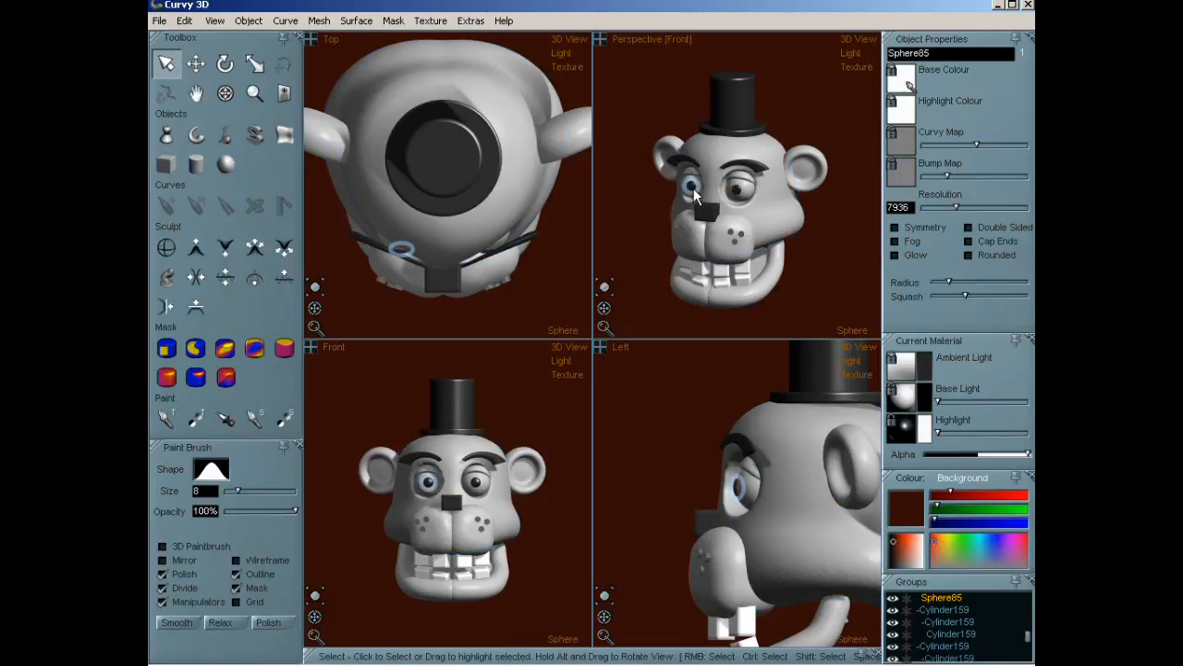
key(w)
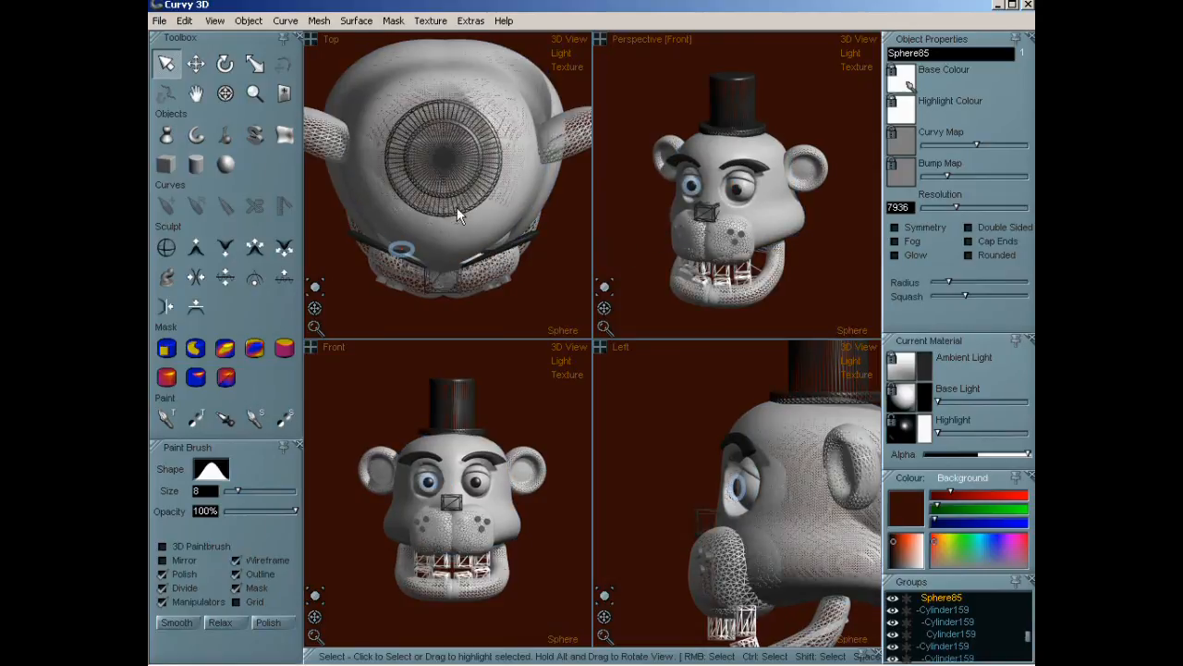
key(w)
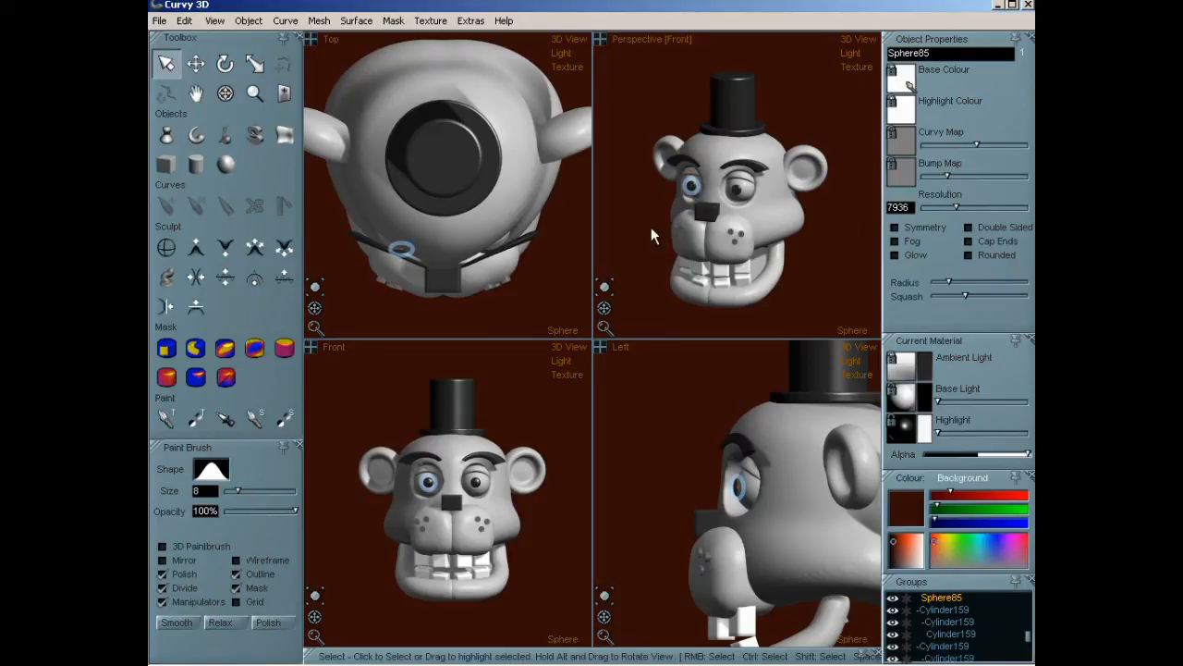
click(794, 219)
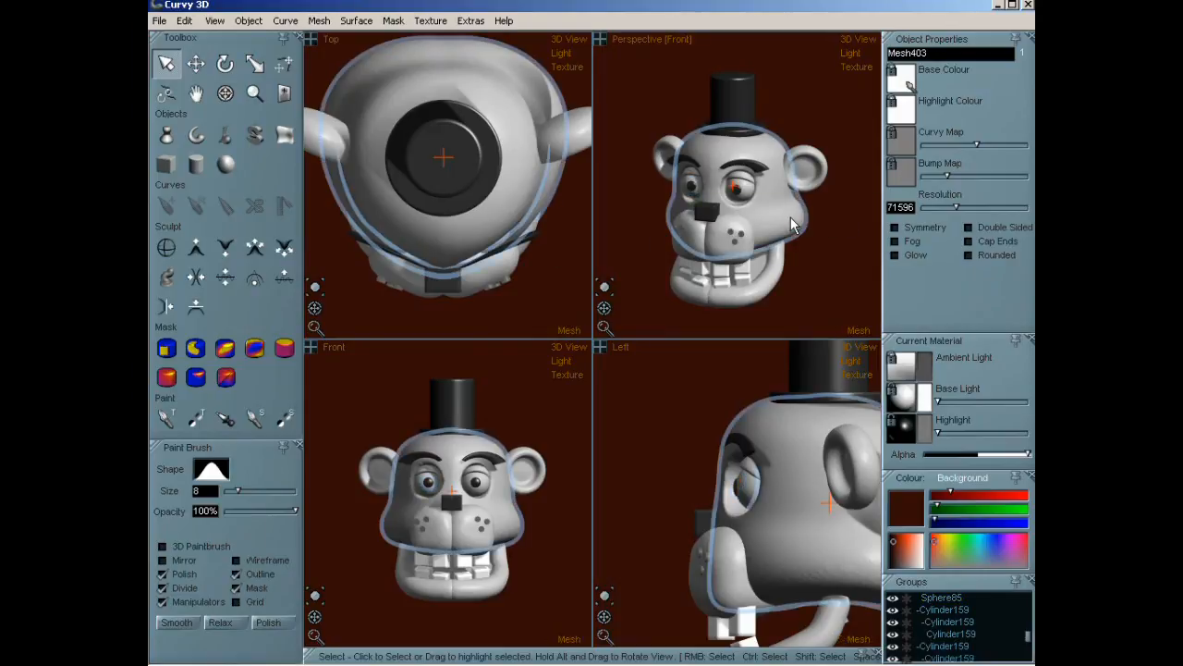
key(h)
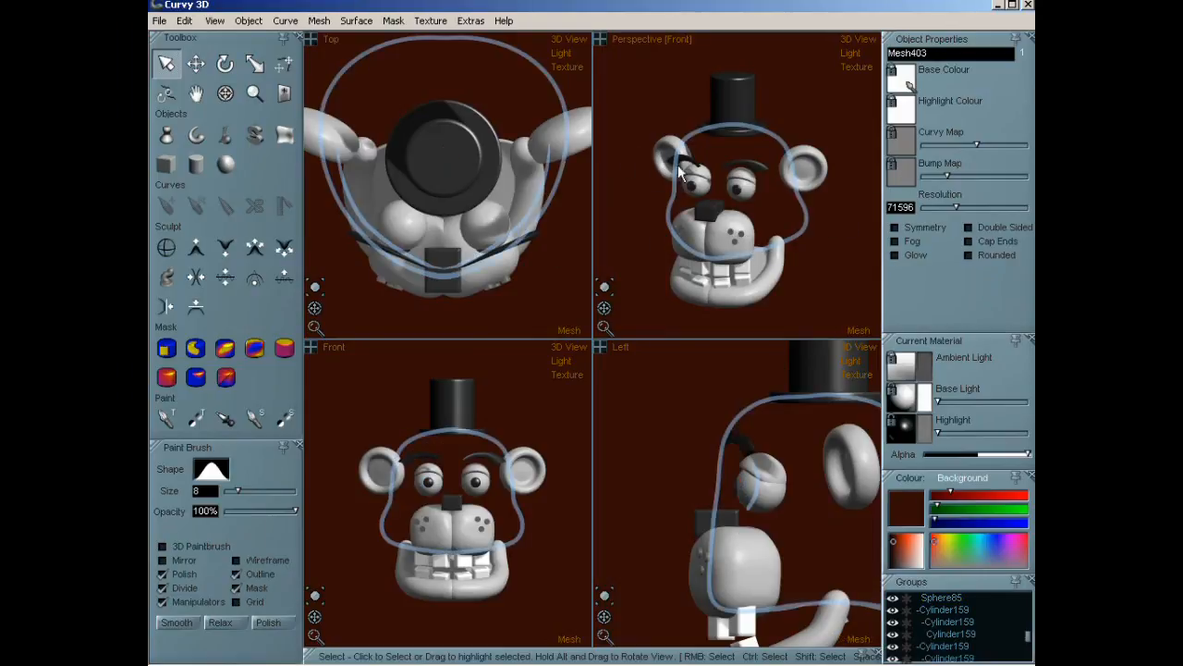
Rotate each pupil slightly around its eyeball in the top view so both eyes look toward the bear's left.
click(692, 184)
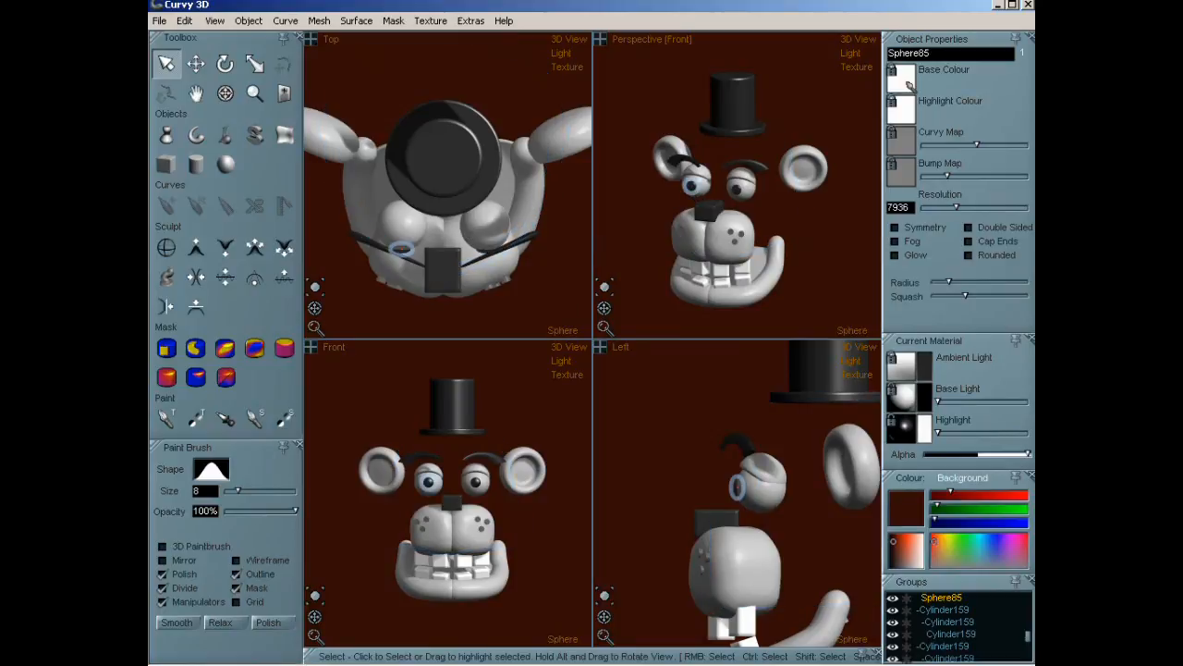
click(225, 63)
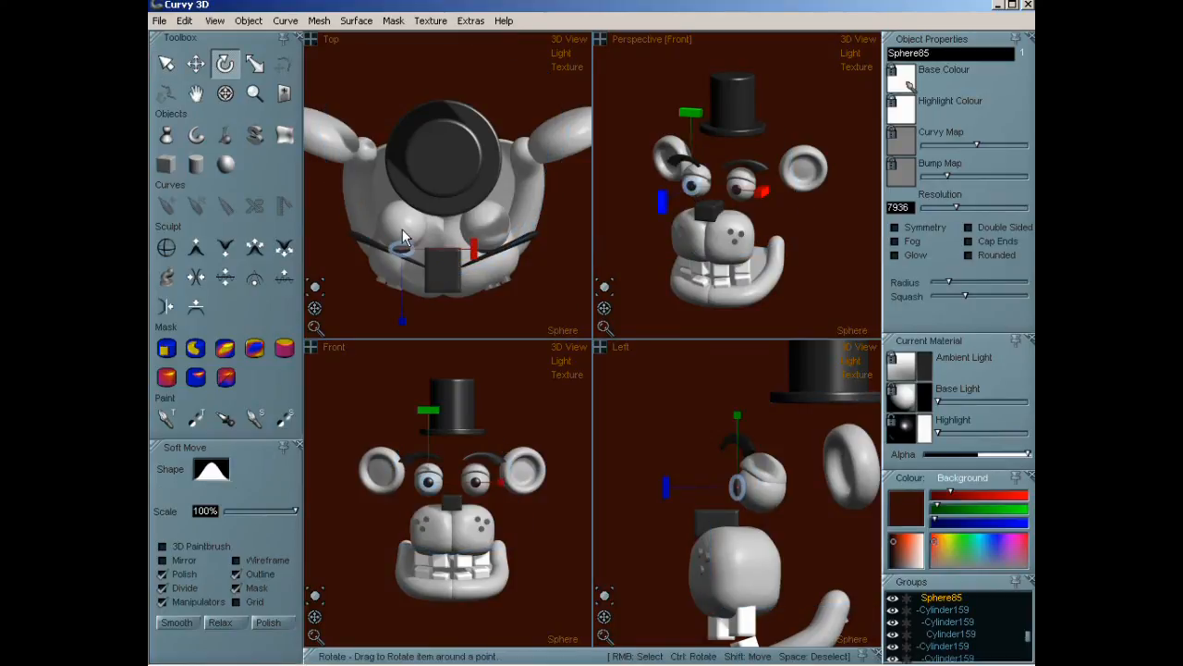
drag(401, 224, 433, 213)
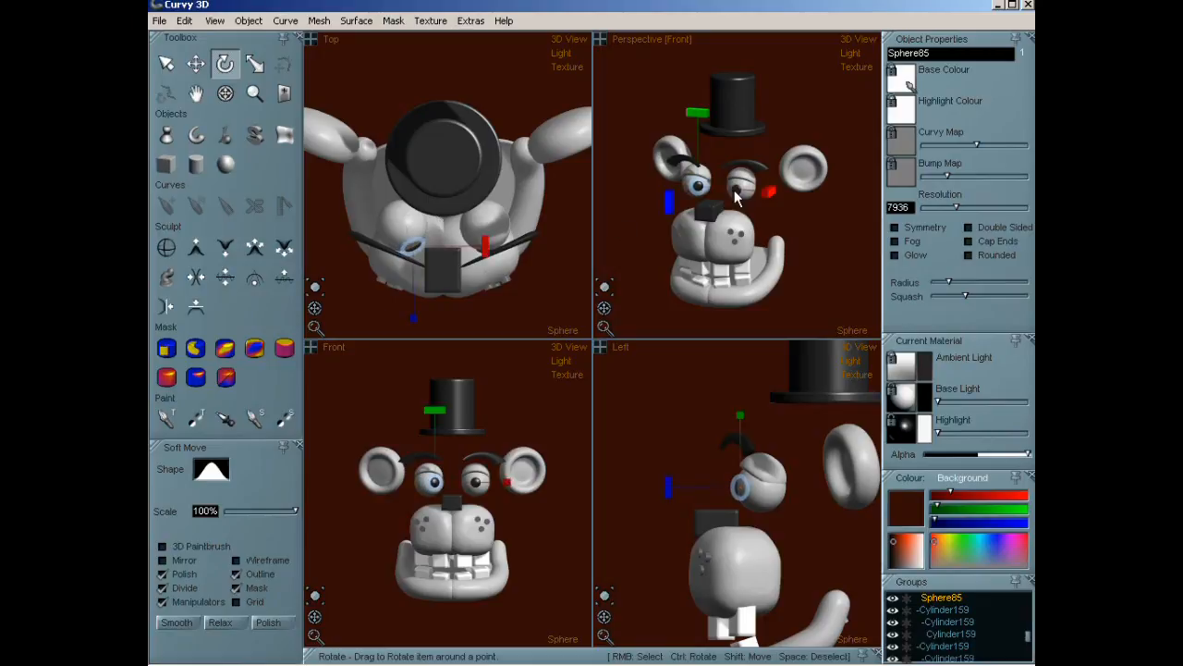
click(486, 245)
drag(488, 233, 520, 212)
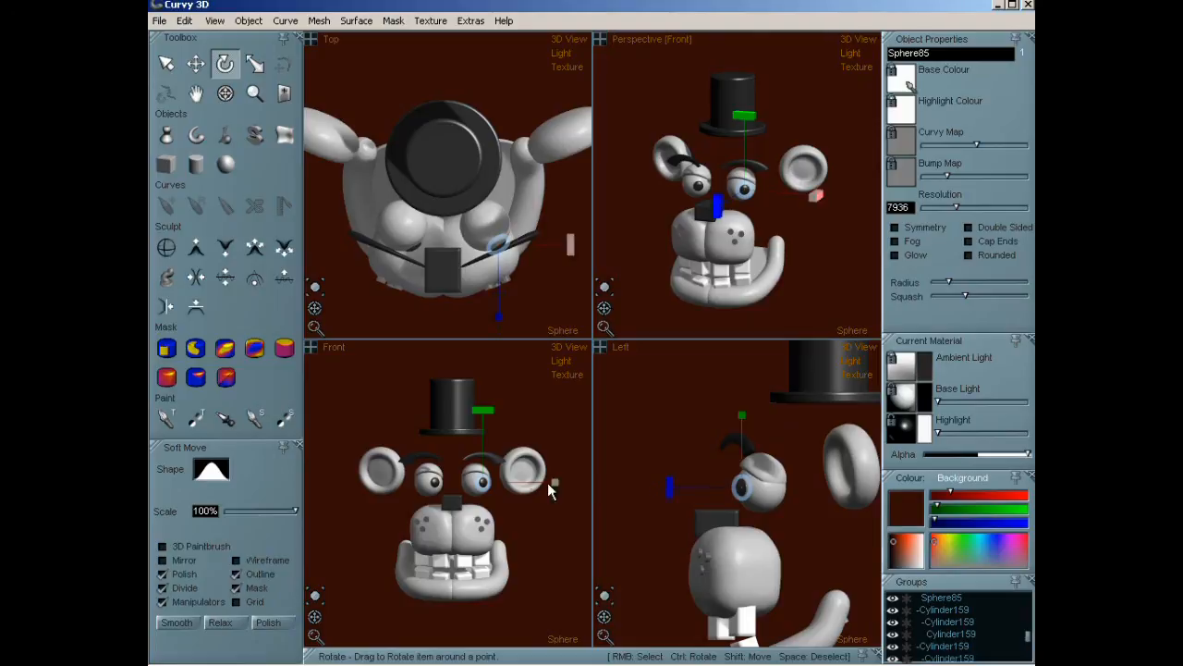
Select the first eyeball together with the second eye's pupil and tilt them slightly upward in the side view.
shift+right_click(434, 482)
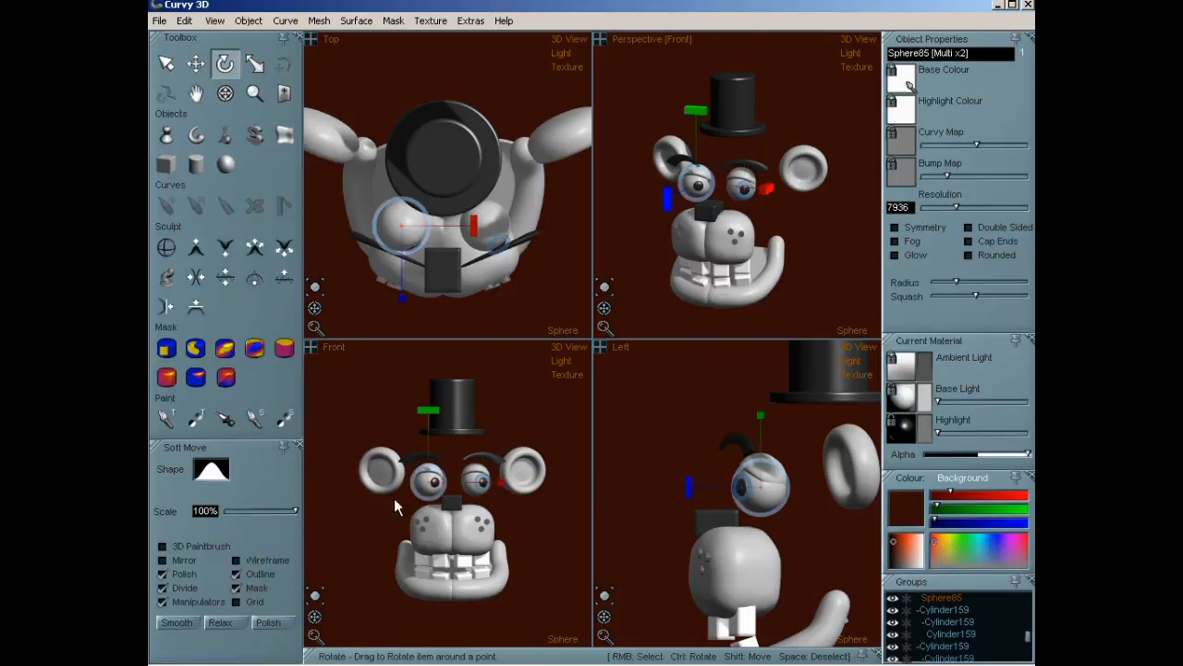
key(shift)
drag(765, 489, 745, 507)
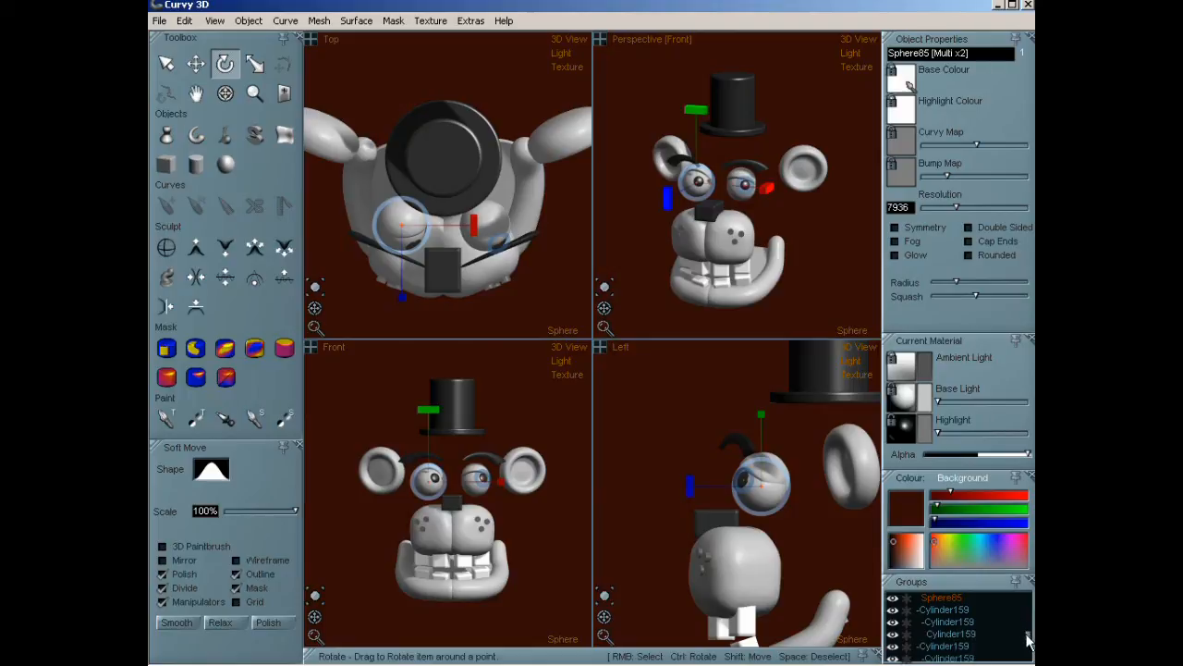
Locate the hidden head mesh Mesh403 in the object groups and make it visible again.
scroll(1027, 634, up, 4)
scroll(957, 621, up, 6)
scroll(943, 621, down, 10)
scroll(957, 629, up, 3)
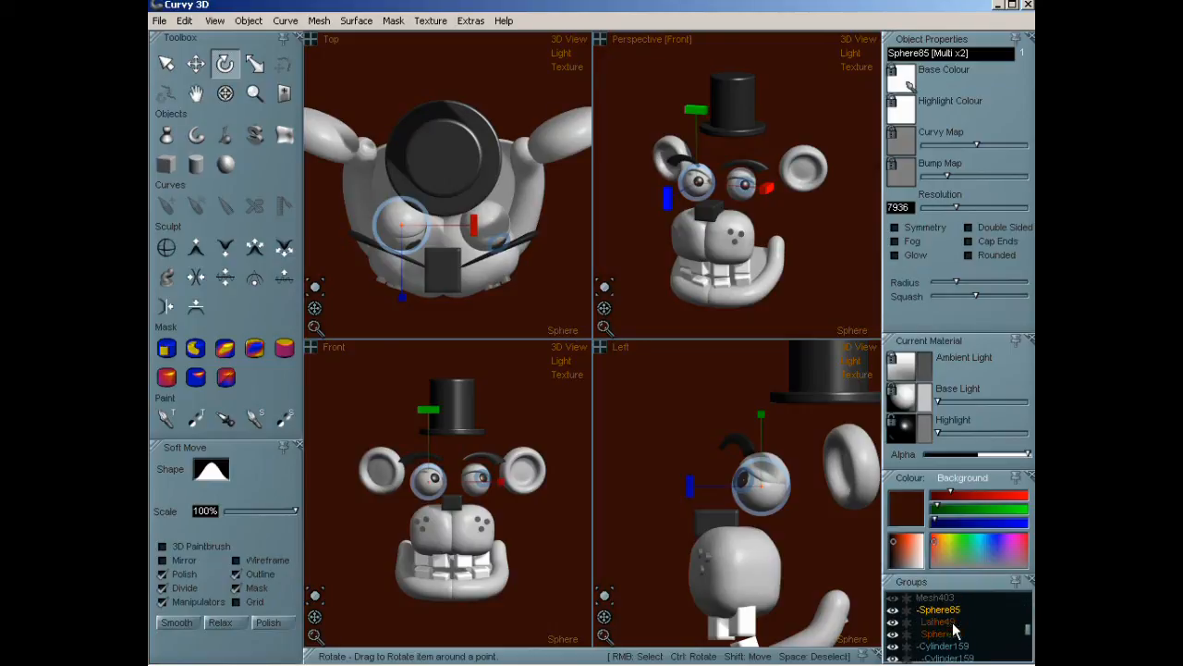
click(936, 623)
click(896, 616)
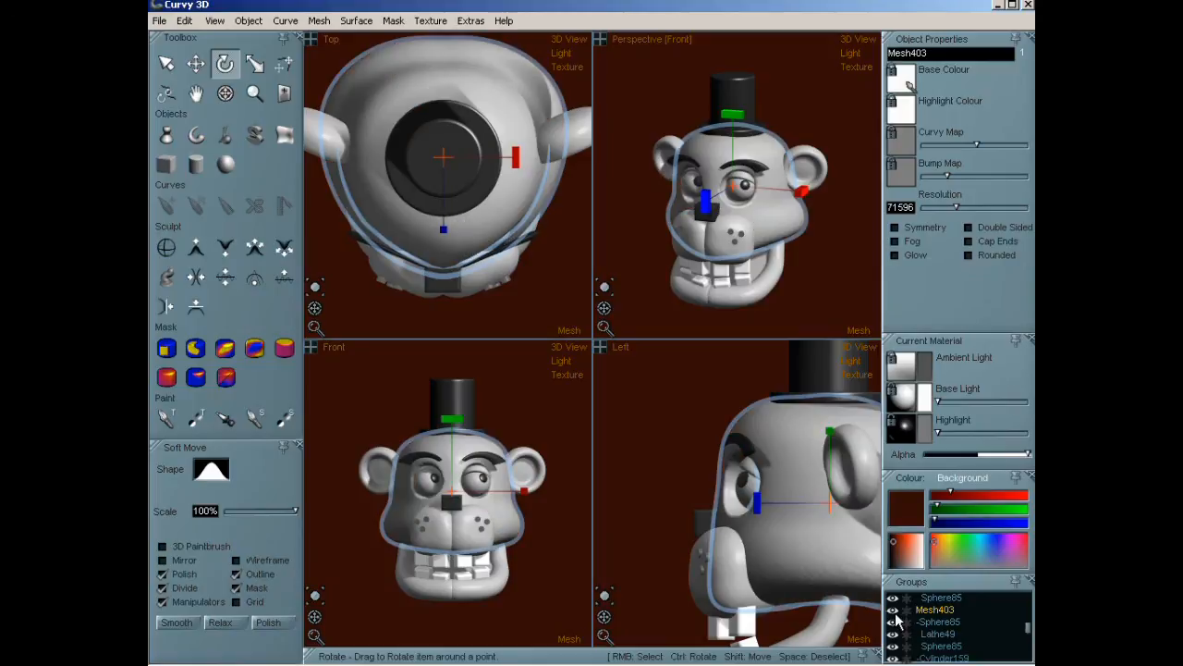
middle_drag(769, 285, 753, 276)
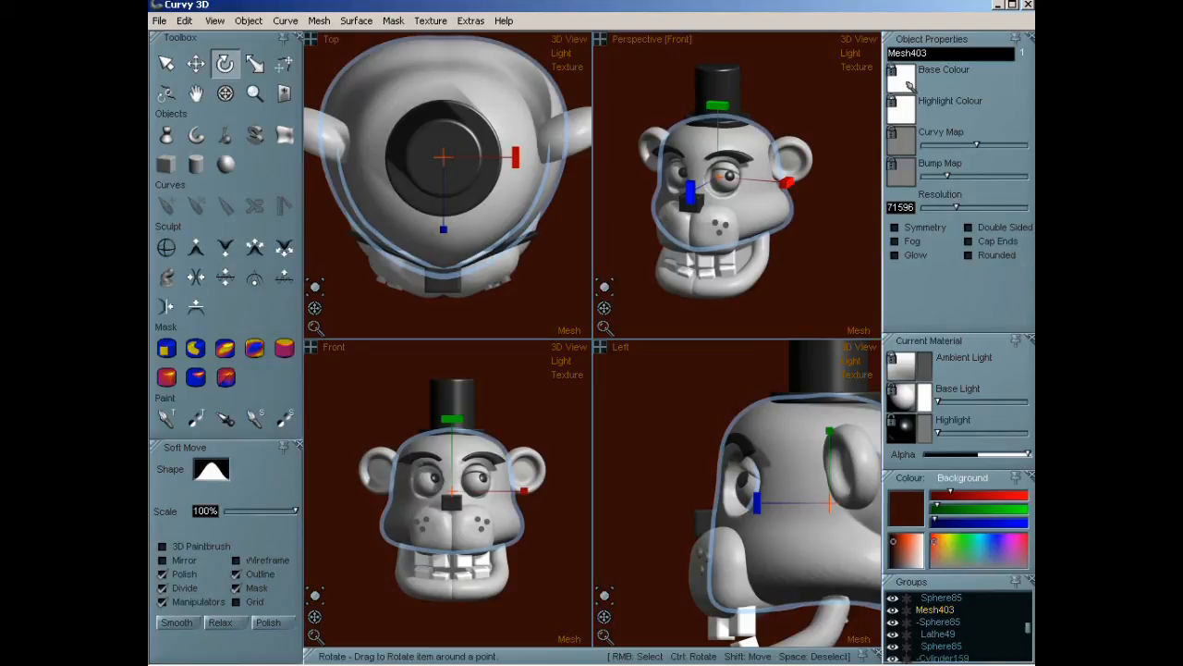
click(166, 65)
click(806, 289)
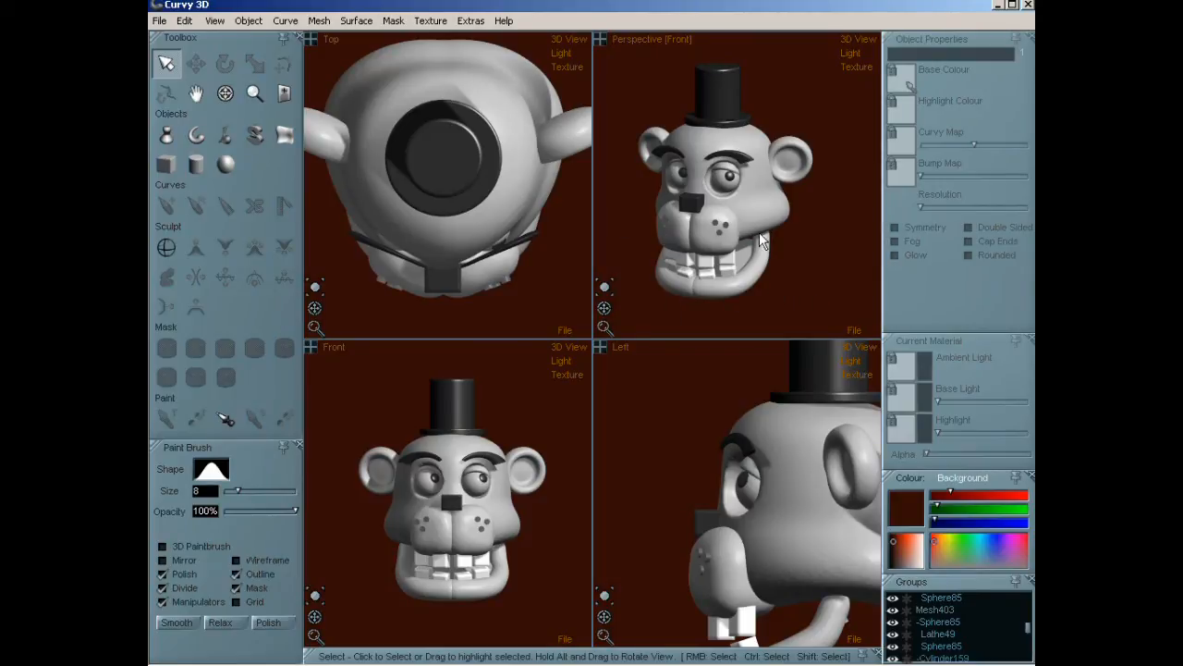
click(777, 209)
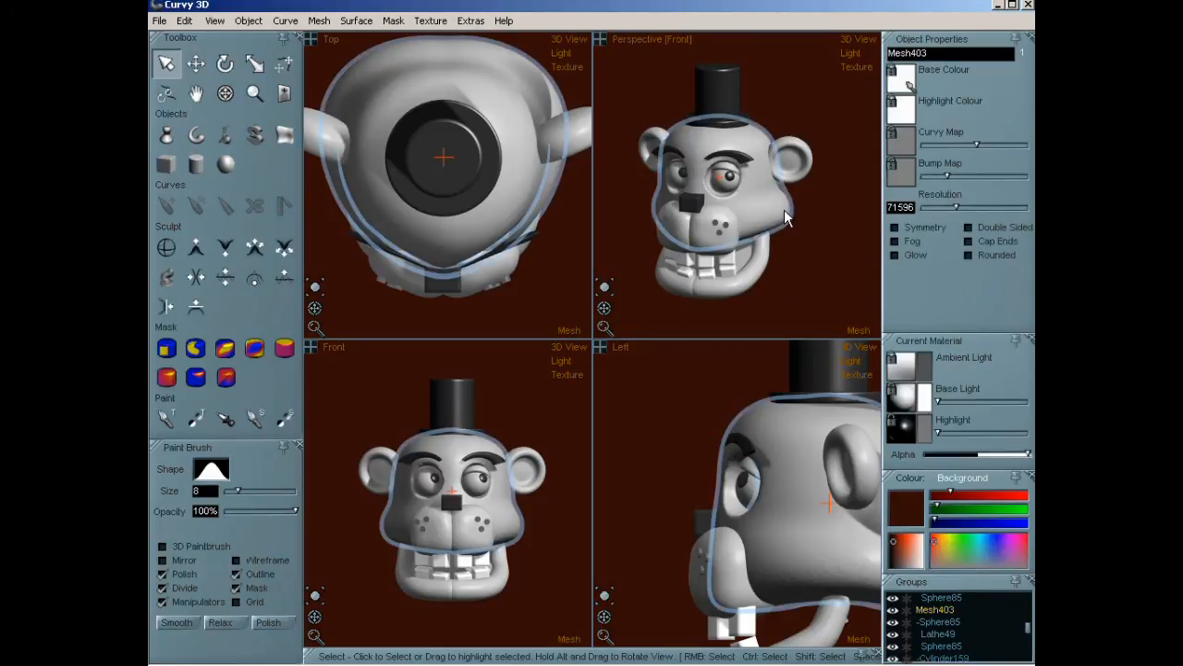
click(800, 165)
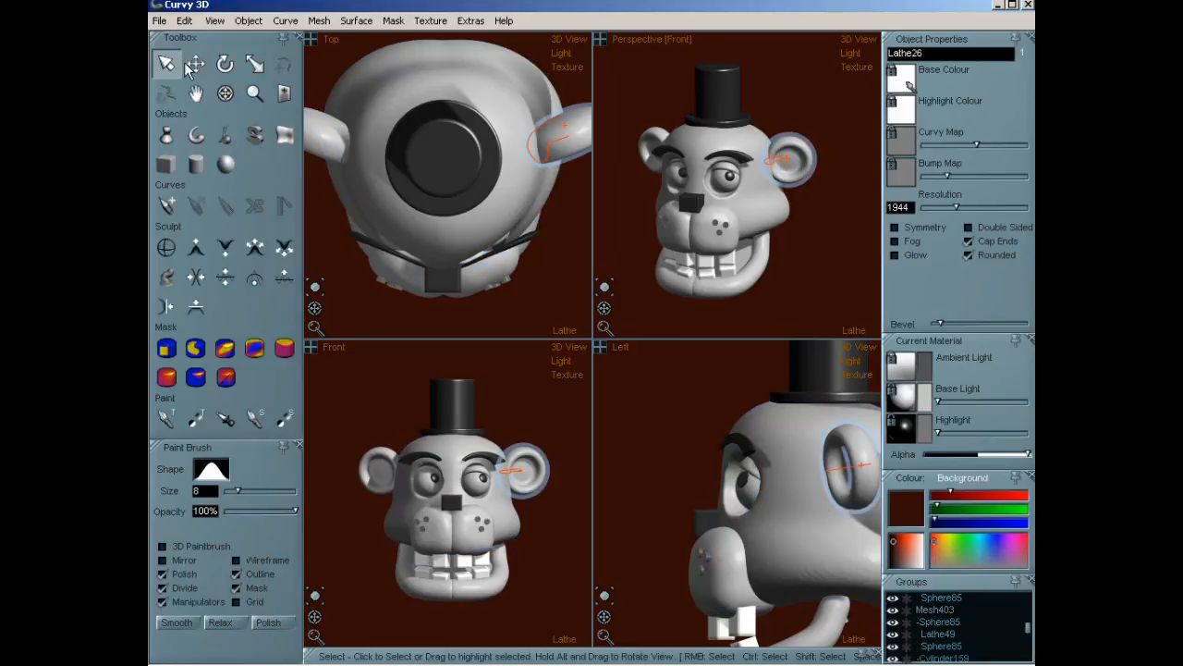
click(195, 62)
click(651, 165)
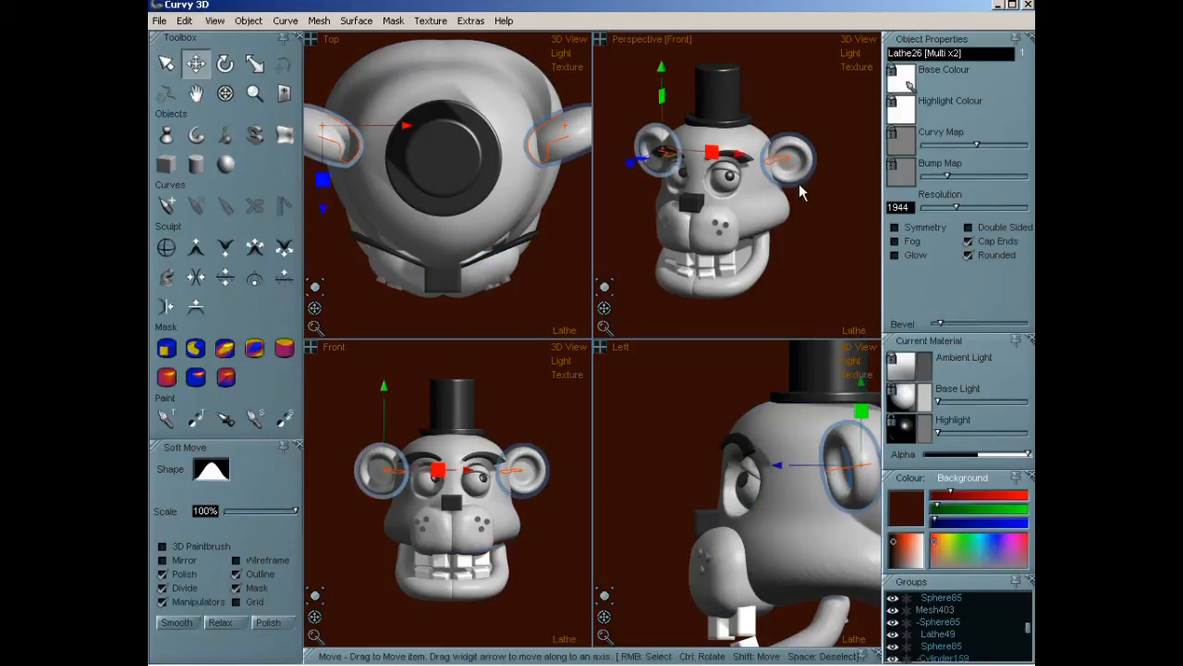
Select the top hat's crown and brim together and tilt them slightly backward in the side view.
click(720, 98)
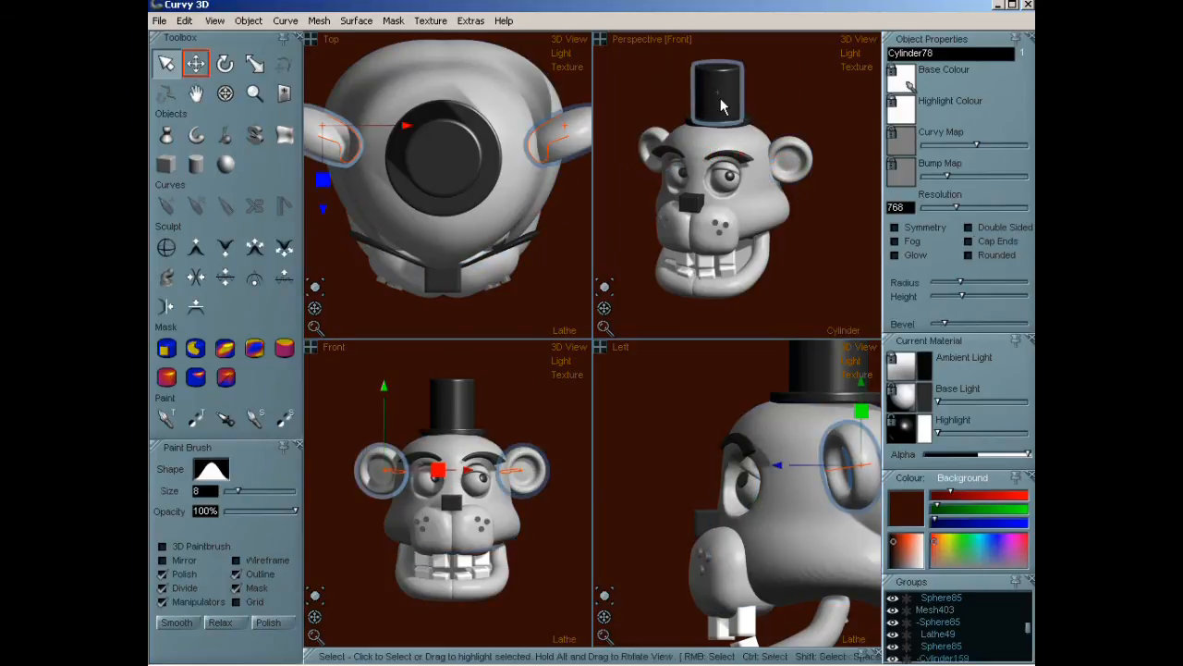
shift+drag(831, 464, 758, 495)
shift+right_click(809, 433)
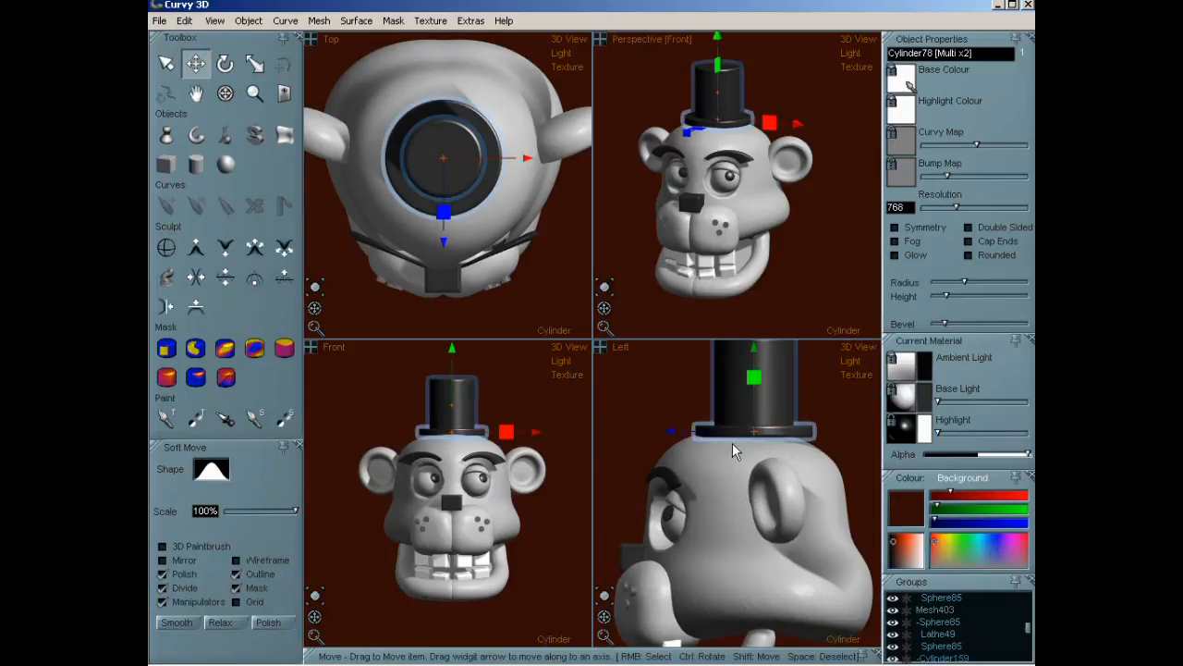
ctrl+drag(755, 431, 748, 437)
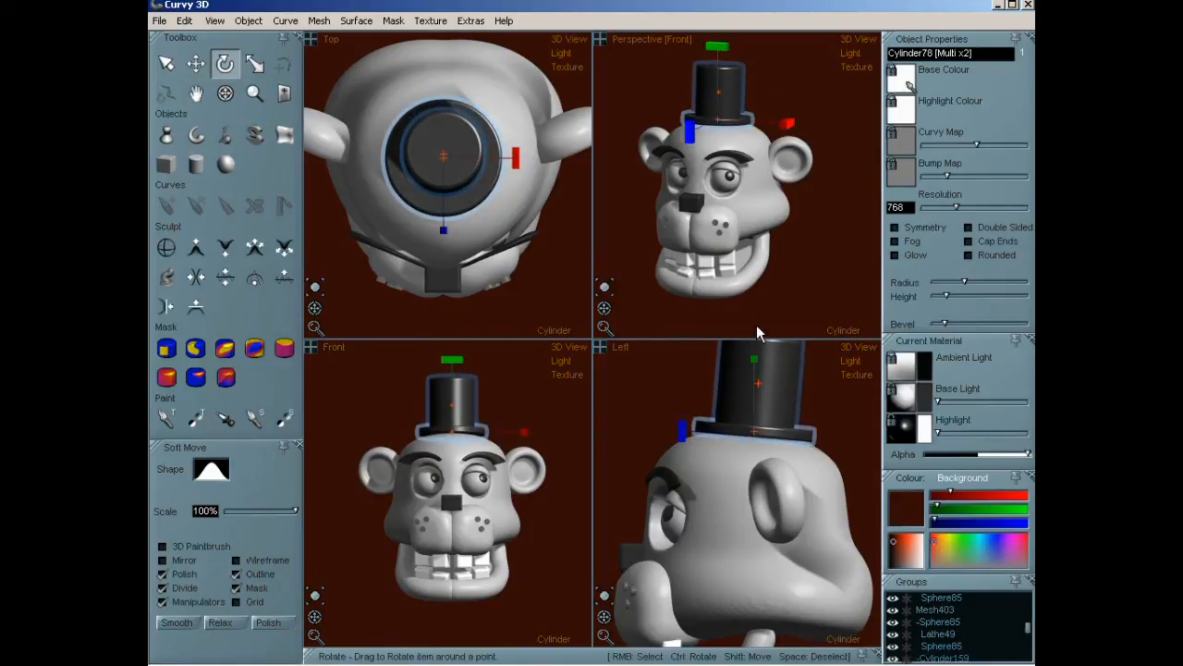
Darken the material of the slab inside the mouth by setting its base light to a near-black grey, and deselect it.
right_click(747, 262)
click(927, 403)
drag(910, 553, 894, 573)
click(924, 365)
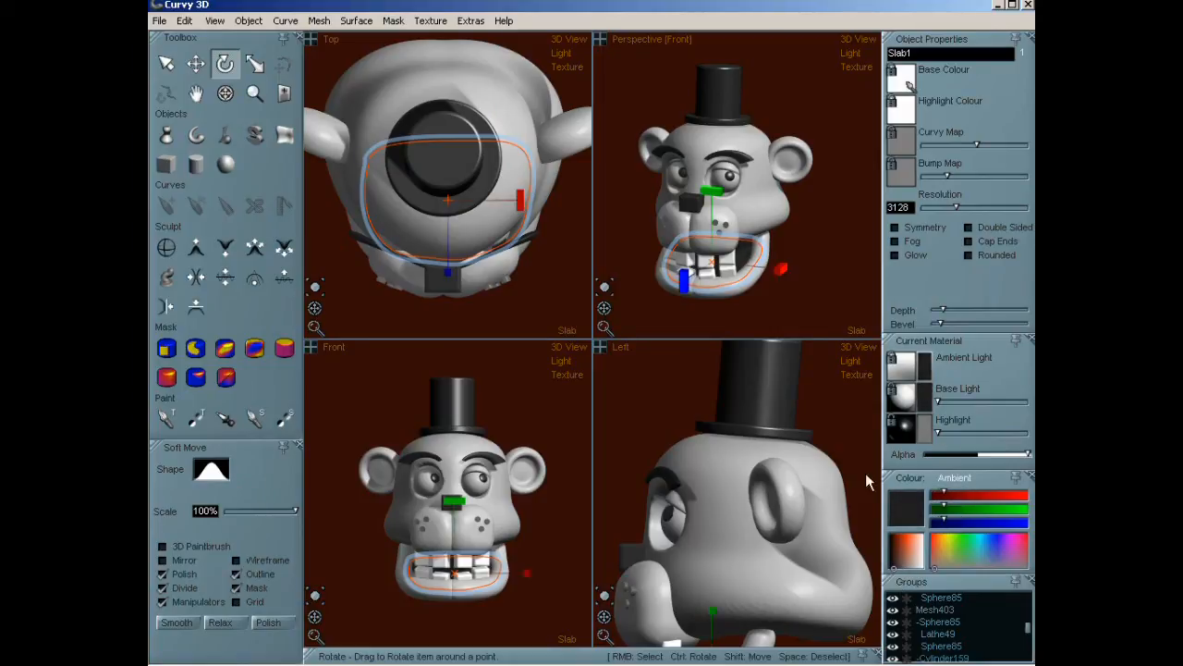
key(space)
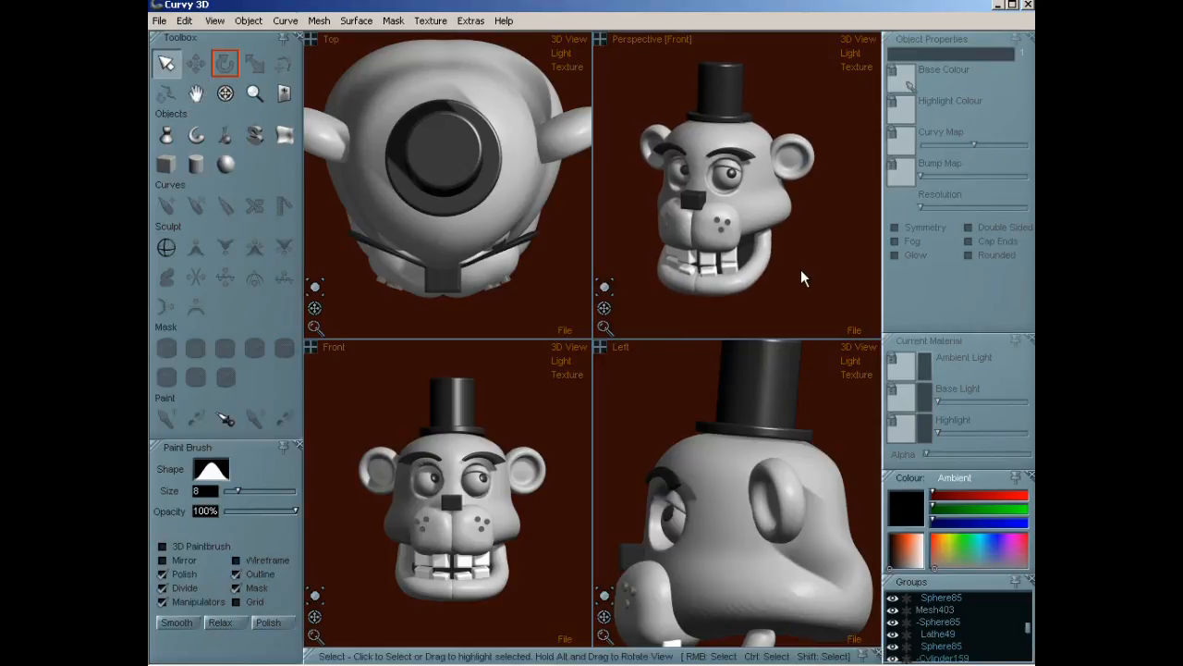
Maximise a single viewport, switch it to the Perspective view and examine the whole bear head from a three-quarter angle.
alt+drag(790, 437, 740, 491)
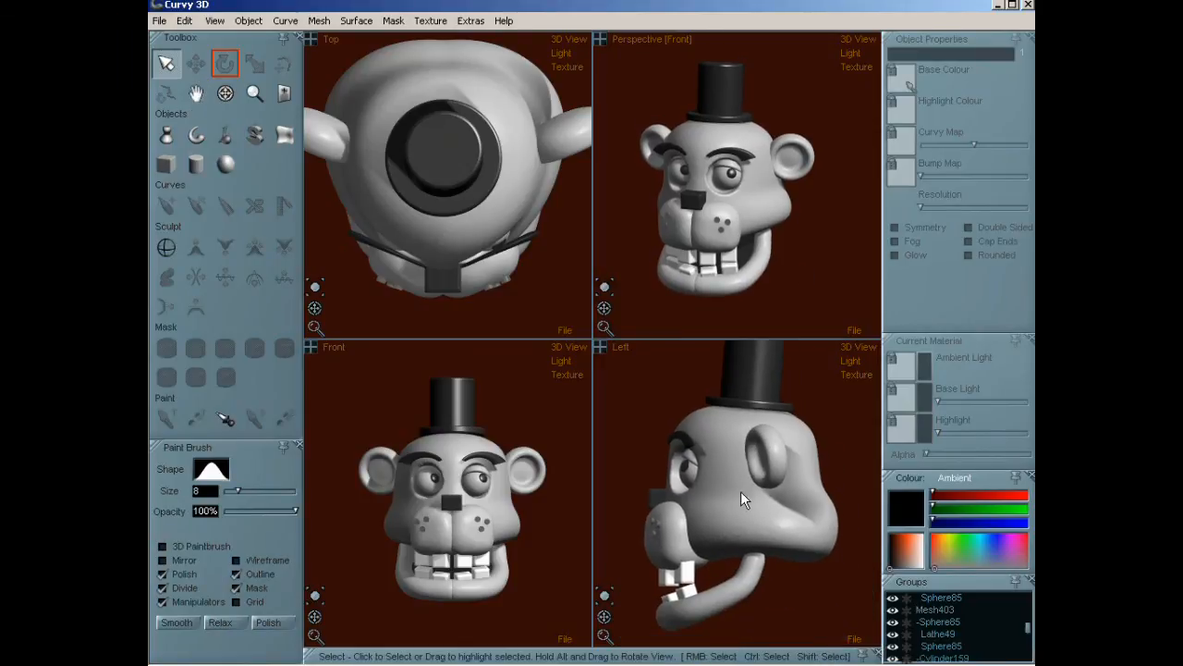
scroll(740, 491, down, 1)
scroll(428, 105, down, 1)
click(313, 37)
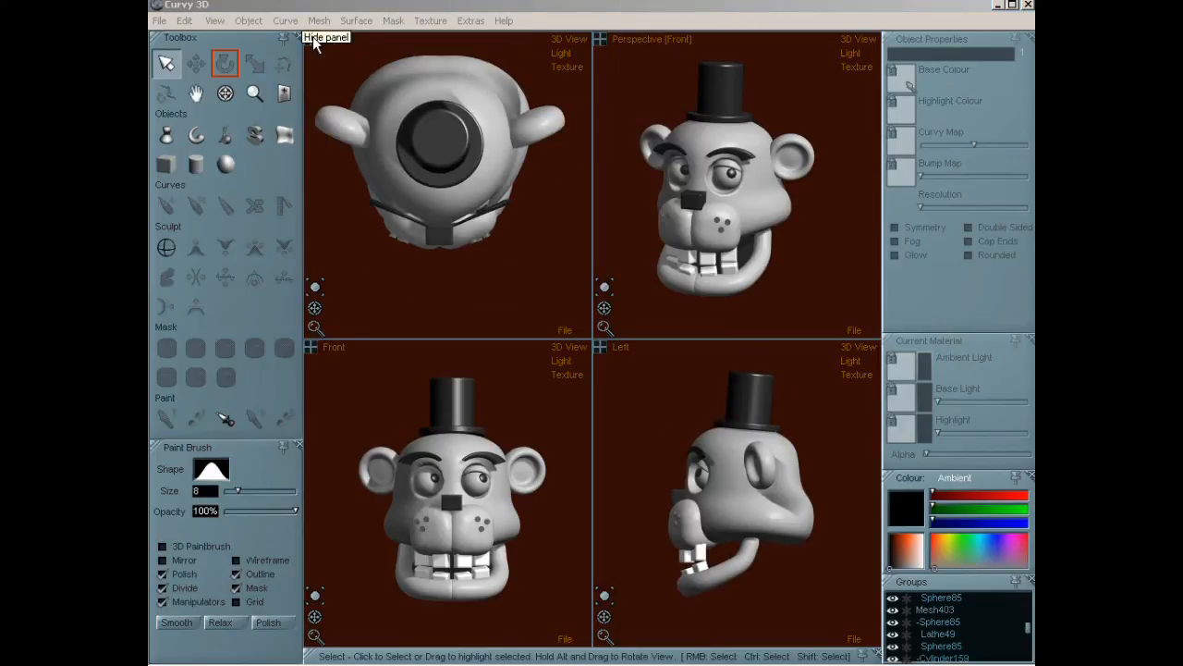
click(311, 8)
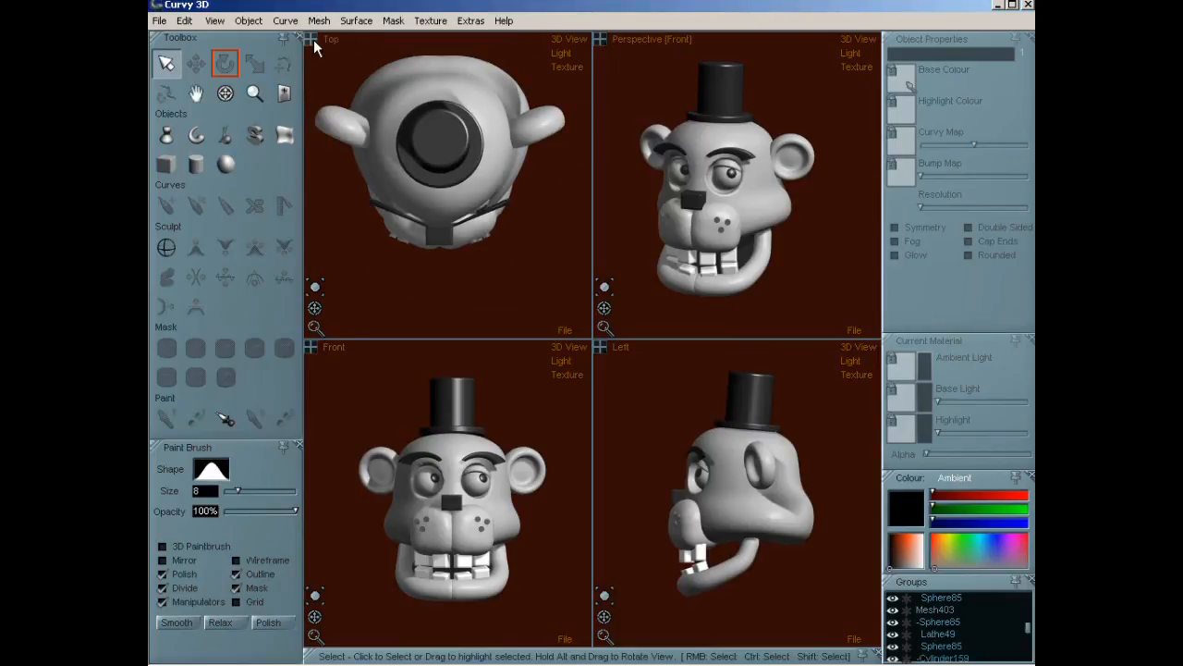
click(313, 40)
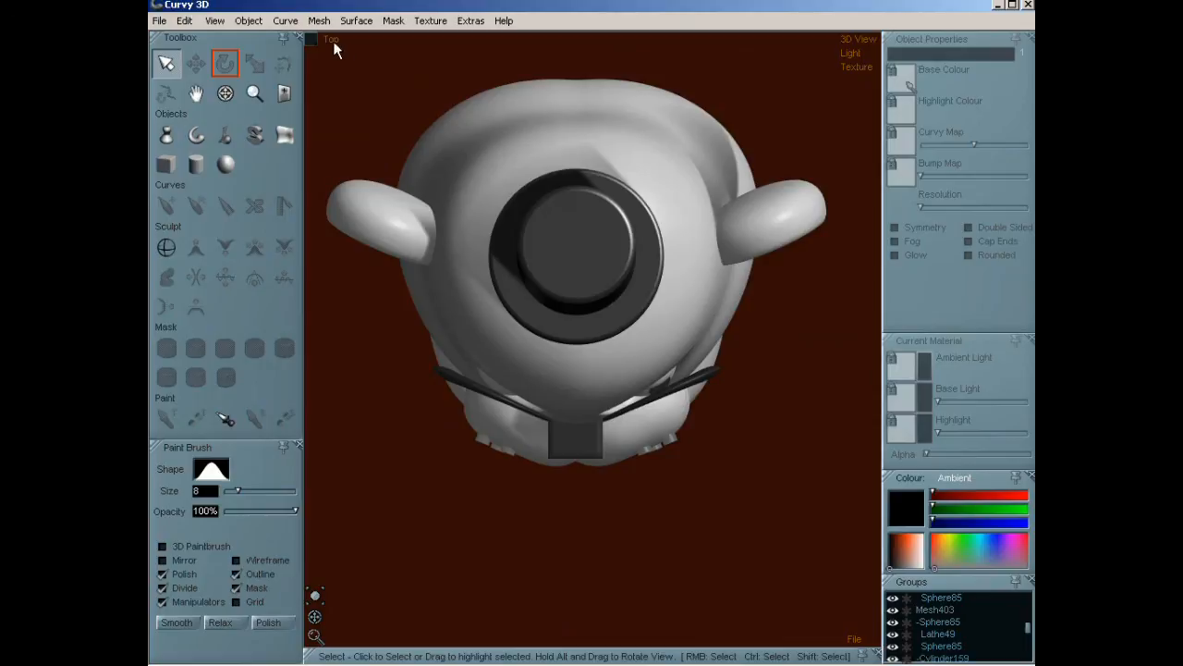
mouse_move(851, 43)
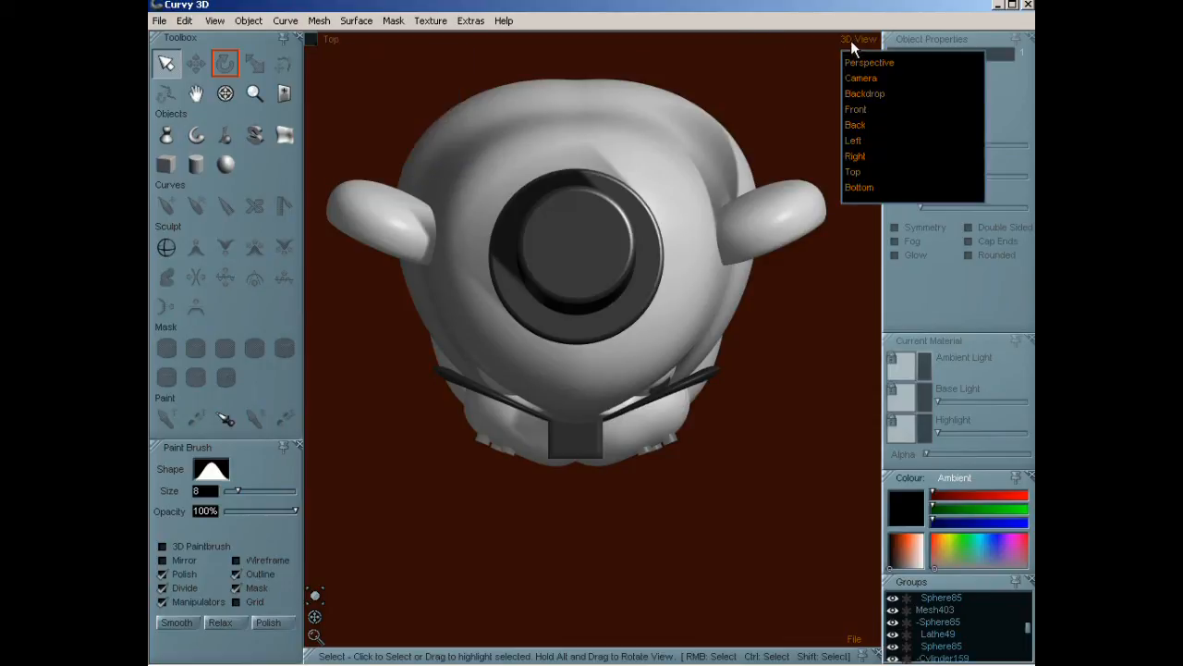
click(864, 62)
alt+drag(648, 394, 708, 450)
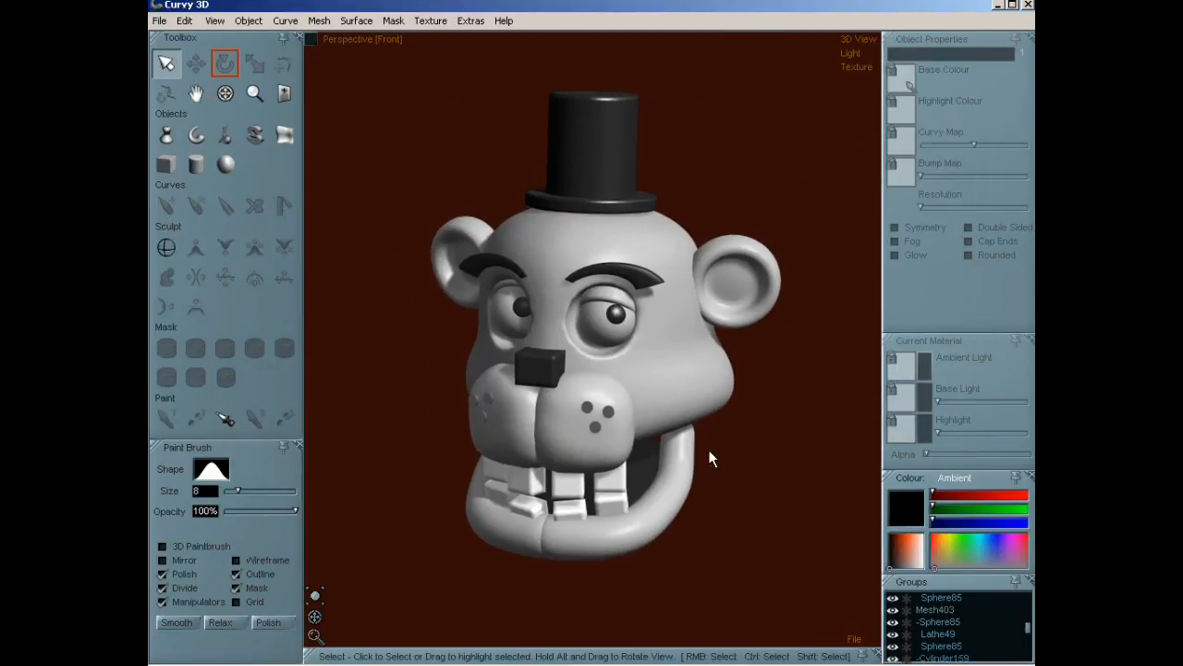